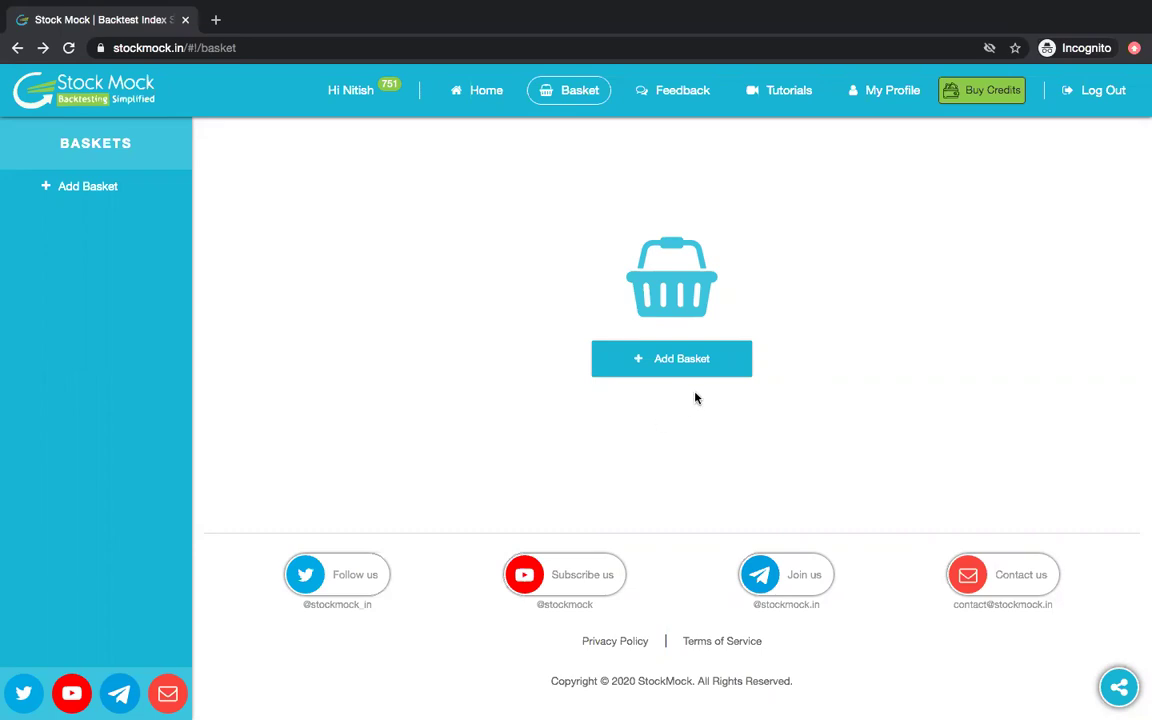
Step: Create a new basket named "Demo Basket"
click(685, 363)
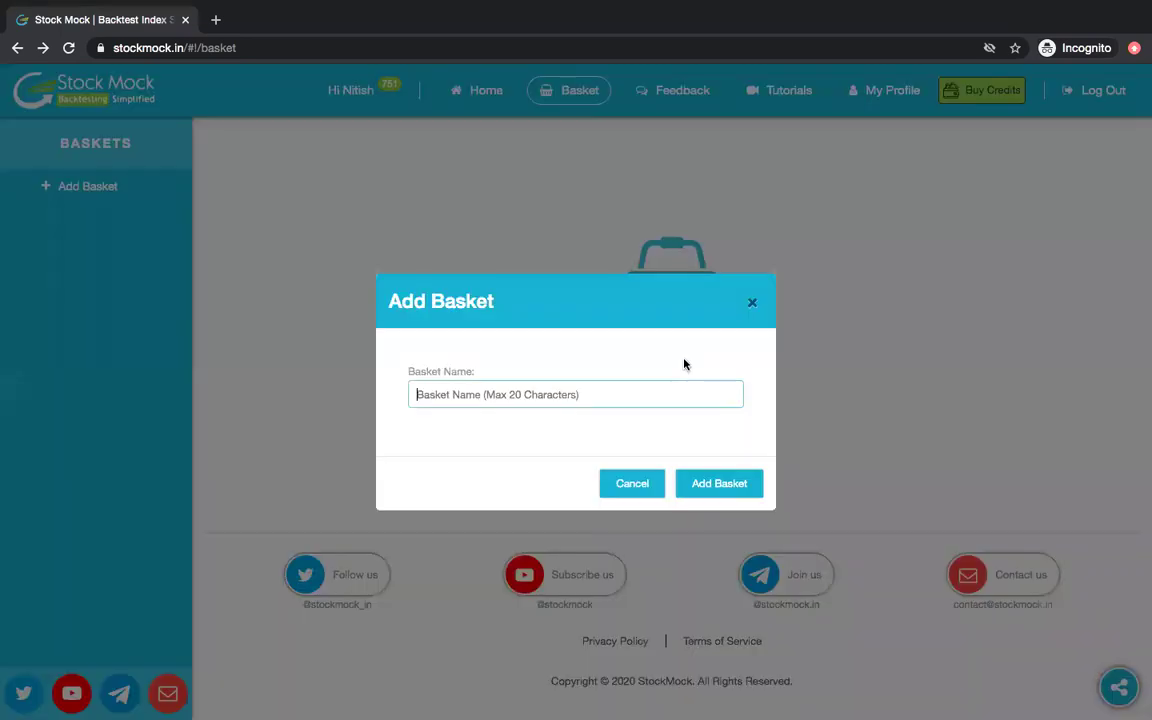
text(Dem)
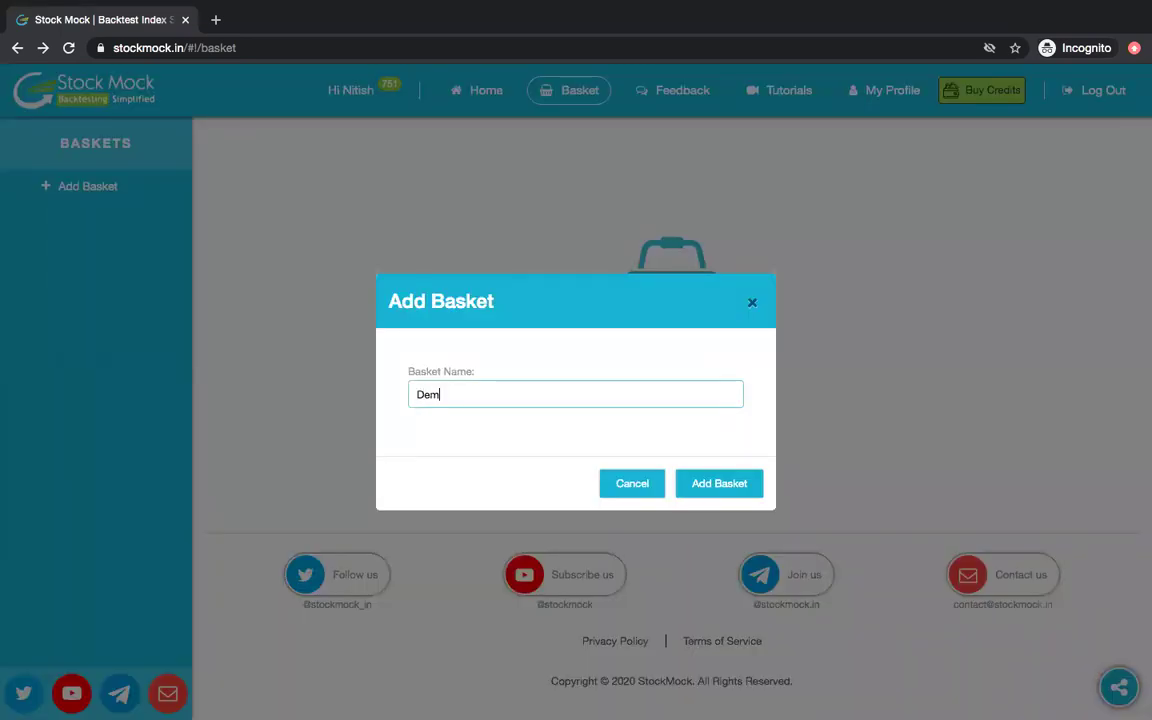
text(o Basket)
click(718, 484)
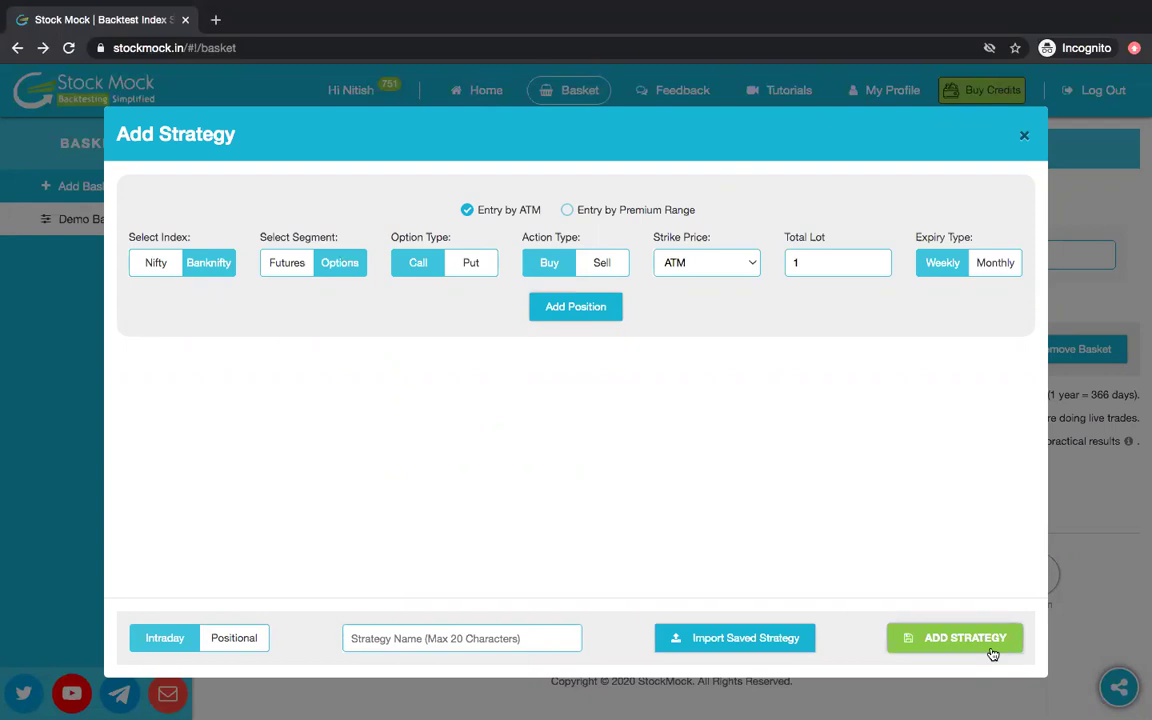
Step: Import the saved Short Straddle strategy and switch both its put and call legs from Banknifty to Nifty
click(752, 650)
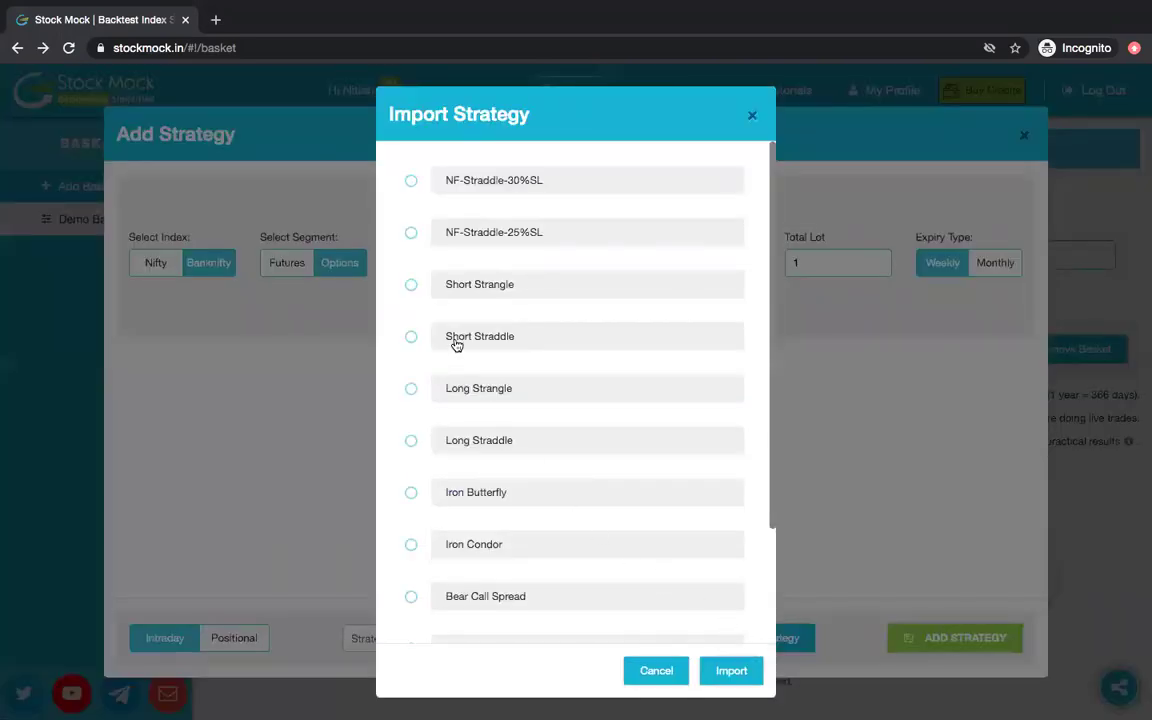
click(456, 339)
click(727, 672)
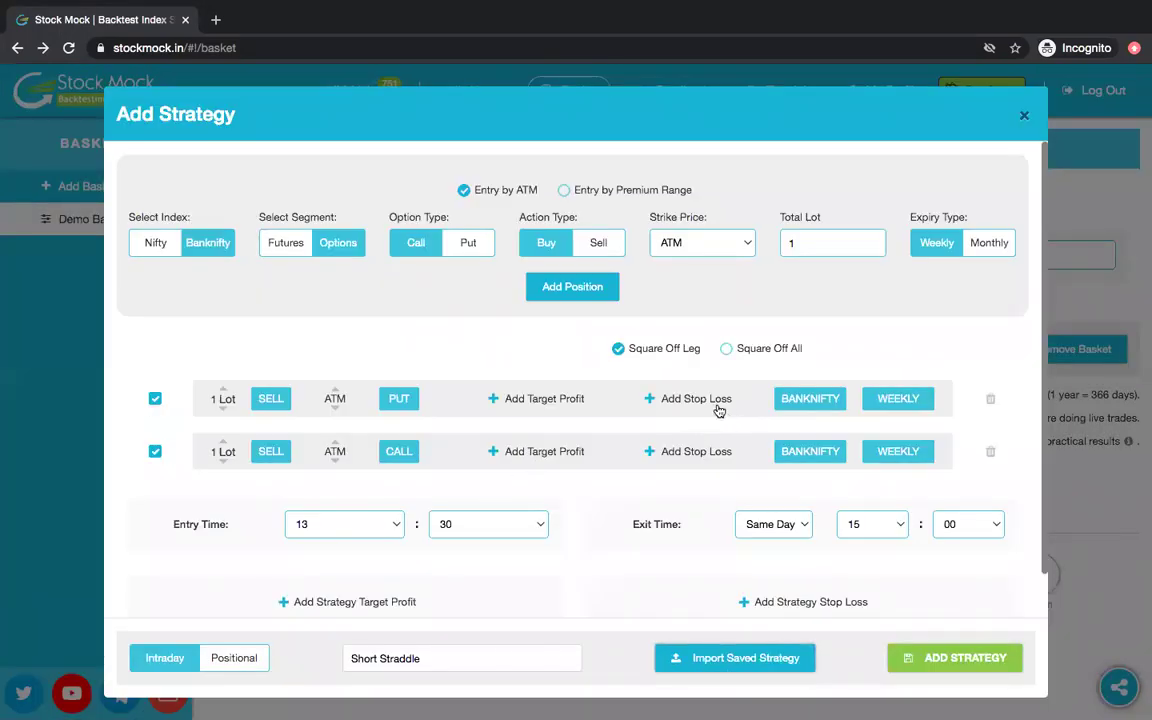
click(802, 402)
click(812, 458)
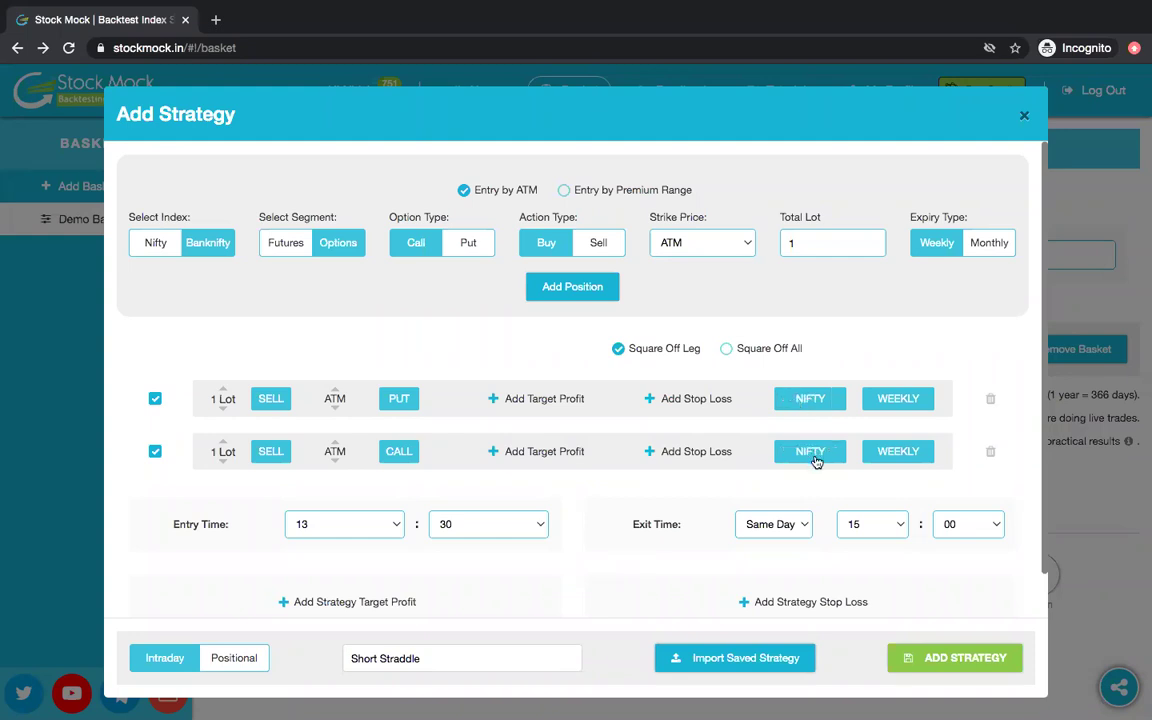
Step: Set the entry time to 9:30 and add the strategy to the basket under the name Short Straddle
click(360, 532)
click(329, 467)
triple_click(469, 661)
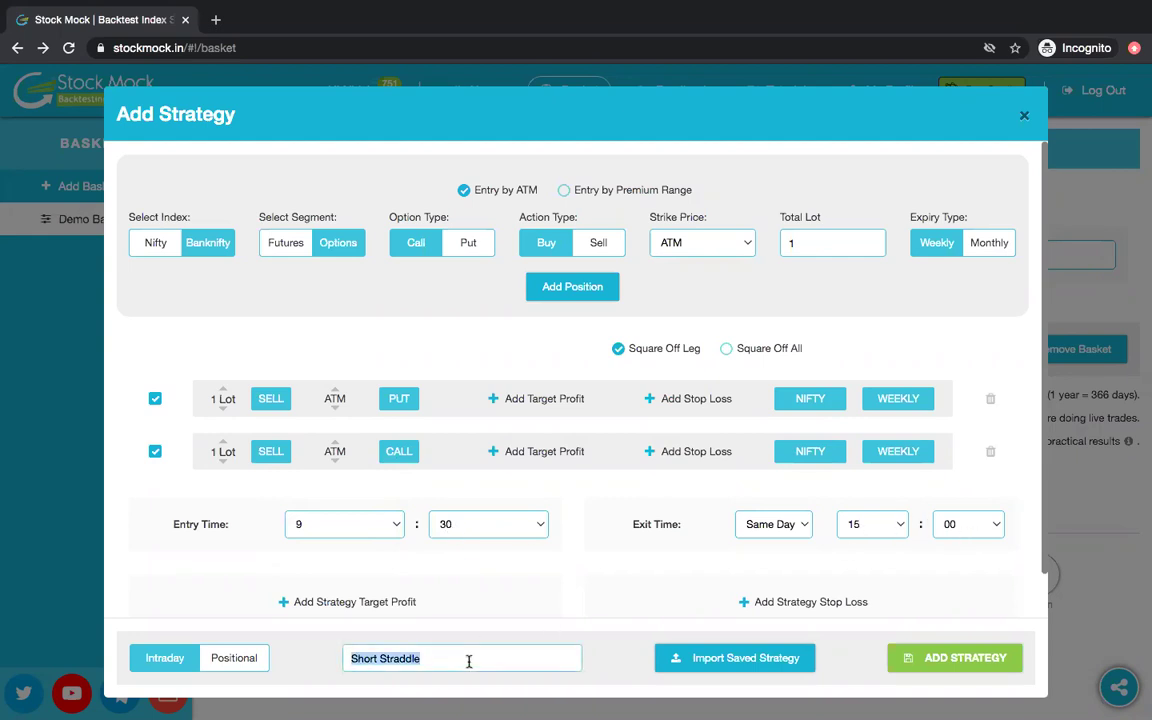
click(469, 661)
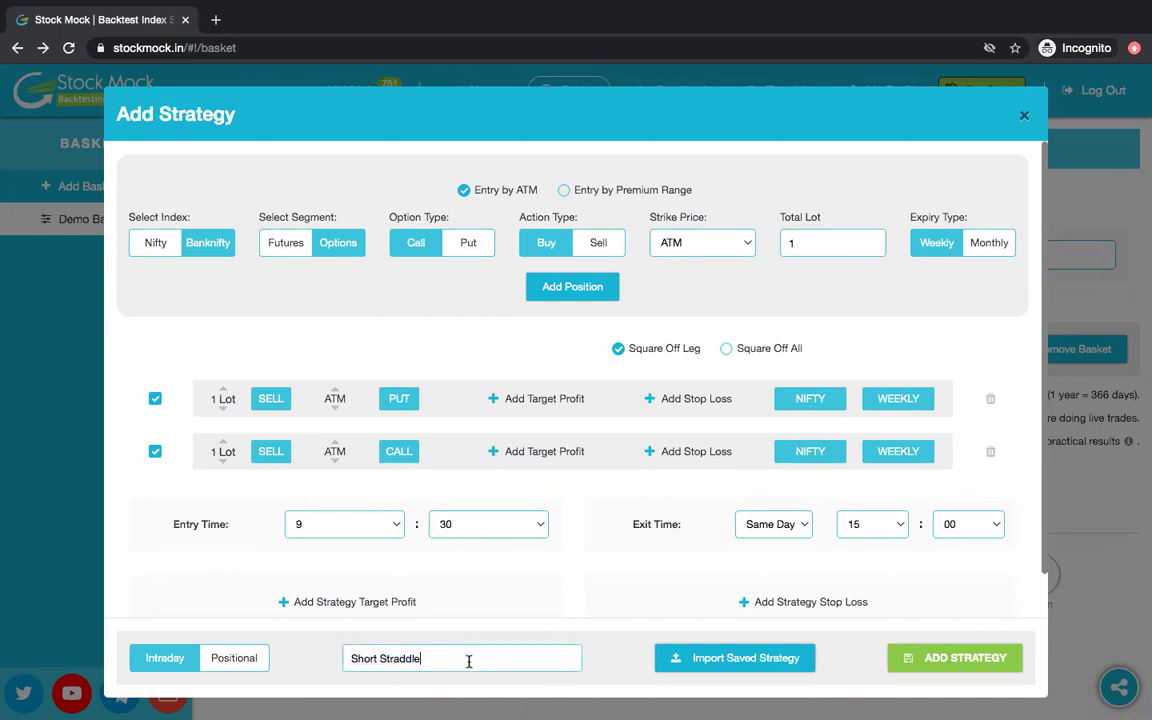
click(940, 668)
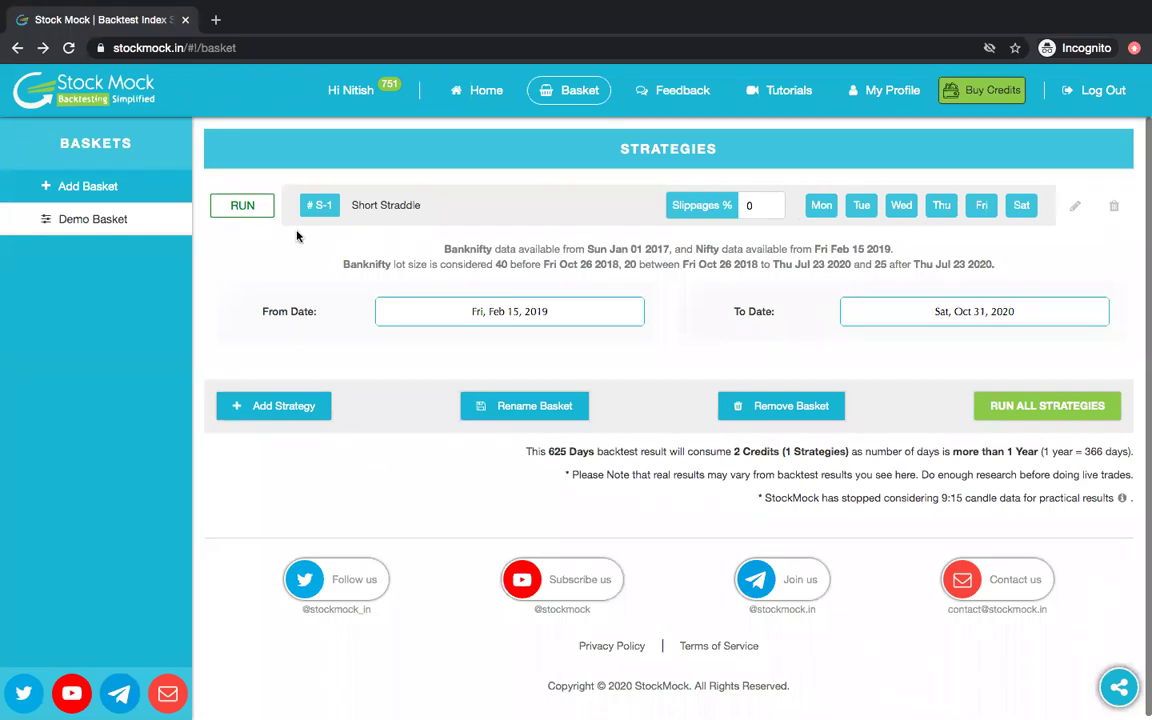
Step: Start another strategy in Demo Basket by importing the saved Short Strangle
click(288, 412)
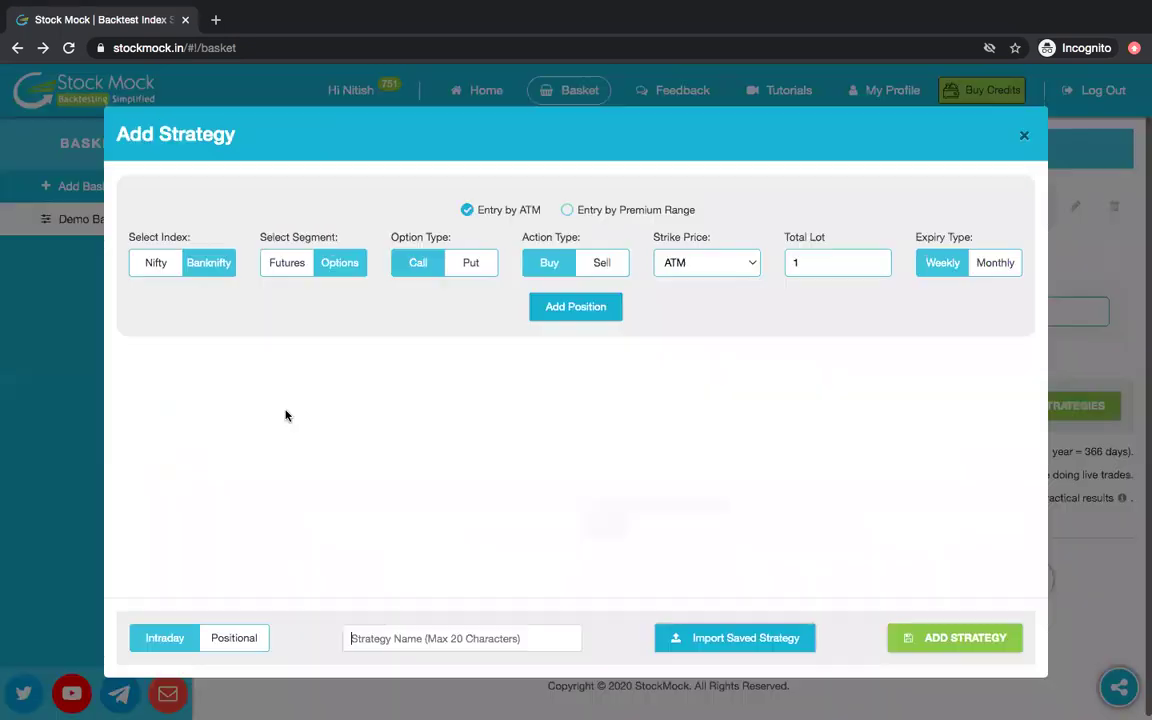
click(718, 640)
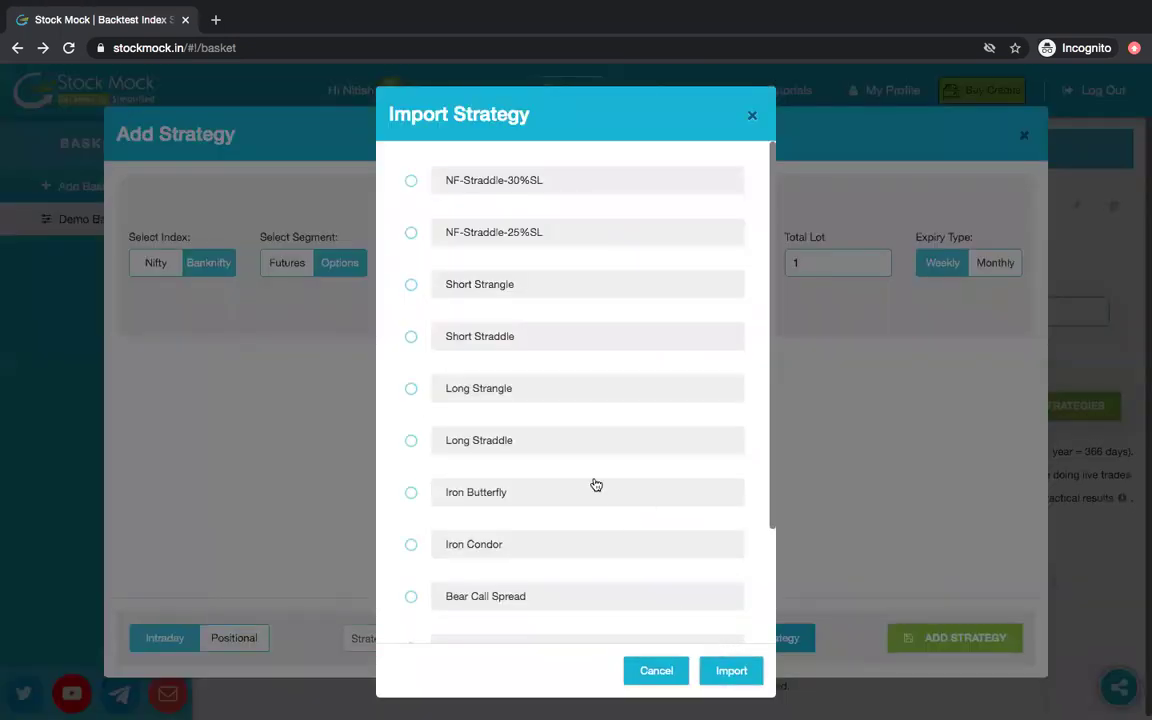
click(481, 285)
click(731, 671)
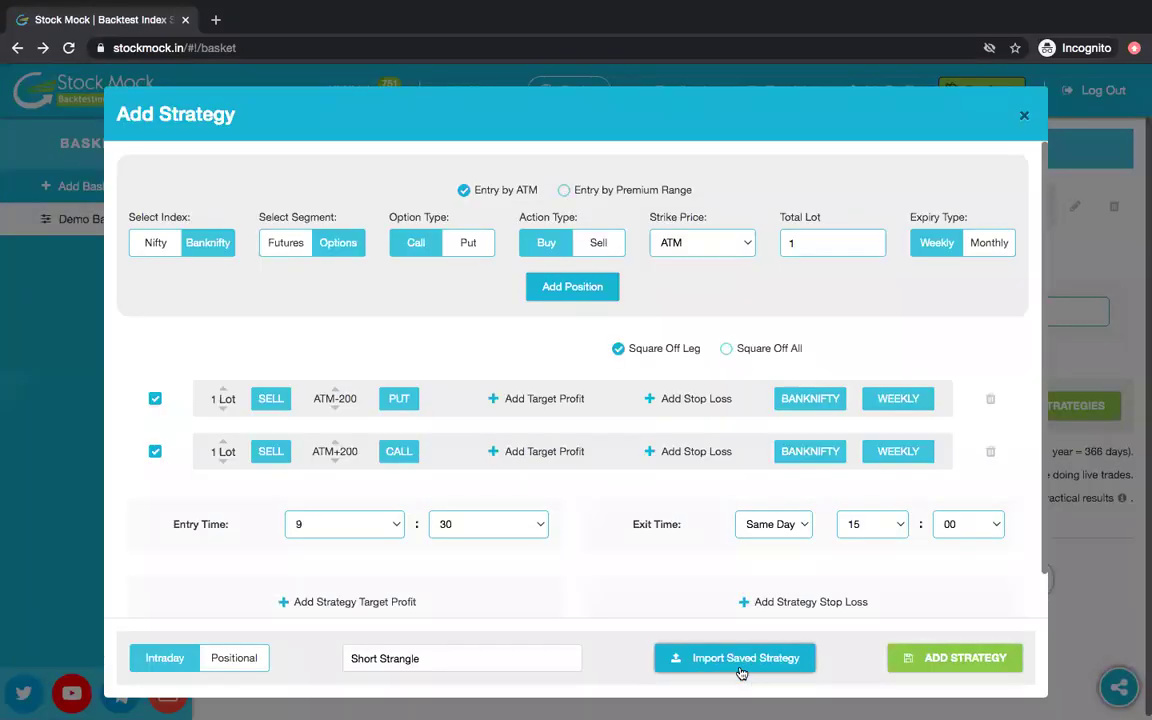
Step: Switch both Short Strangle legs to Nifty and add the strategy to the basket
click(814, 398)
click(817, 455)
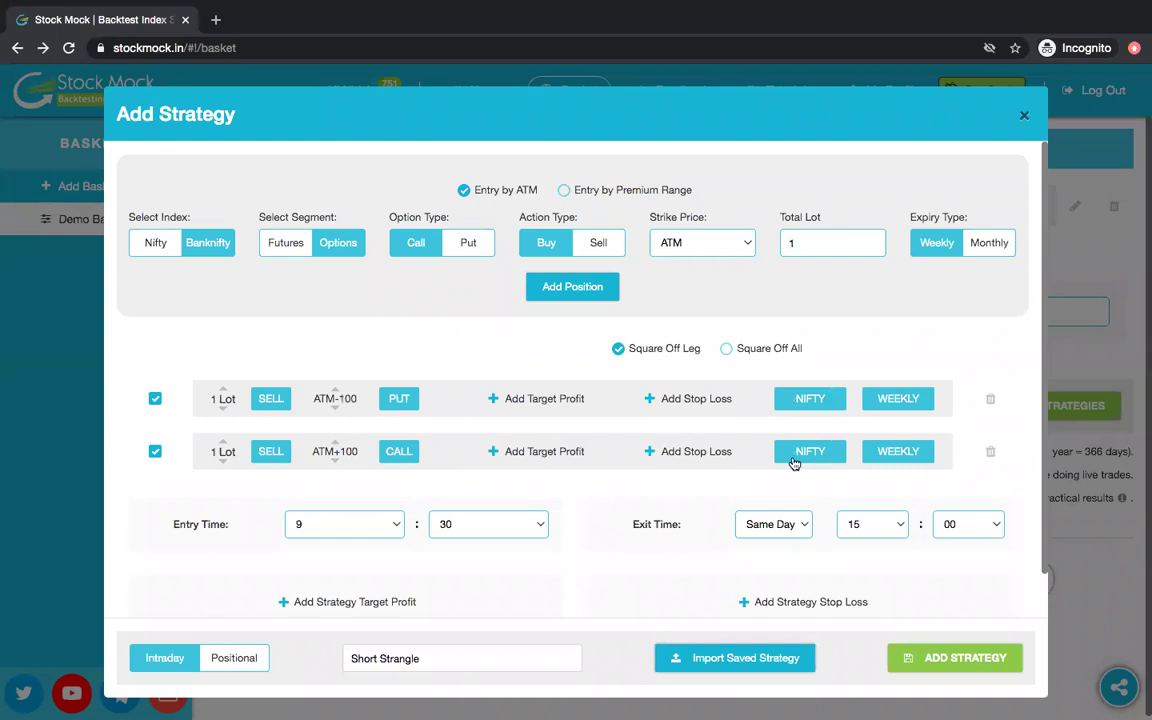
click(468, 671)
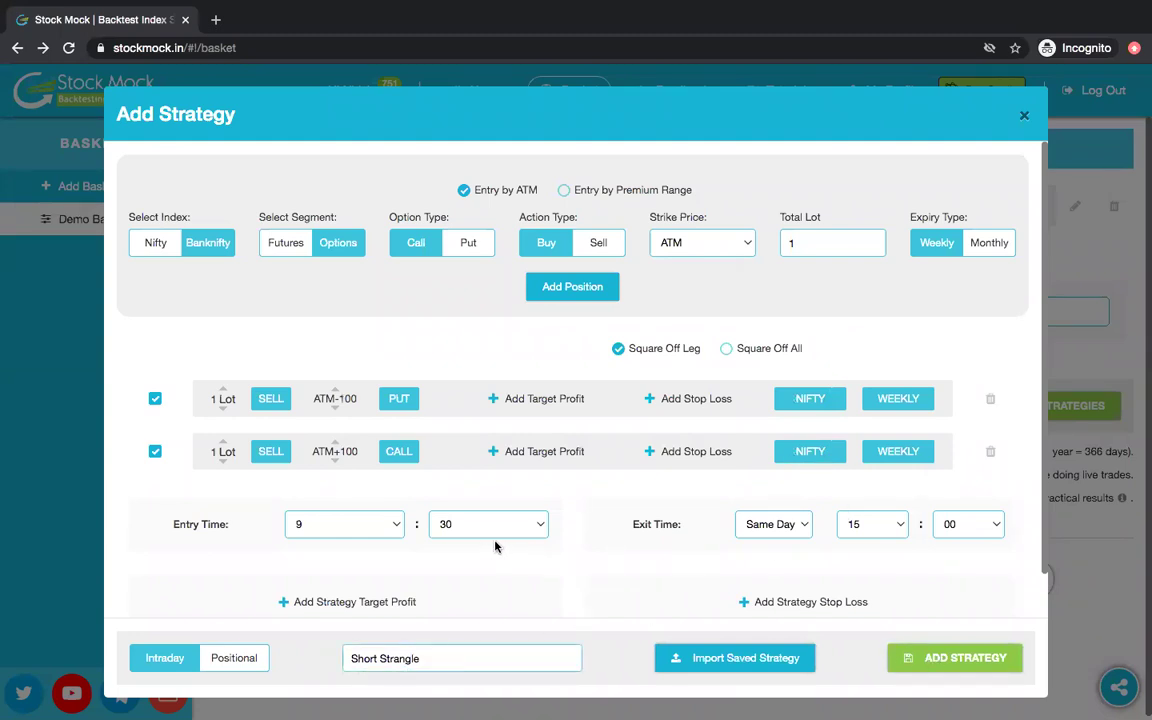
click(957, 656)
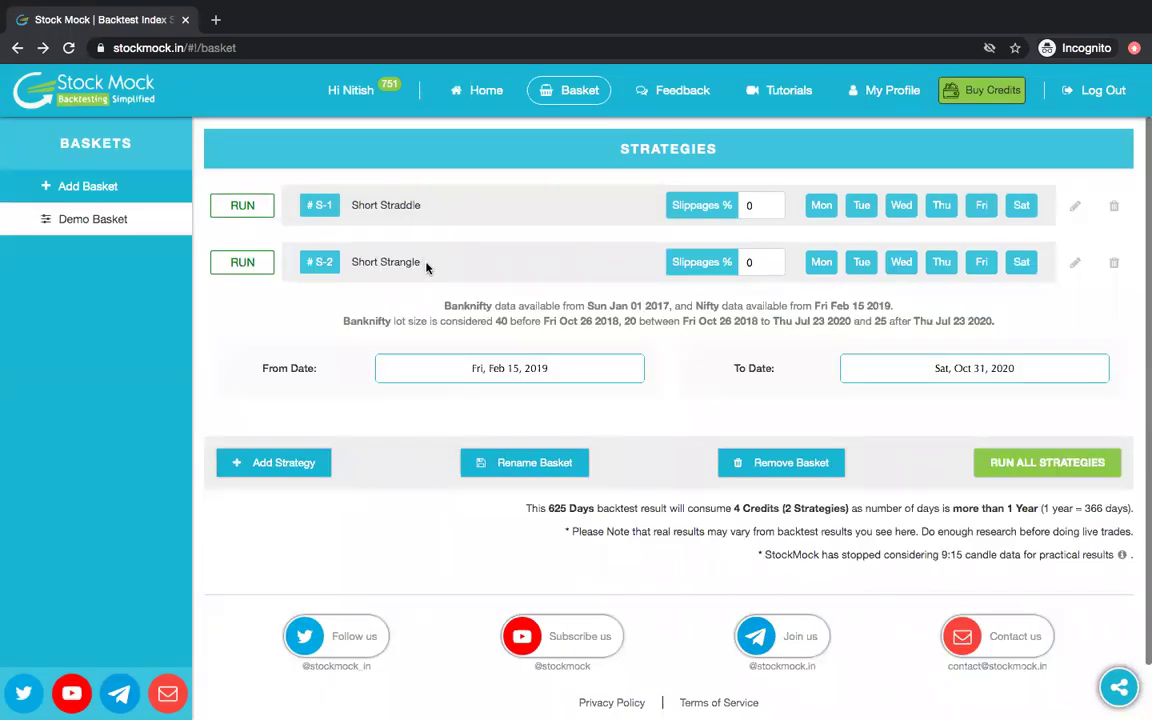
Step: Start a third strategy in the basket by importing the saved Short Straddle
click(302, 465)
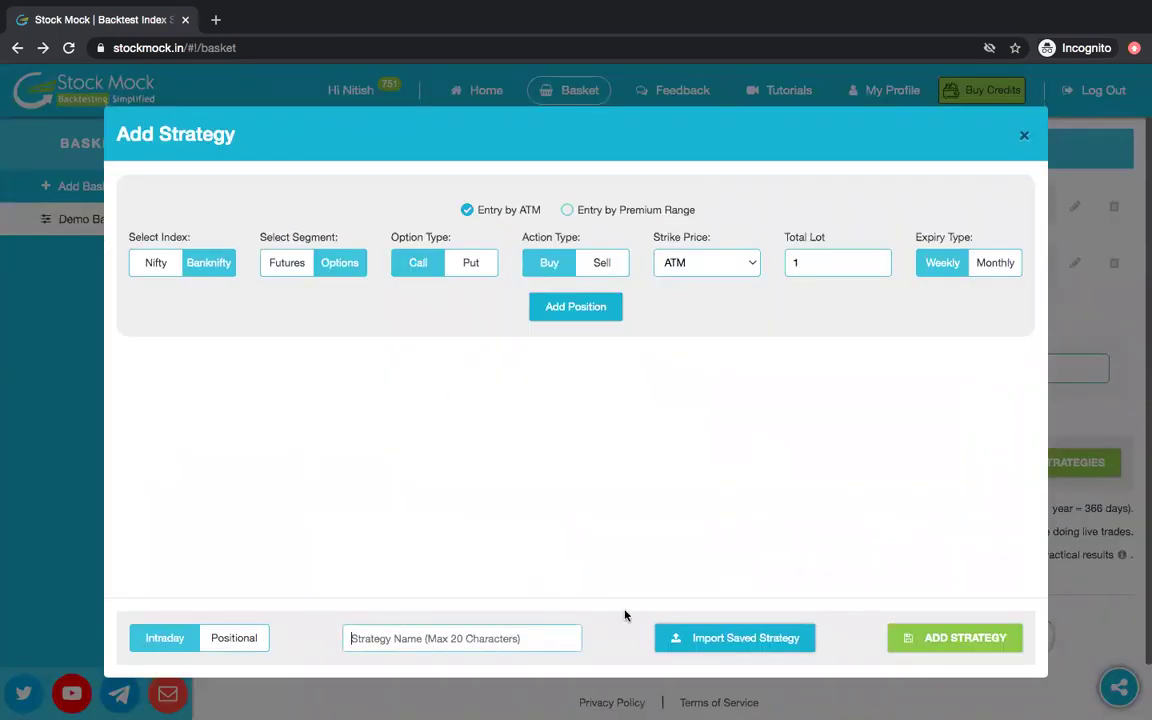
click(737, 640)
click(496, 338)
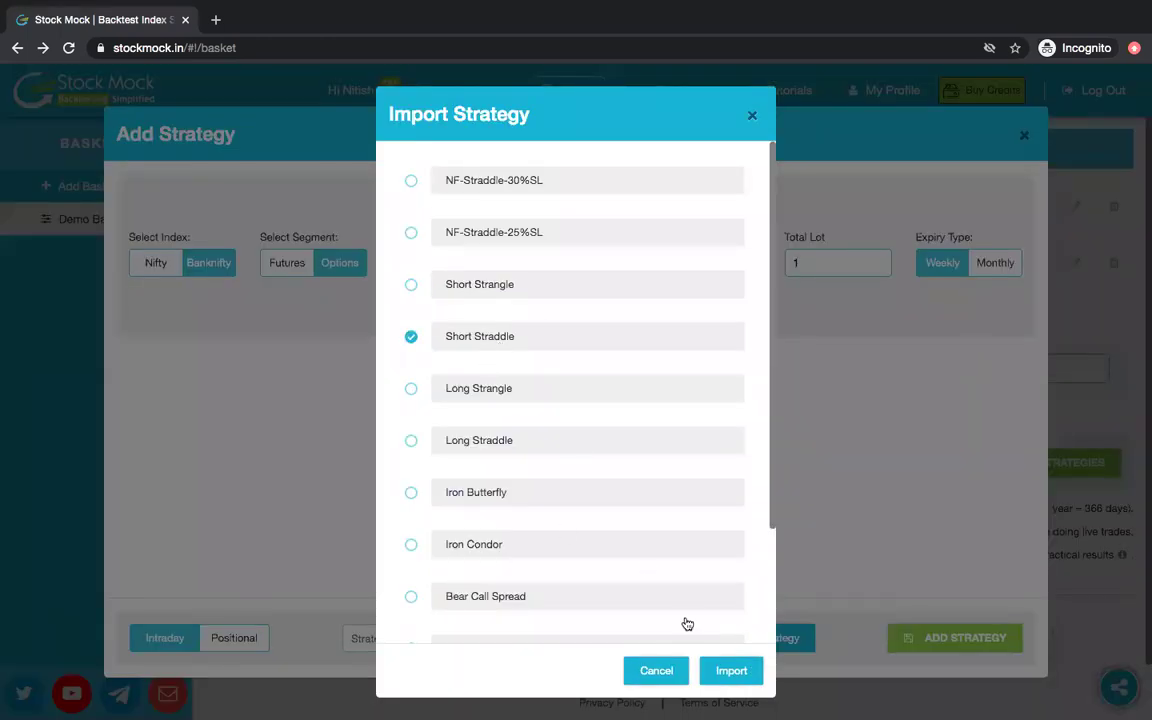
click(731, 669)
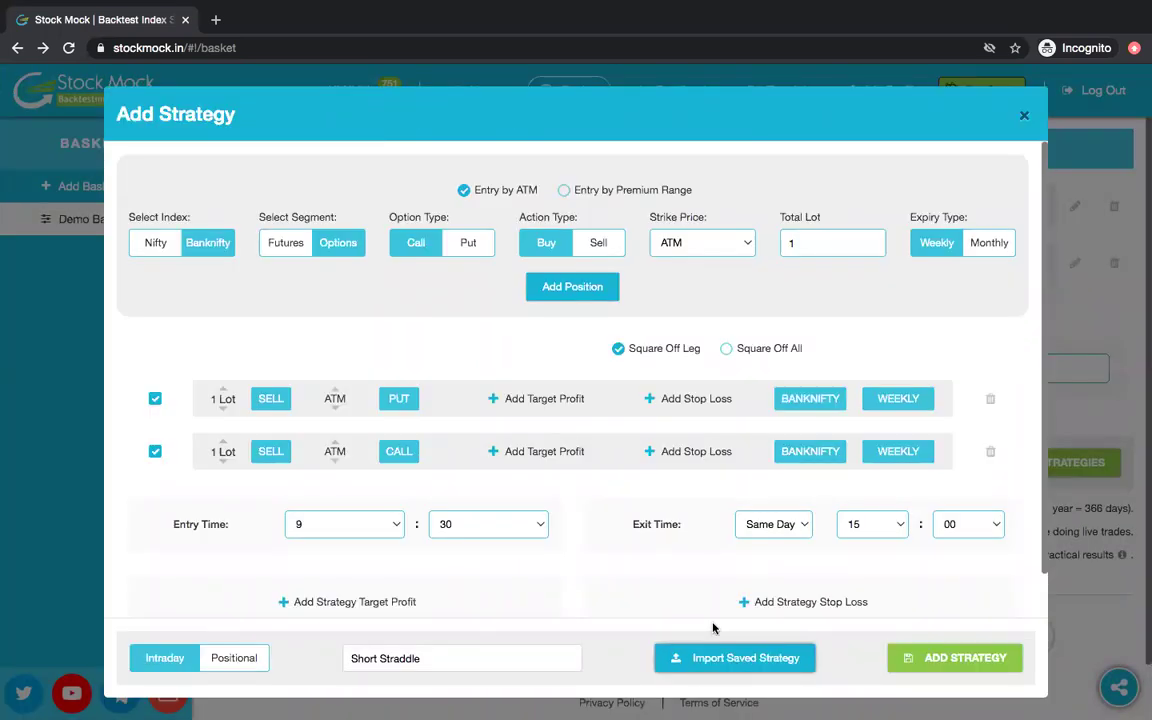
Step: Add a 25% stop loss to both the put and the call leg
click(699, 400)
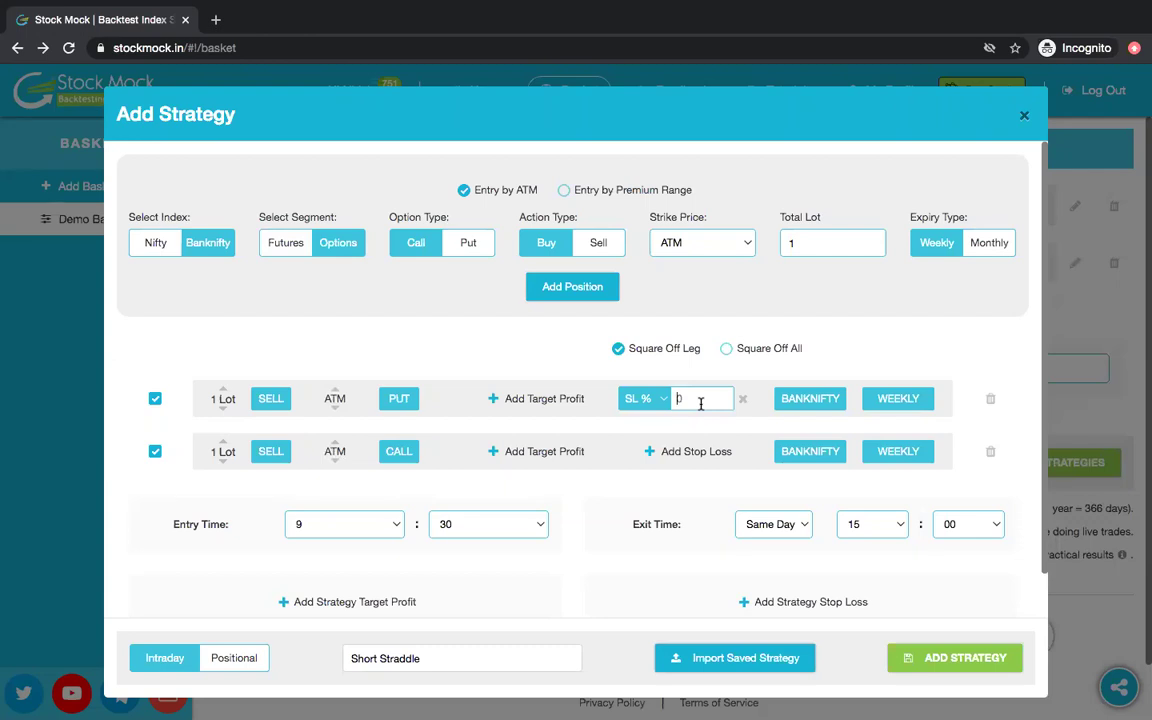
text(25)
click(700, 451)
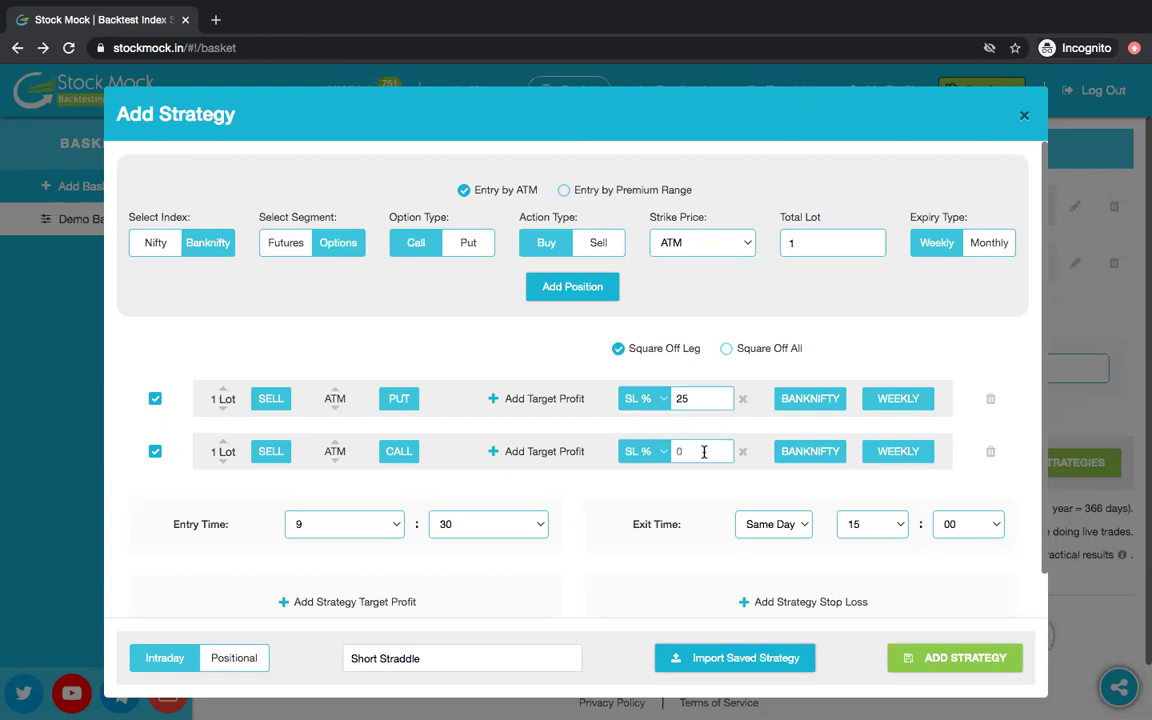
text(25)
Step: Switch both straddle legs to Nifty and try to add the strategy under the name Short Straddle
click(833, 408)
click(829, 461)
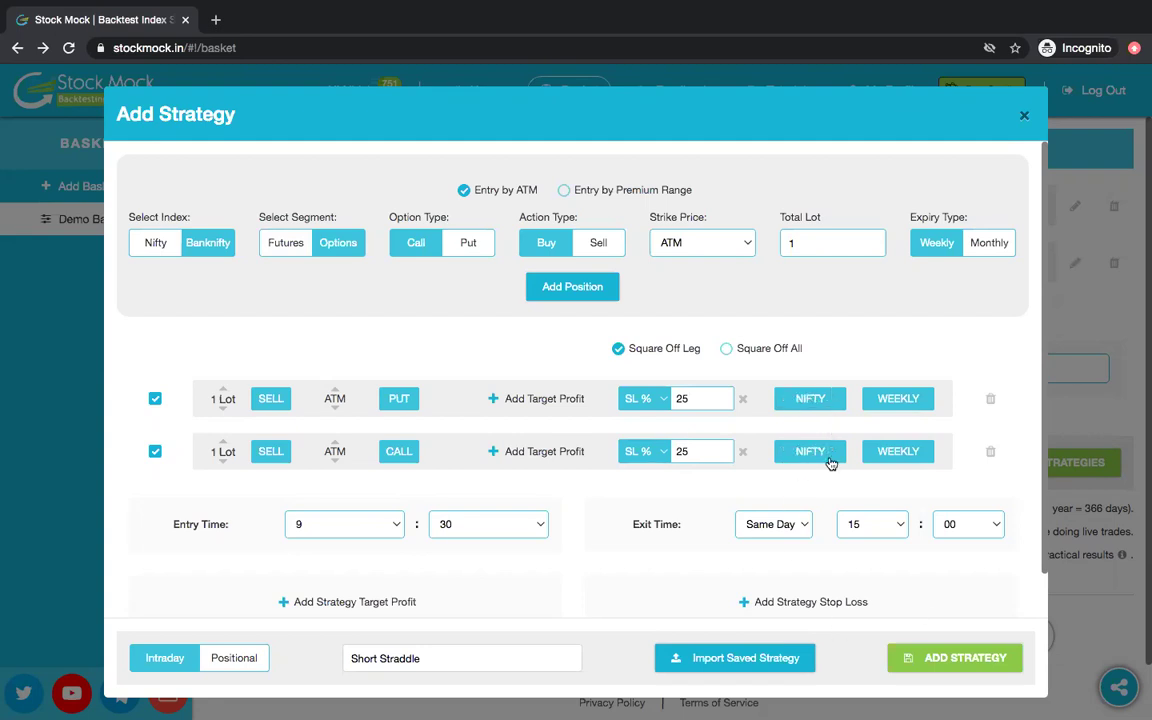
click(932, 659)
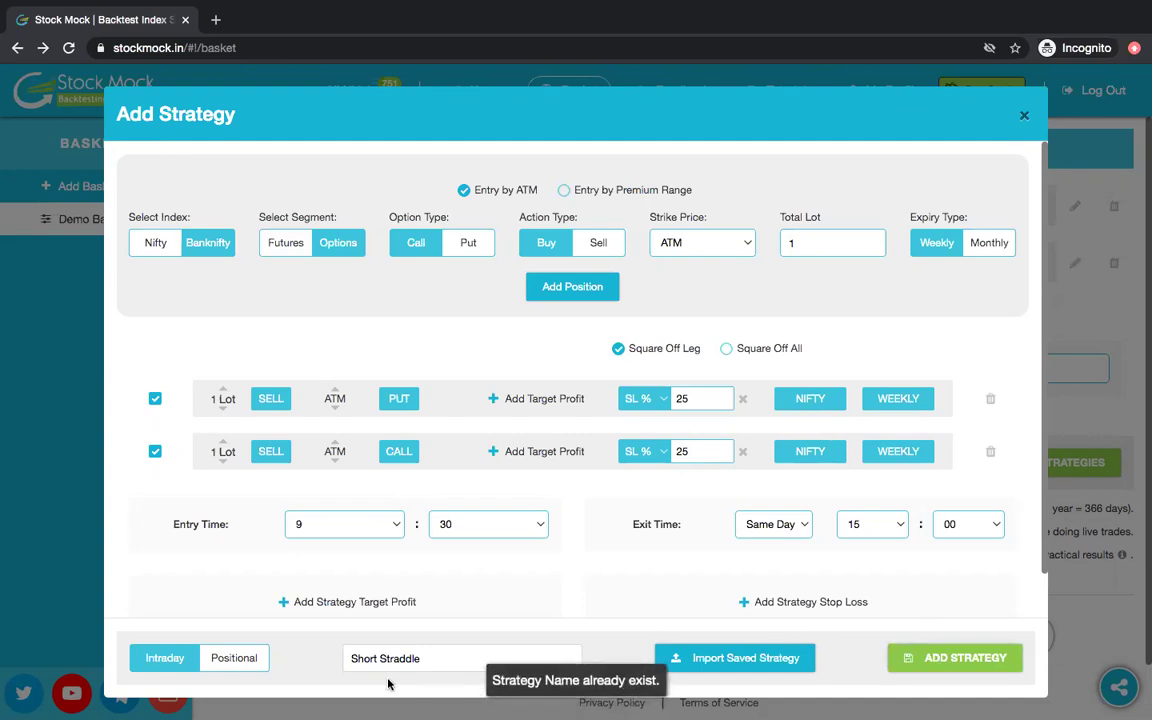
Step: Rename the strategy as "Short Straddle 25SL" and add it to the basket
double_click(426, 659)
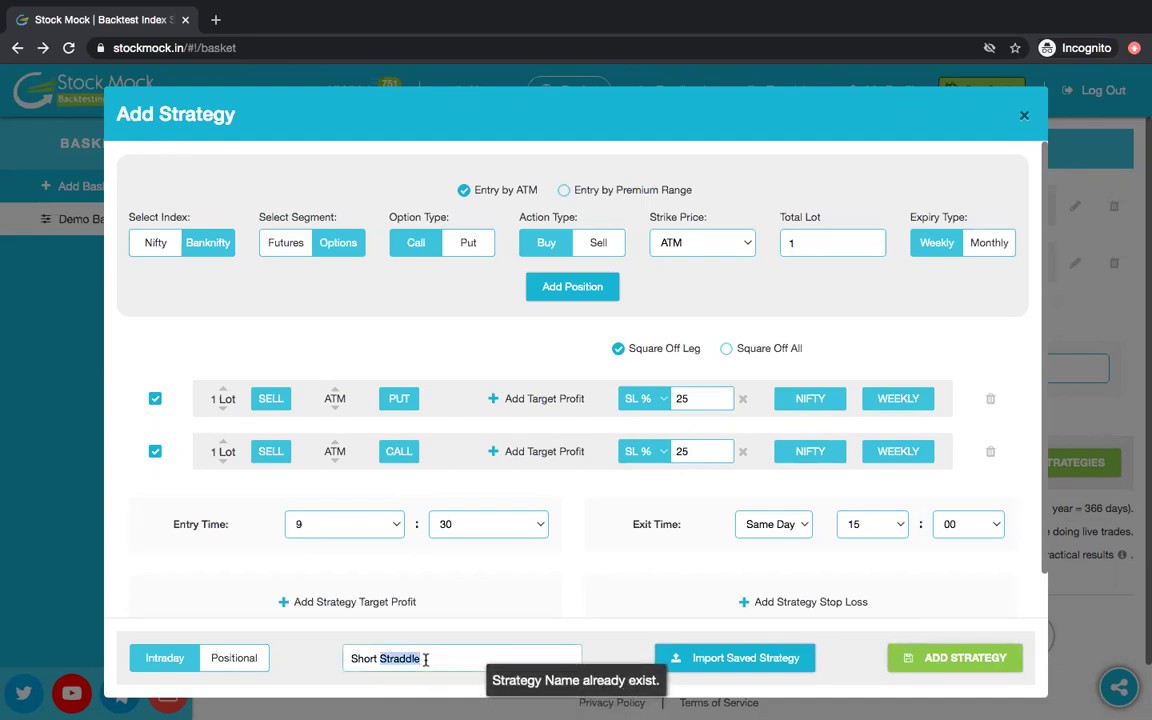
click(426, 659)
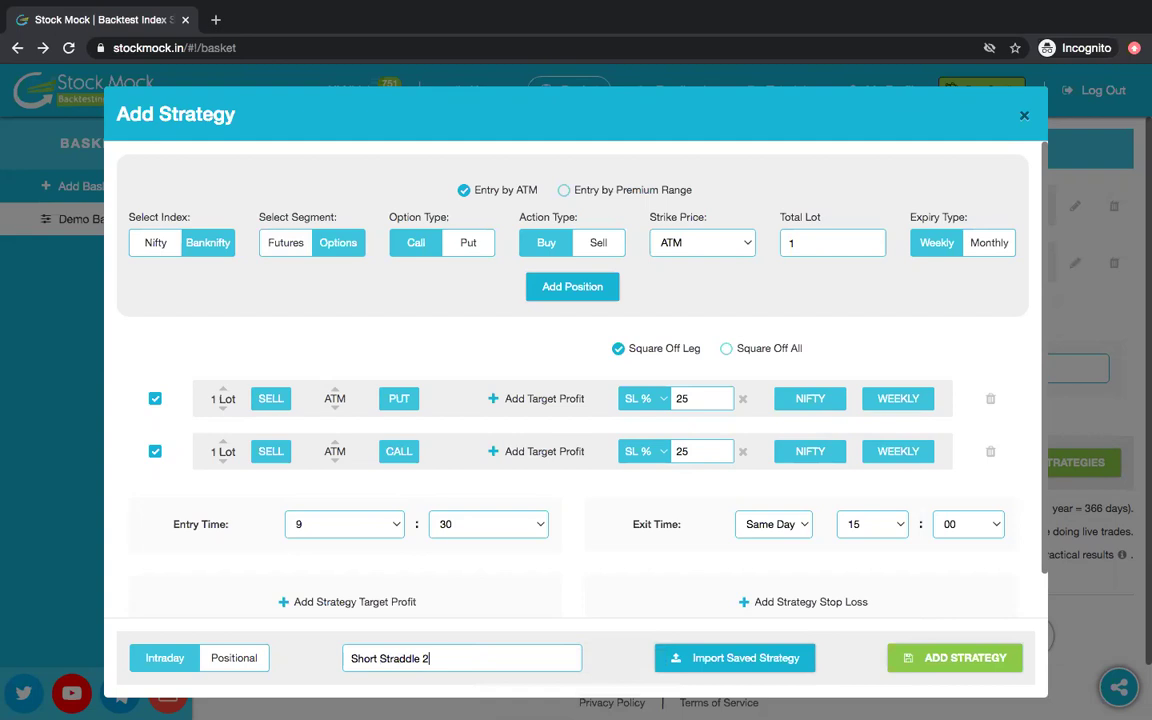
text(SL)
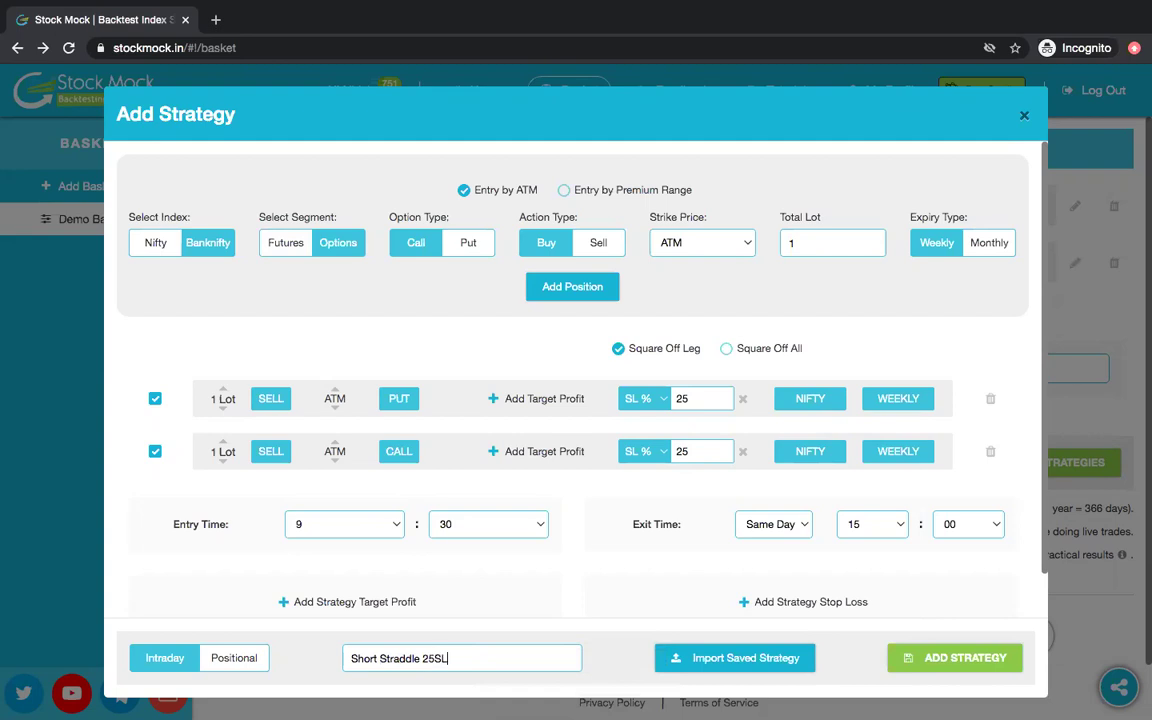
click(943, 656)
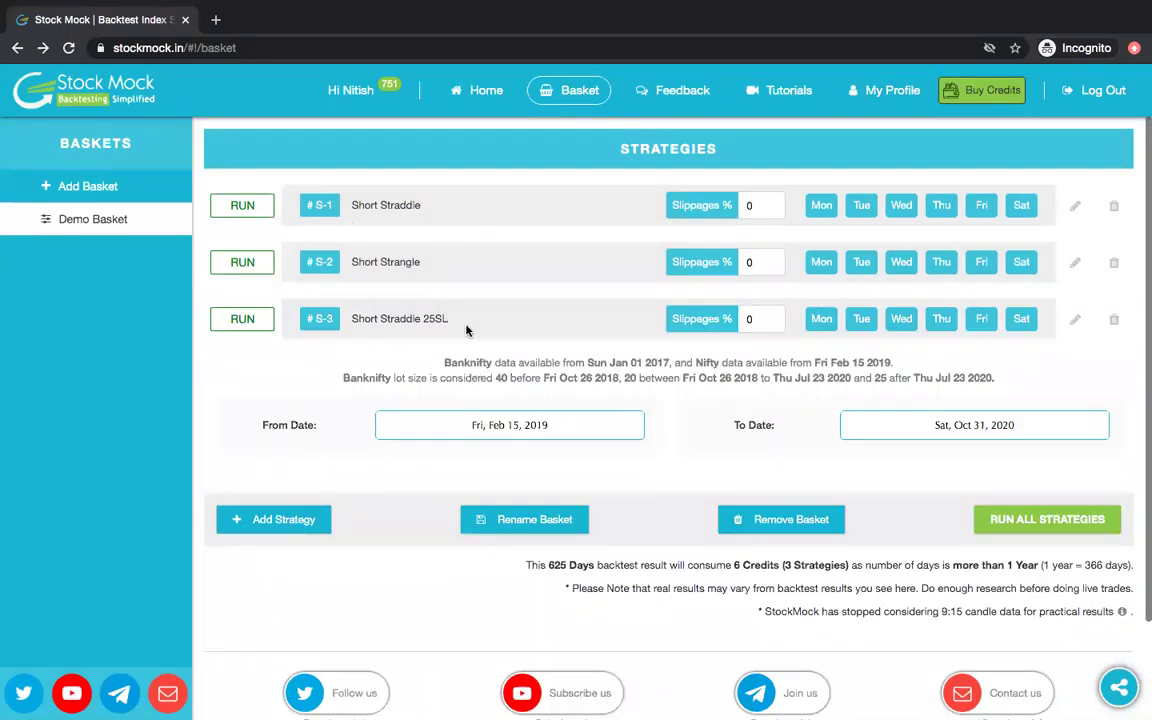
Step: View the Short Strangle strategy's settings in its edit form and close the form without updating
click(1075, 266)
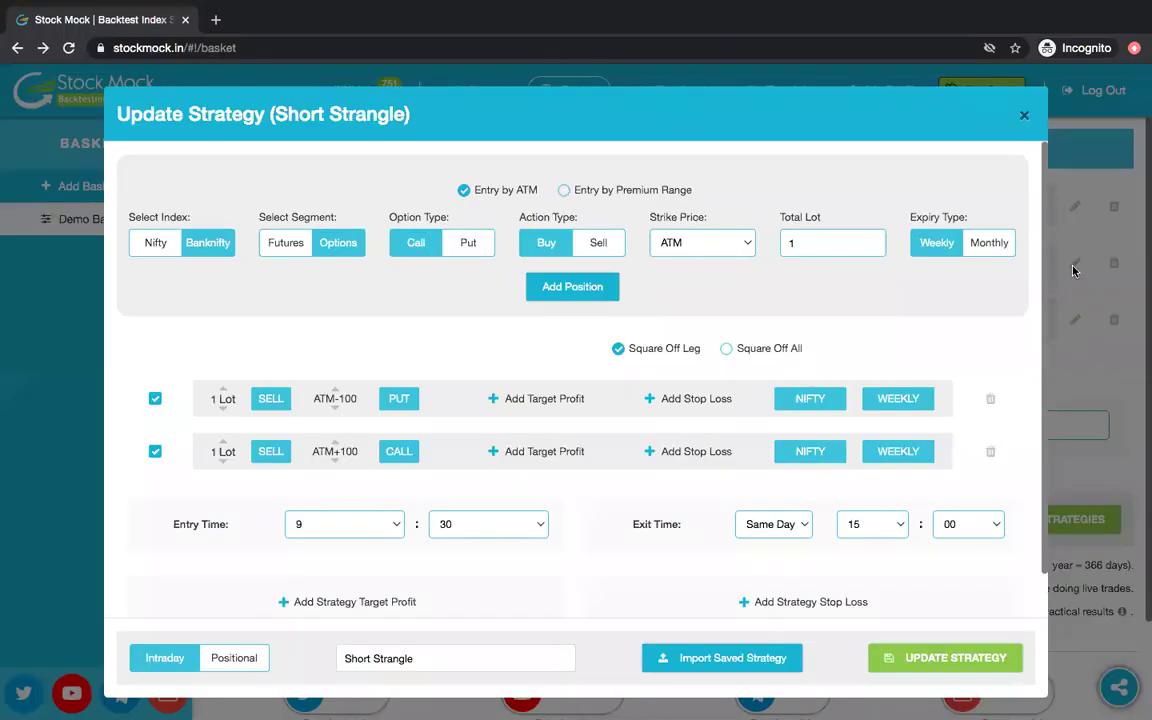
click(1024, 116)
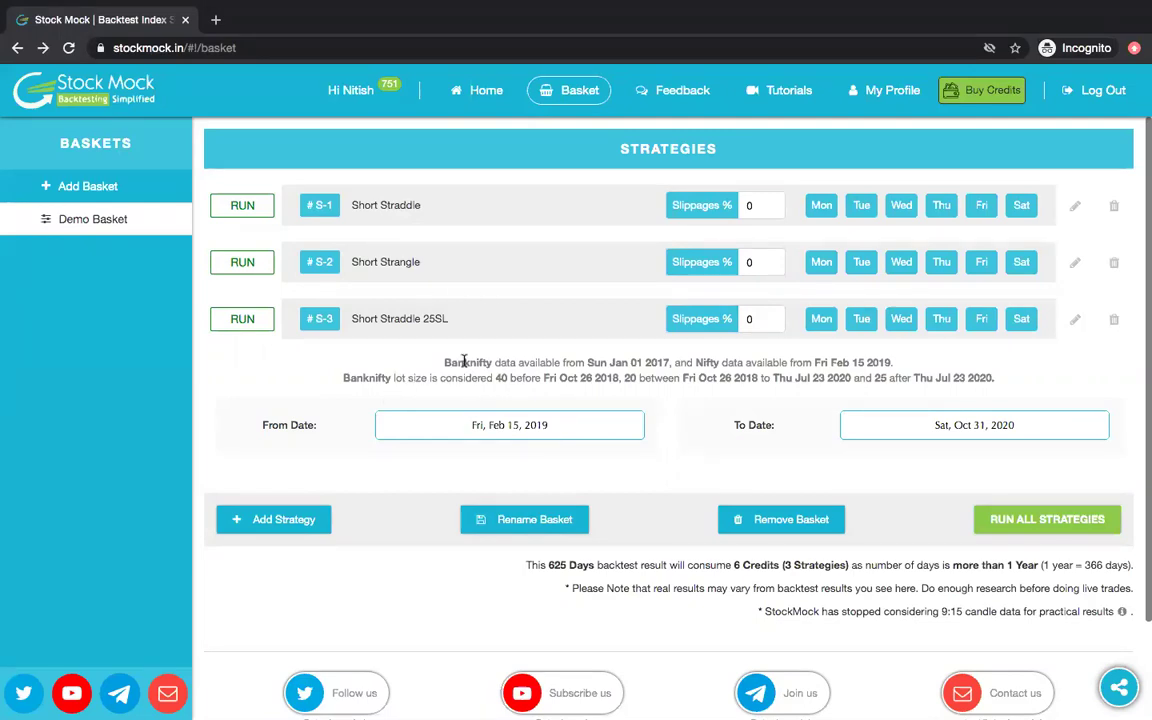
Step: Examine the Nifty and Banknifty data availability dates and the From Date calendar for the backtest period
drag(696, 363, 891, 366)
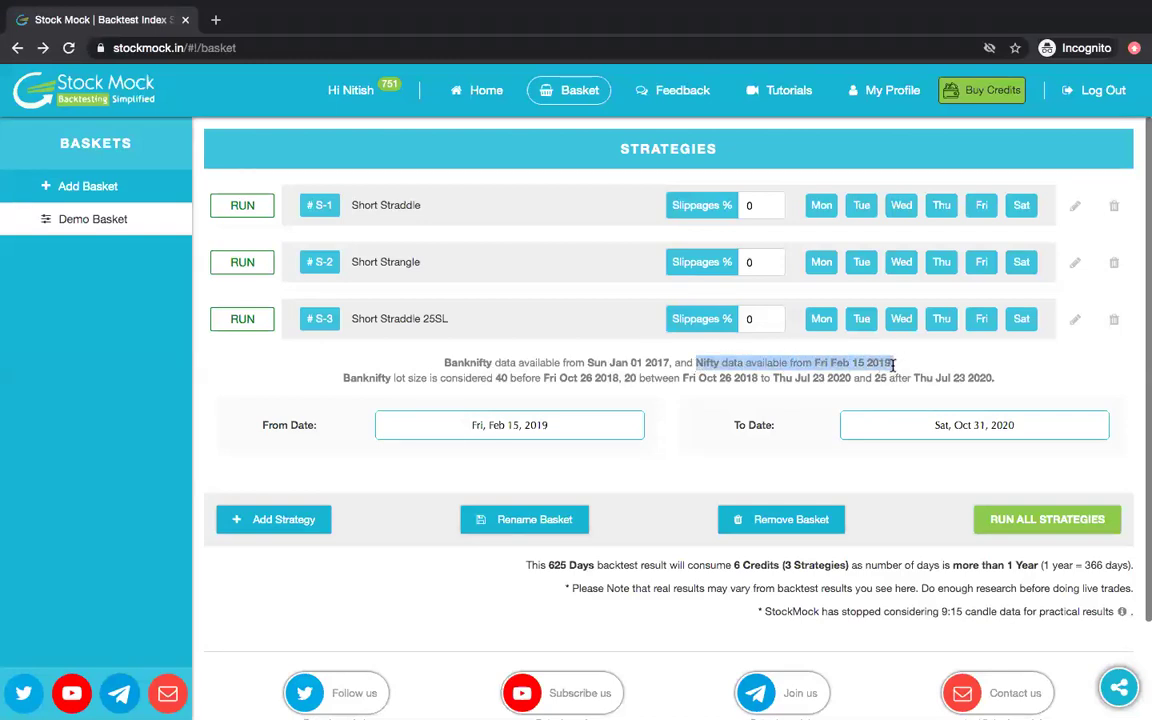
click(893, 366)
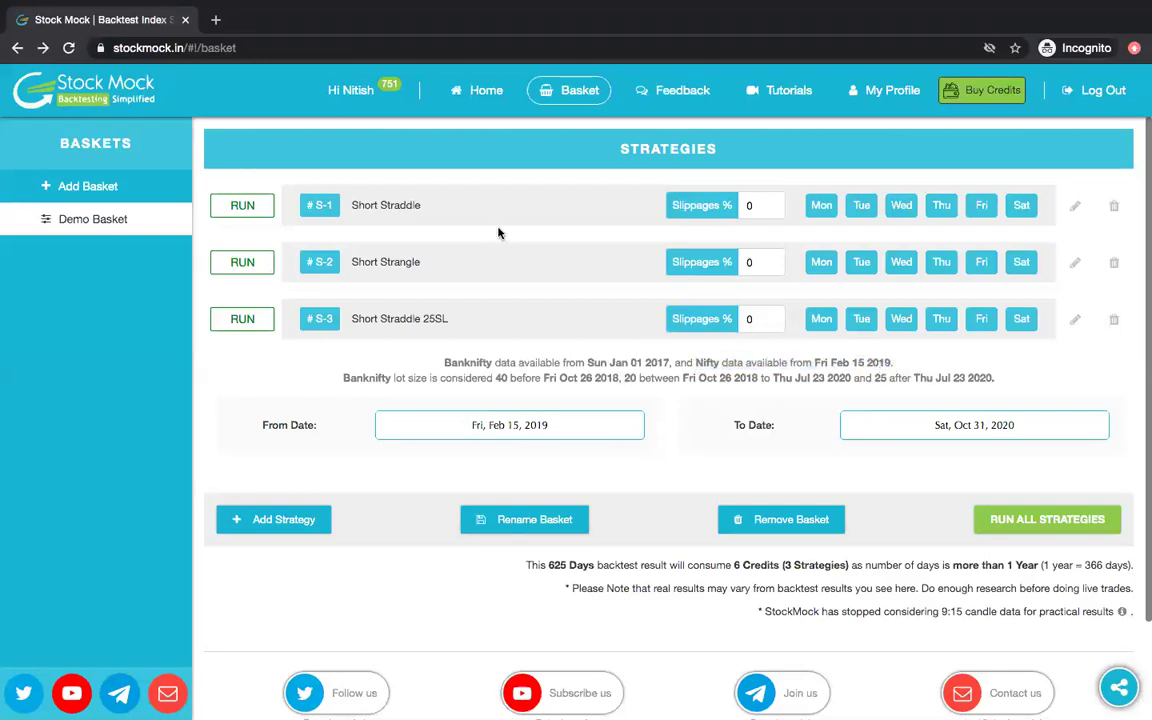
click(530, 436)
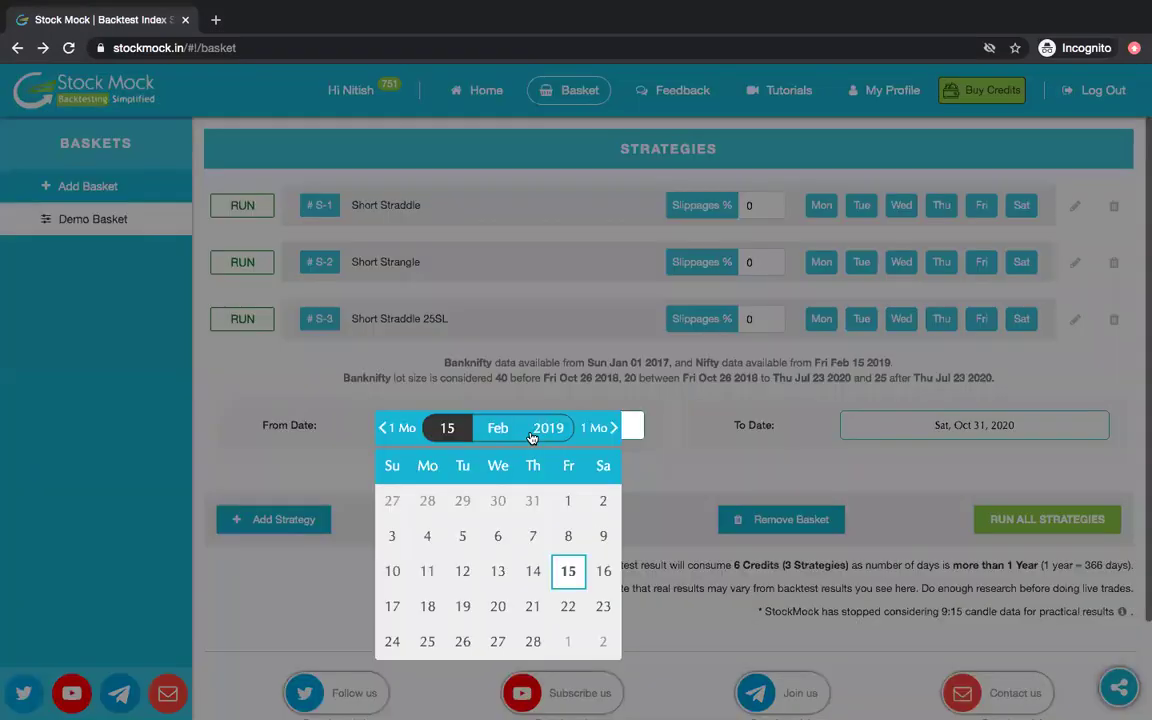
click(498, 543)
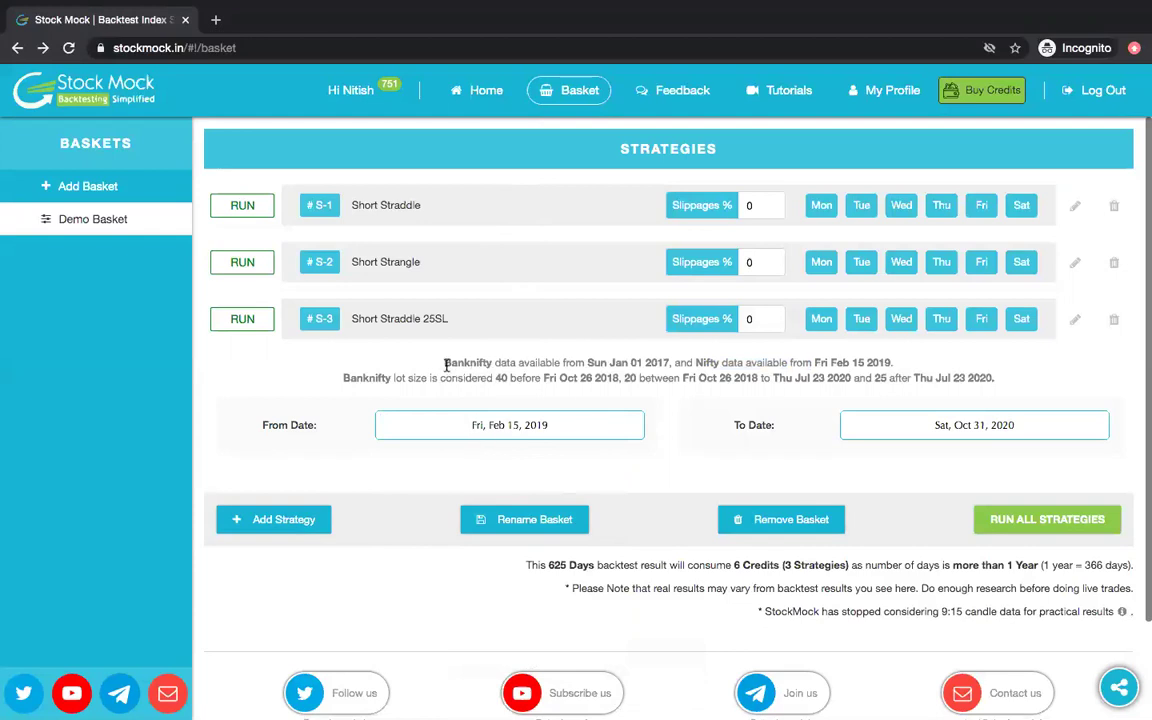
drag(445, 364, 671, 362)
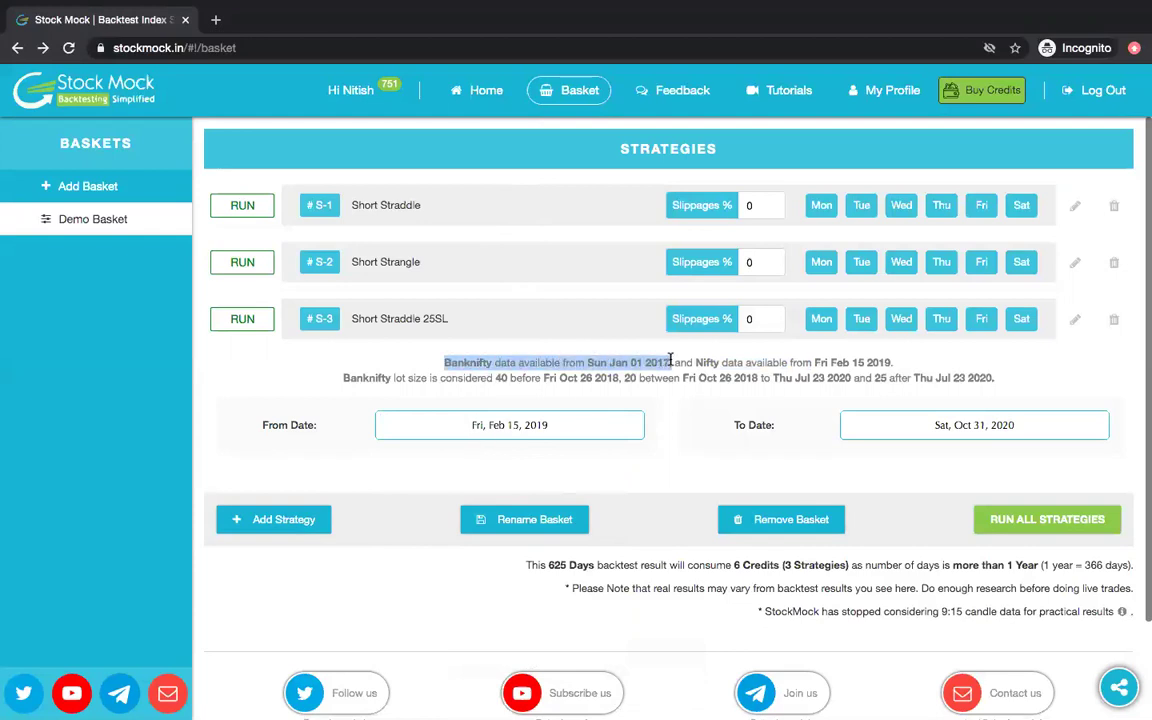
click(670, 360)
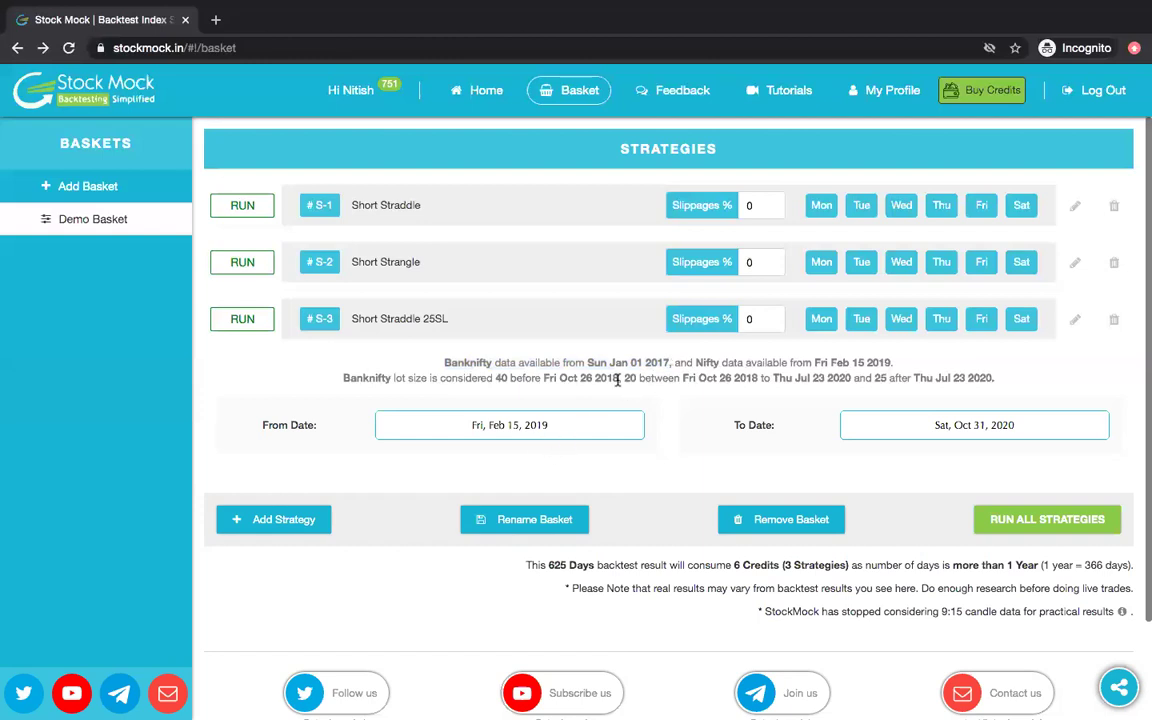
drag(609, 362, 680, 364)
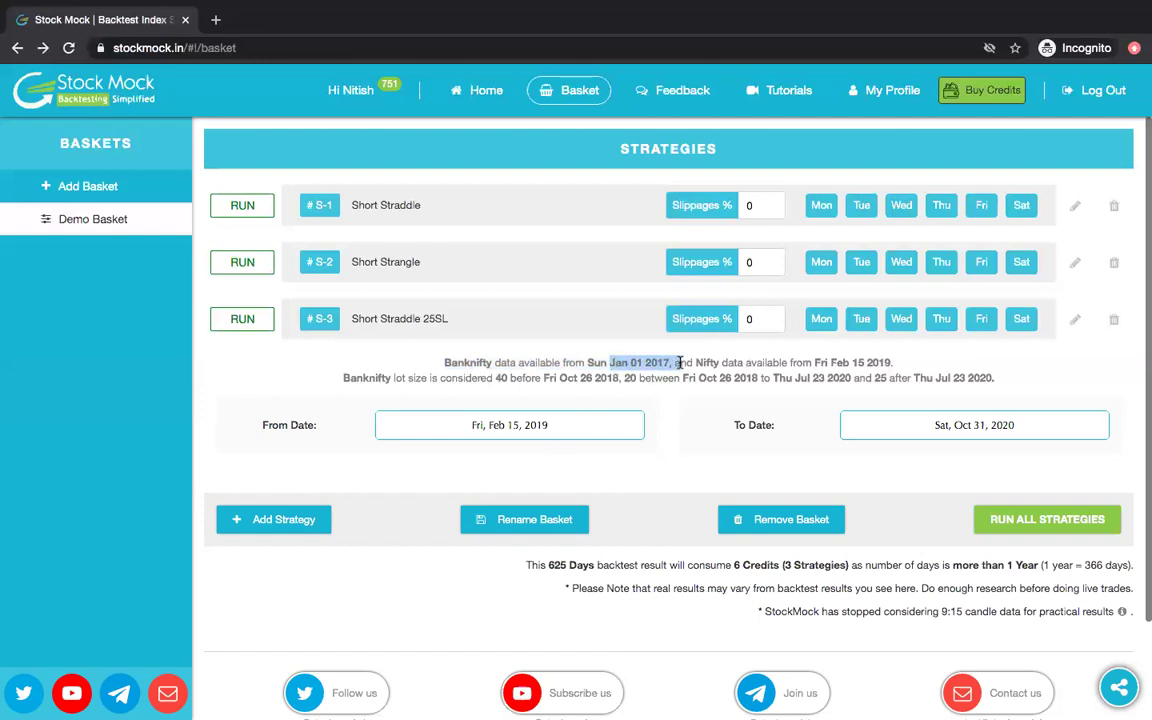
Step: Exclude Saturday from the trading days of all three strategies in the basket
click(679, 363)
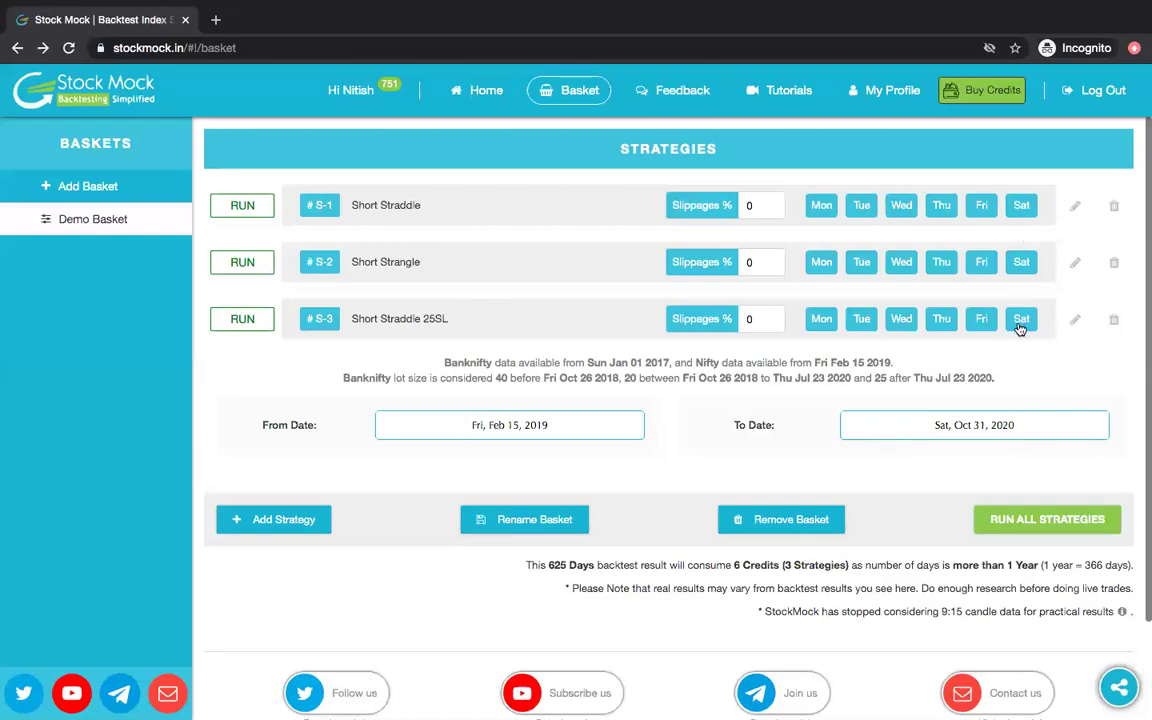
click(1022, 208)
click(1021, 262)
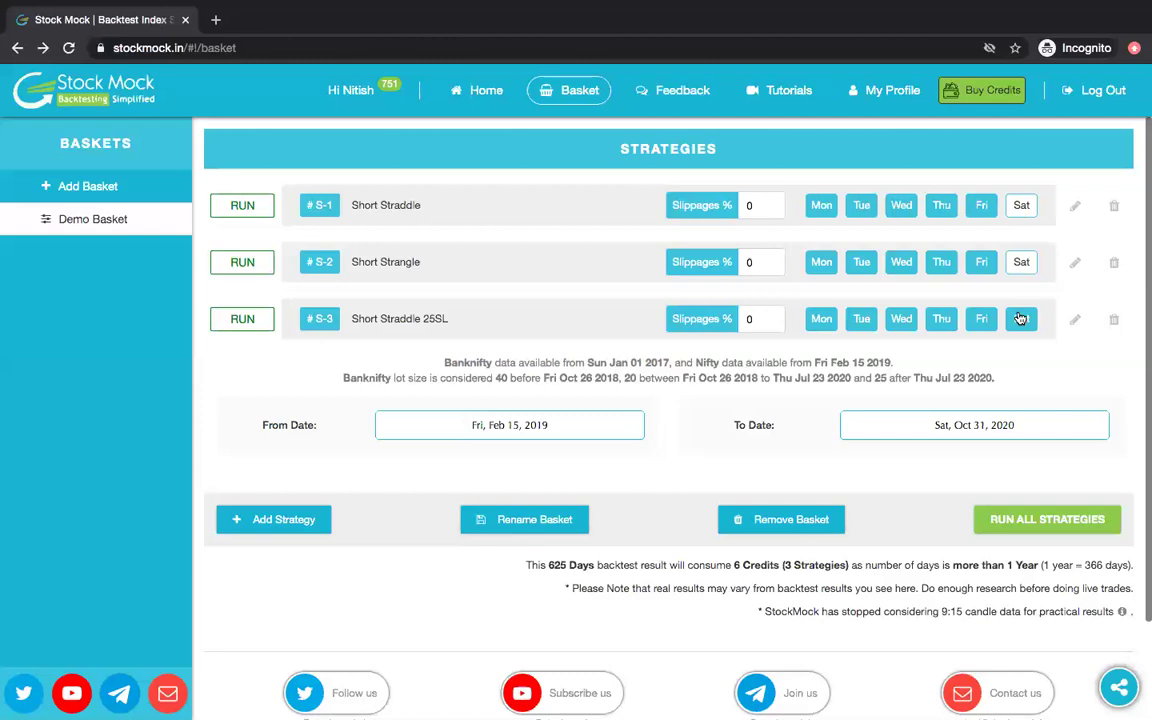
click(1021, 318)
Step: Set the slippage to 0.2% for Short Straddle, Short Strangle and Short Straddle 25SL
click(770, 210)
text(.2)
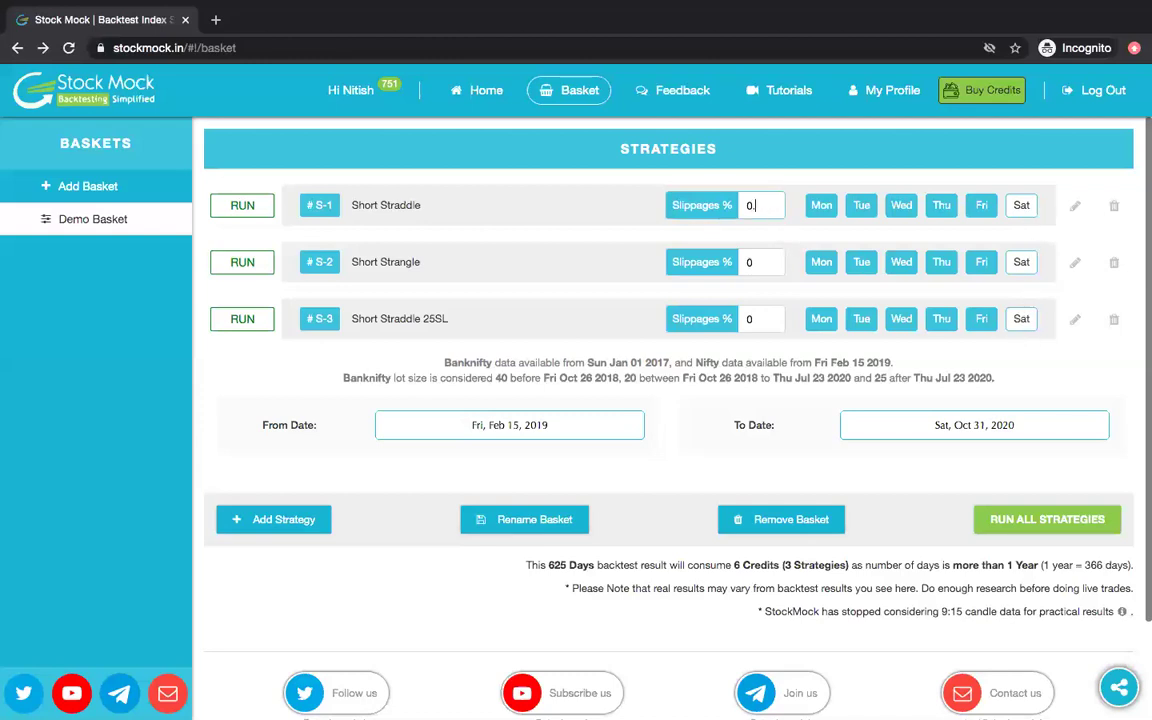
click(765, 262)
text(.2)
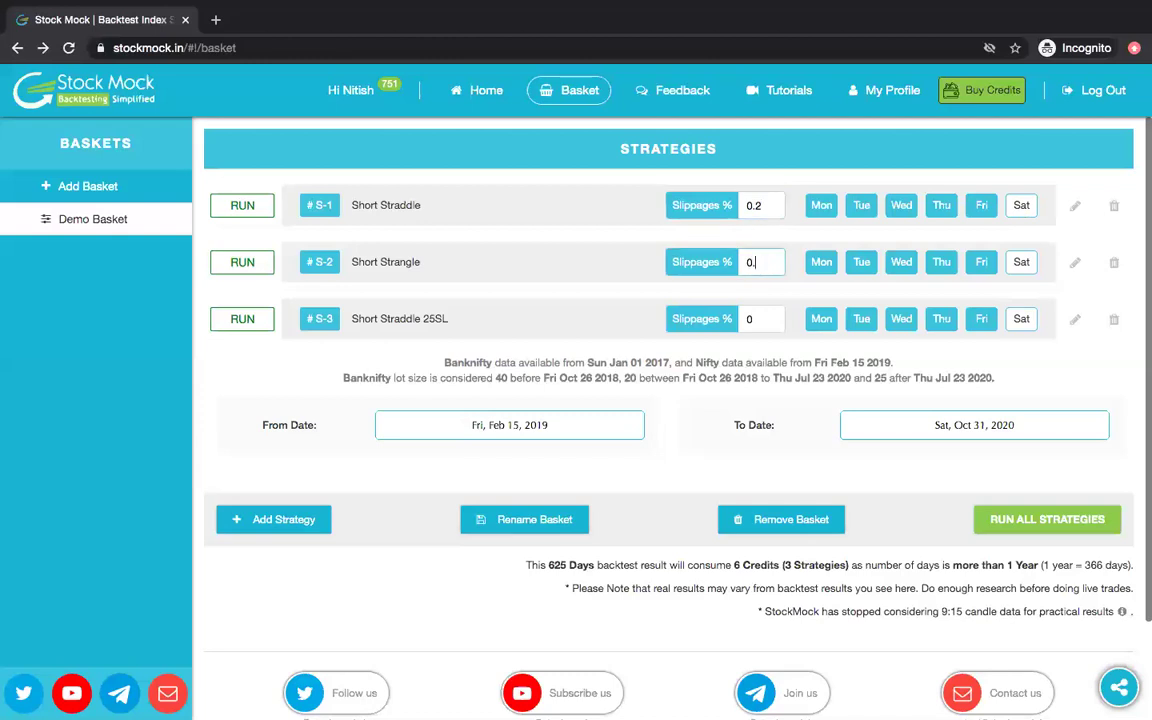
click(759, 321)
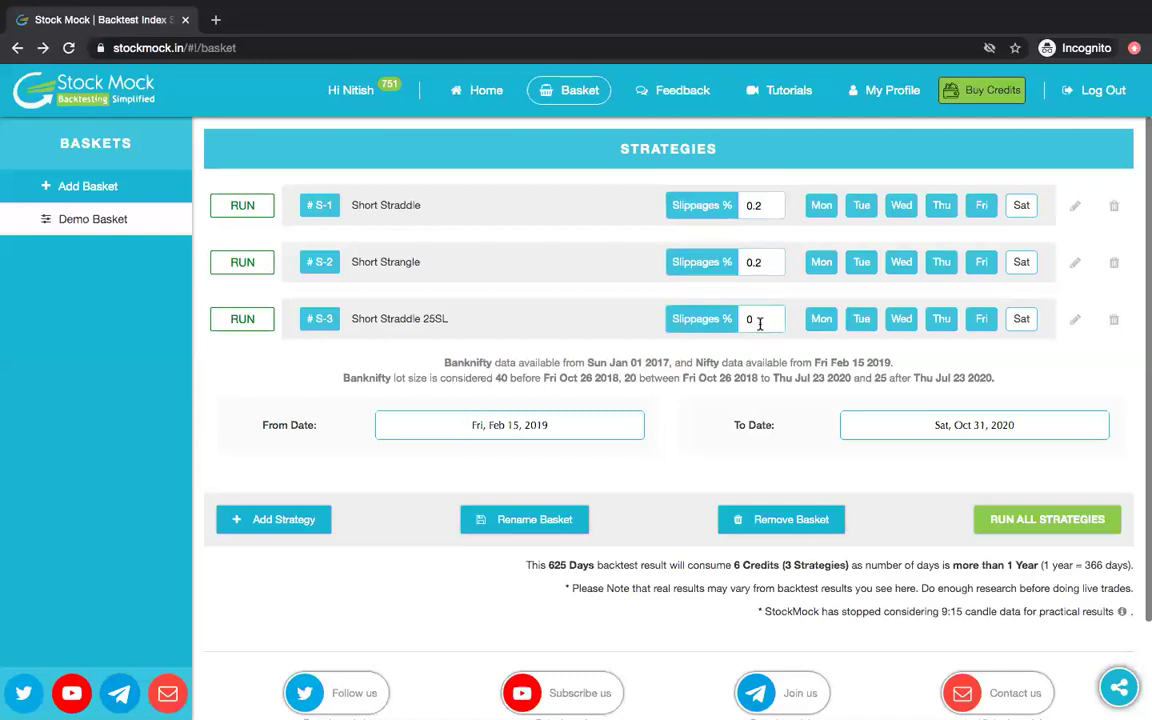
text(.2)
Step: Run the backtest for all strategies in the Demo Basket and confirm the run
click(1037, 527)
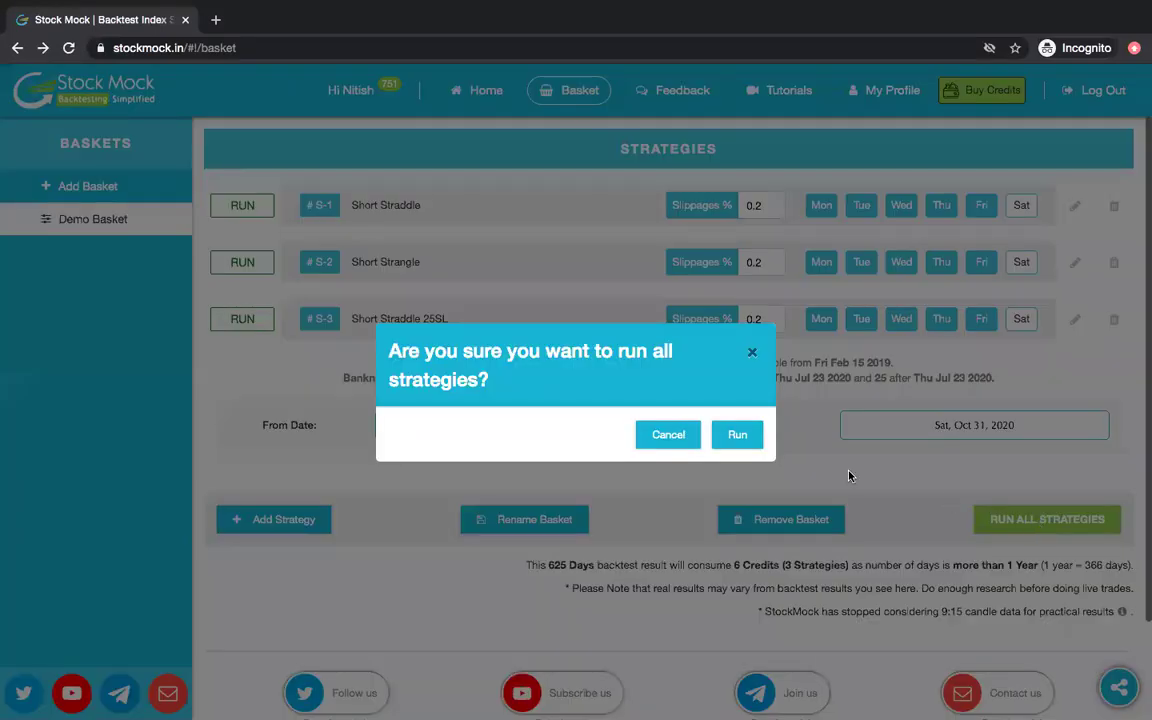
click(737, 435)
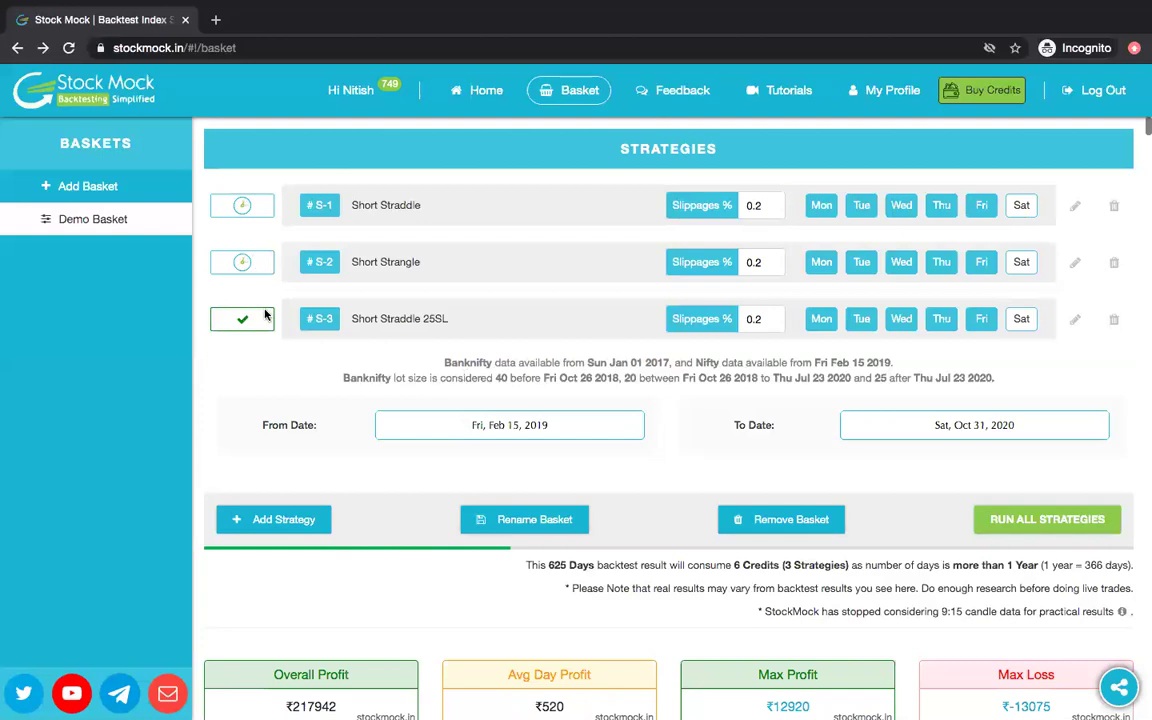
scroll(266, 345, down, 1)
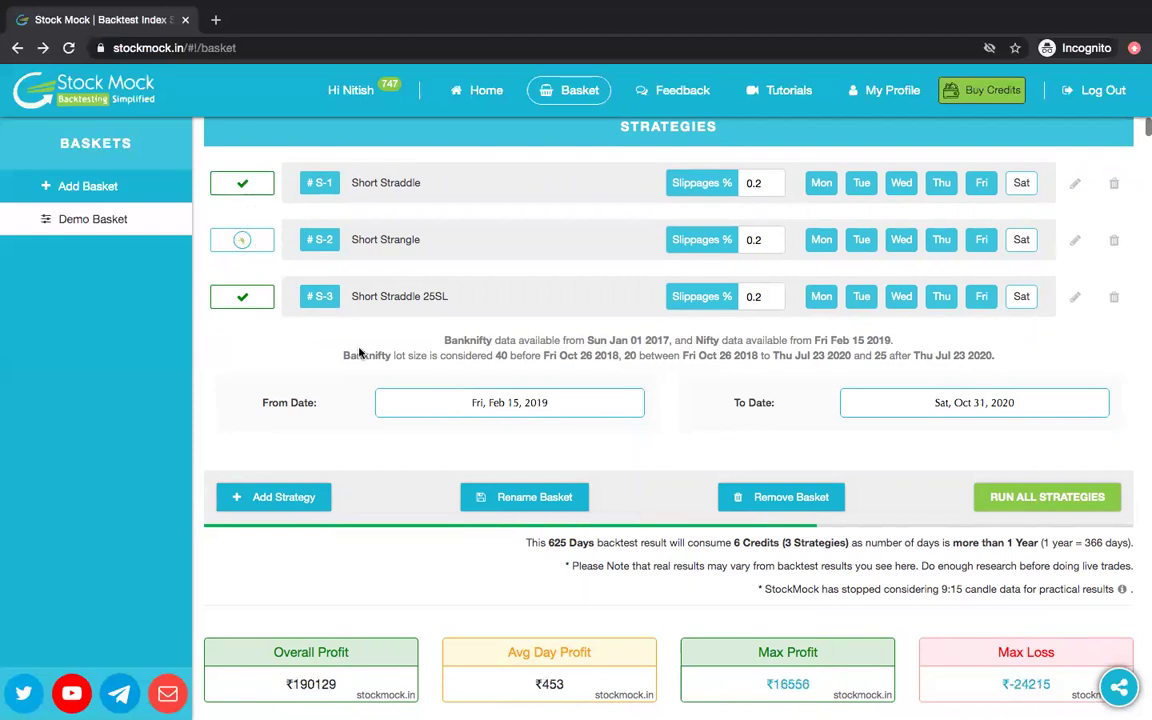
scroll(411, 406, down, 3)
scroll(411, 406, up, 2)
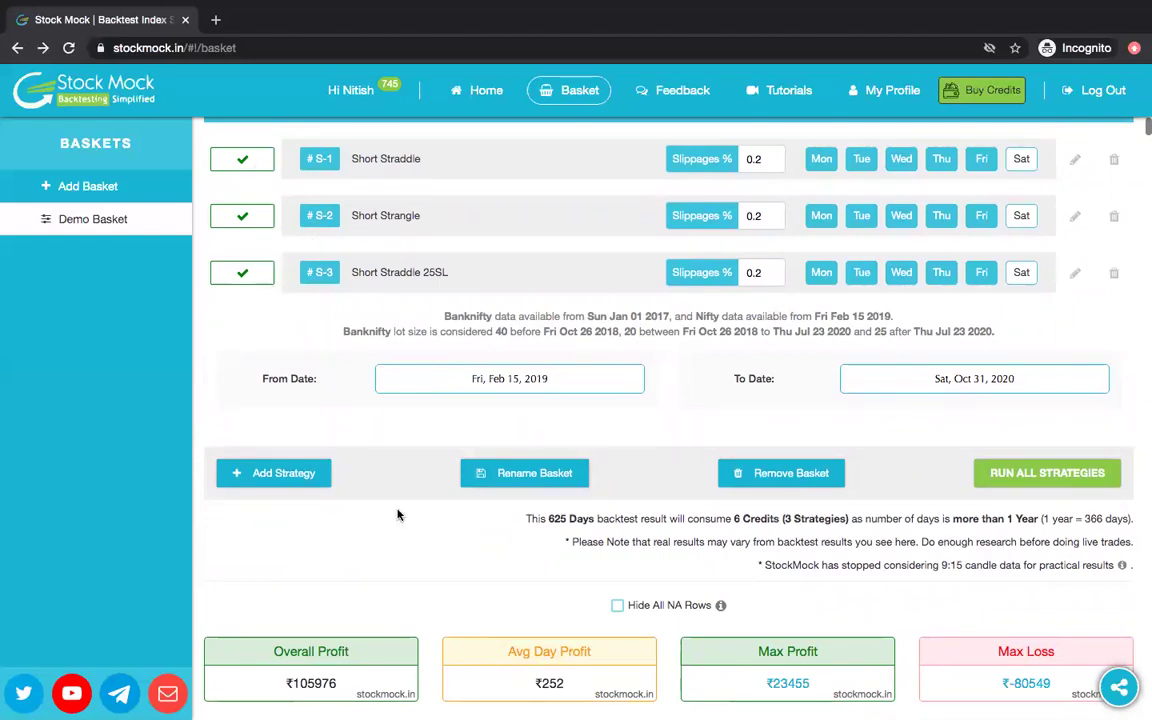
Step: Examine the basket's combined backtest summary, including overall profit, win and loss percentages, maximum drawdown and streaks
scroll(397, 515, down, 3)
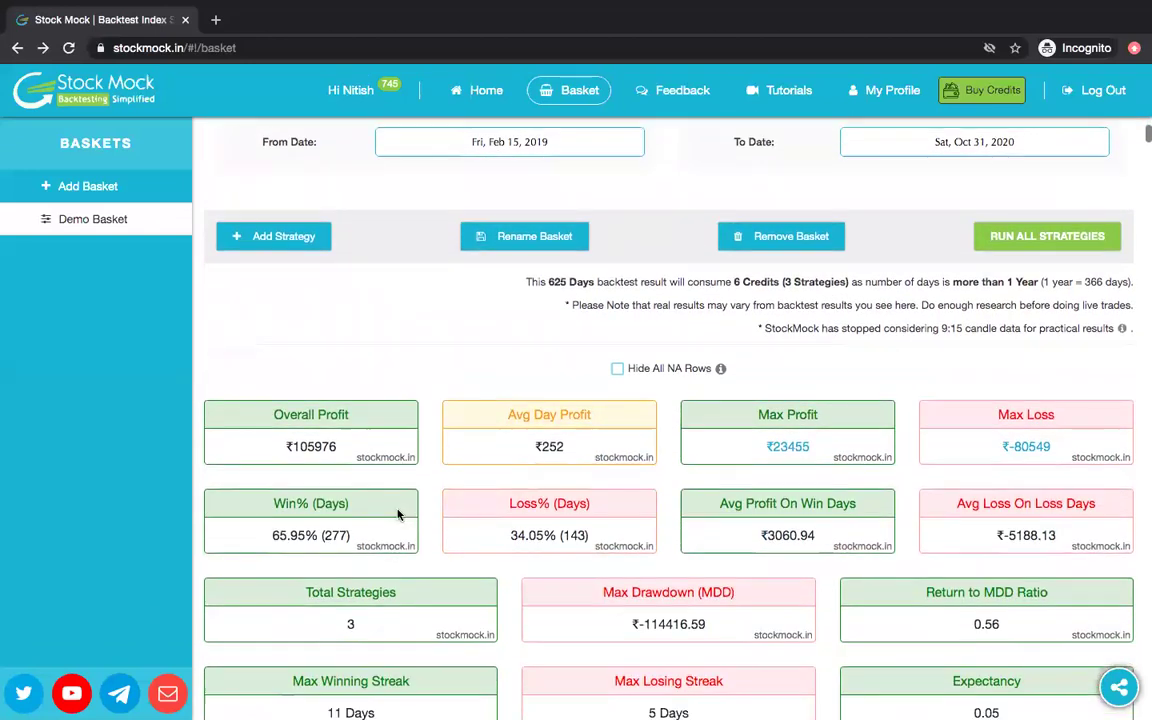
scroll(397, 515, down, 3)
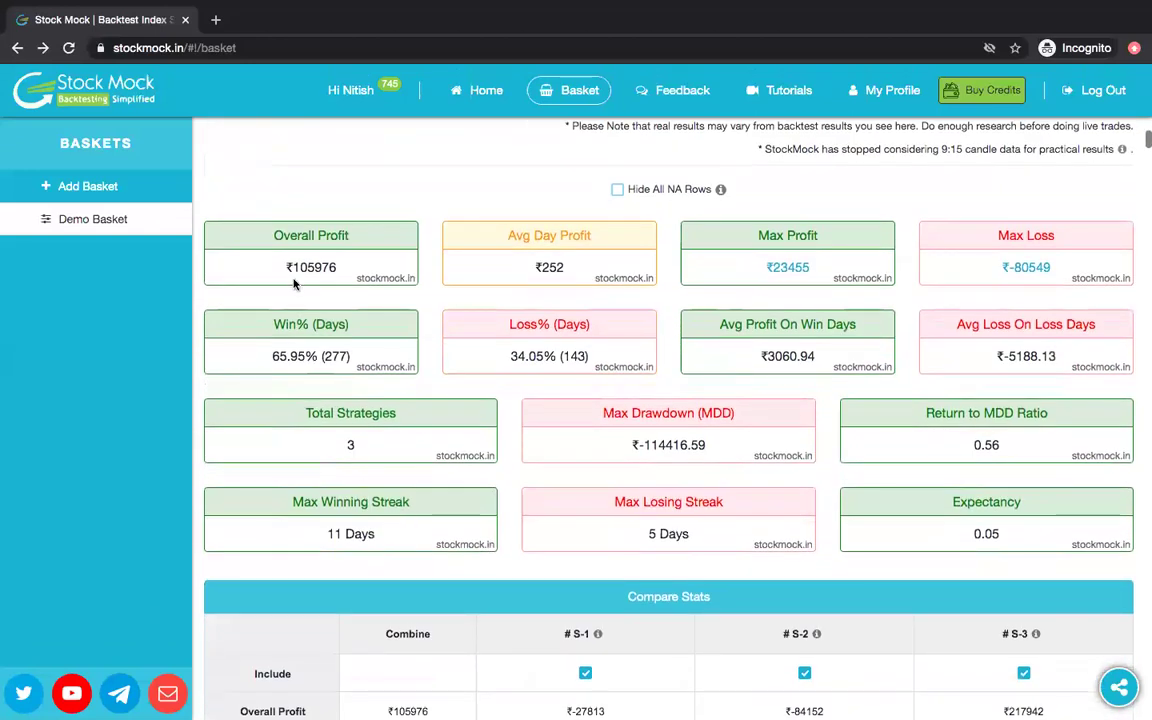
mouse_move(249, 236)
mouse_down()
mouse_move(465, 319)
mouse_move(760, 477)
mouse_move(727, 524)
mouse_up()
click(727, 524)
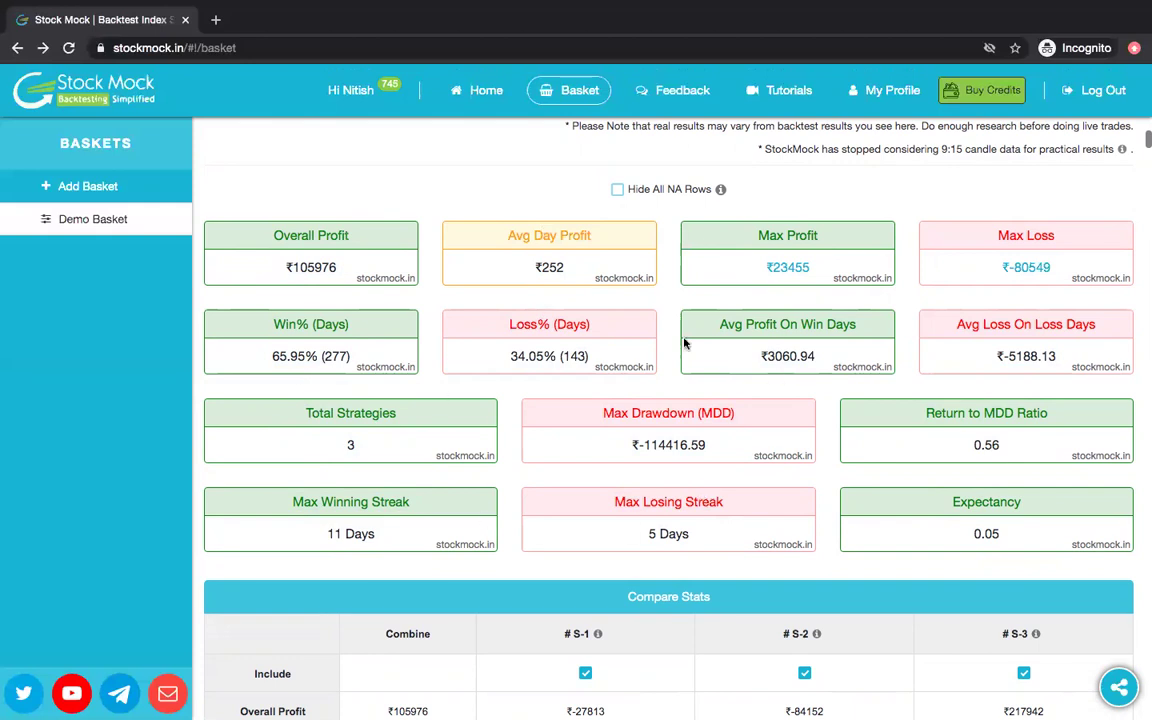
scroll(647, 485, up, 2)
scroll(647, 485, up, 3)
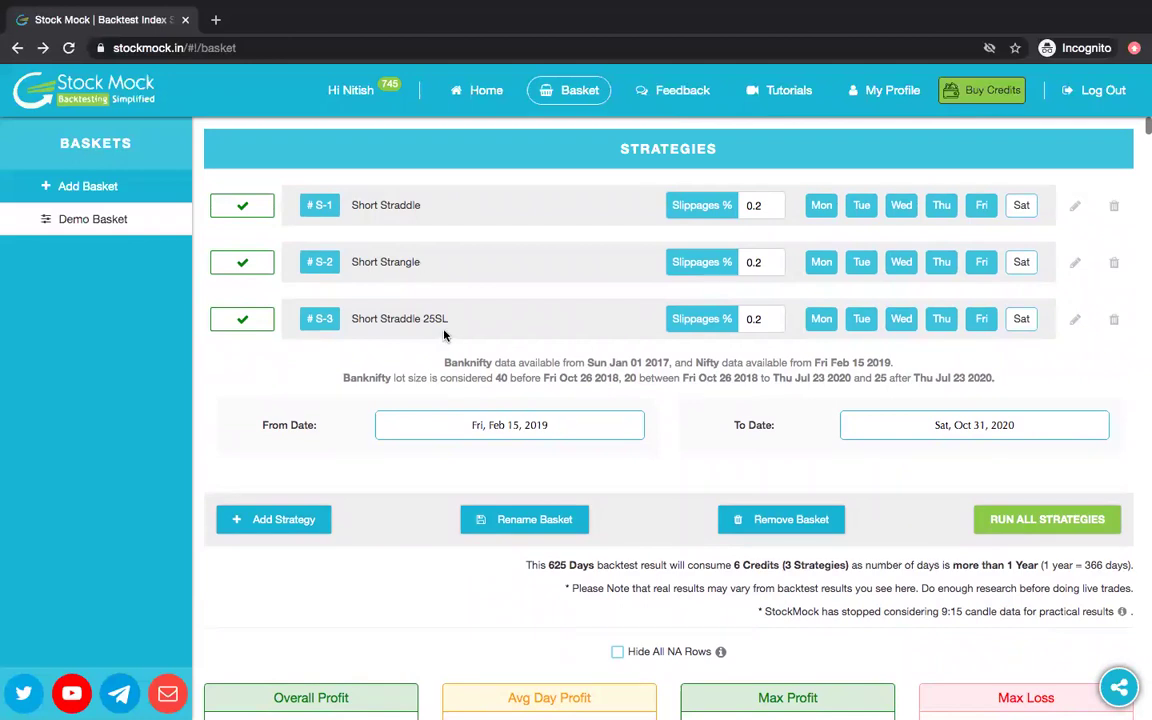
scroll(445, 335, down, 5)
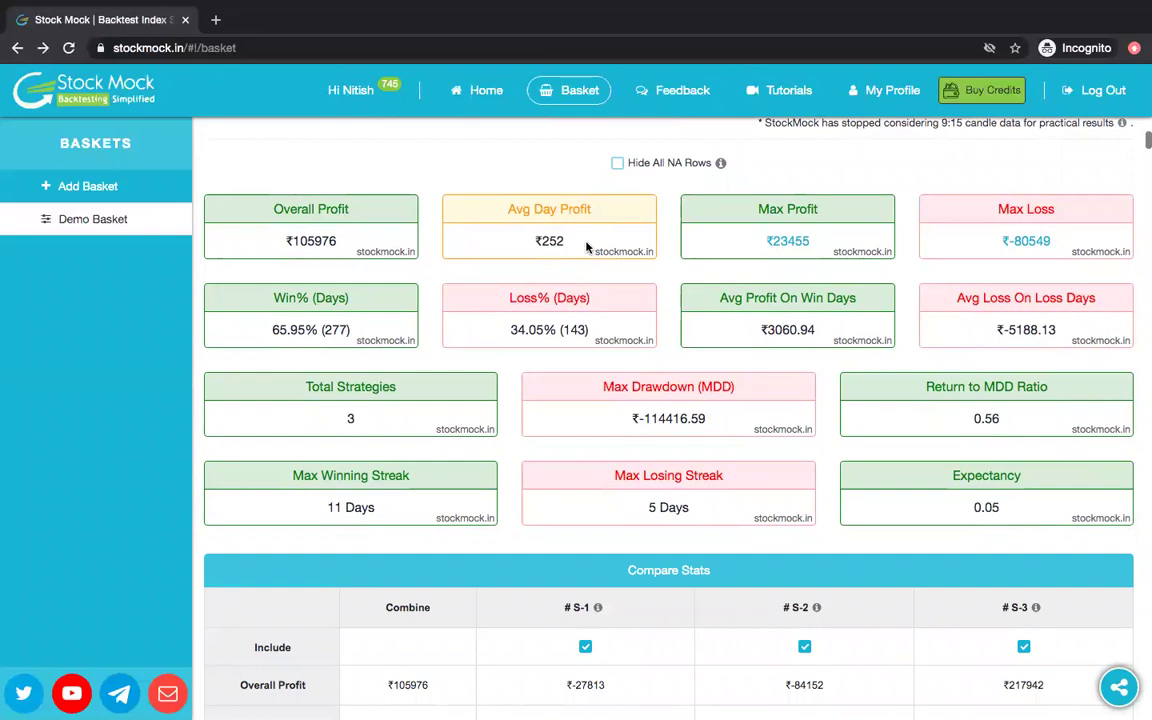
scroll(587, 247, down, 1)
Step: Compare the statistics of the three strategies with the combined result in the Compare Stats table, from overall profit down to expectancy
scroll(587, 247, down, 3)
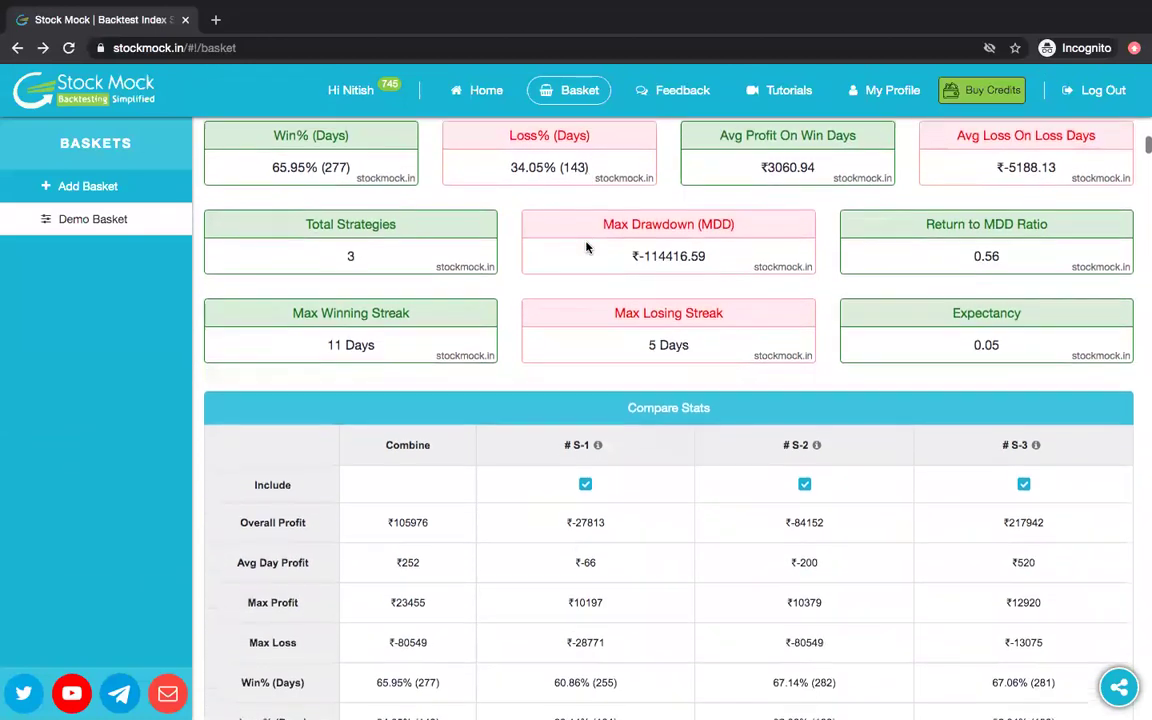
scroll(587, 247, down, 2)
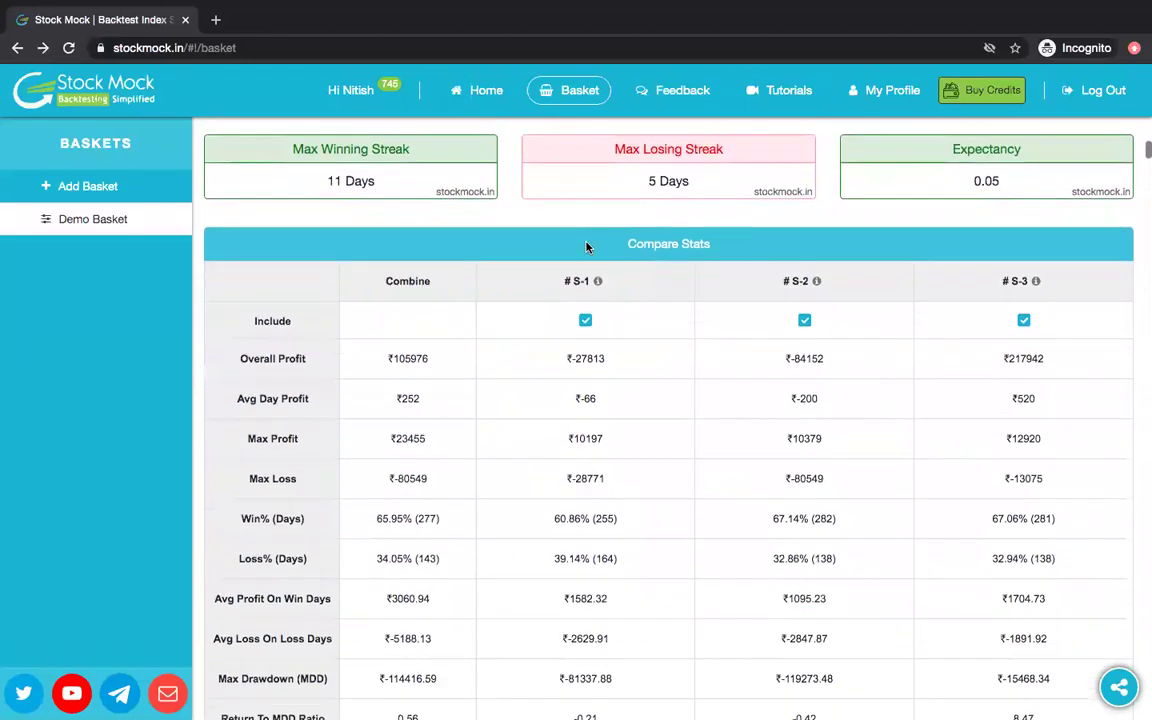
scroll(587, 247, down, 1)
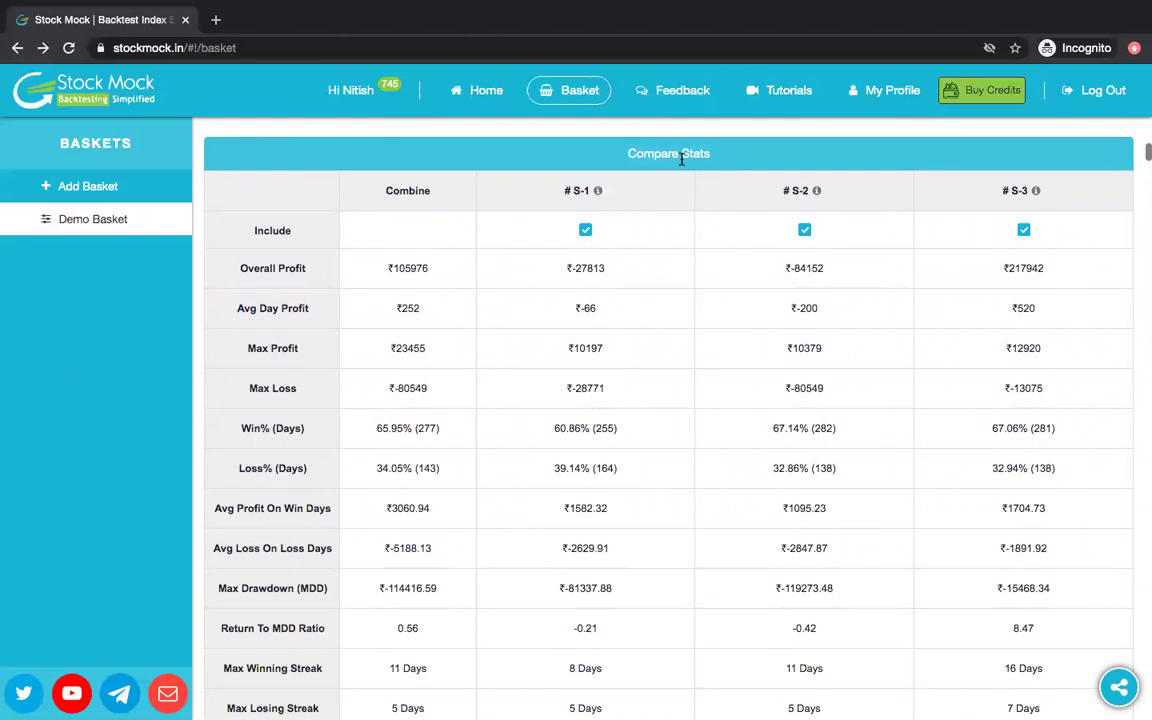
scroll(410, 330, up, 4)
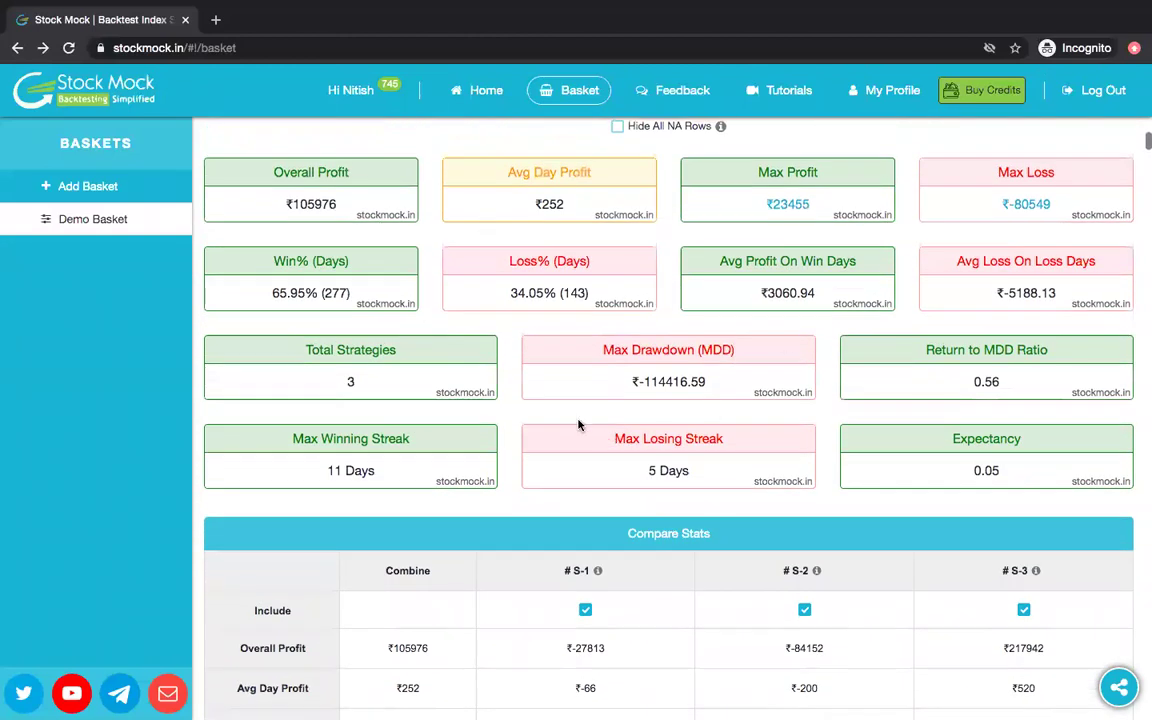
scroll(550, 446, down, 1)
scroll(550, 444, down, 3)
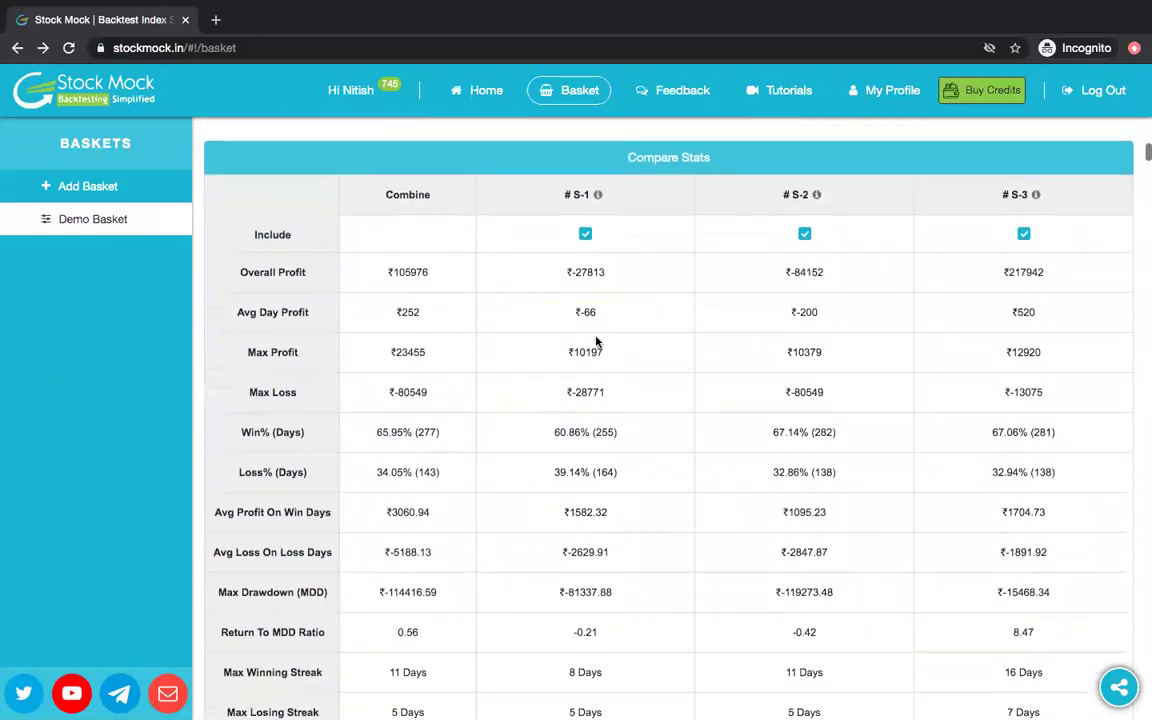
drag(577, 272, 826, 285)
click(826, 285)
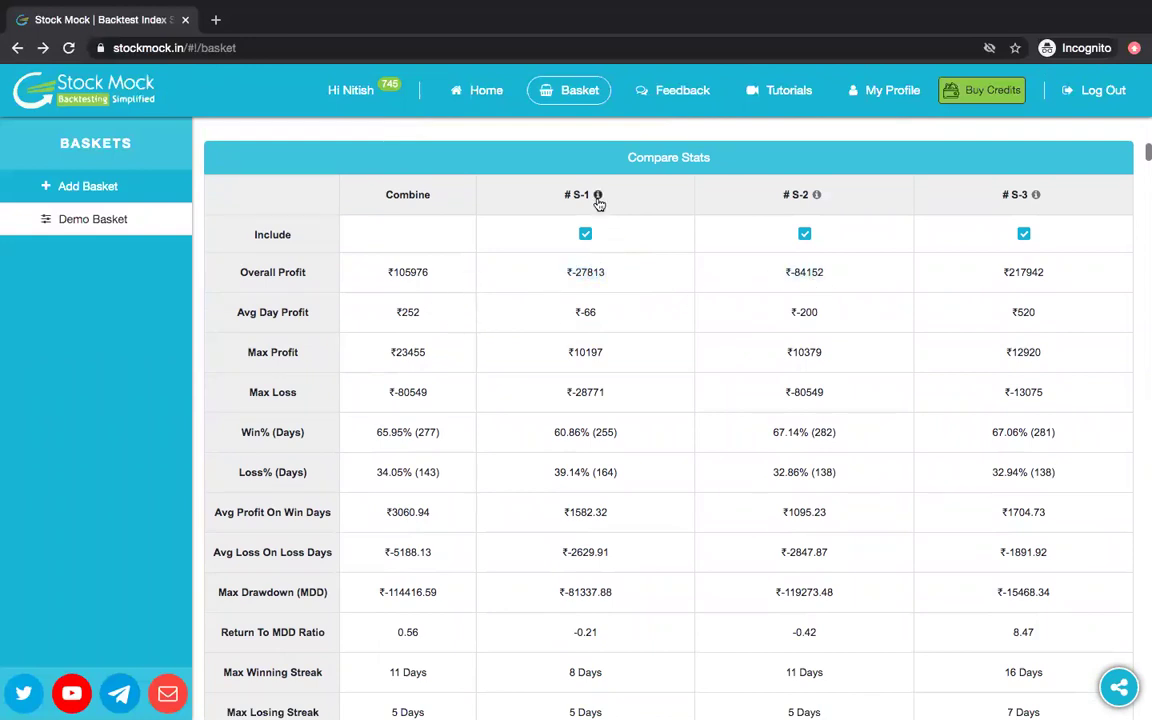
mouse_move(599, 203)
mouse_move(1036, 199)
scroll(235, 320, left, 3)
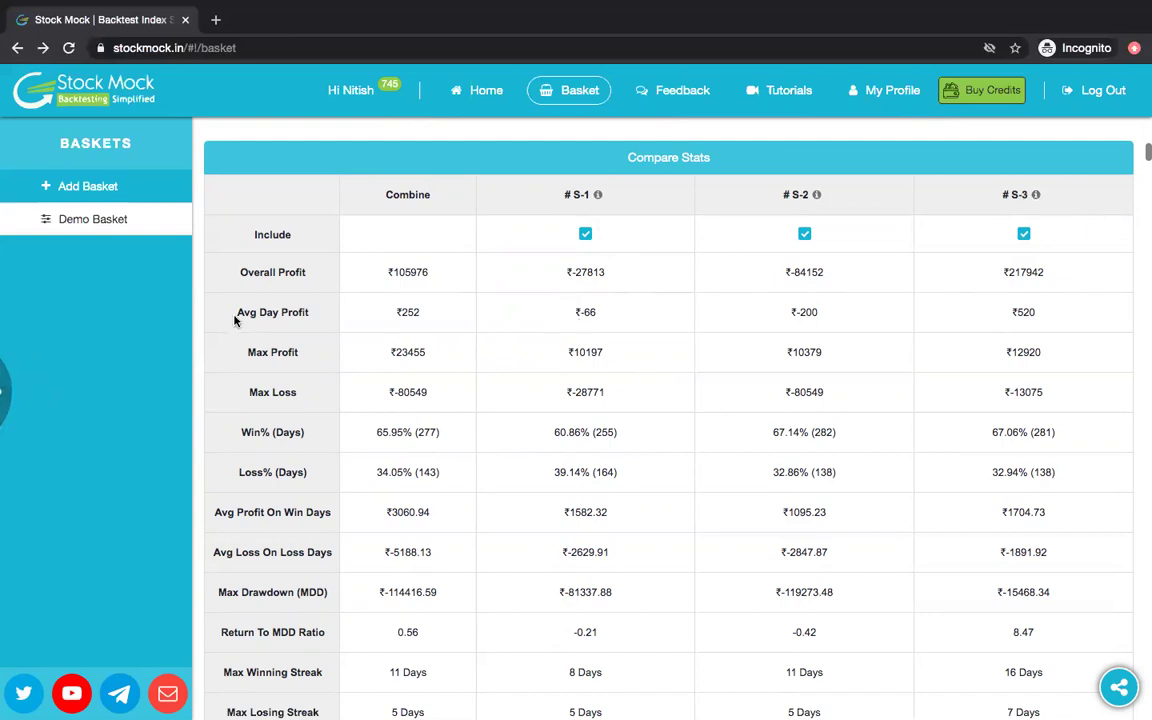
drag(244, 312, 627, 337)
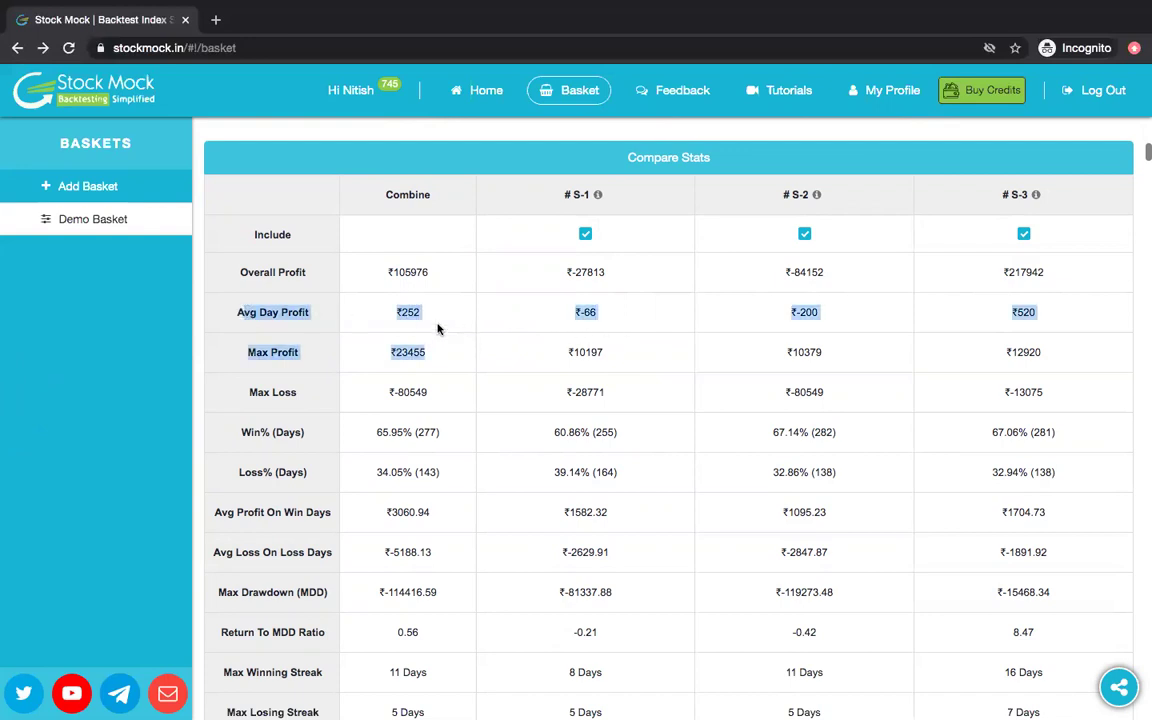
click(597, 324)
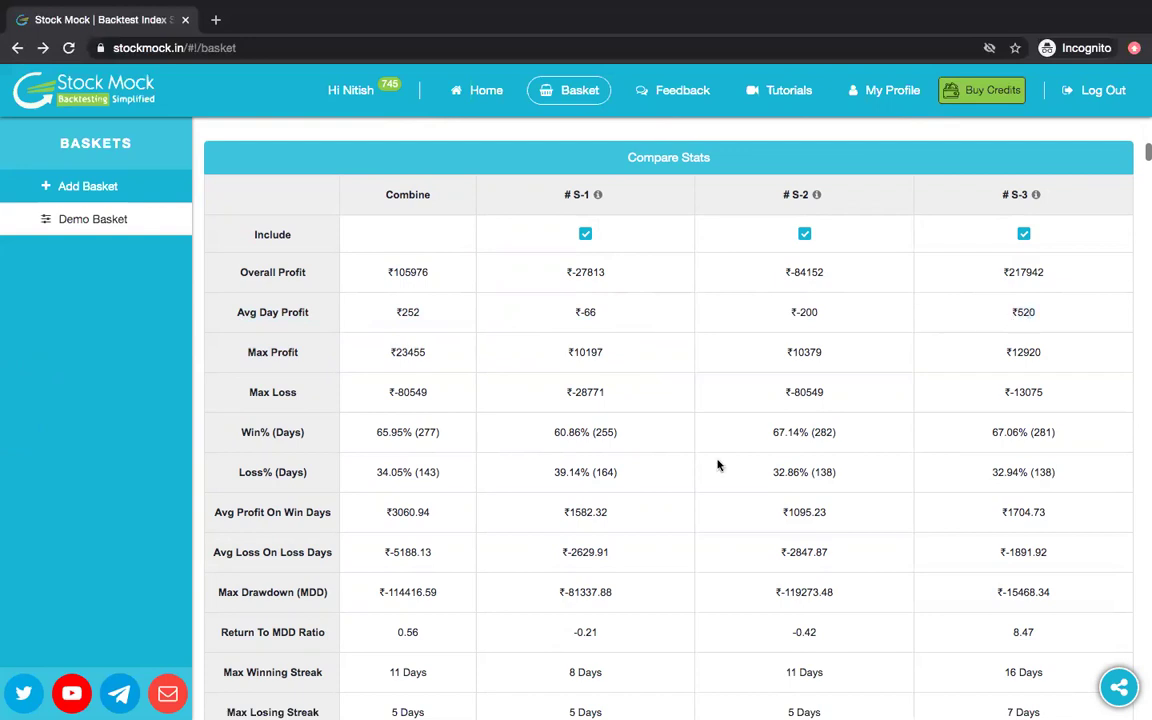
scroll(717, 464, down, 2)
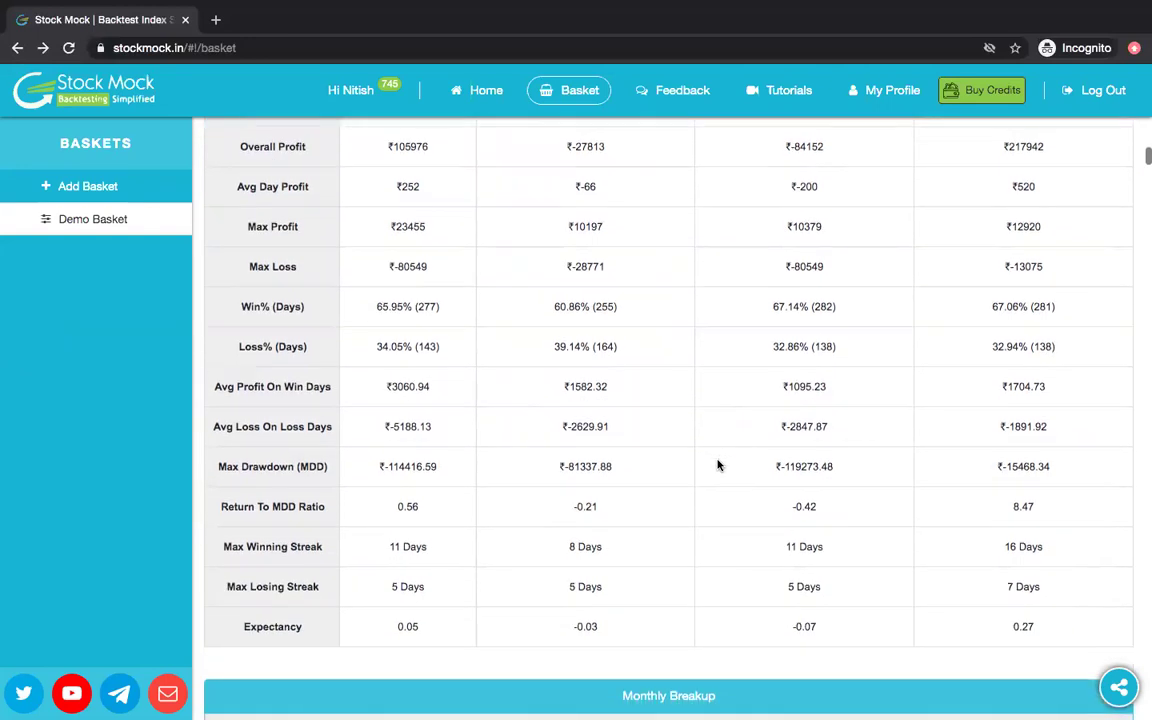
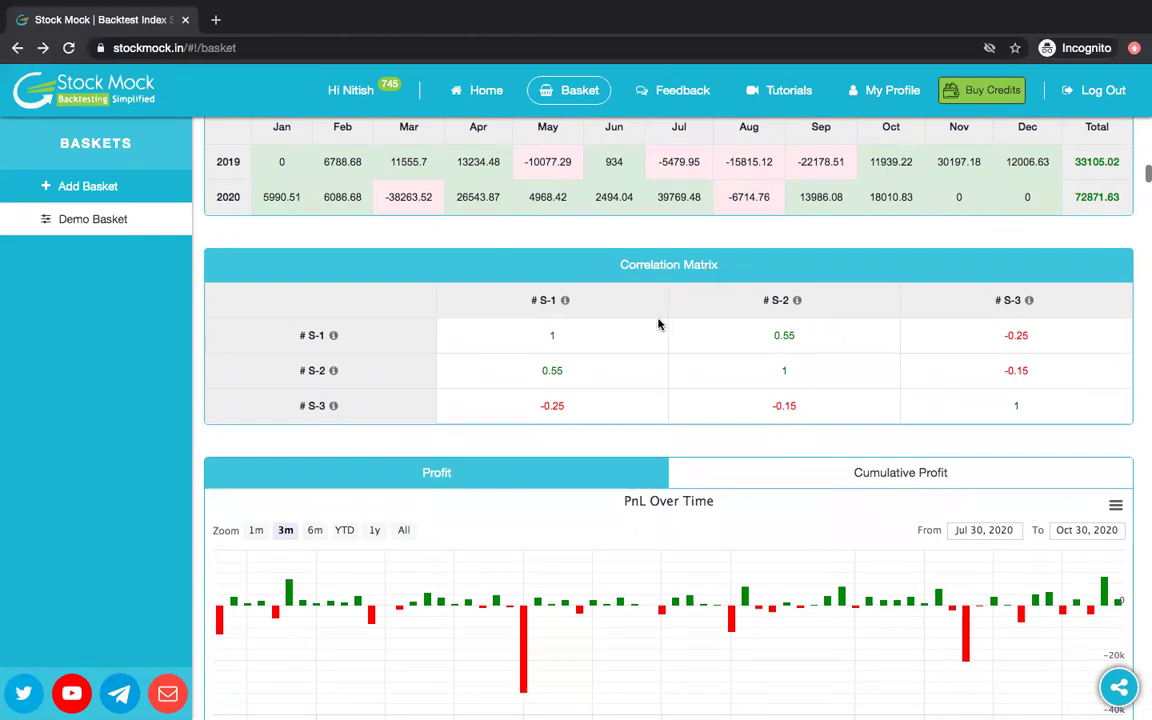
Step: Examine the Correlation Matrix for how strategies S-1, S-2 and S-3 correlate with one another
drag(553, 334, 535, 338)
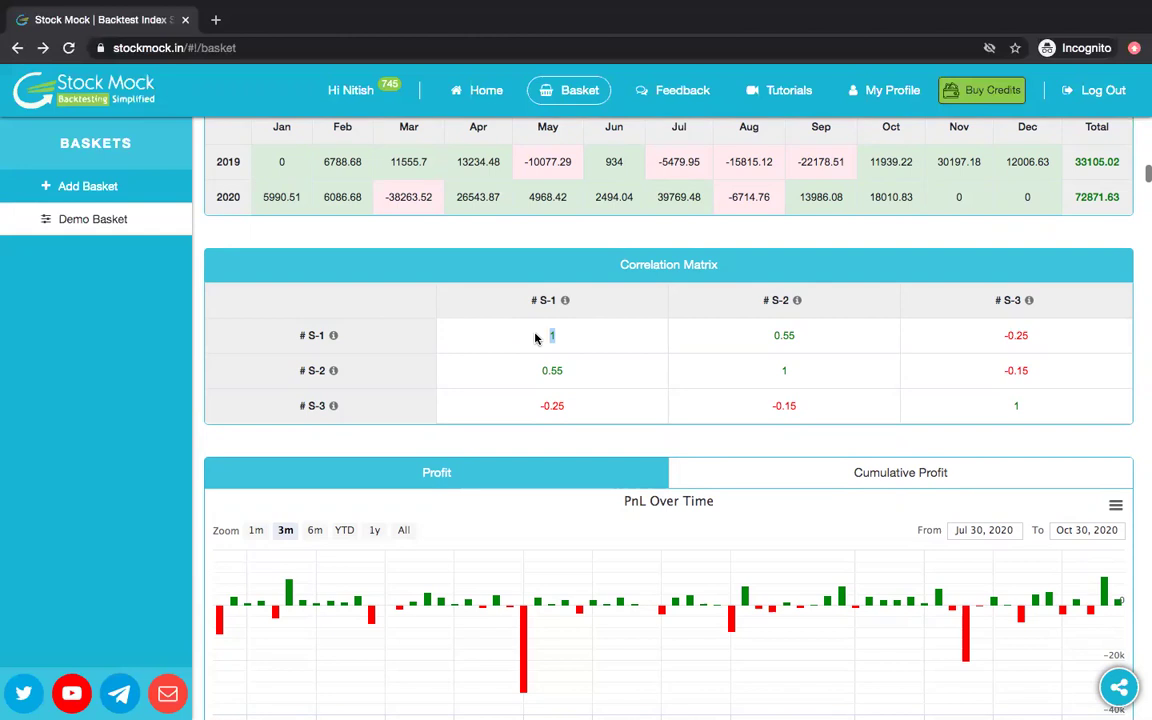
click(535, 338)
scroll(536, 338, down, 1)
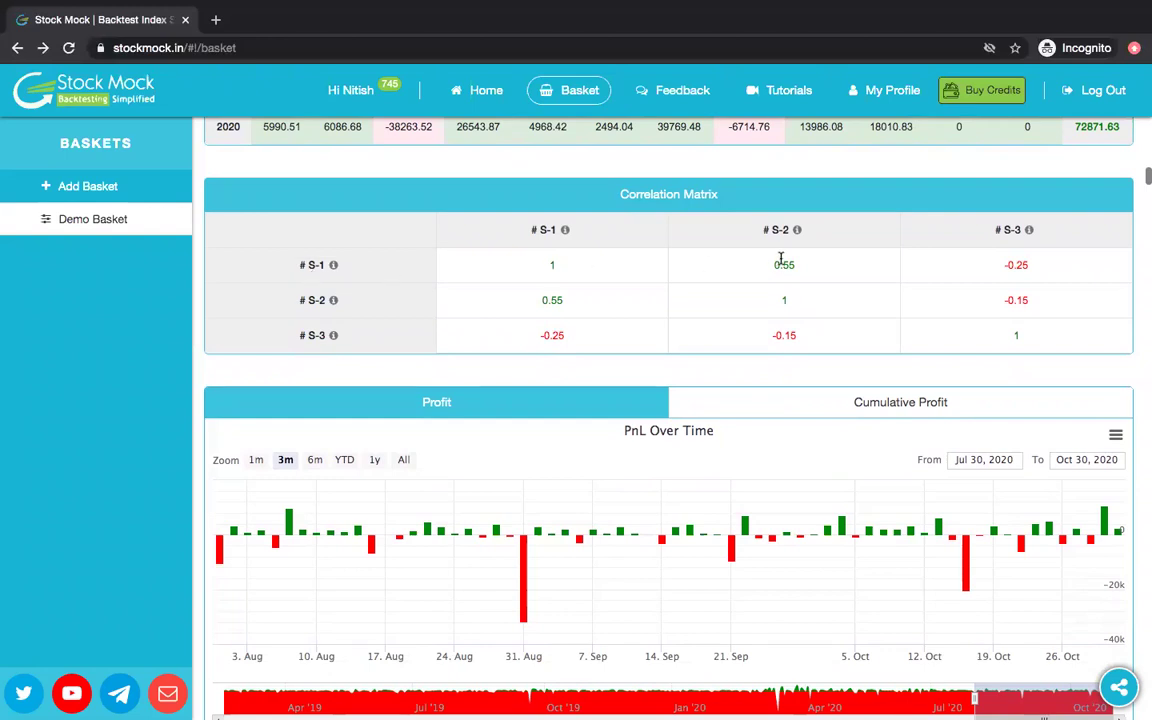
drag(797, 266, 776, 266)
drag(806, 273, 768, 266)
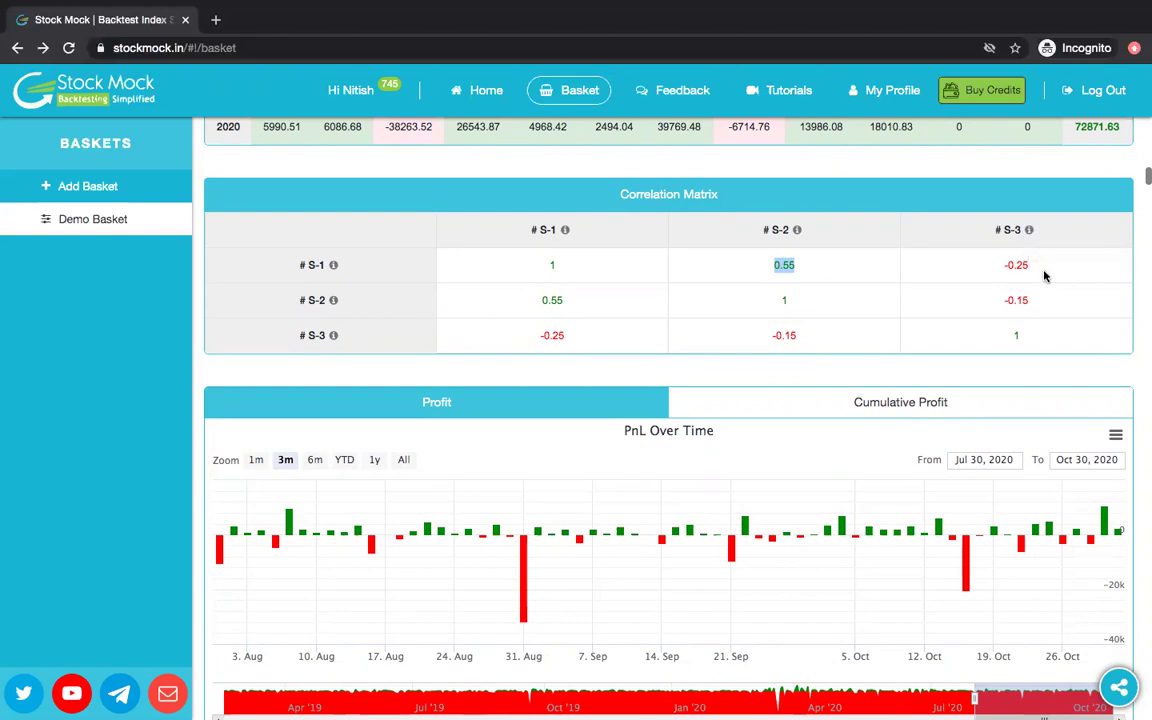
click(966, 280)
scroll(966, 280, down, 1)
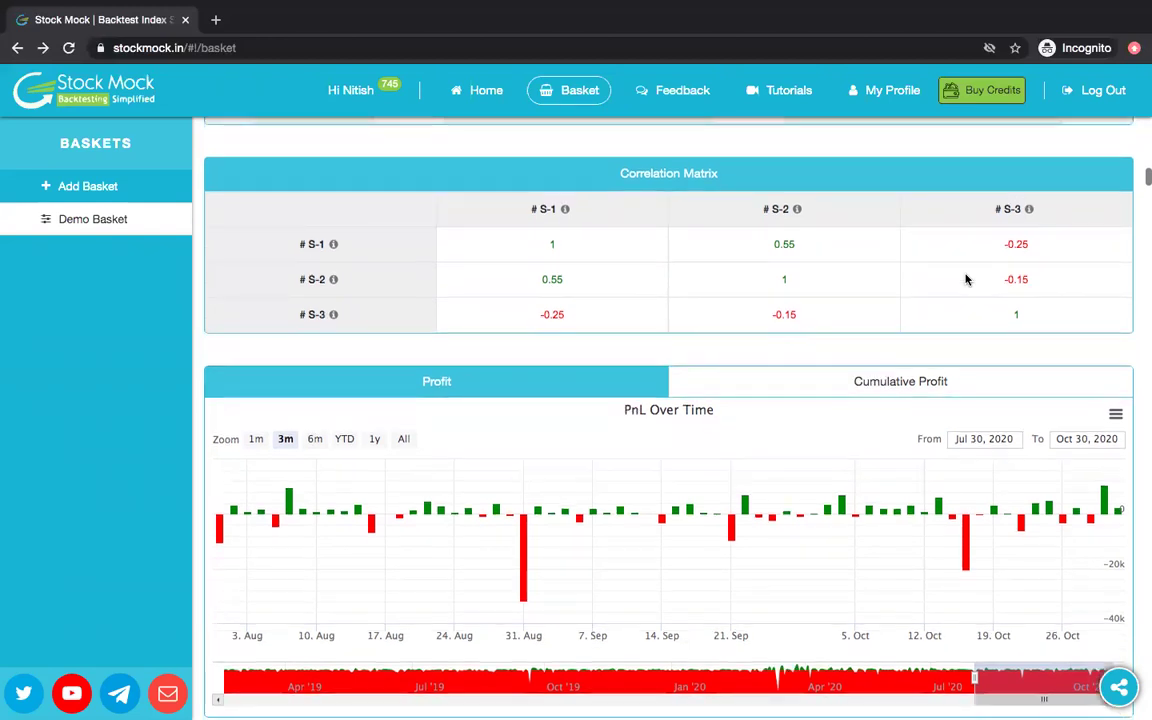
scroll(966, 280, down, 1)
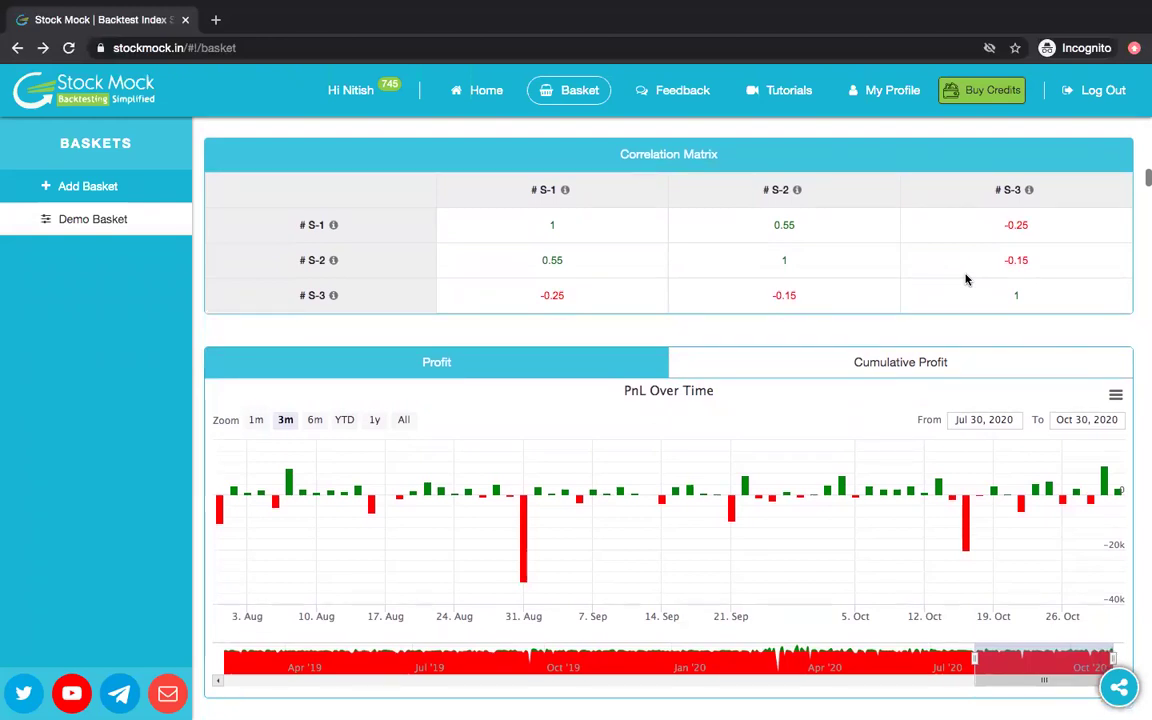
scroll(966, 280, down, 1)
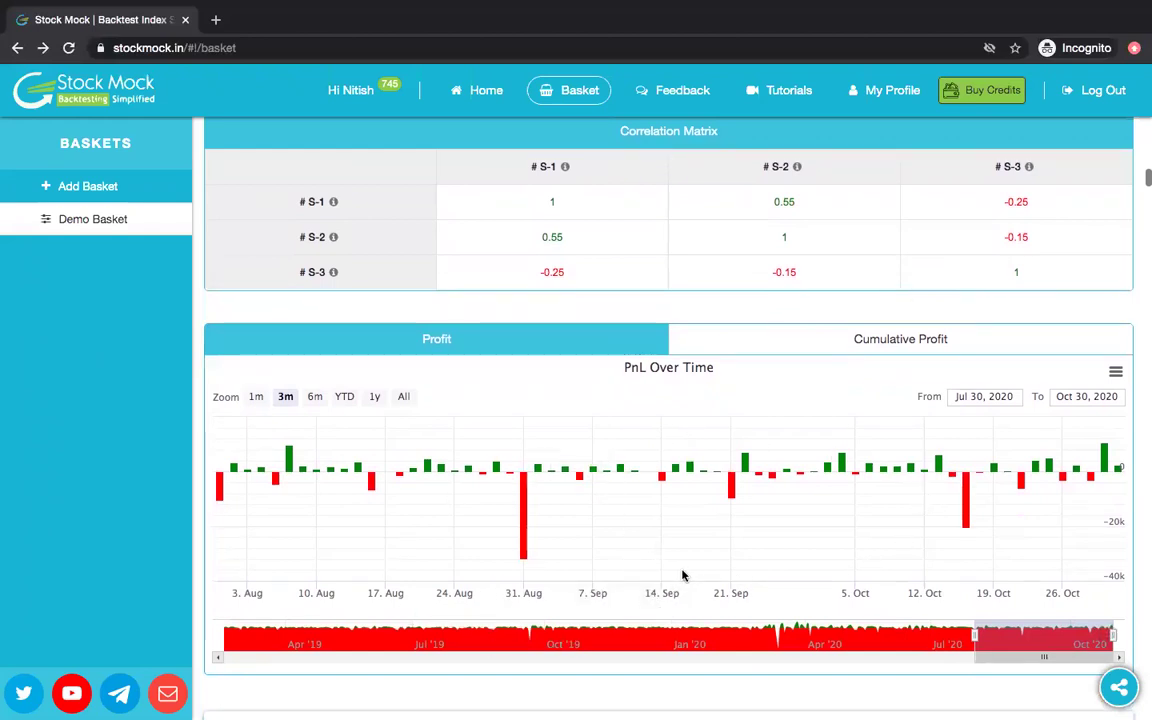
Step: Compare the combined profit on 15 Feb 2019 with the individual S-1, S-2 and S-3 profits in the Combine table
scroll(683, 575, down, 5)
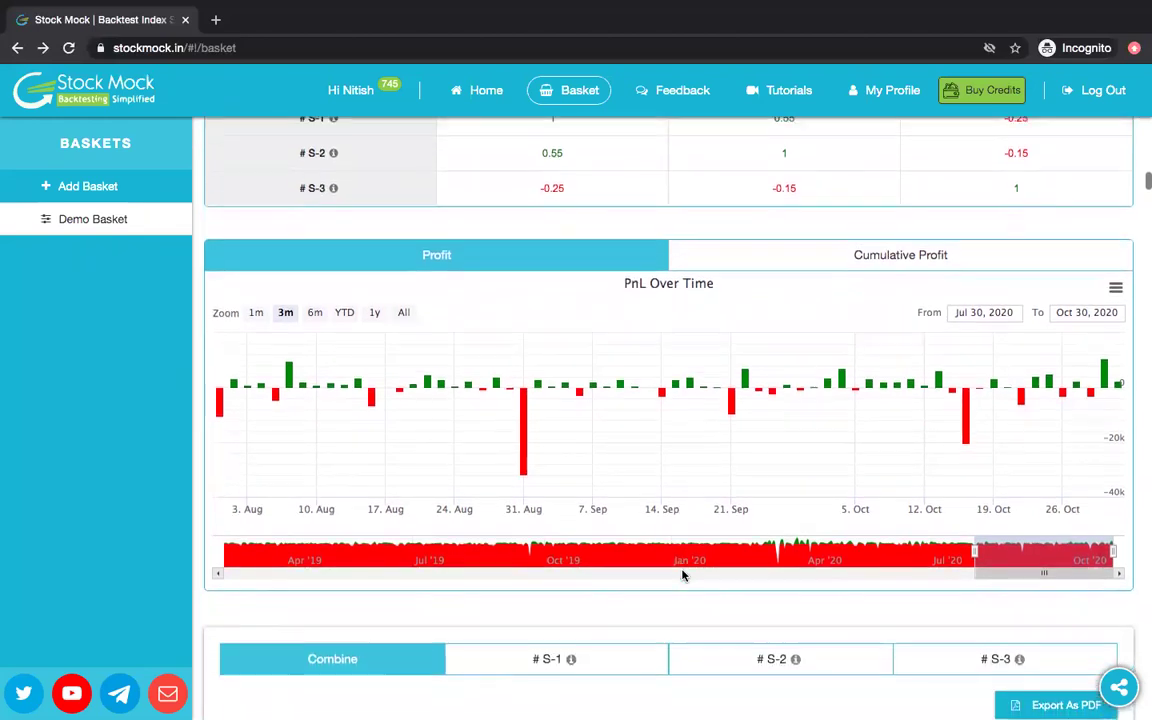
scroll(683, 575, down, 8)
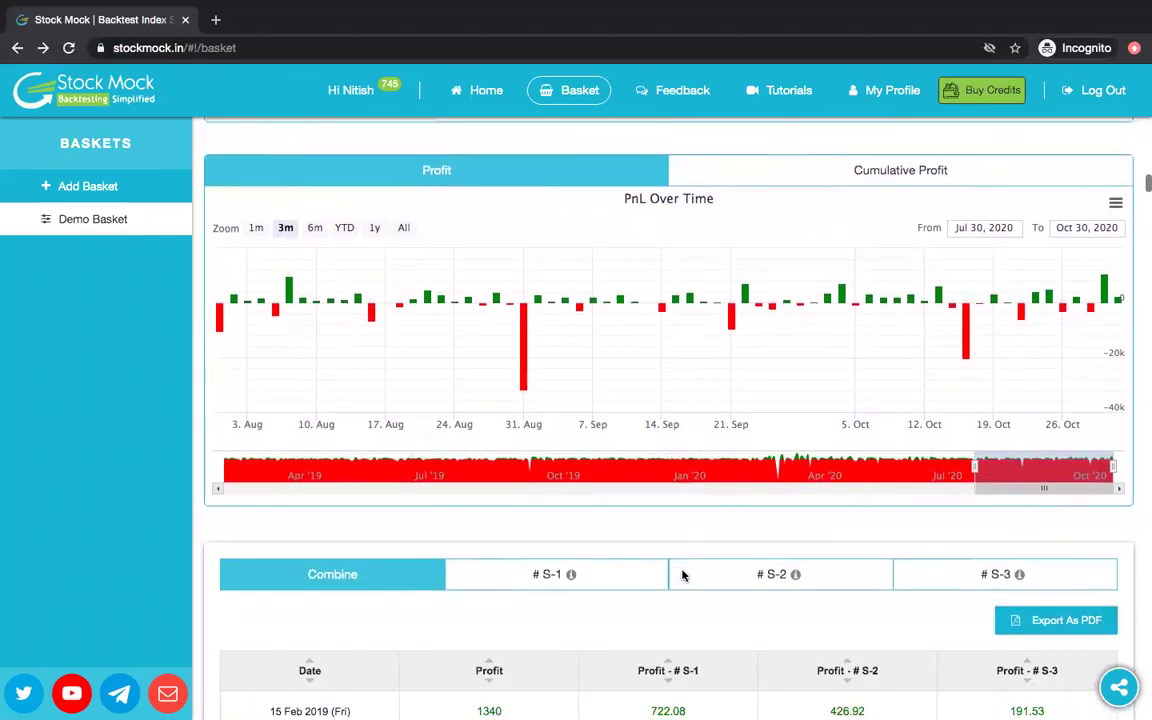
scroll(683, 575, down, 10)
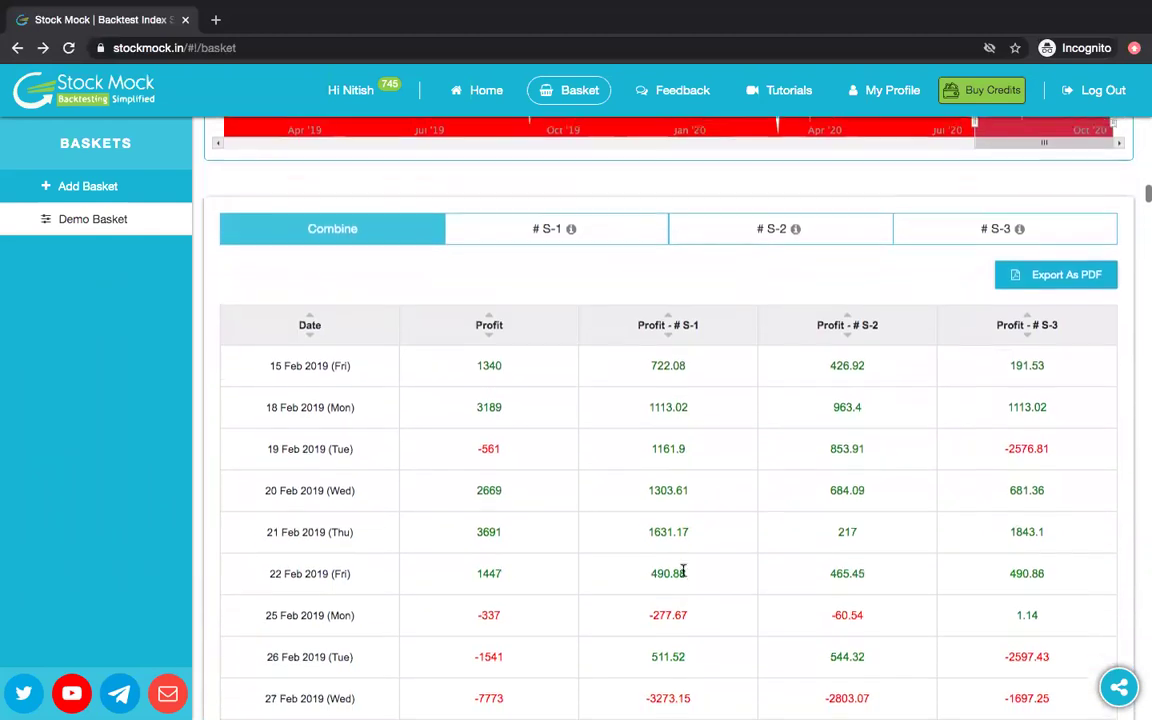
scroll(683, 570, down, 2)
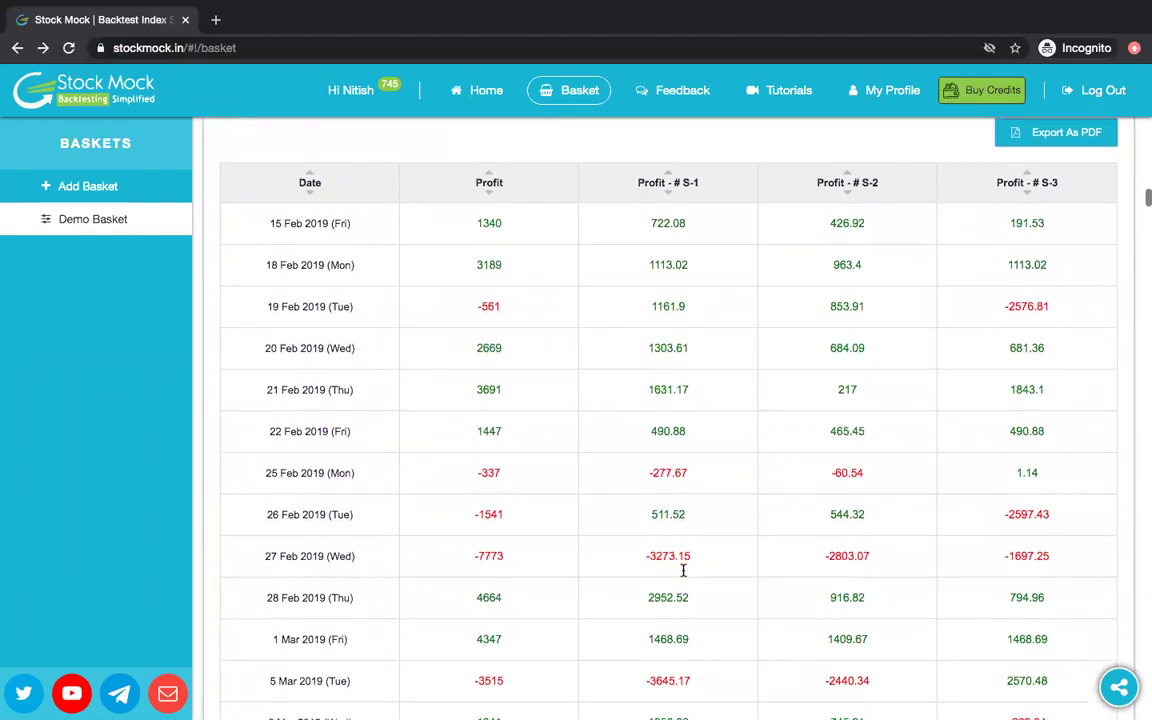
scroll(683, 572, up, 1)
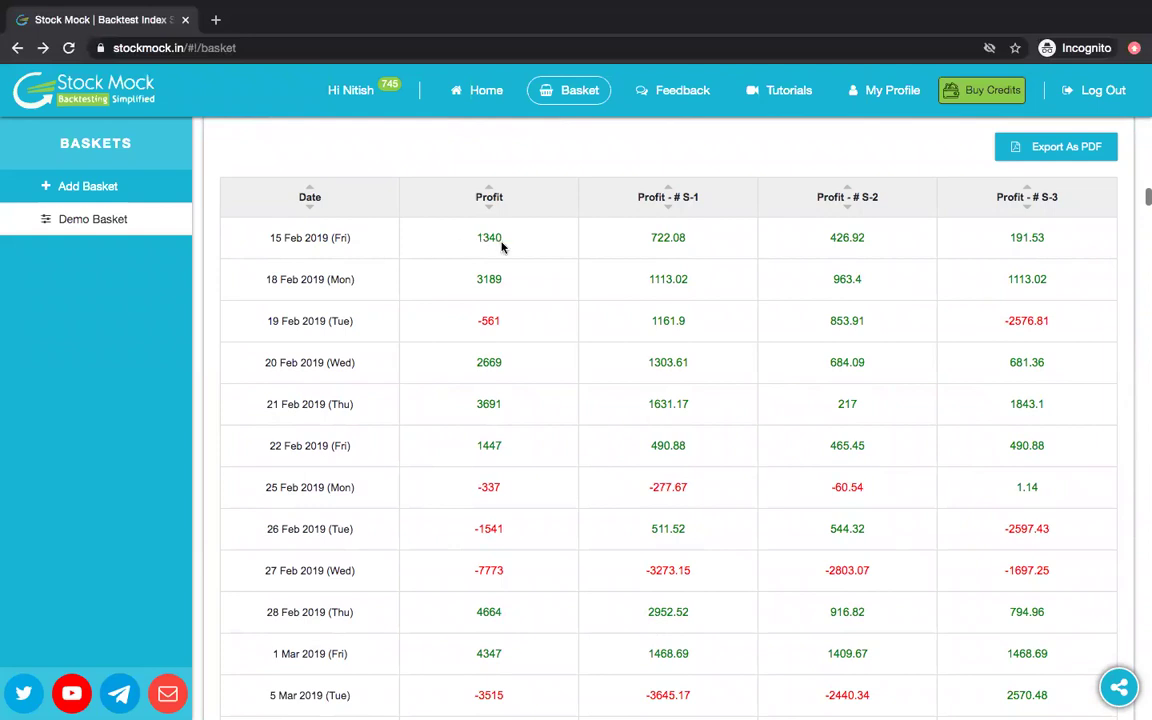
drag(502, 246, 471, 244)
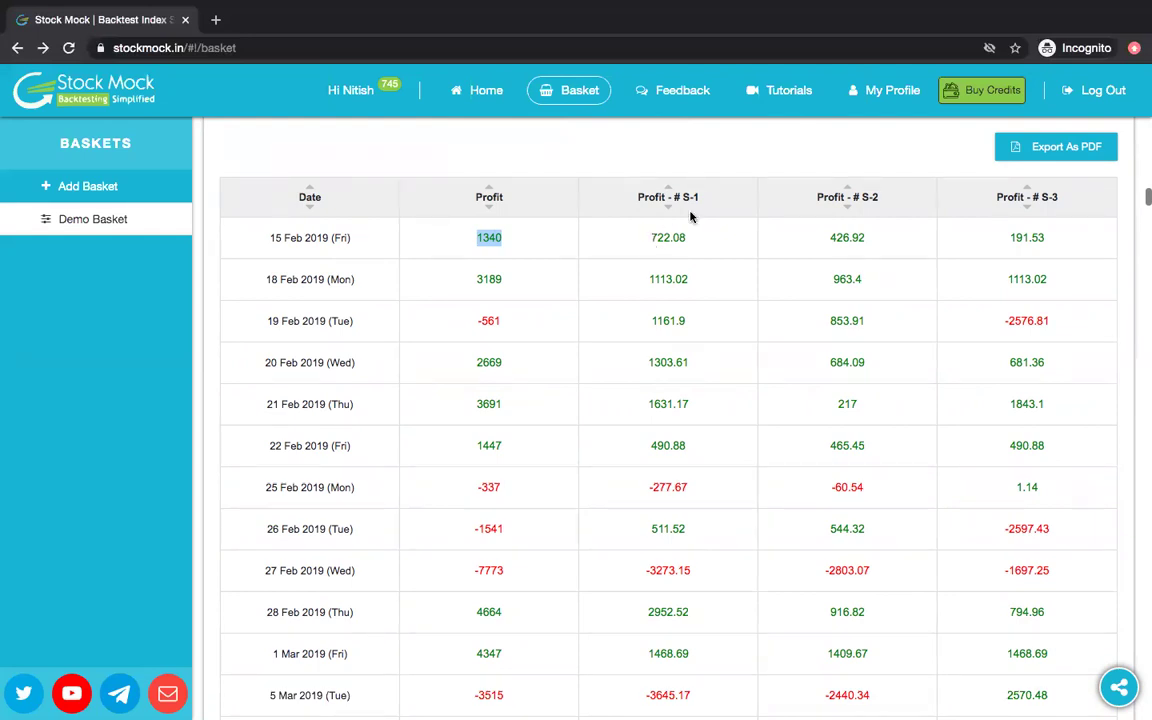
drag(648, 248, 685, 248)
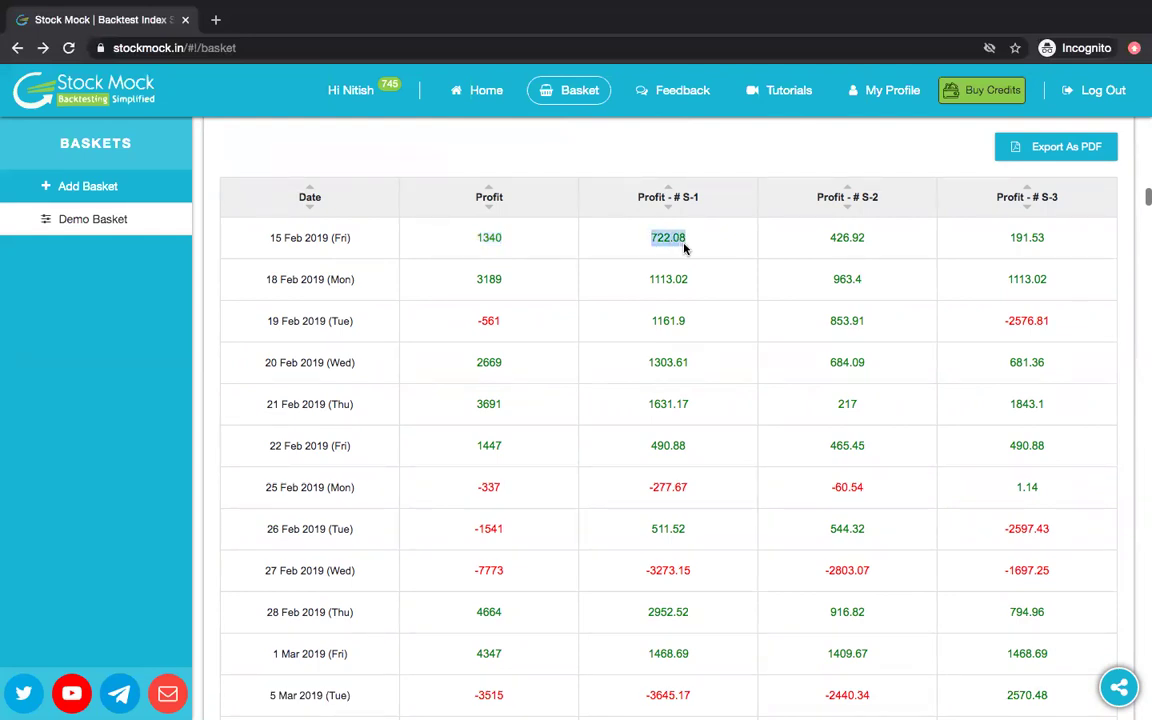
drag(826, 242, 866, 240)
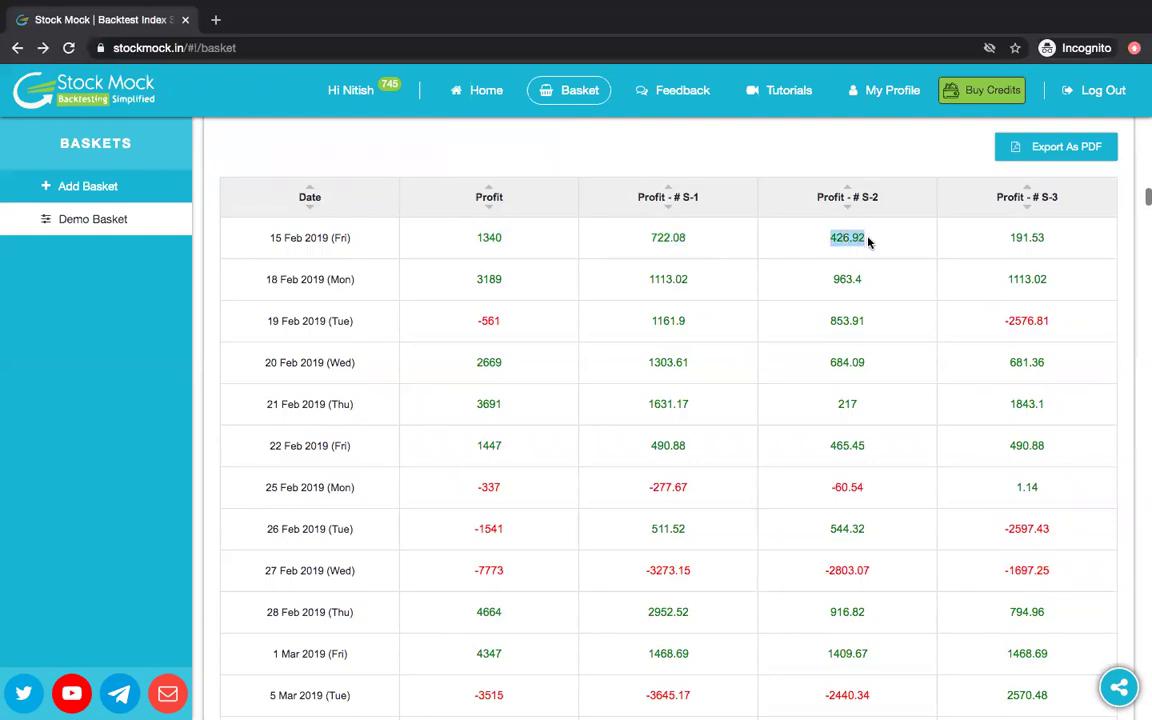
click(1046, 250)
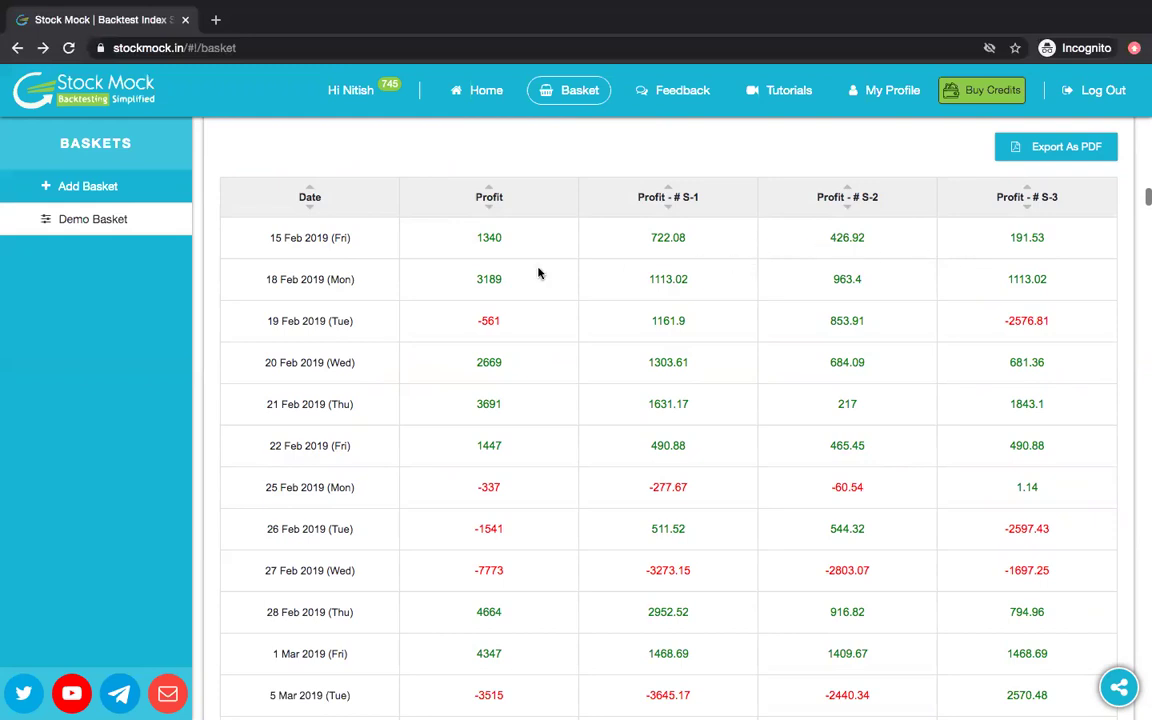
Step: Examine the combined and per-strategy daily profits in the Combine table from February to the end of March 2019
scroll(522, 319, down, 1)
scroll(522, 319, down, 5)
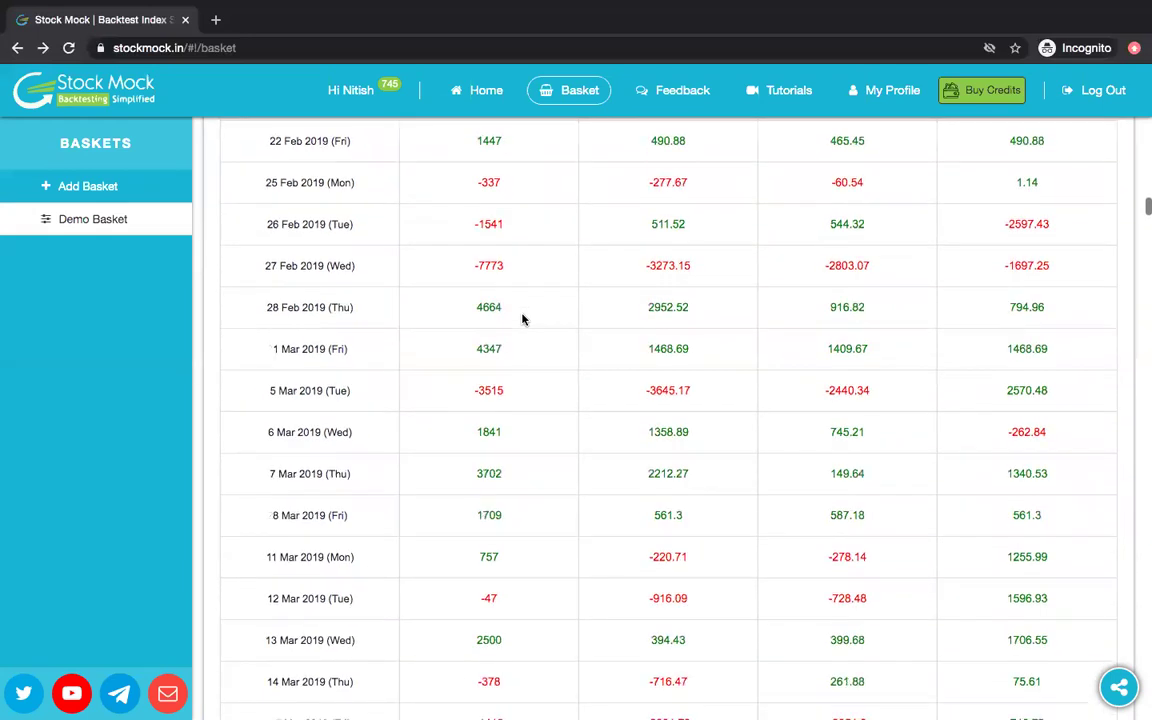
scroll(522, 319, down, 2)
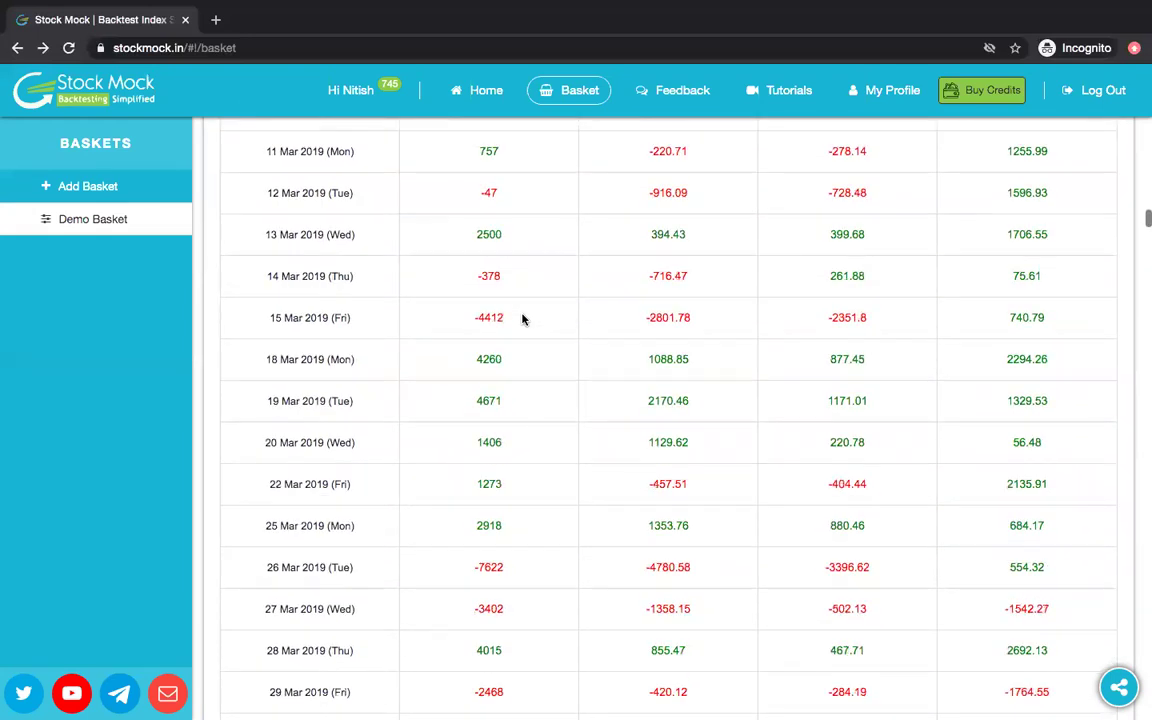
scroll(522, 319, up, 3)
scroll(522, 319, up, 4)
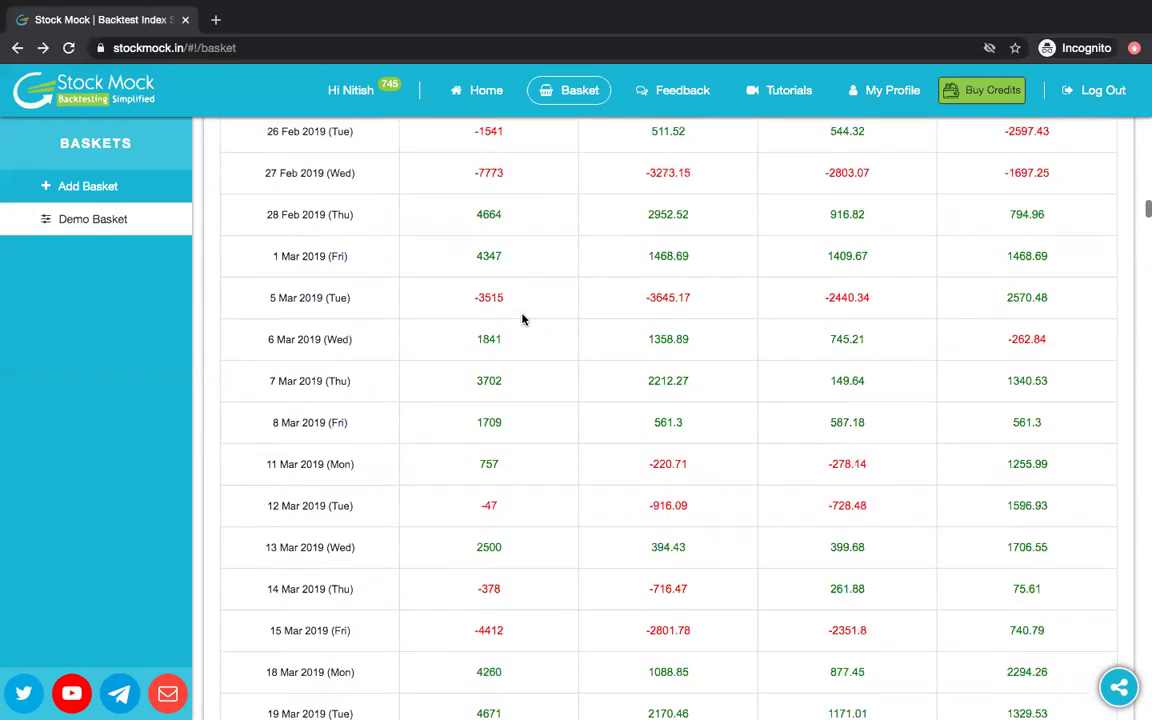
scroll(522, 319, up, 1)
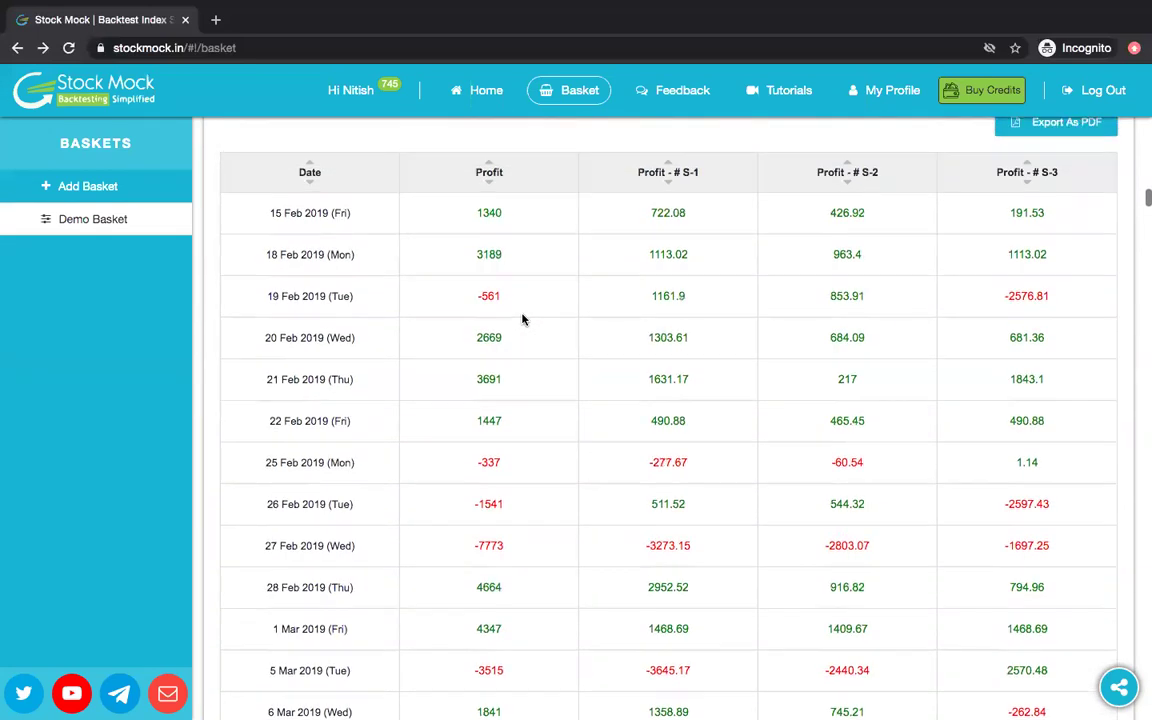
scroll(522, 319, up, 1)
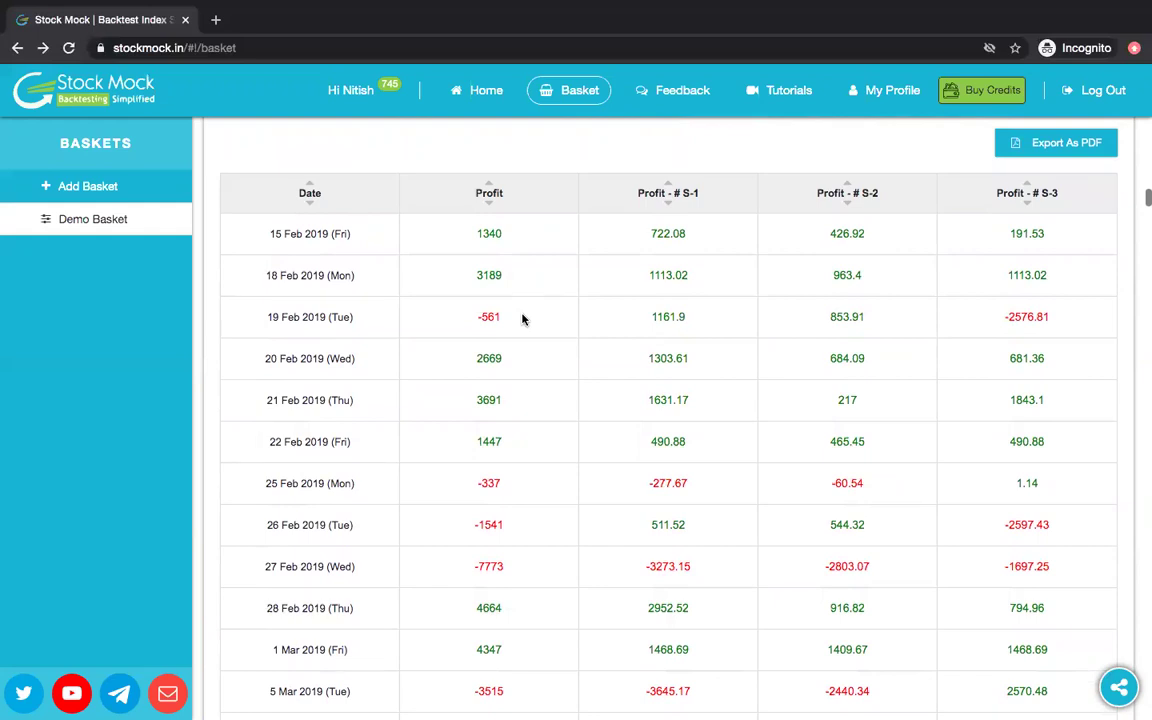
scroll(522, 319, up, 1)
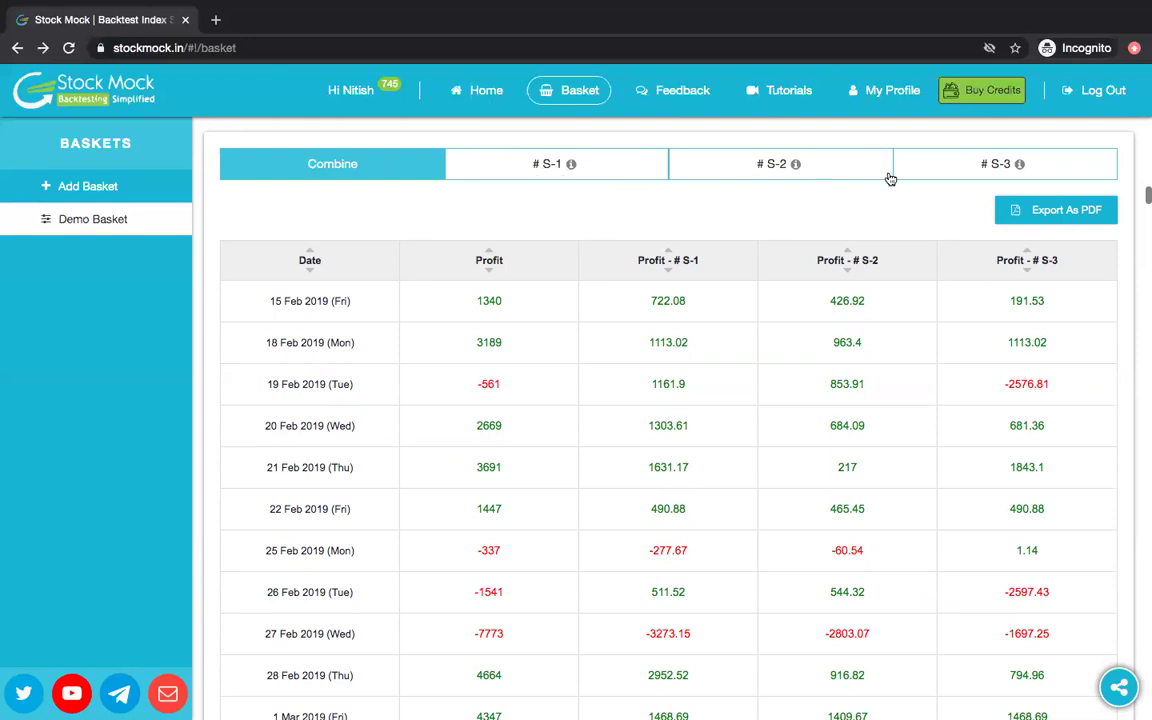
Step: Open the individual results of strategy S-1 and examine its summary statistics, Monthly Breakup and PnL Over Time chart
click(541, 166)
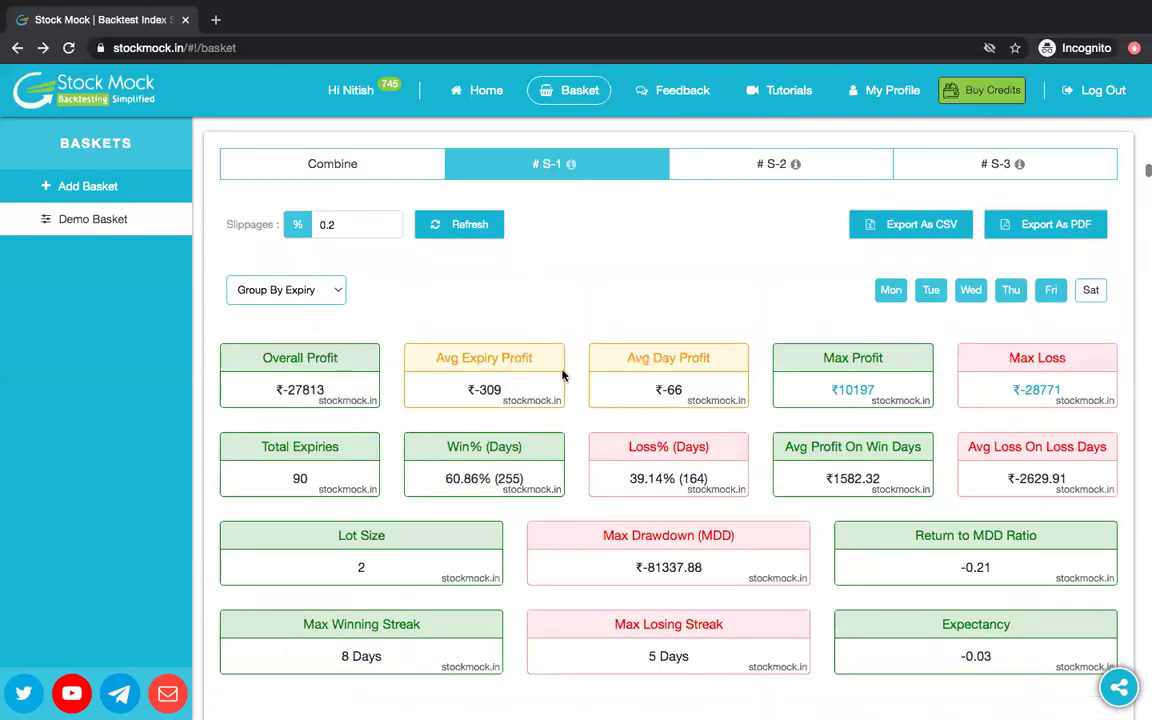
scroll(560, 376, down, 2)
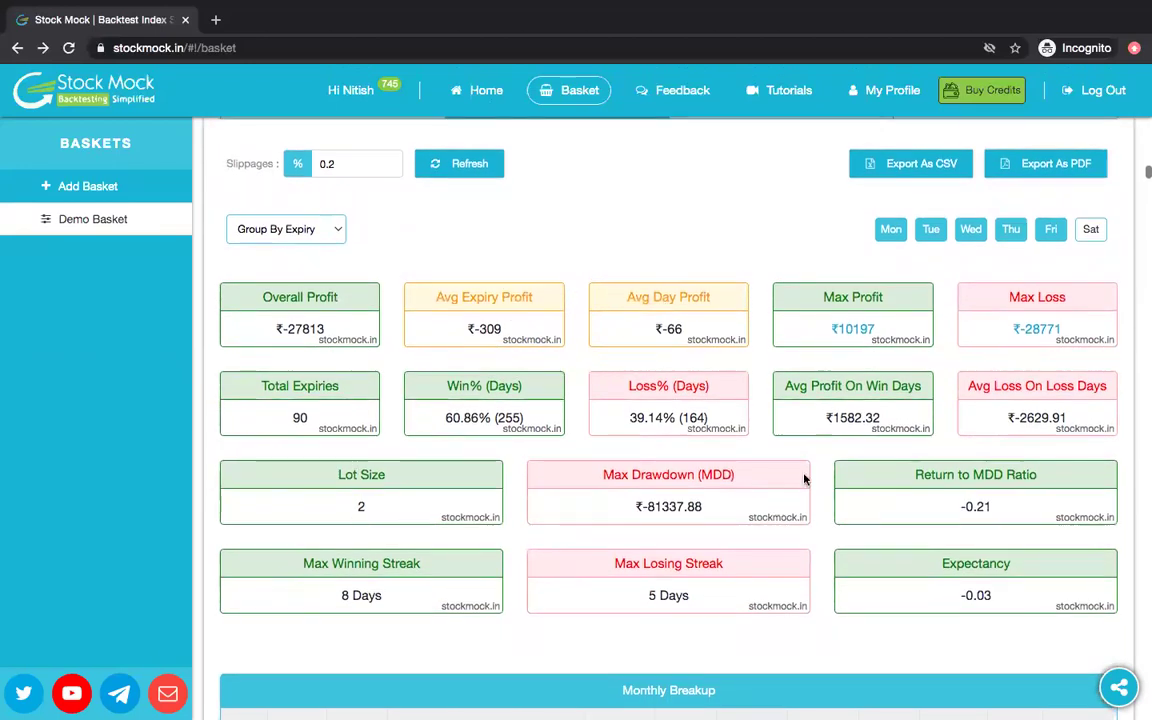
scroll(606, 505, down, 3)
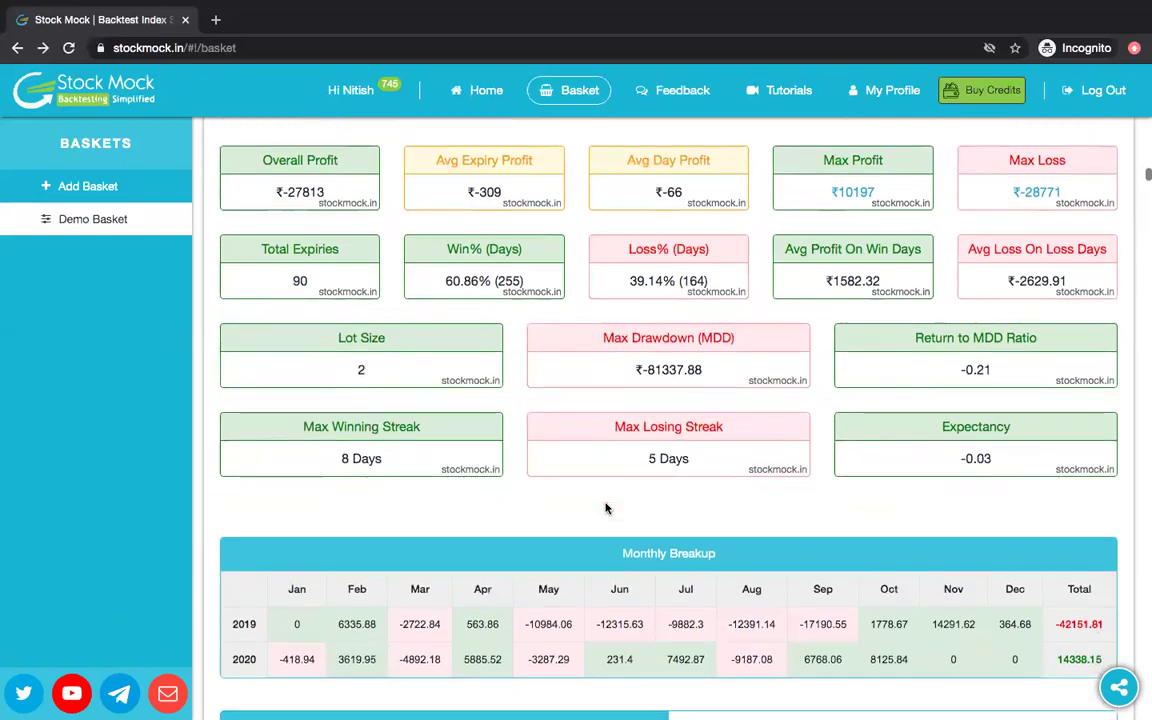
scroll(605, 508, down, 3)
scroll(605, 508, down, 3)
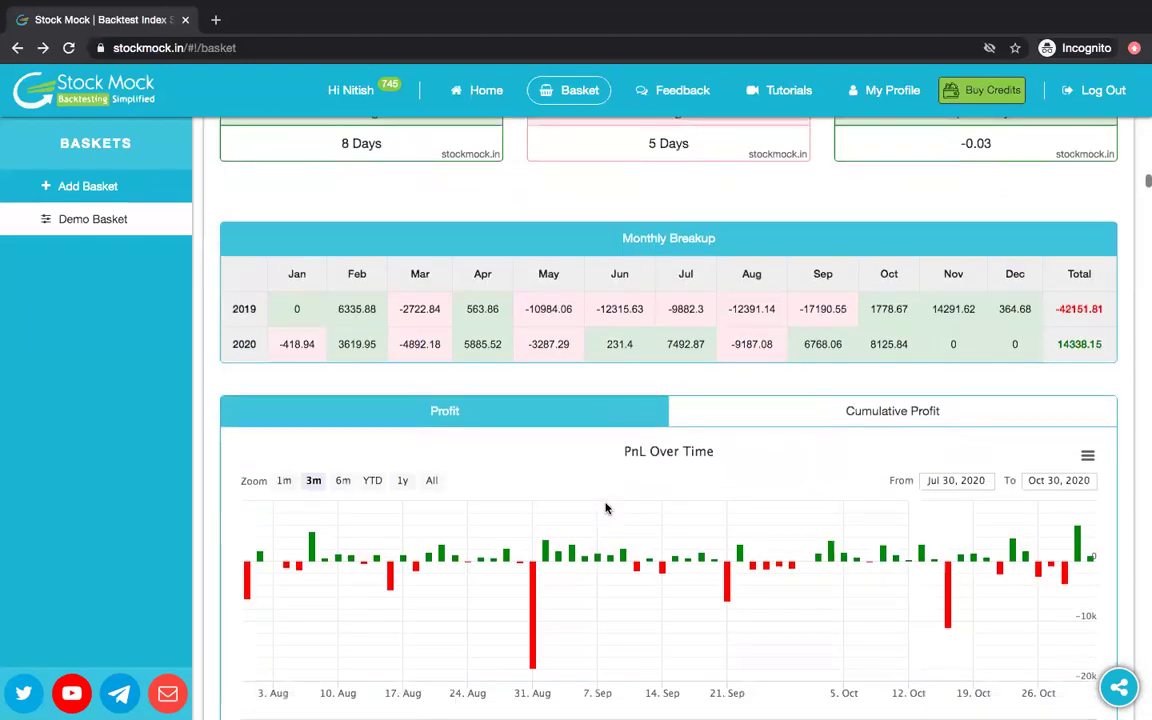
scroll(605, 508, down, 4)
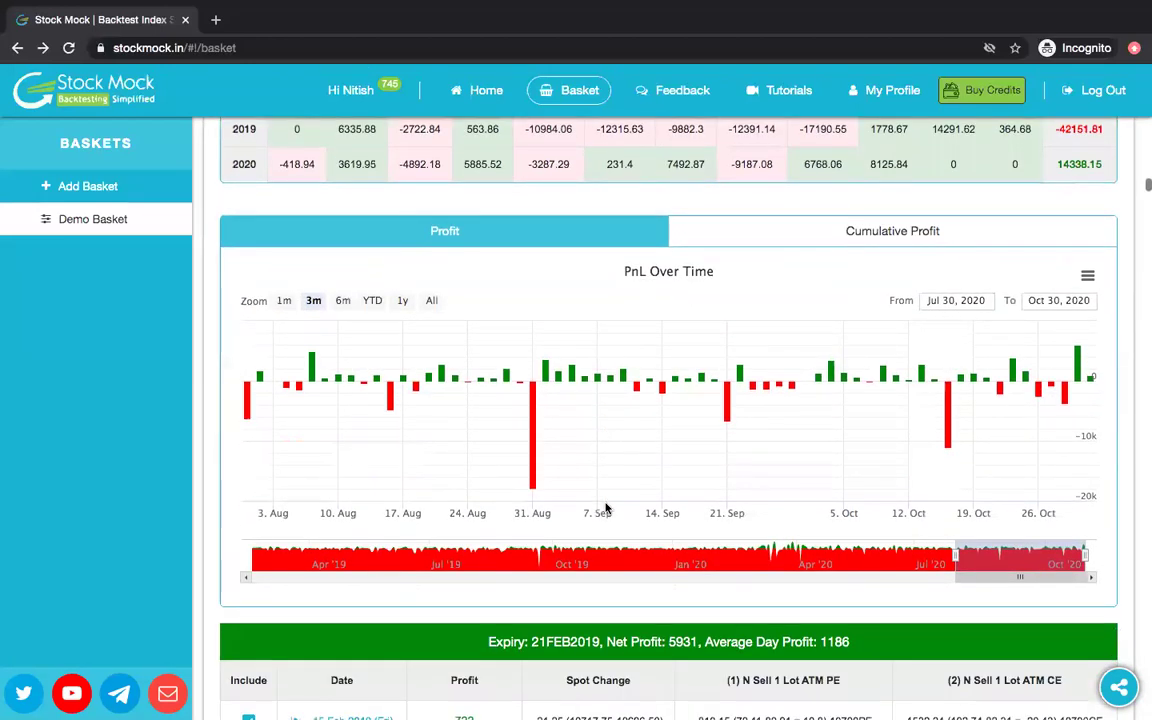
scroll(605, 508, down, 2)
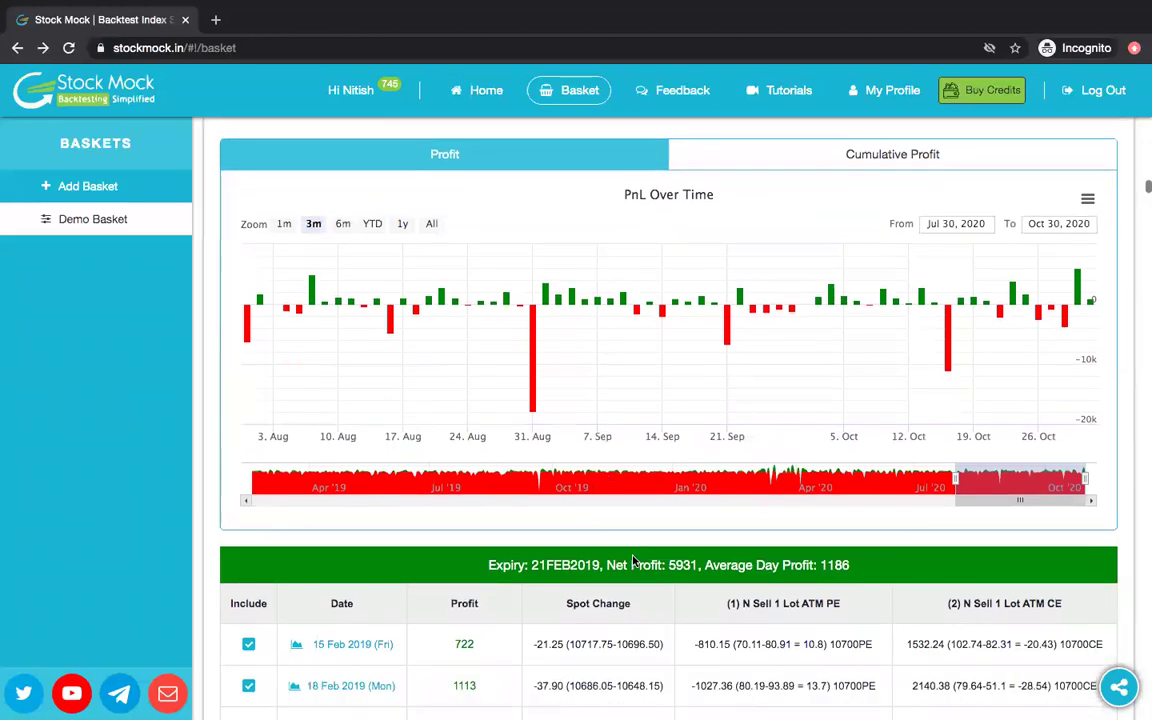
Step: Examine S-1's daily trades grouped by expiry, and review its summary statistics, slippage and weekday filters
scroll(634, 540, down, 4)
scroll(640, 611, down, 4)
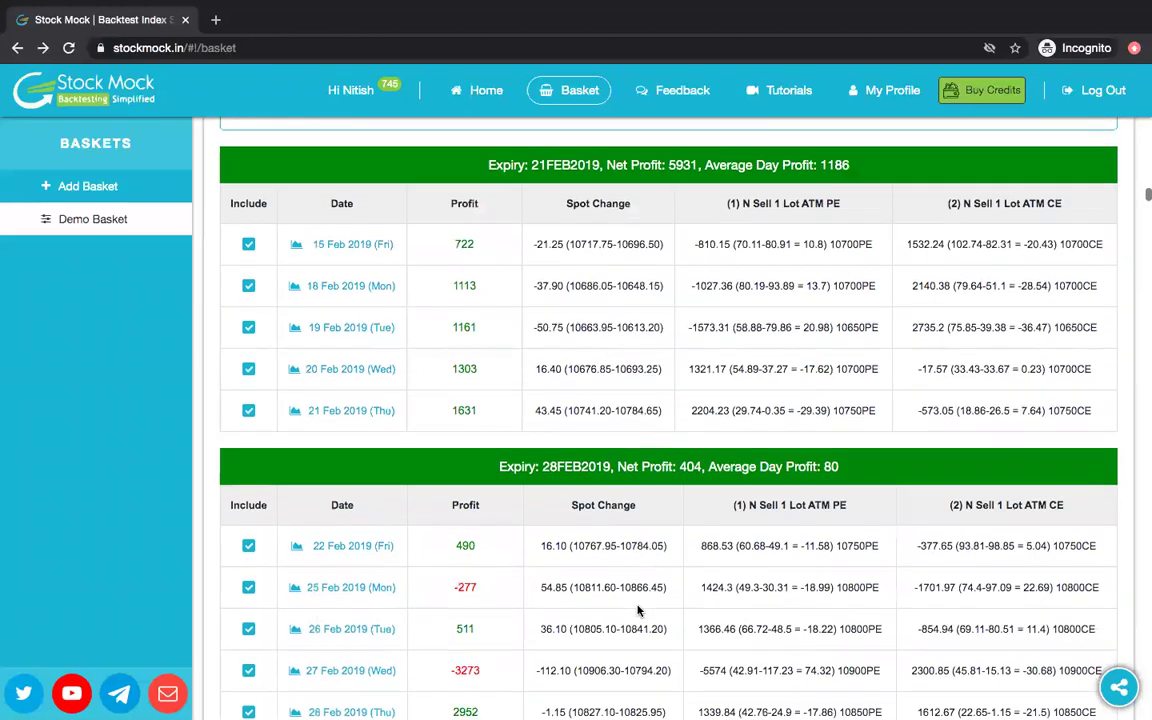
scroll(638, 610, up, 10)
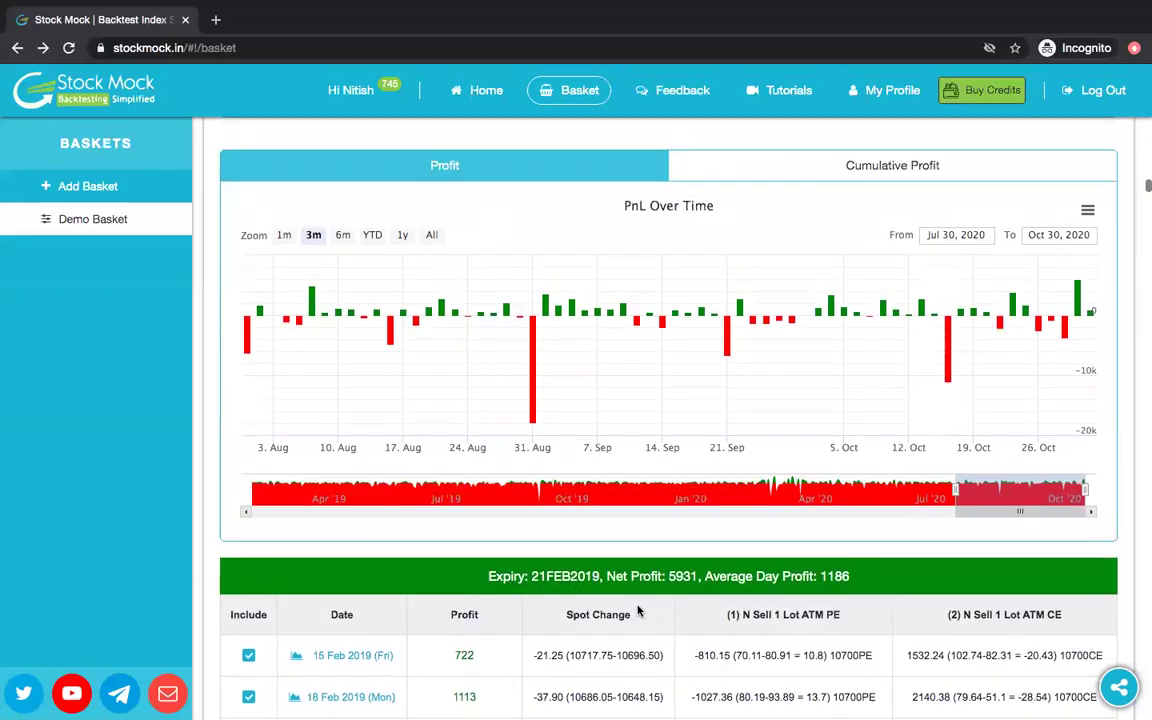
scroll(638, 612, up, 2)
scroll(638, 612, down, 13)
scroll(638, 610, down, 3)
scroll(637, 606, up, 14)
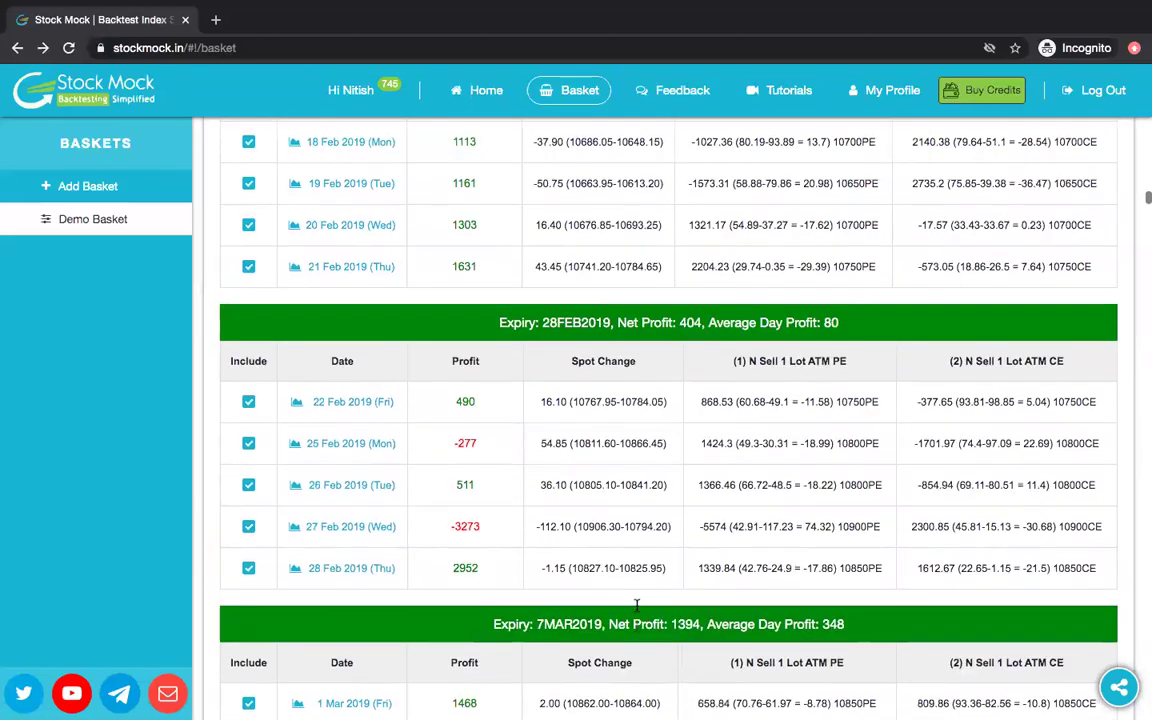
scroll(638, 611, up, 11)
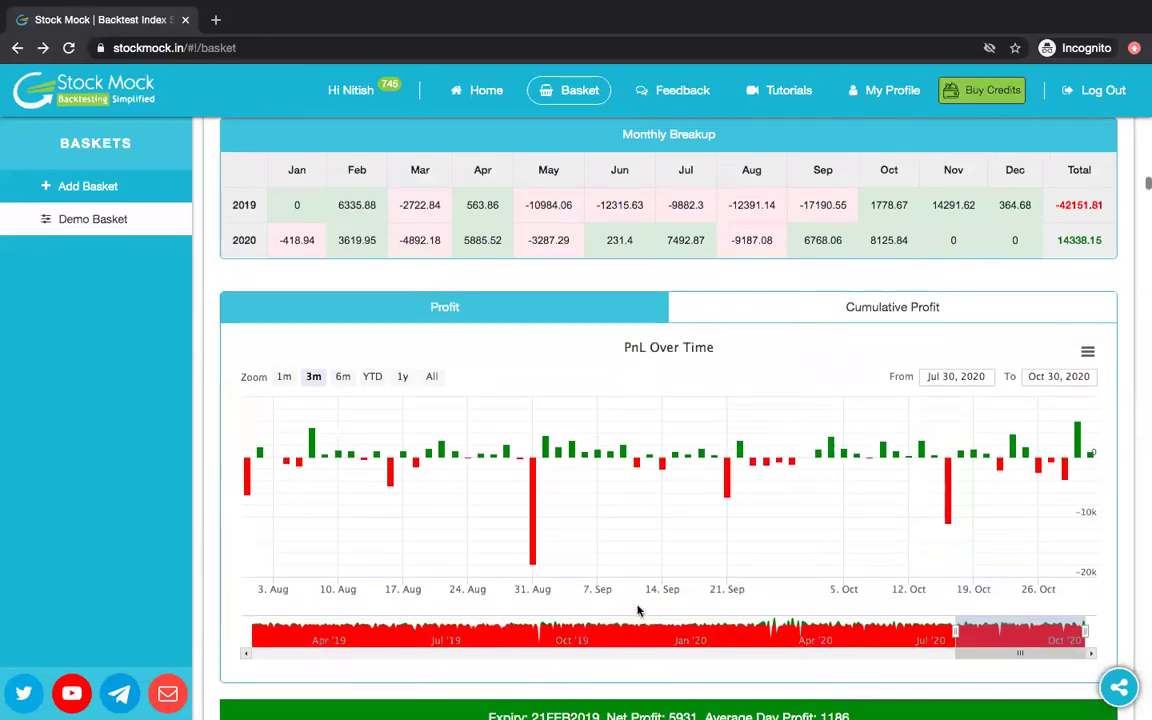
scroll(638, 610, up, 4)
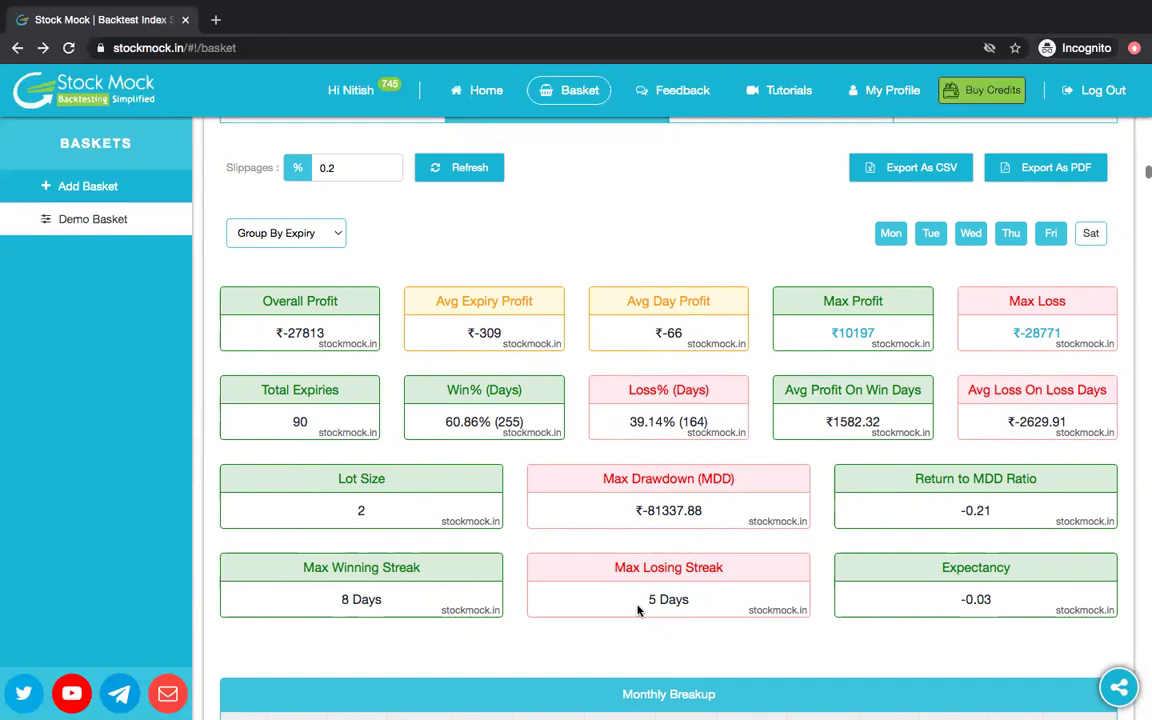
scroll(638, 610, up, 1)
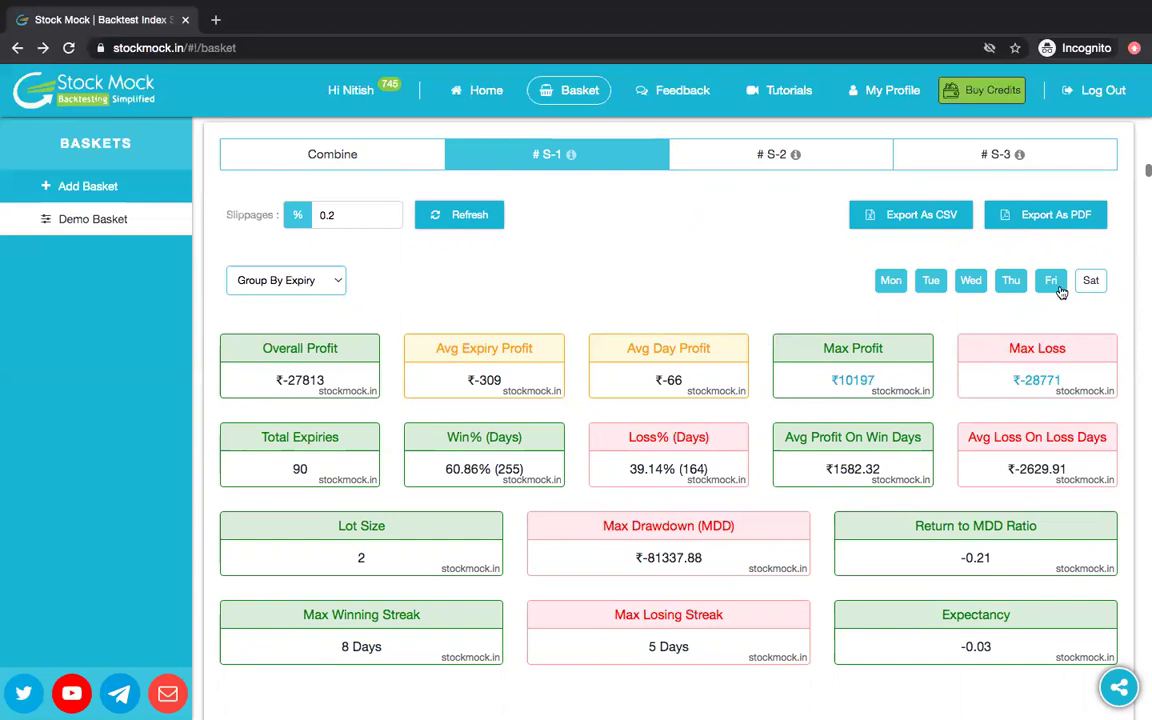
Step: Exclude Friday from the S-3 results and Thursday from the S-2 results
click(749, 163)
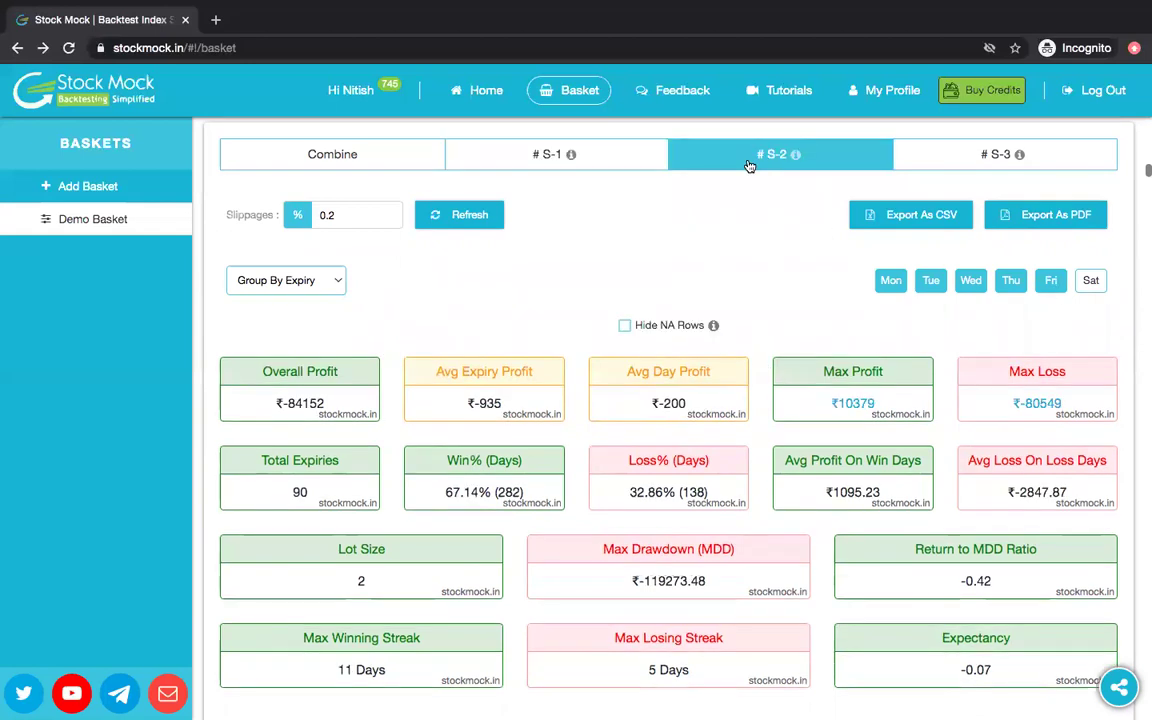
click(955, 158)
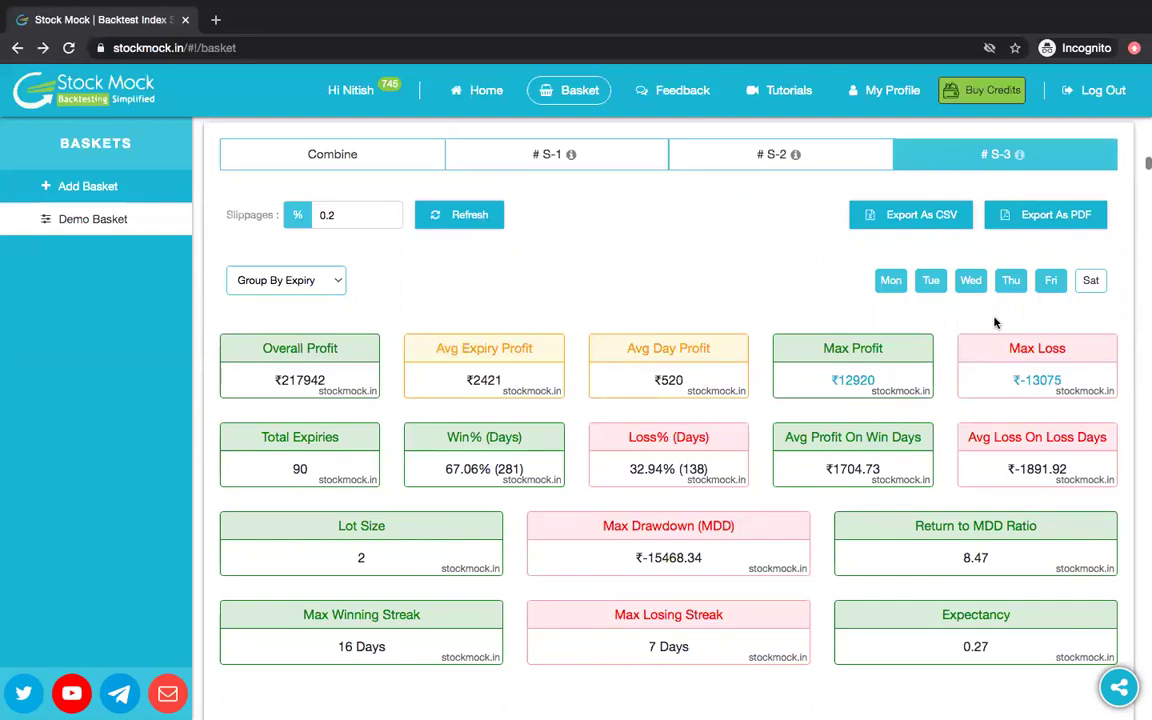
click(1052, 284)
click(763, 156)
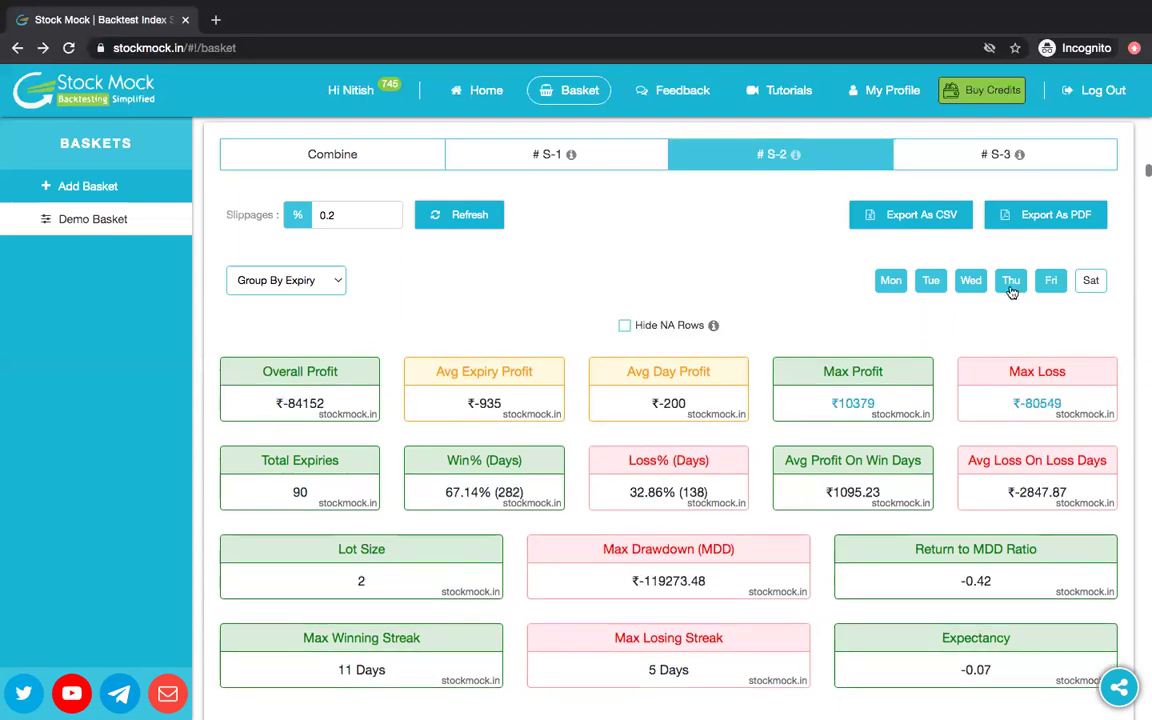
Step: Set the slippage of strategy S-1 to 0.4% and refresh its results
click(524, 157)
click(360, 213)
key(BackSpace)
text(4)
click(435, 229)
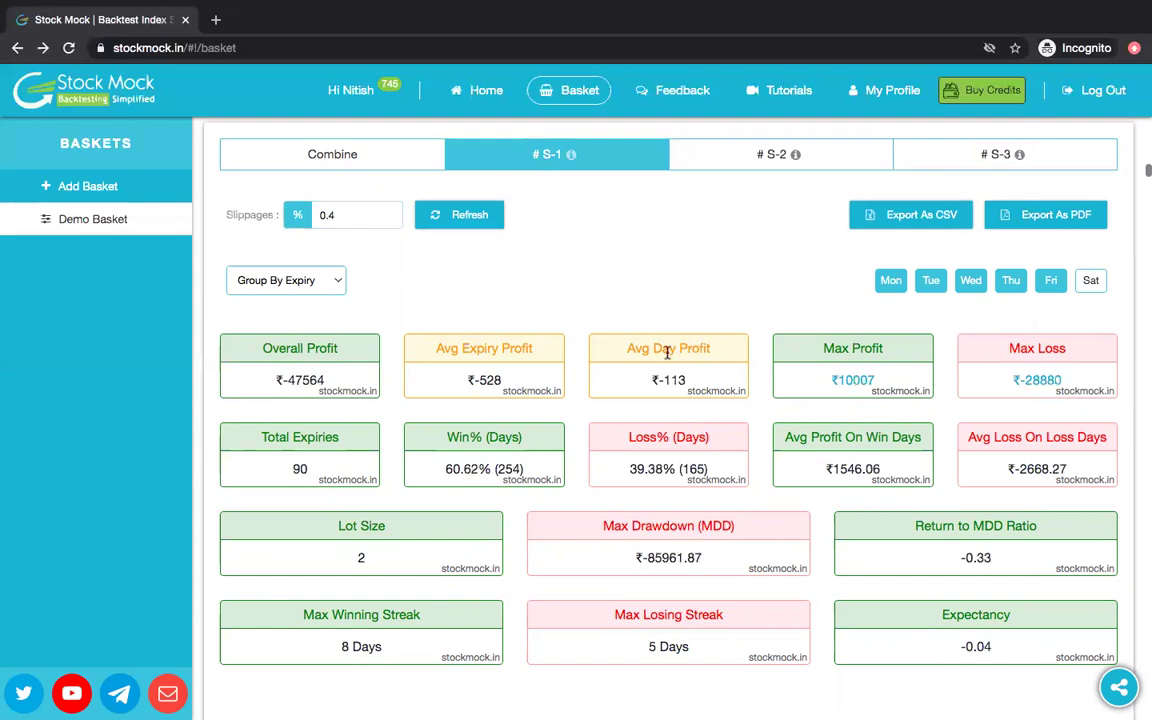
Step: Examine the basket's recalculated statistics, Monthly Breakup and average day profit, and check the slippage and weekday settings in the strategies list
scroll(667, 352, up, 5)
scroll(666, 355, down, 10)
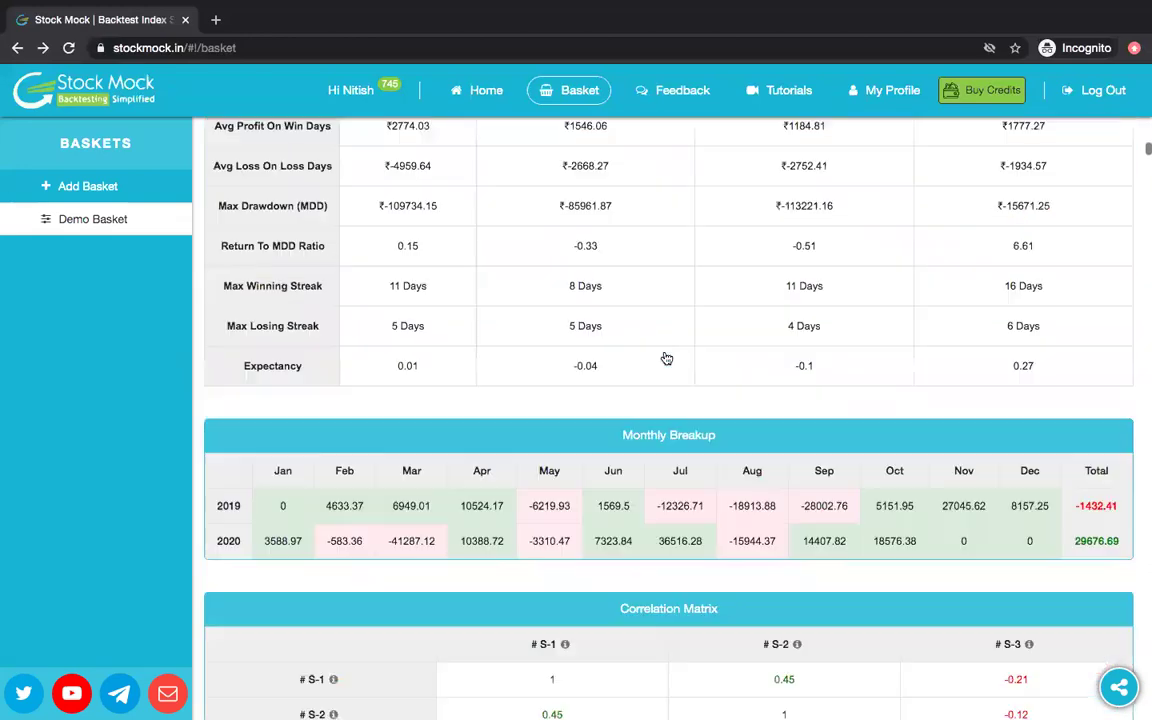
scroll(666, 357, up, 10)
scroll(665, 355, down, 2)
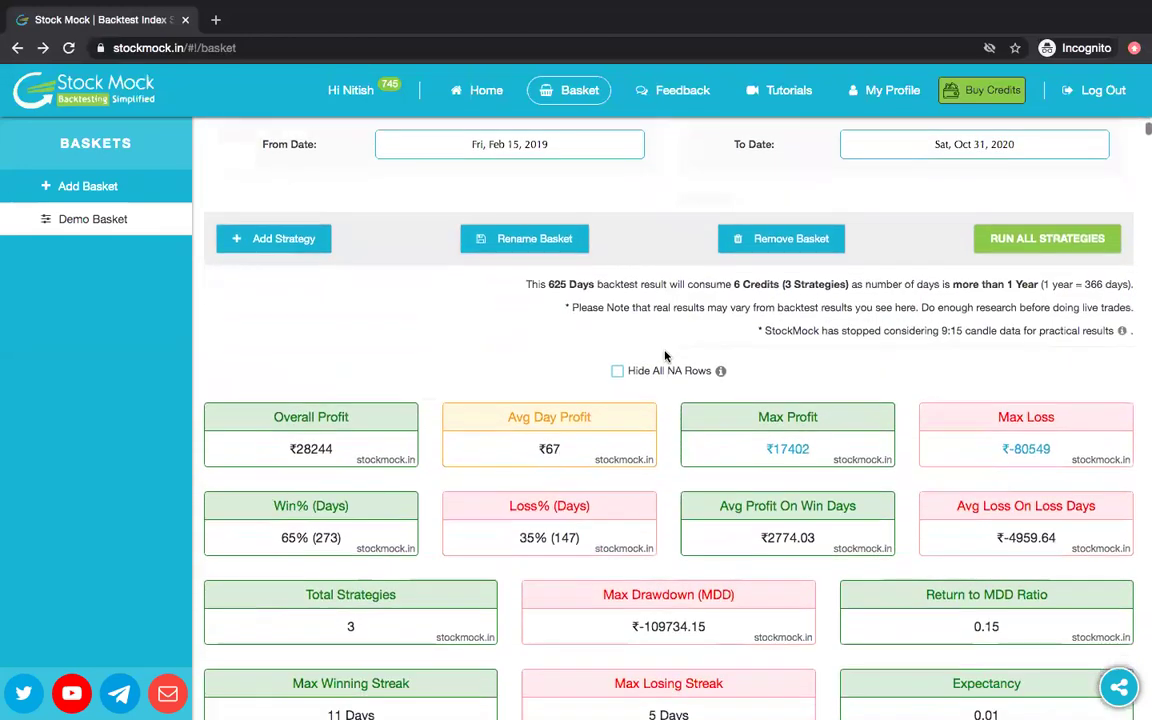
scroll(665, 355, down, 1)
drag(562, 381, 539, 380)
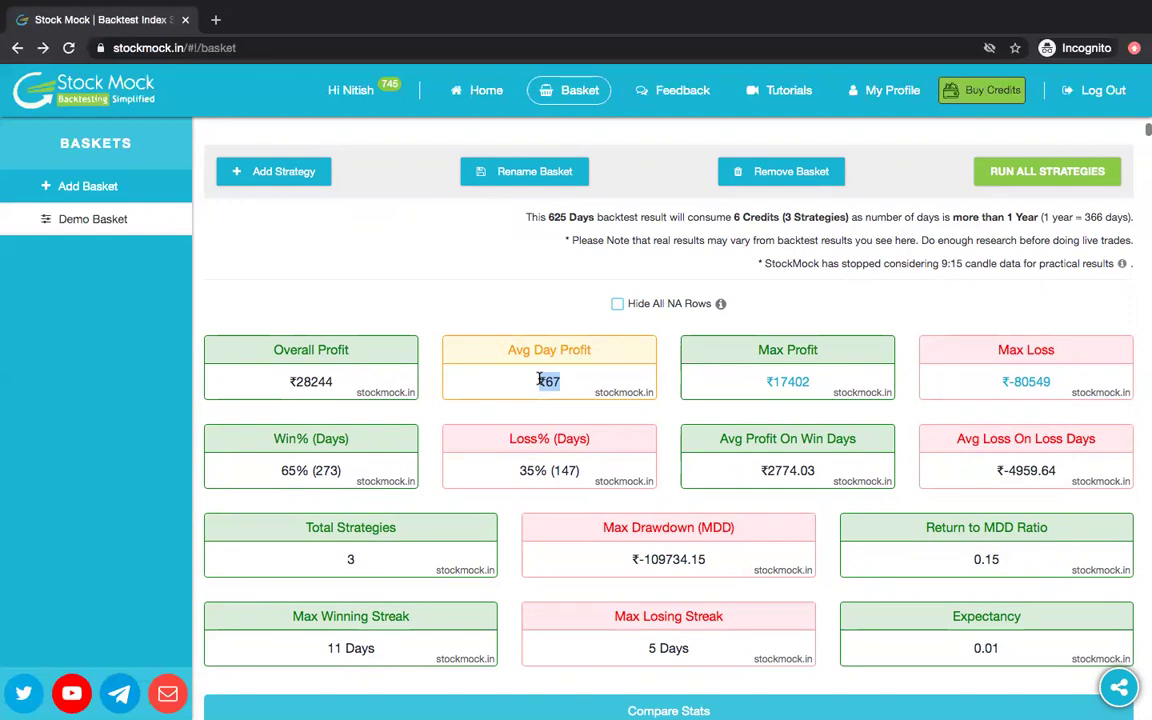
click(538, 382)
scroll(538, 384, up, 3)
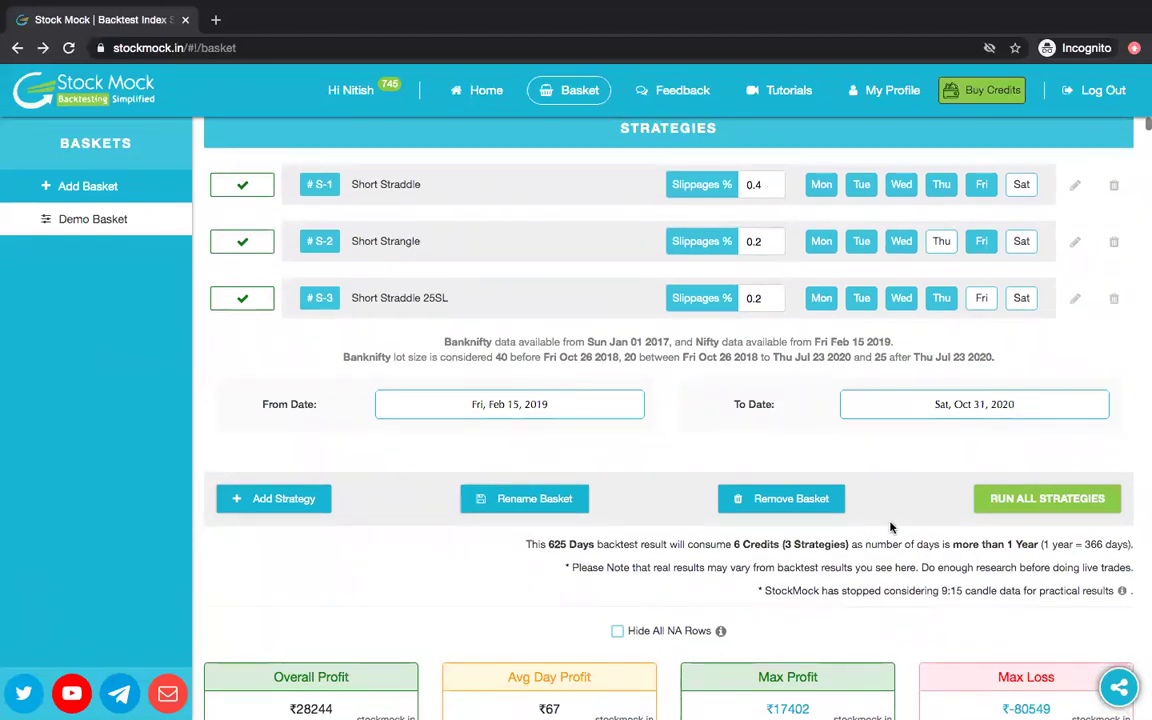
Step: Include Friday again in the results of strategy S-3
scroll(891, 527, down, 1)
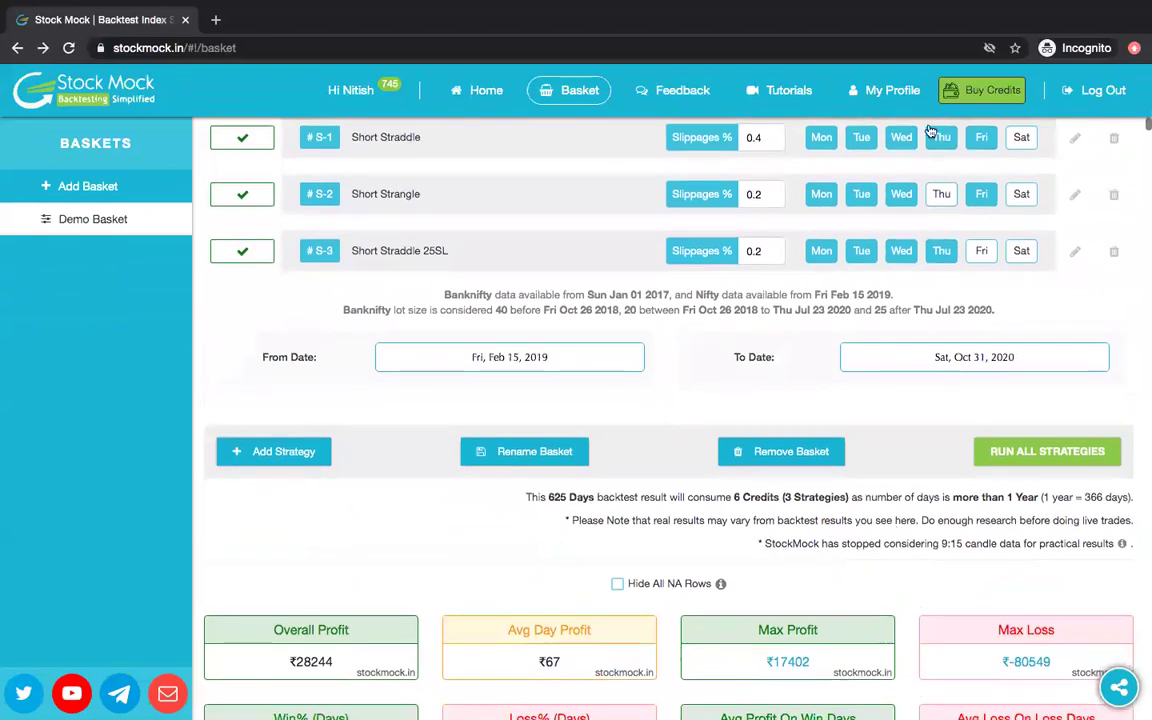
scroll(910, 361, down, 1)
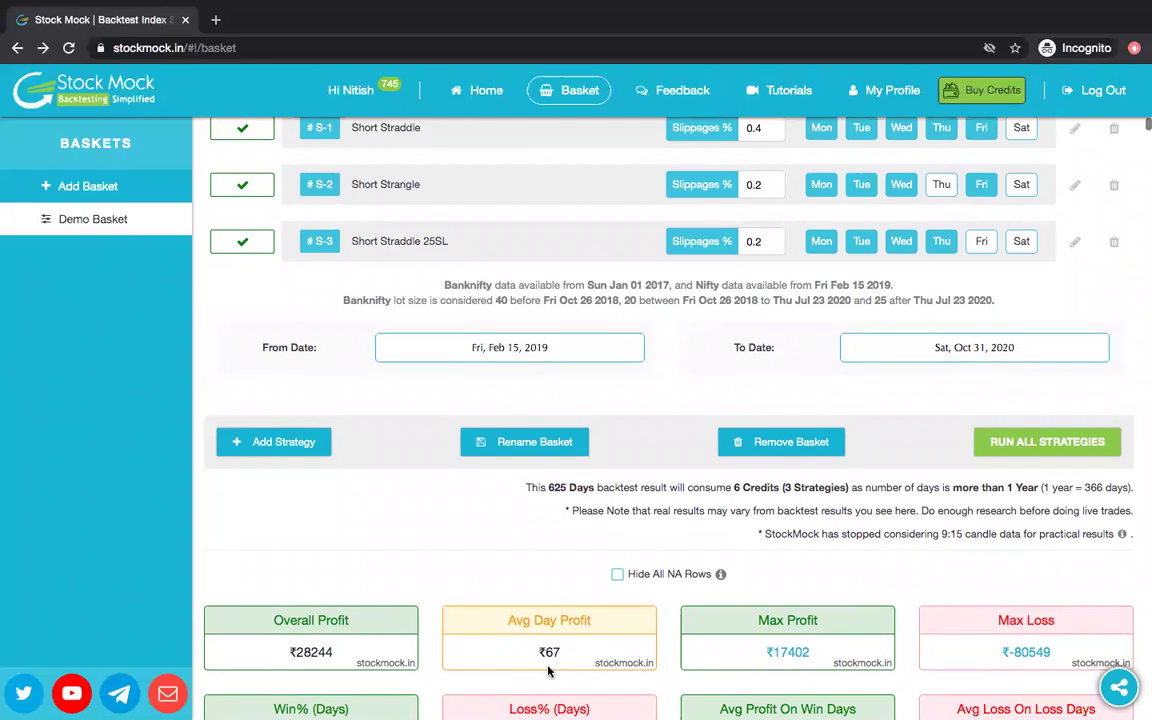
click(982, 244)
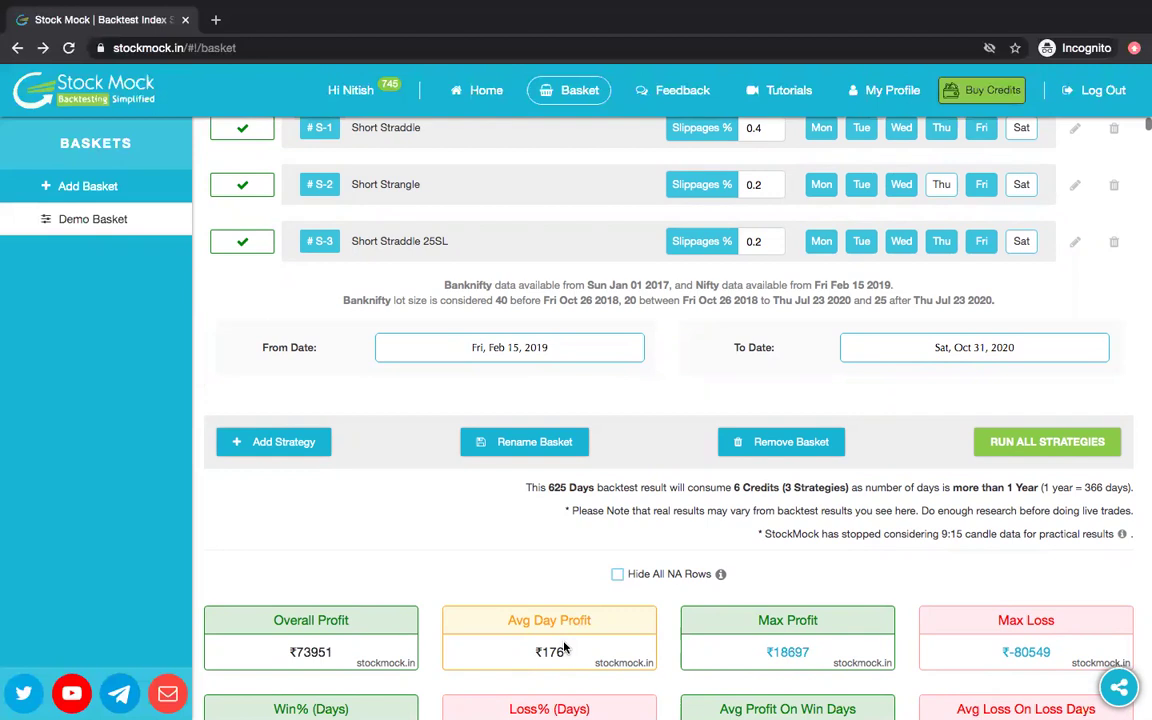
Step: Exclude strategy S-3 from the combined results in the Compare Stats table
scroll(564, 649, down, 5)
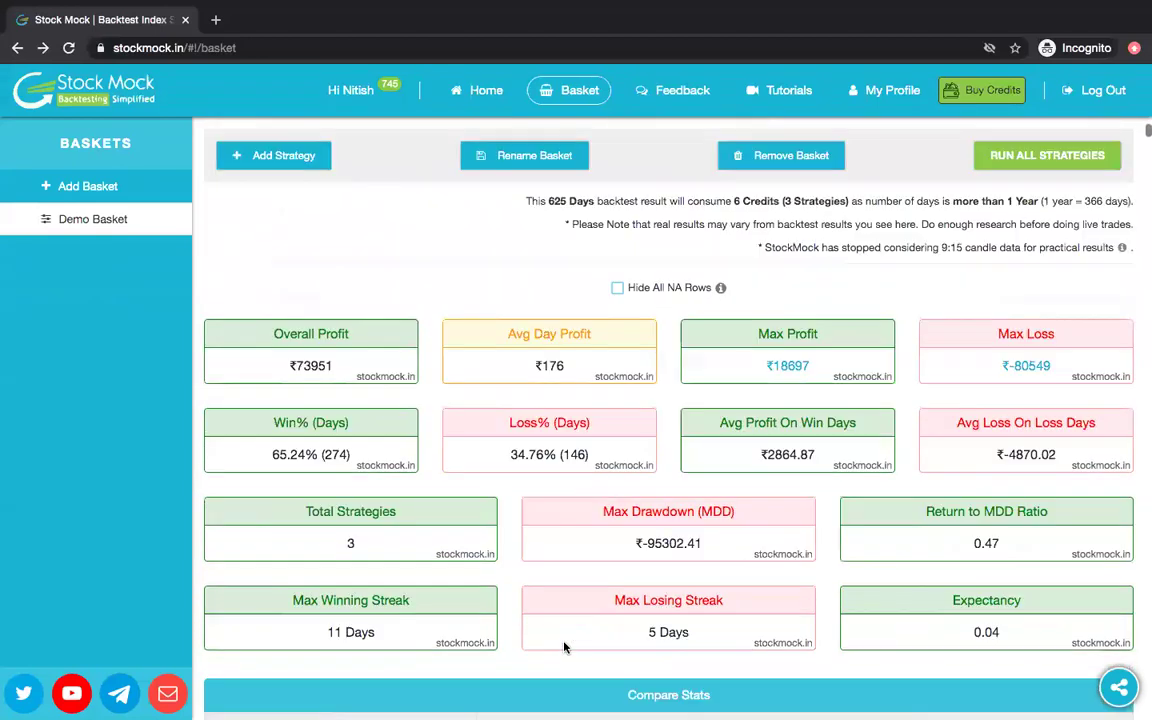
scroll(564, 648, down, 10)
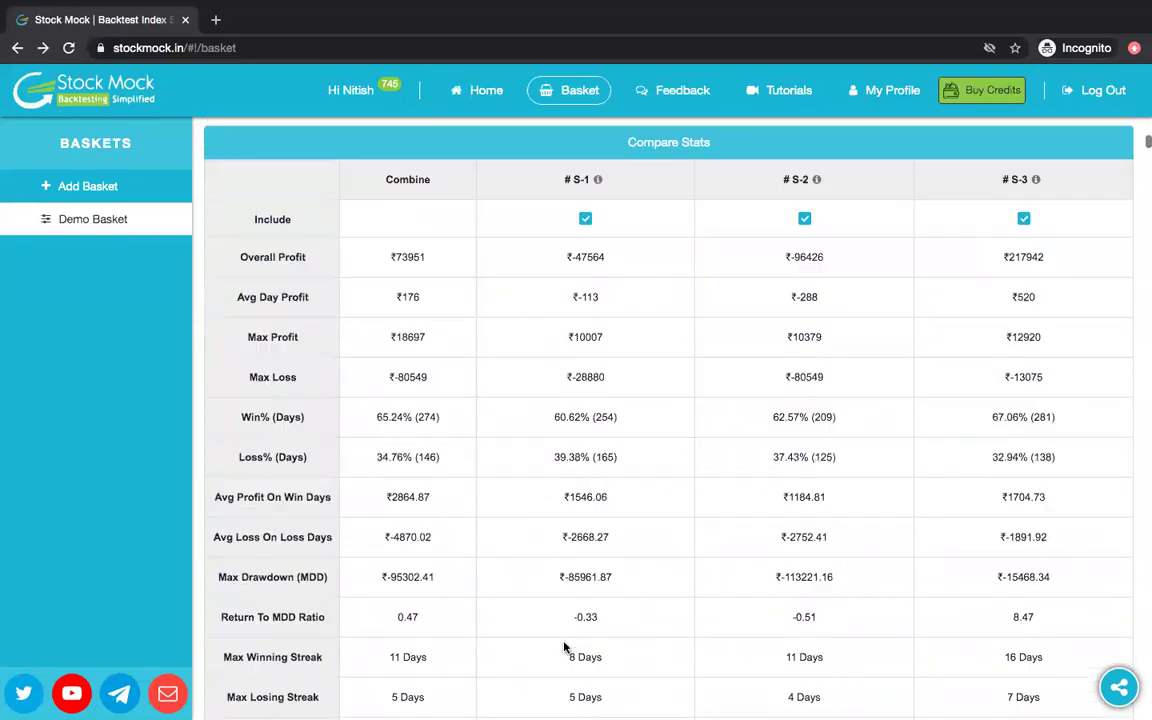
scroll(564, 648, up, 1)
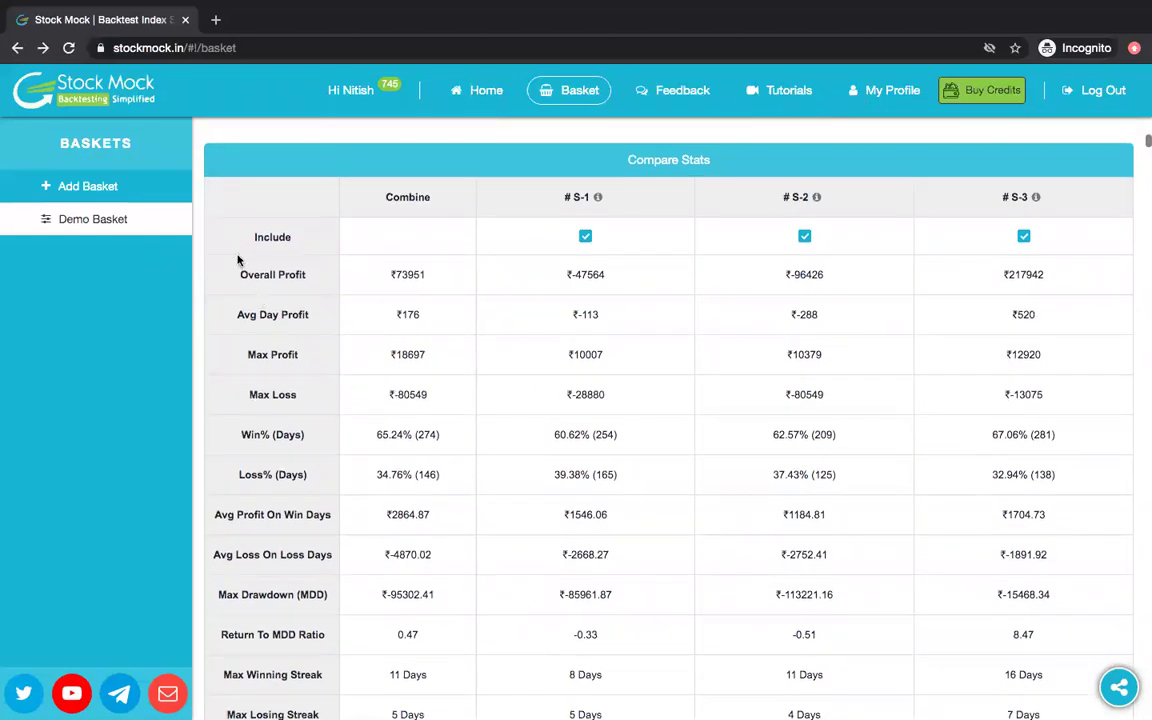
drag(240, 240, 314, 246)
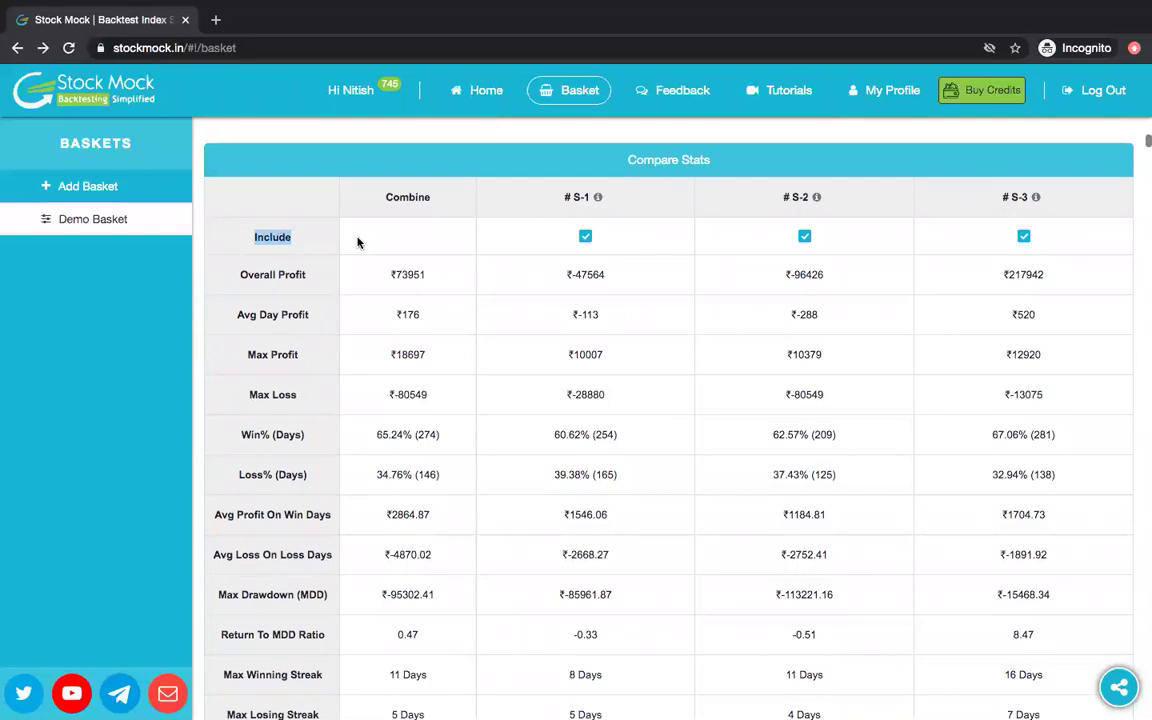
click(436, 250)
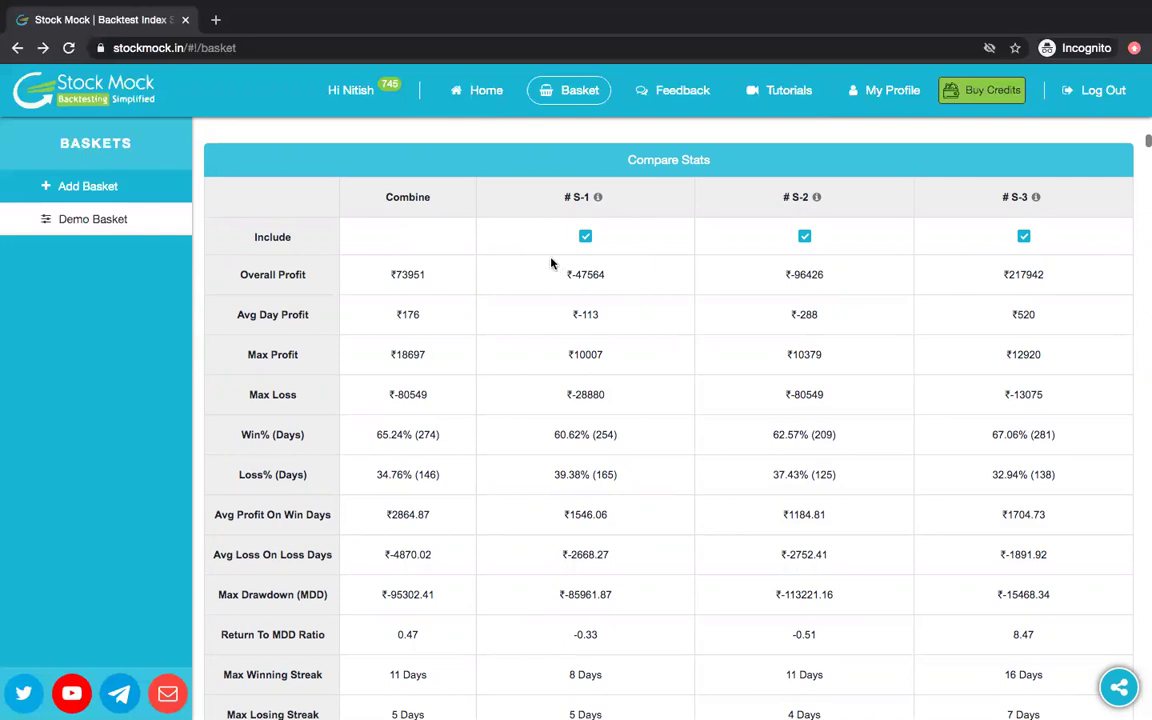
click(1024, 238)
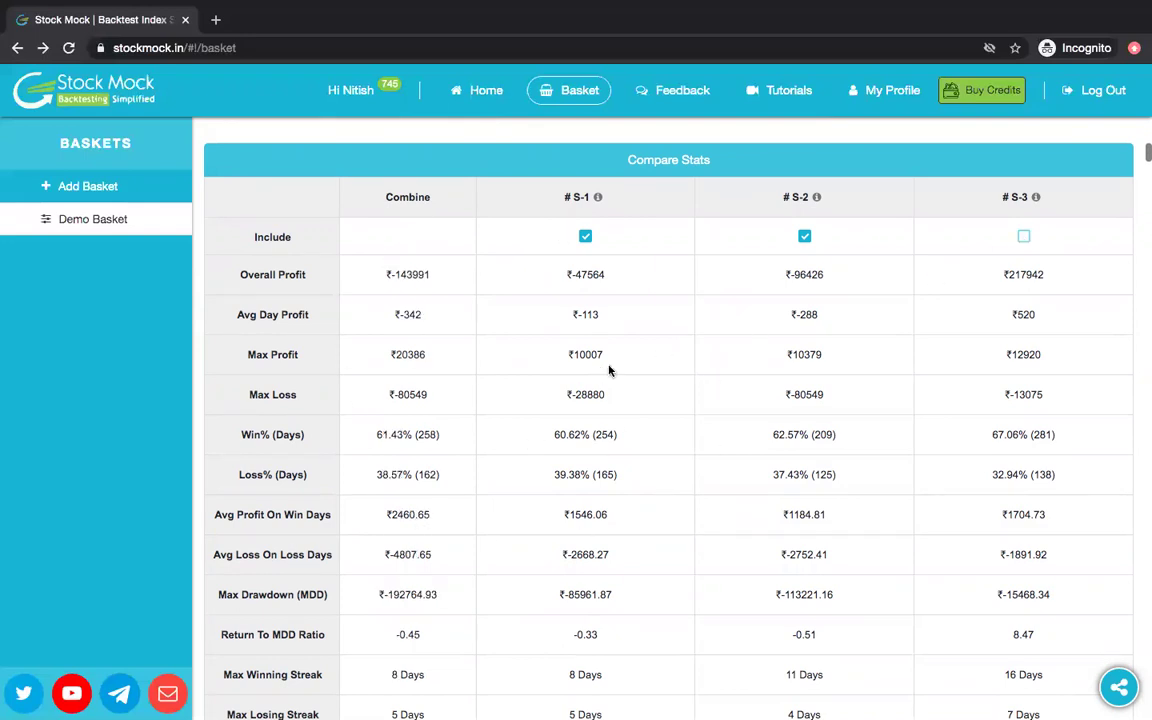
Step: Examine the combined statistics, Monthly Breakup, Correlation Matrix, profit chart and daily results without S-3
scroll(740, 271, down, 3)
right_click(741, 268)
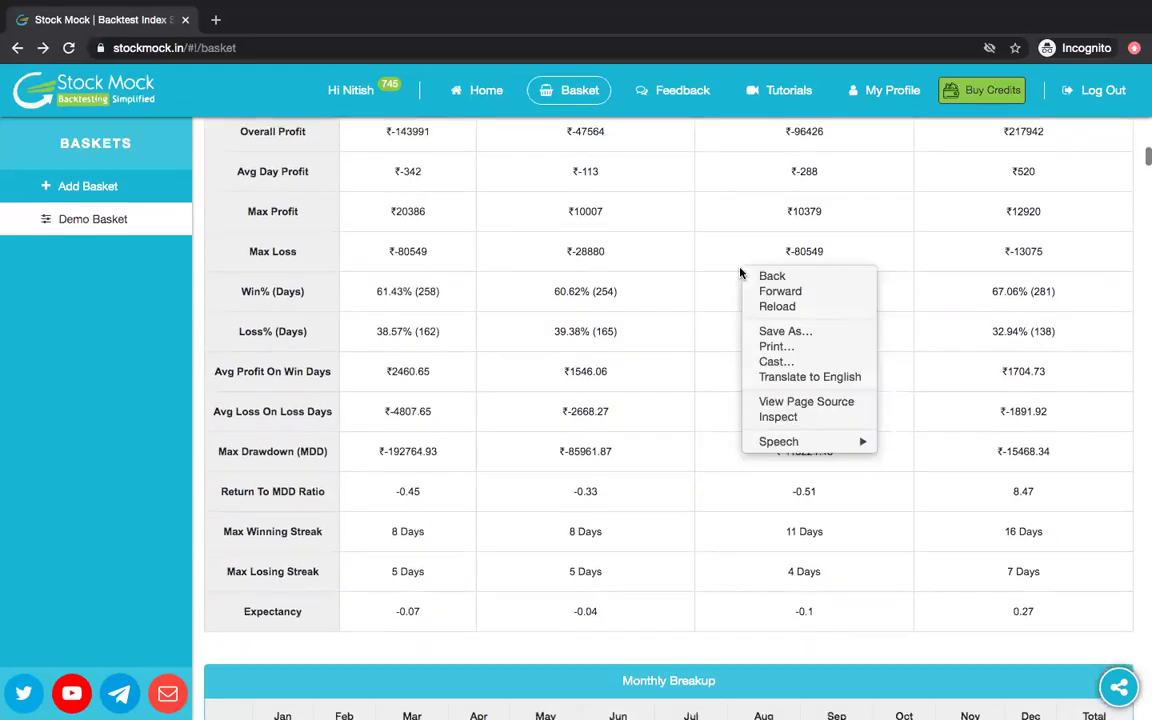
click(677, 316)
scroll(677, 316, down, 10)
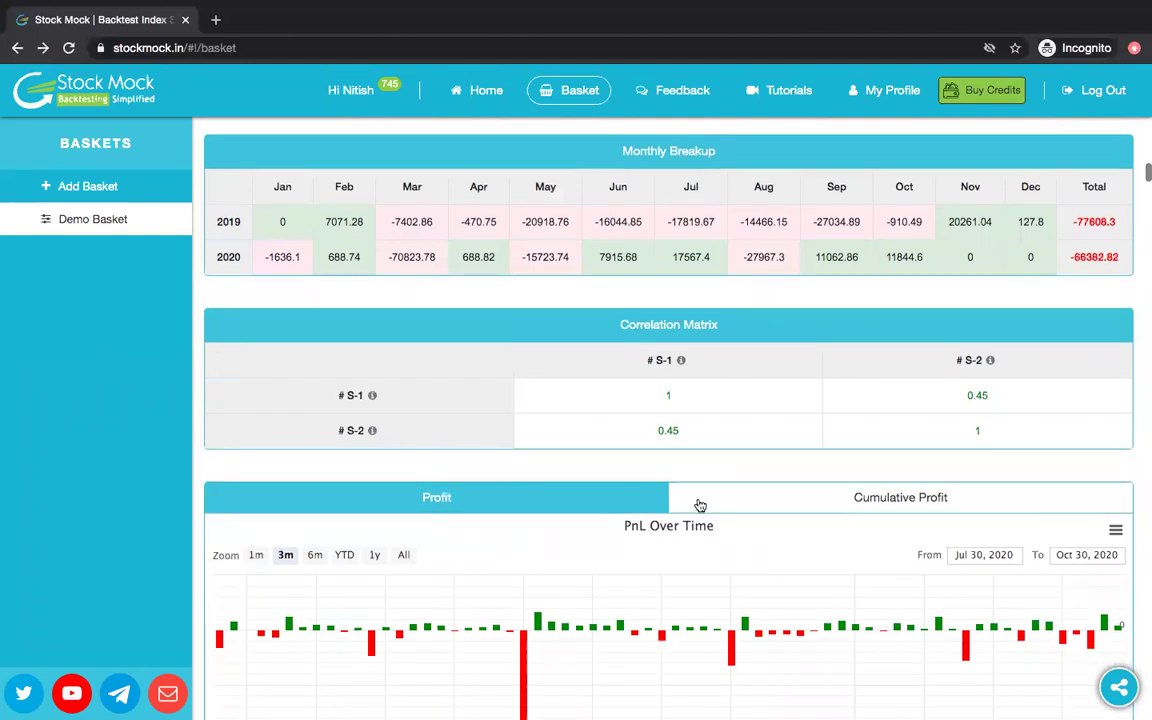
scroll(700, 505, down, 9)
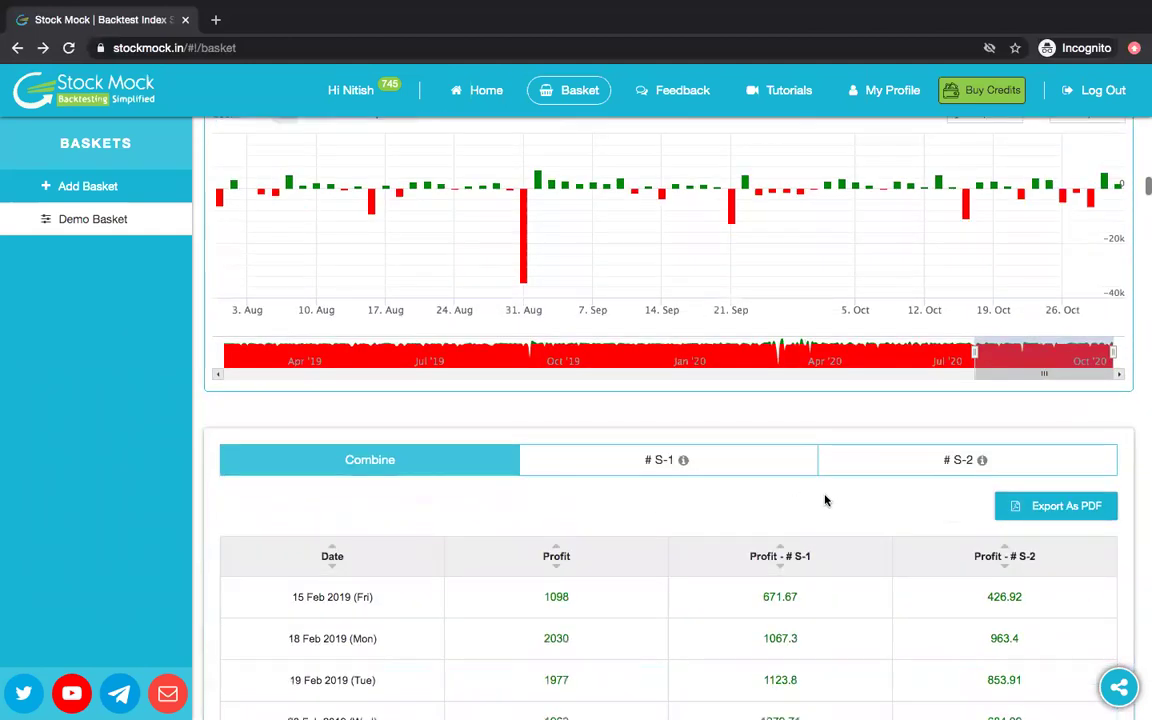
scroll(697, 527, up, 9)
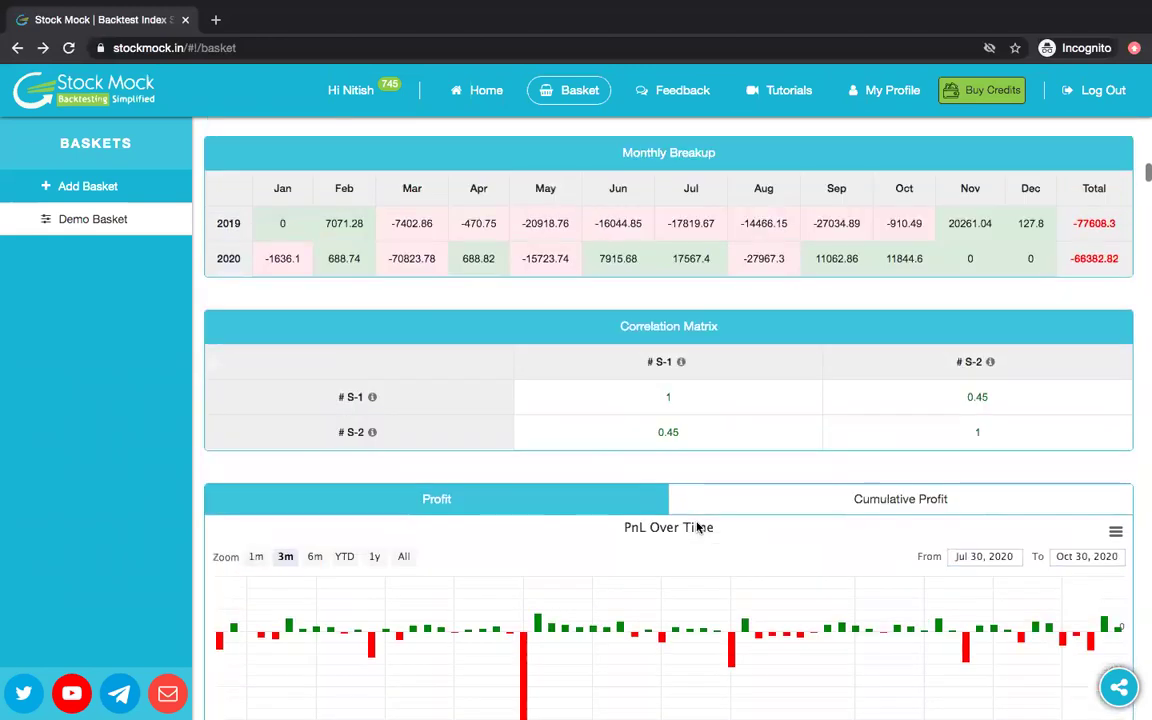
scroll(697, 527, up, 13)
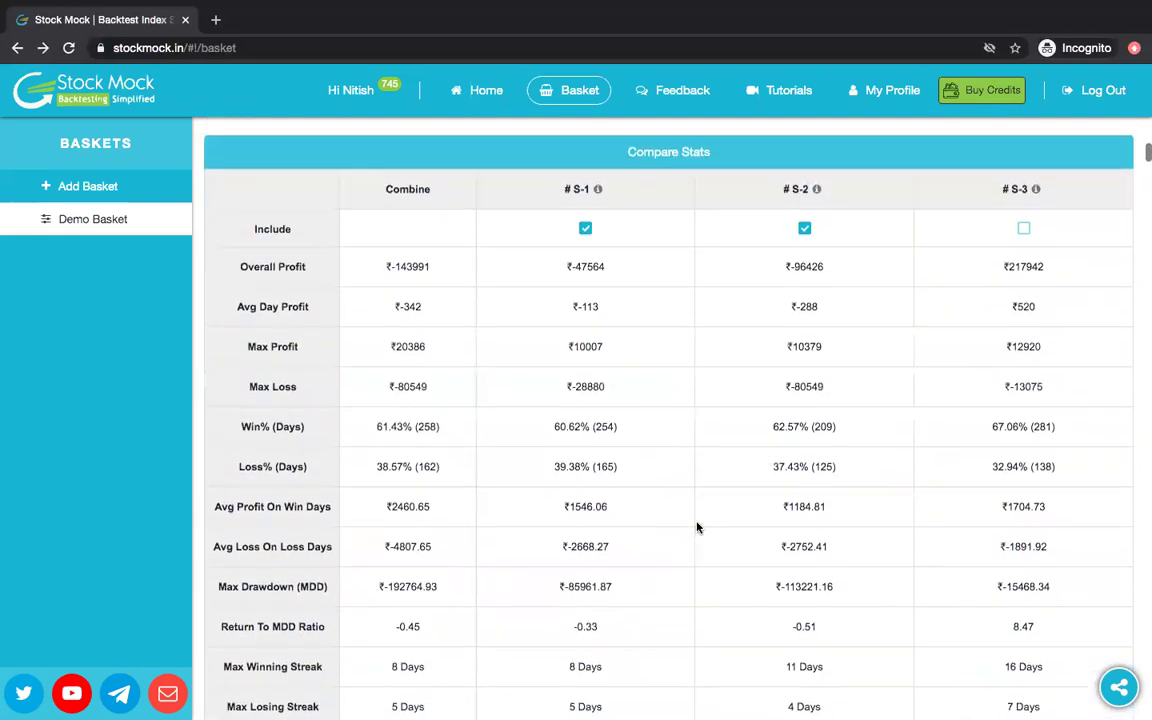
scroll(697, 527, down, 1)
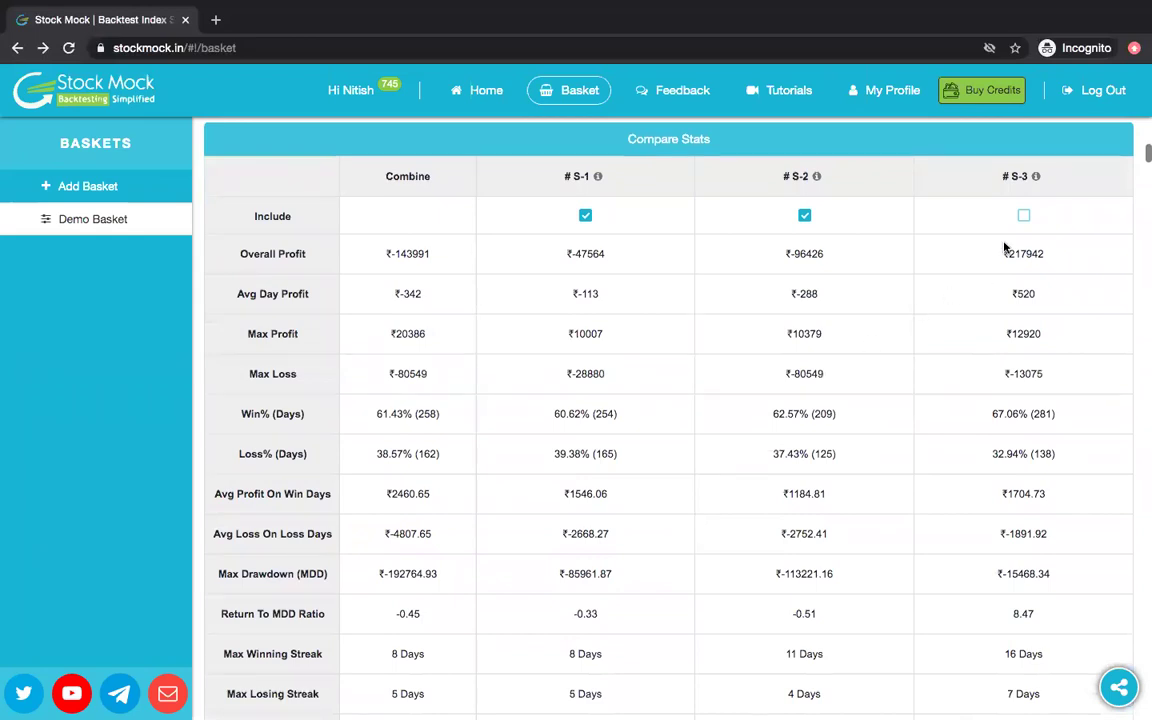
Step: Include strategy S-3 in the combined results again and review the basket's summary statistics
click(1023, 216)
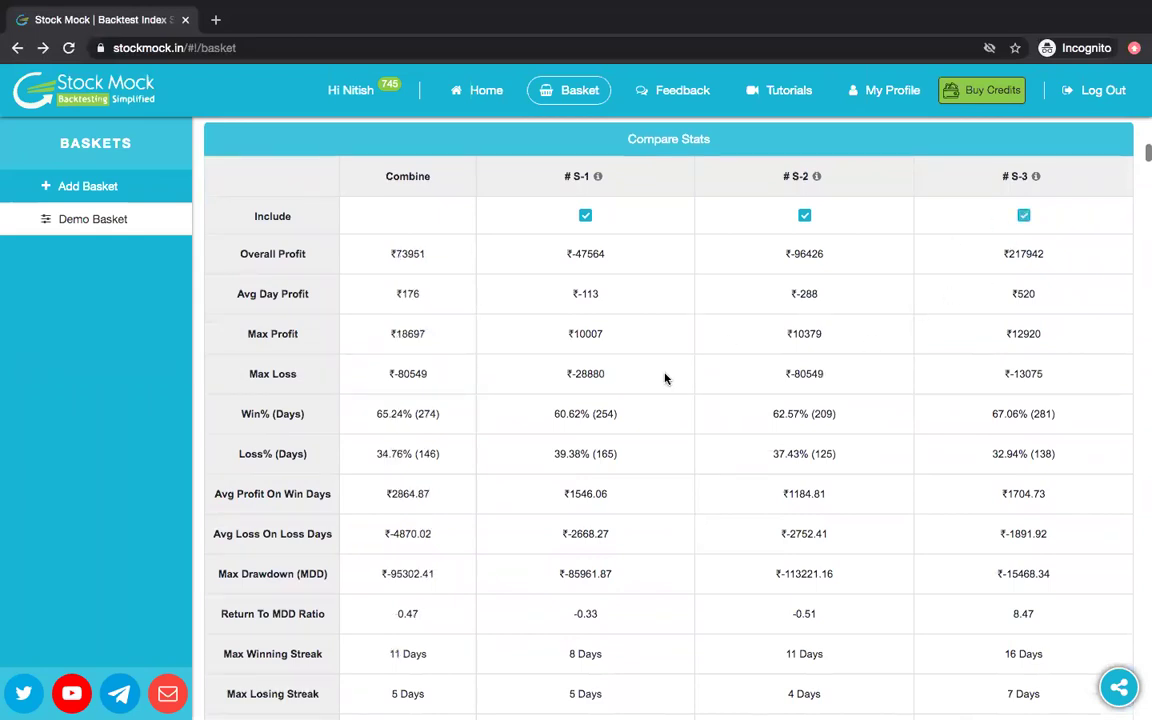
scroll(665, 378, up, 5)
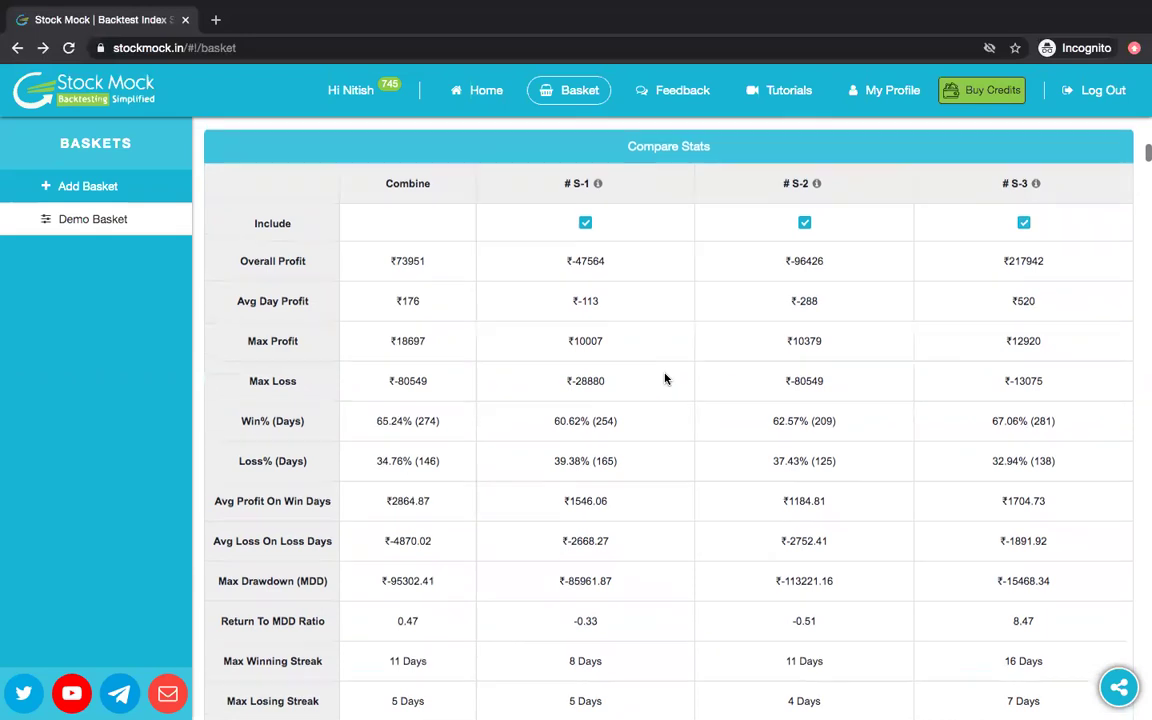
scroll(665, 378, up, 3)
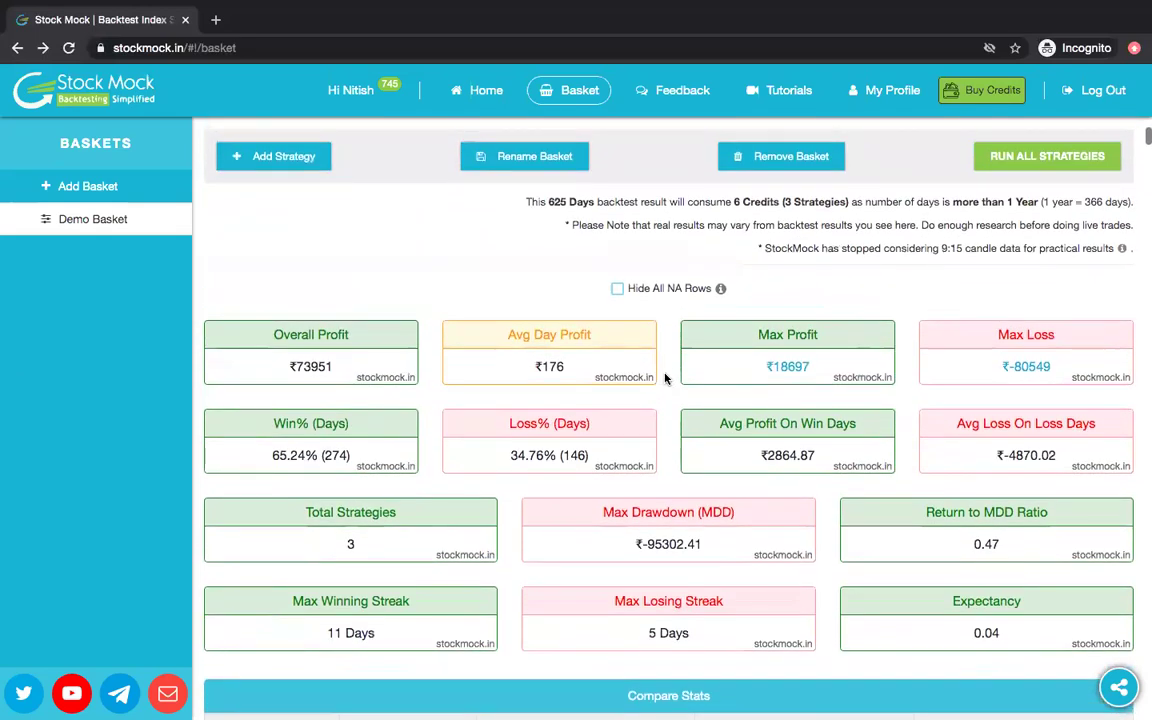
scroll(665, 378, up, 2)
scroll(665, 378, up, 1)
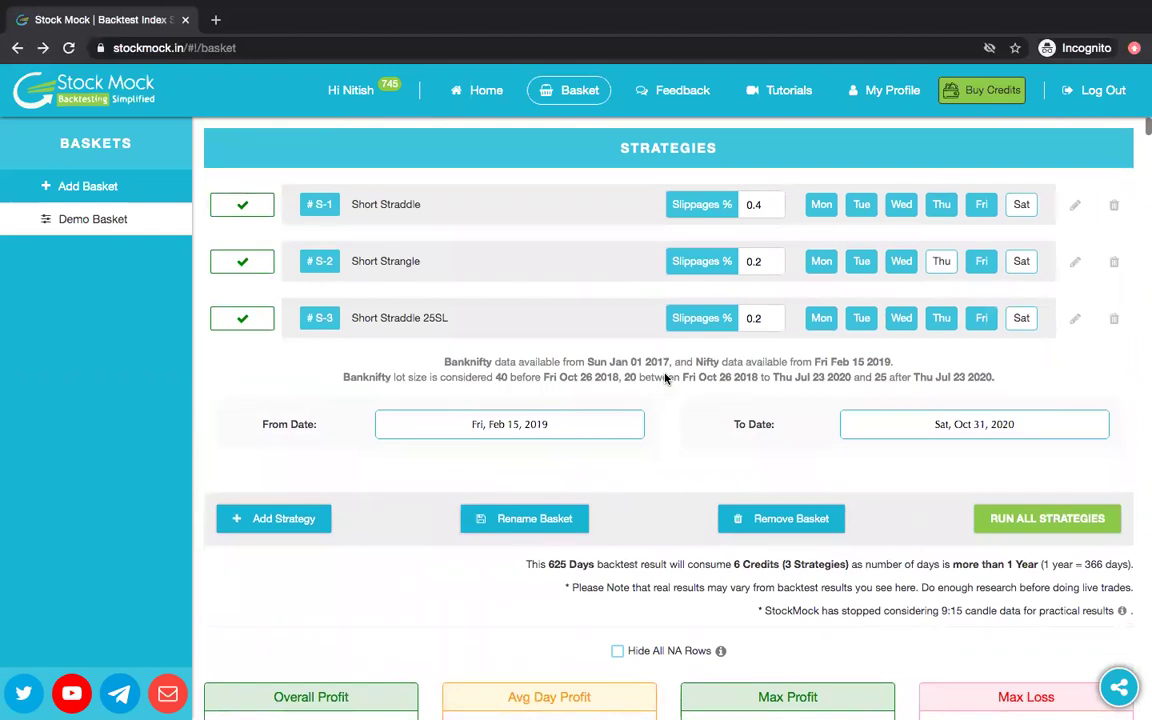
Step: Start a new strategy for the basket by importing the saved Short Straddle strategy
scroll(665, 378, down, 1)
scroll(663, 374, up, 1)
click(283, 524)
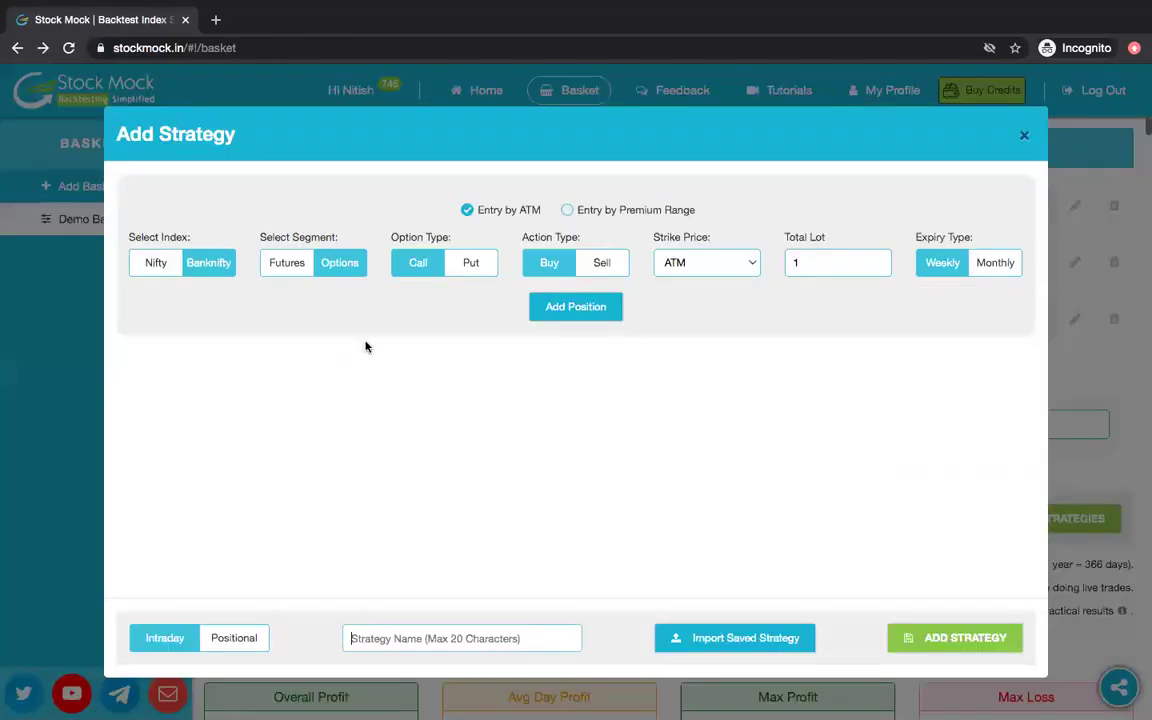
click(764, 638)
click(496, 337)
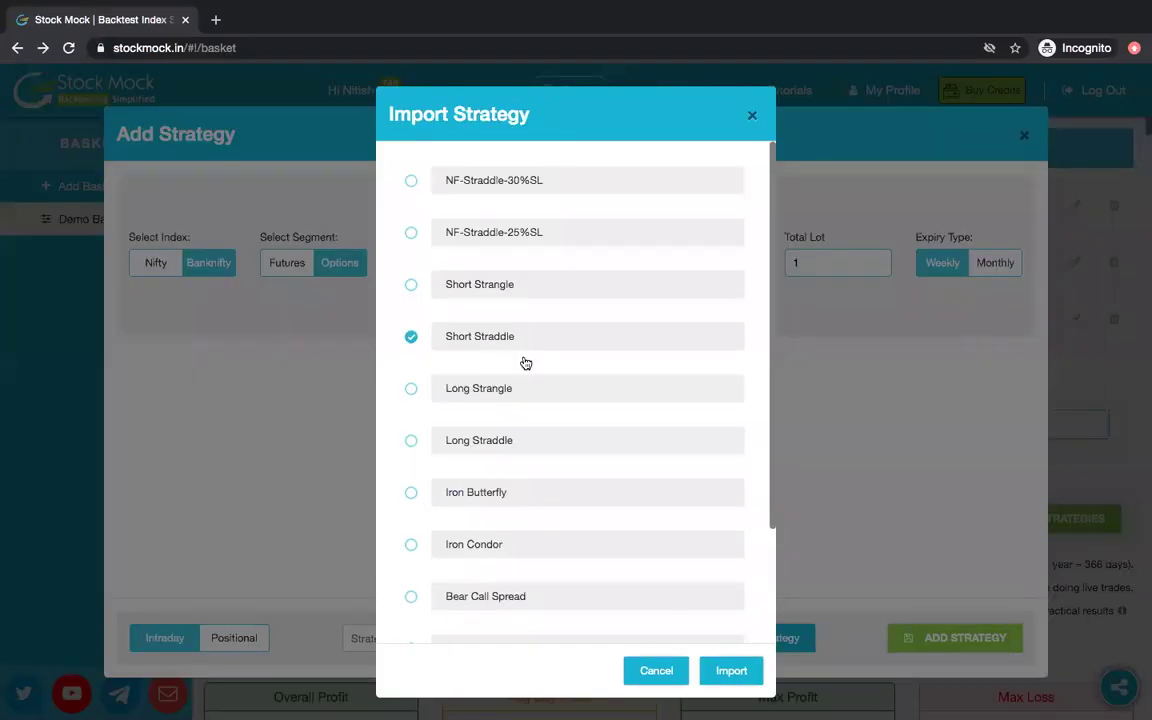
click(731, 670)
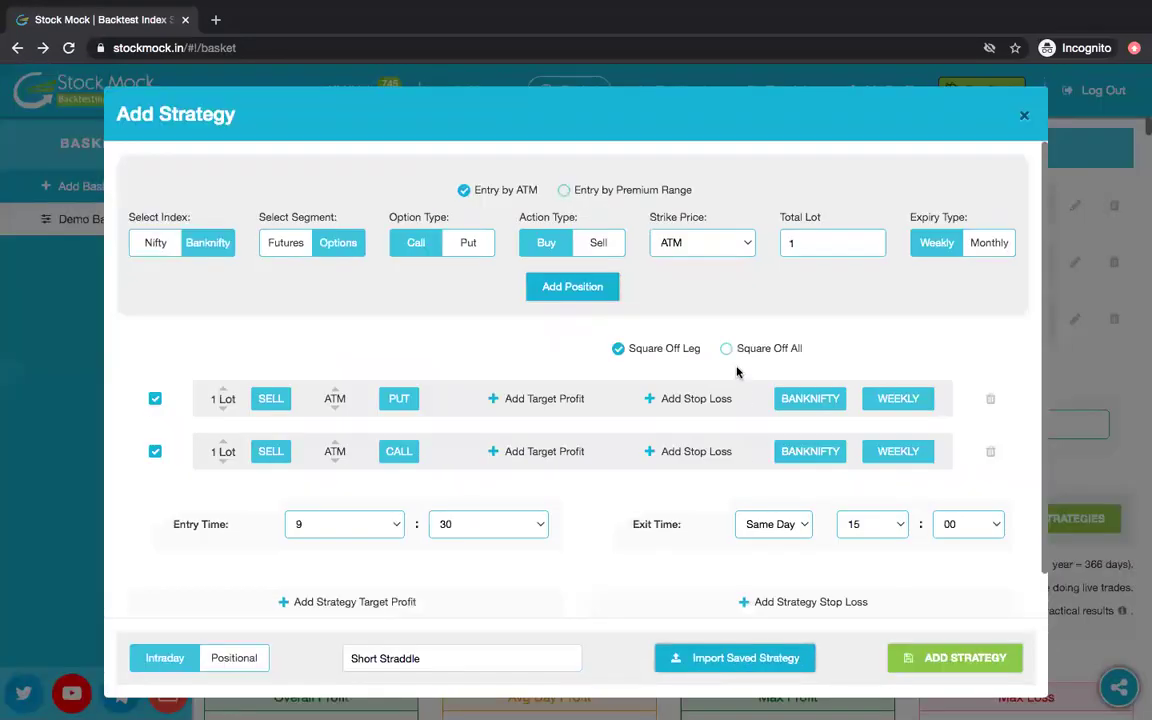
Step: Give both the put and call legs a 30% stop loss and change their index to Nifty
click(703, 397)
text(30)
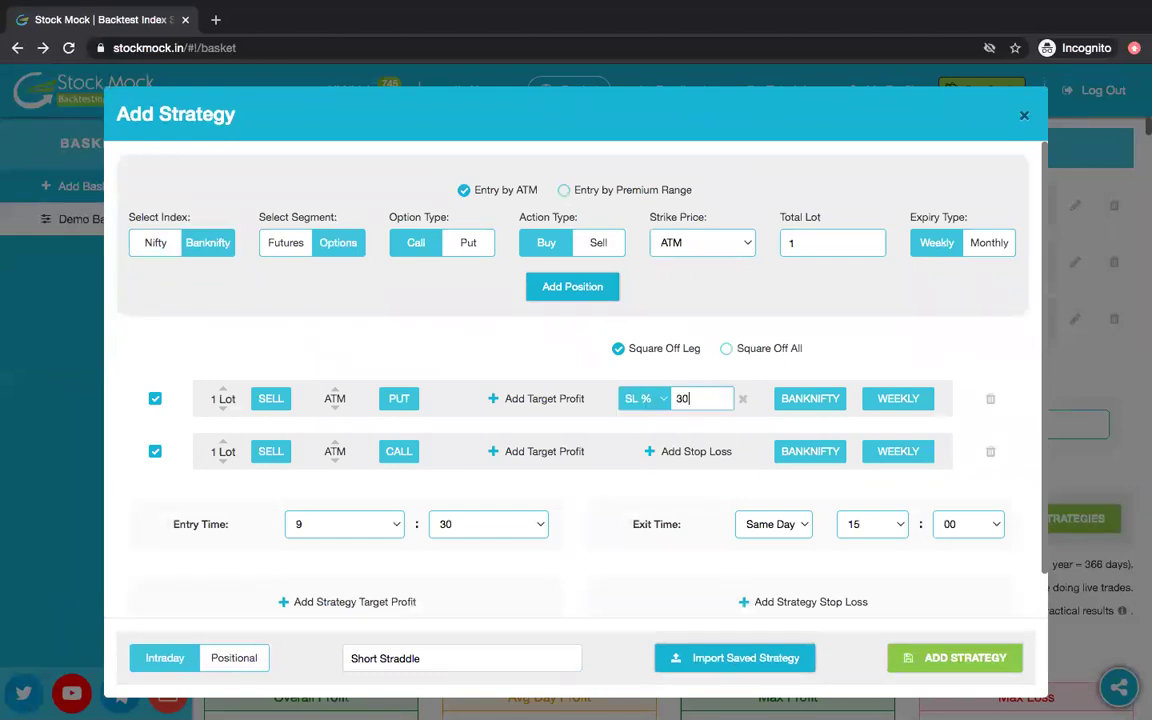
click(696, 451)
text(30)
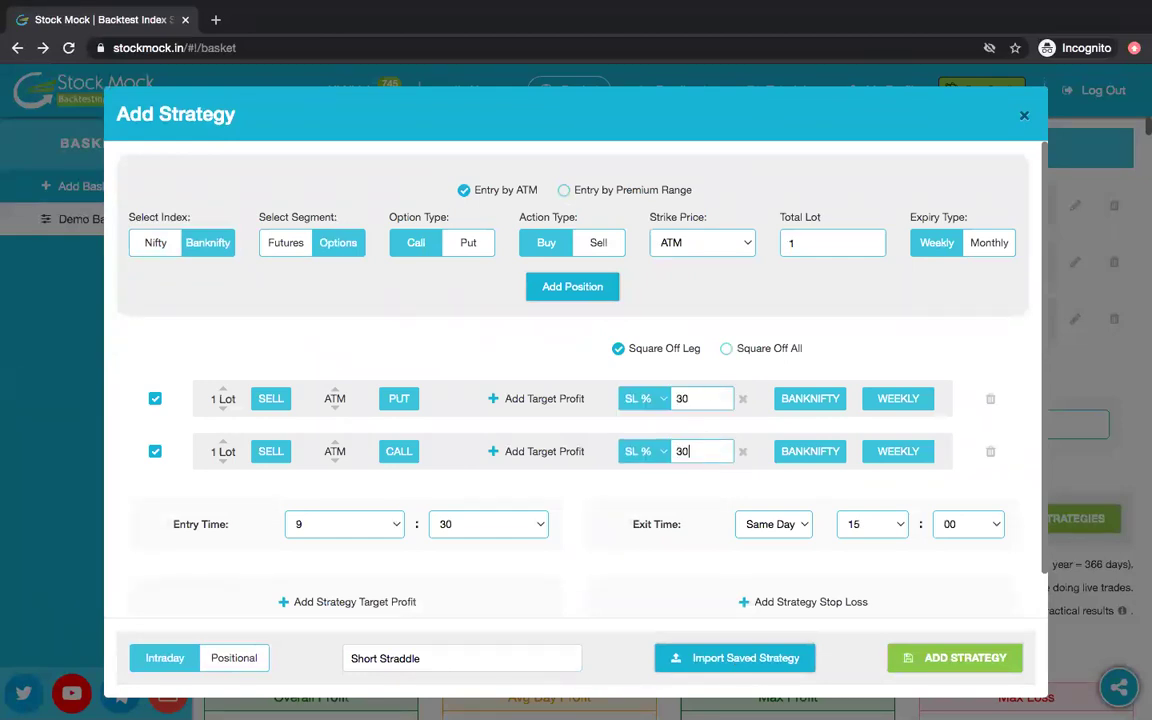
click(807, 405)
click(815, 452)
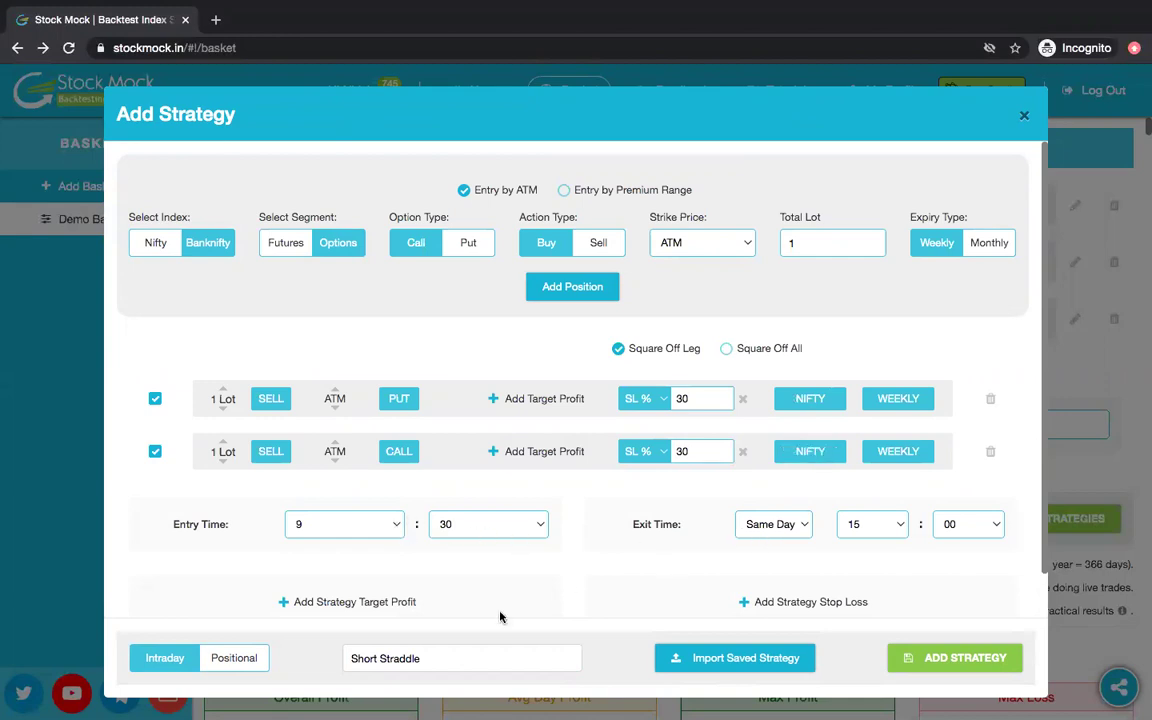
Step: Add the strategy to the basket under the name "Short Straddle 30 SL" and run its backtest
triple_click(445, 656)
key(Right)
text(30 SL)
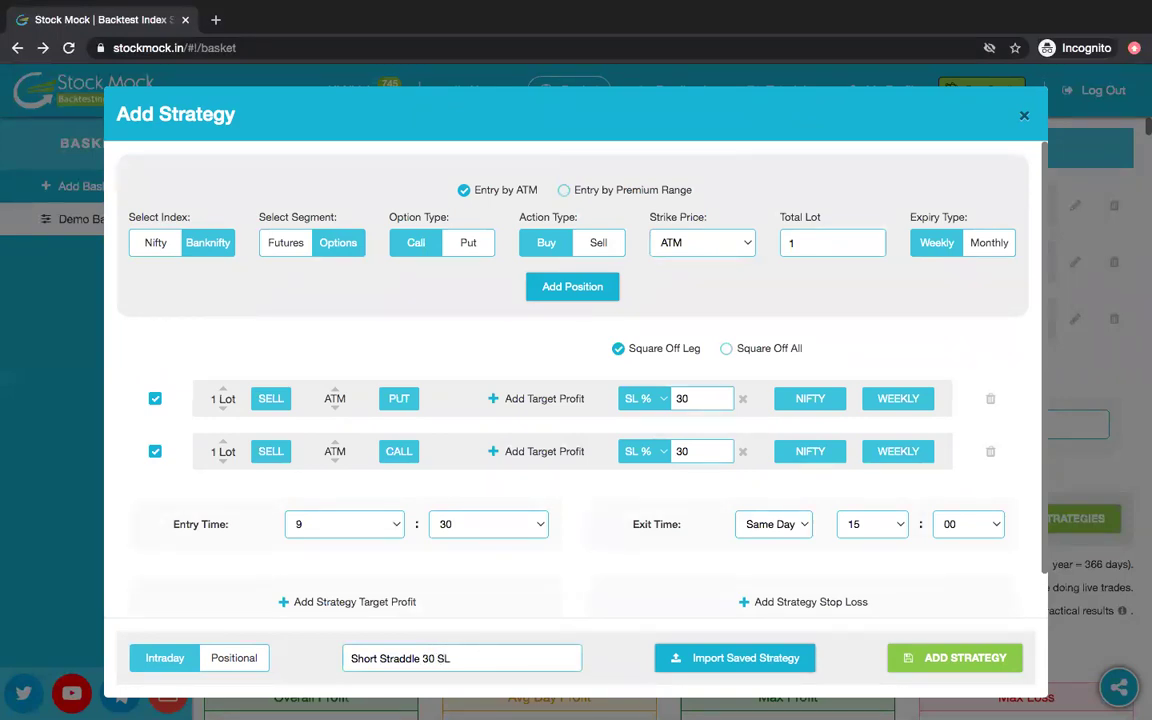
click(932, 671)
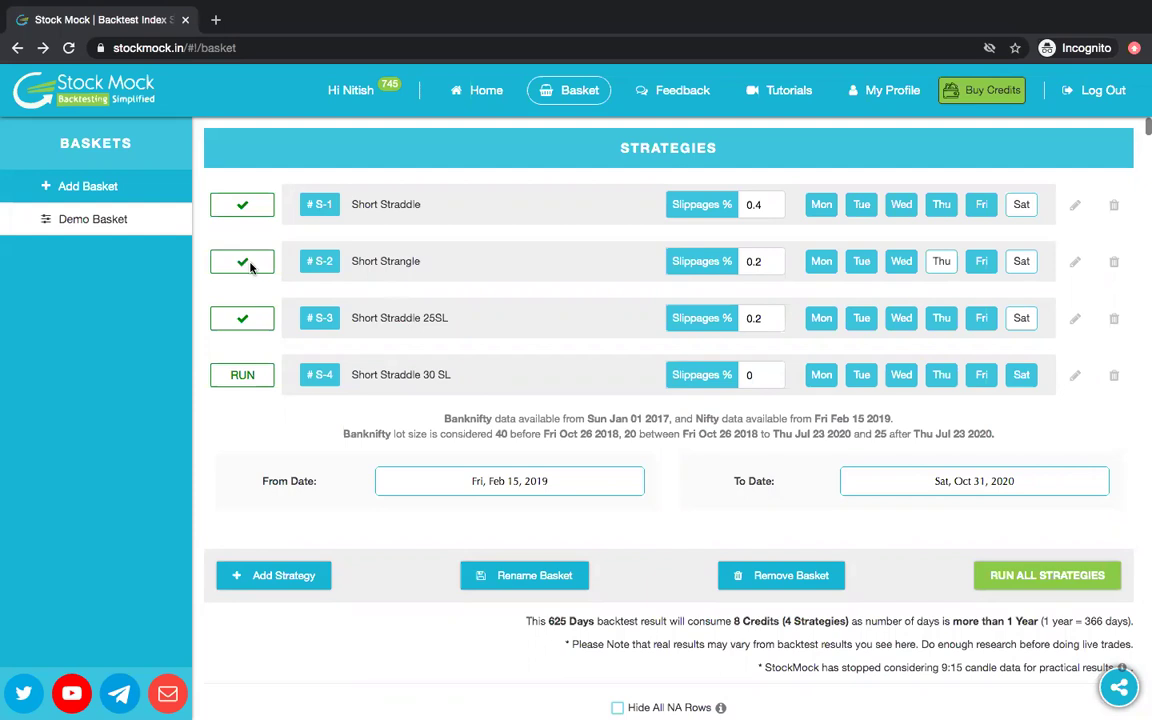
click(250, 384)
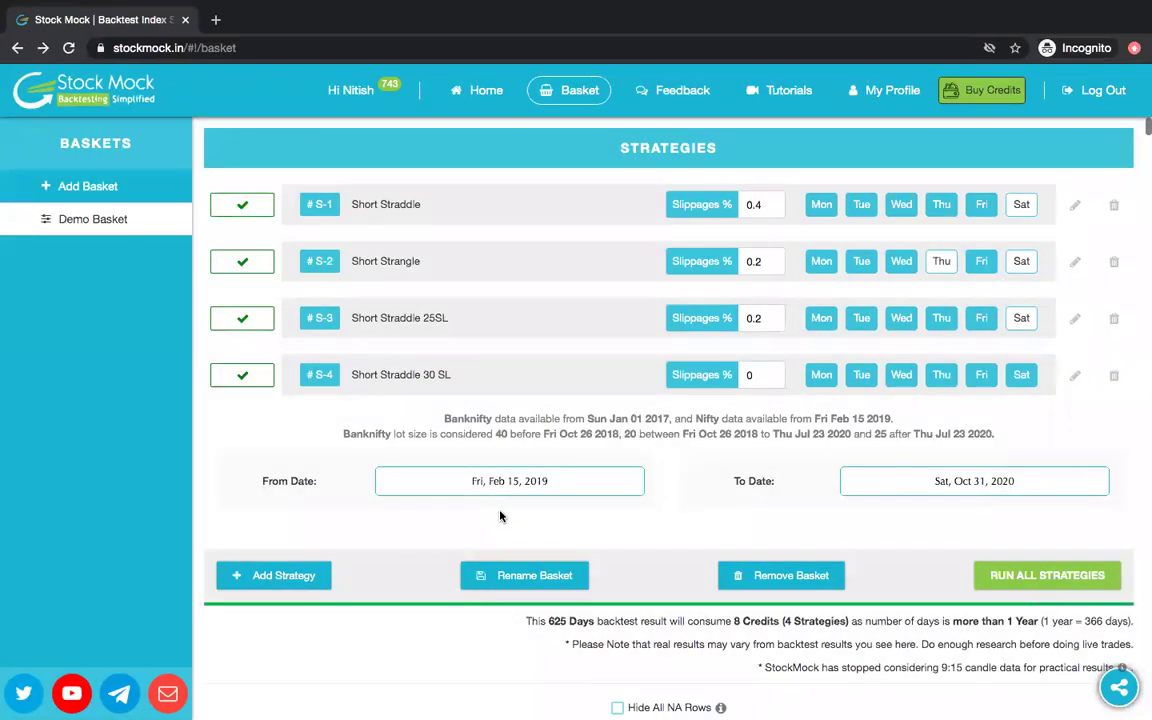
Step: Compare the average day profit and other statistics of S-3 and S-4, and review the basket's Monthly Breakup and strategies list
scroll(502, 515, down, 10)
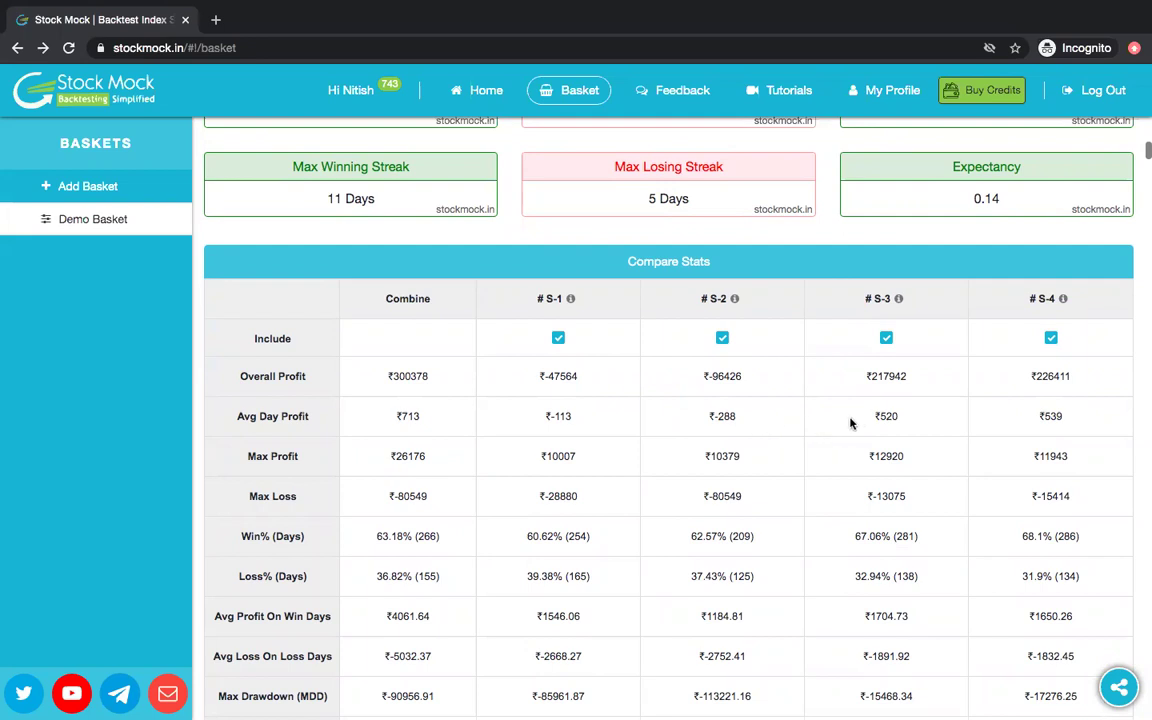
drag(874, 416, 1056, 414)
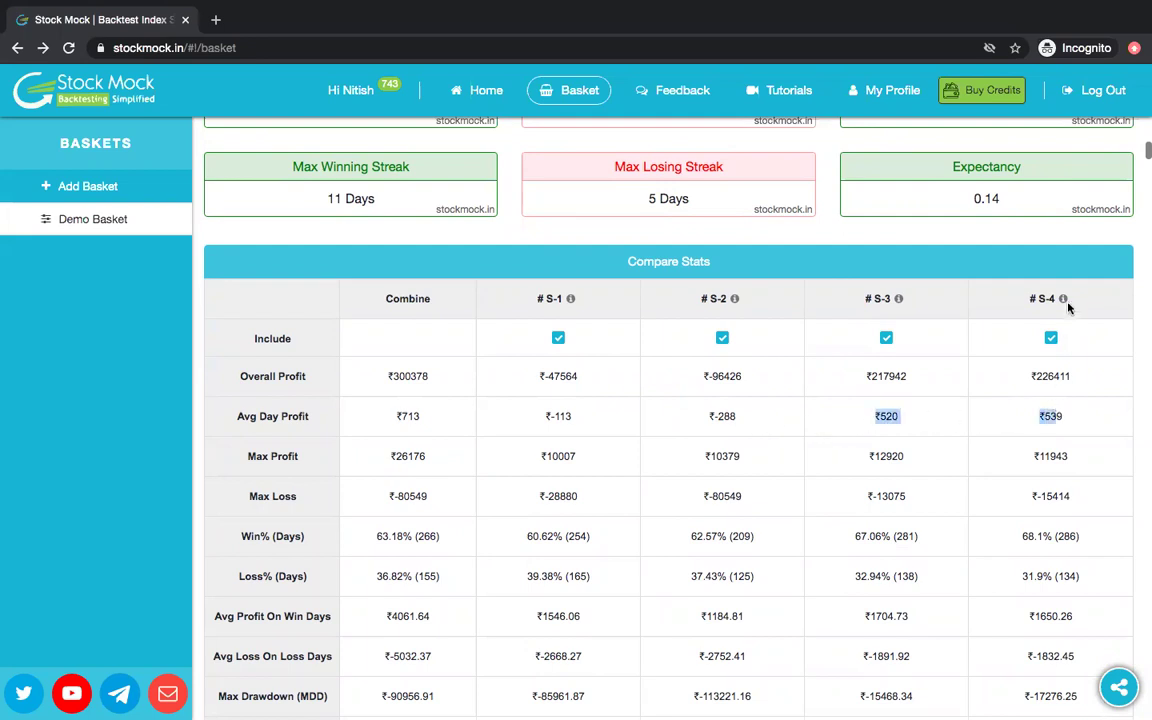
mouse_move(1066, 307)
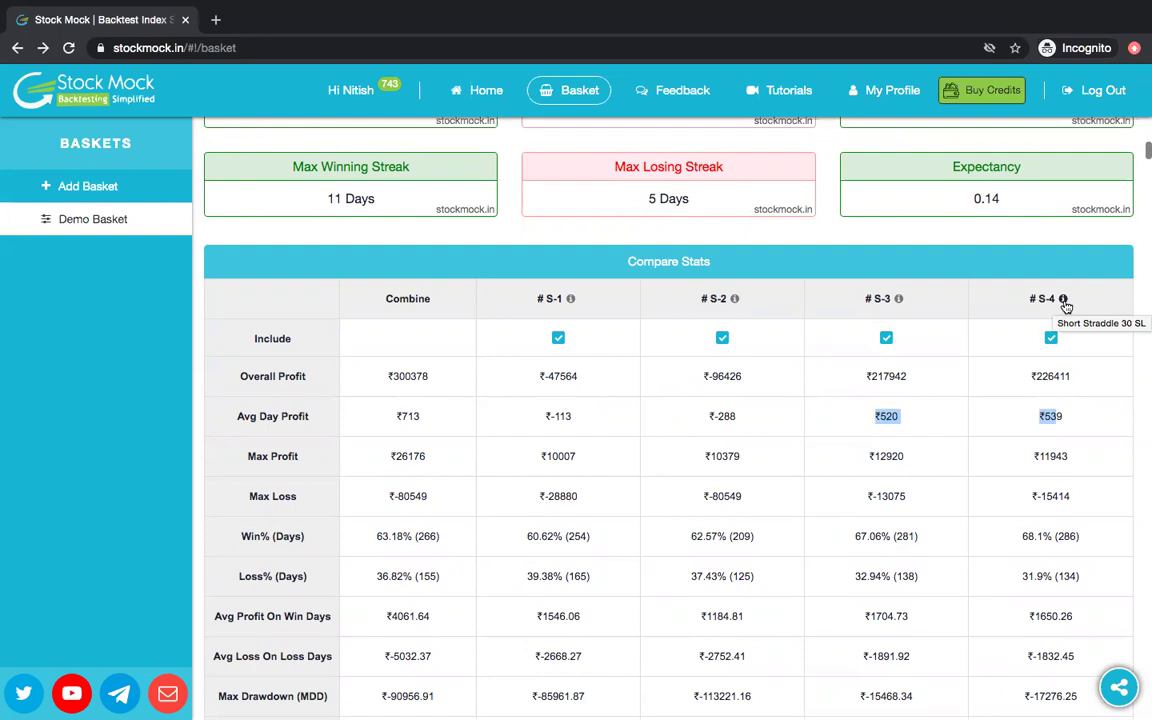
click(873, 432)
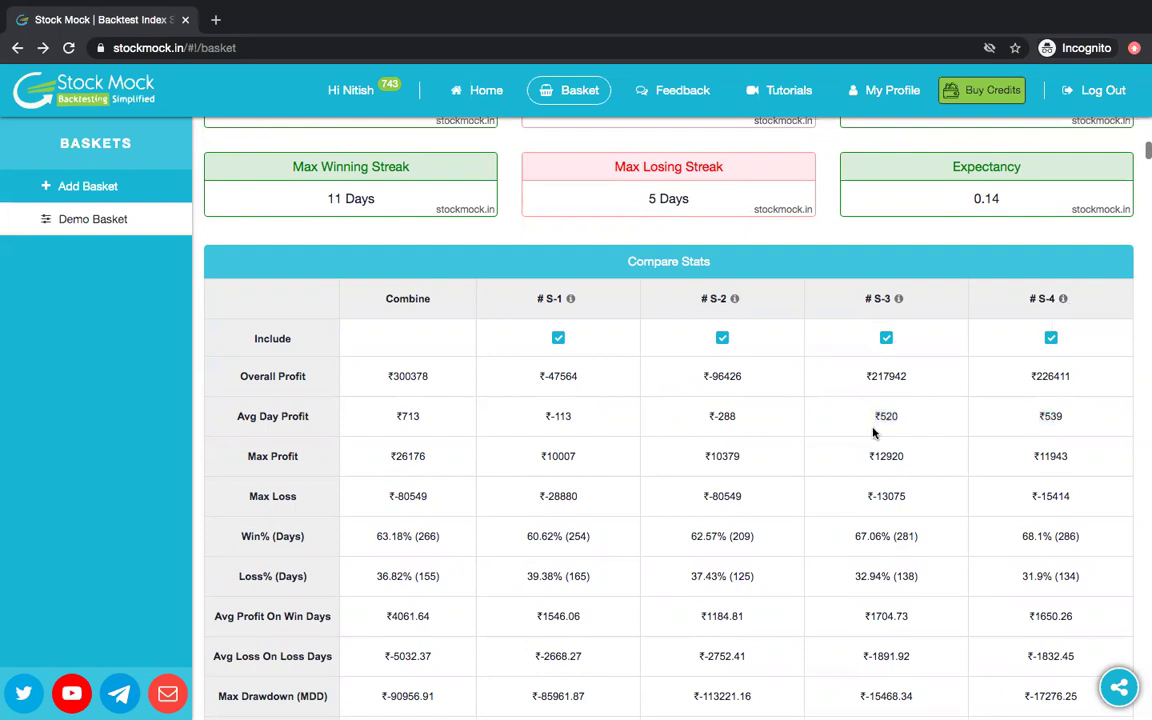
scroll(873, 432, down, 3)
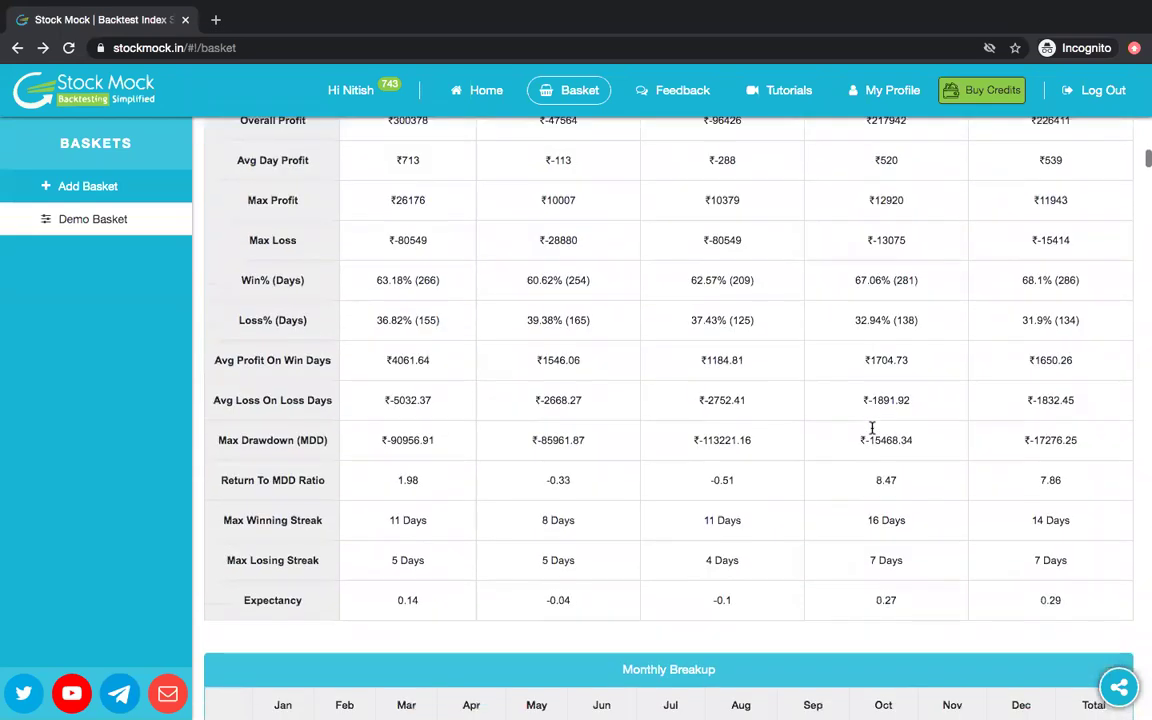
scroll(872, 428, down, 2)
scroll(873, 432, up, 14)
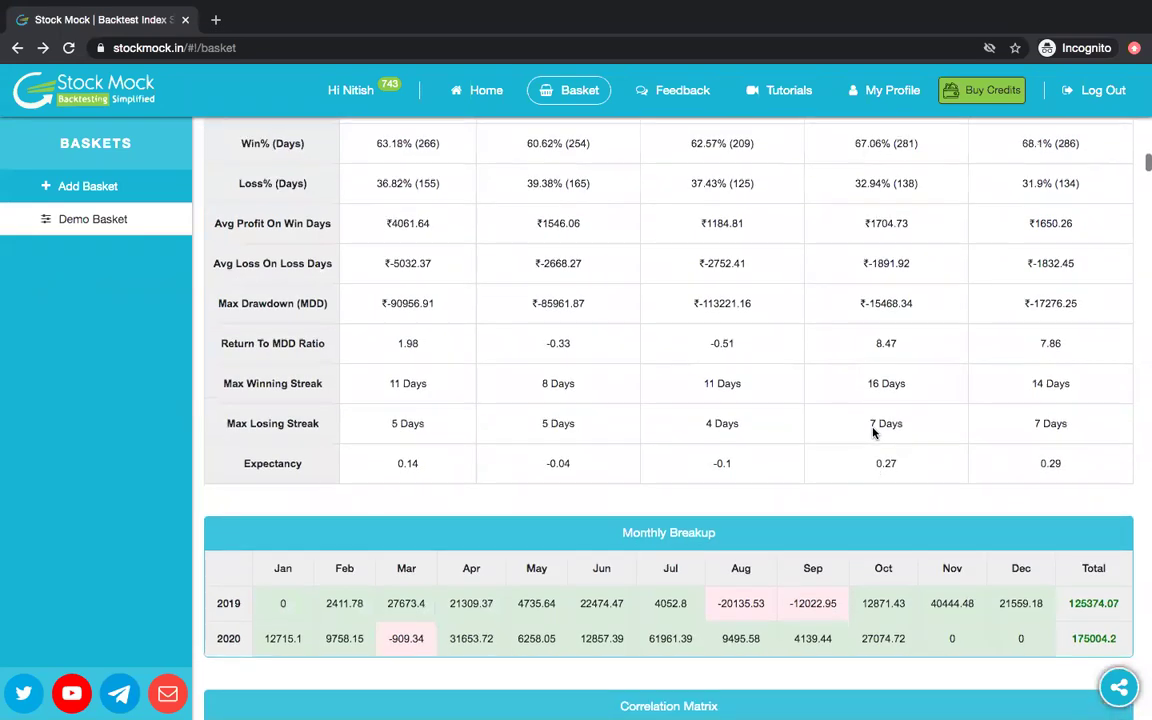
scroll(873, 432, up, 3)
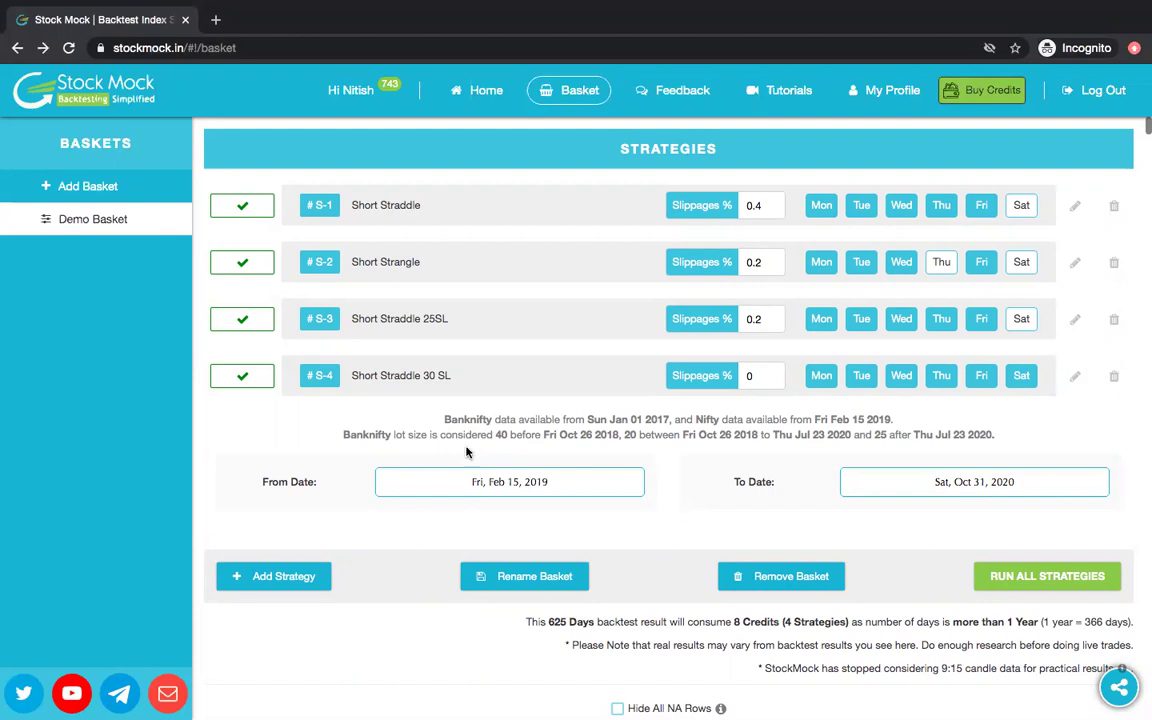
drag(444, 419, 687, 449)
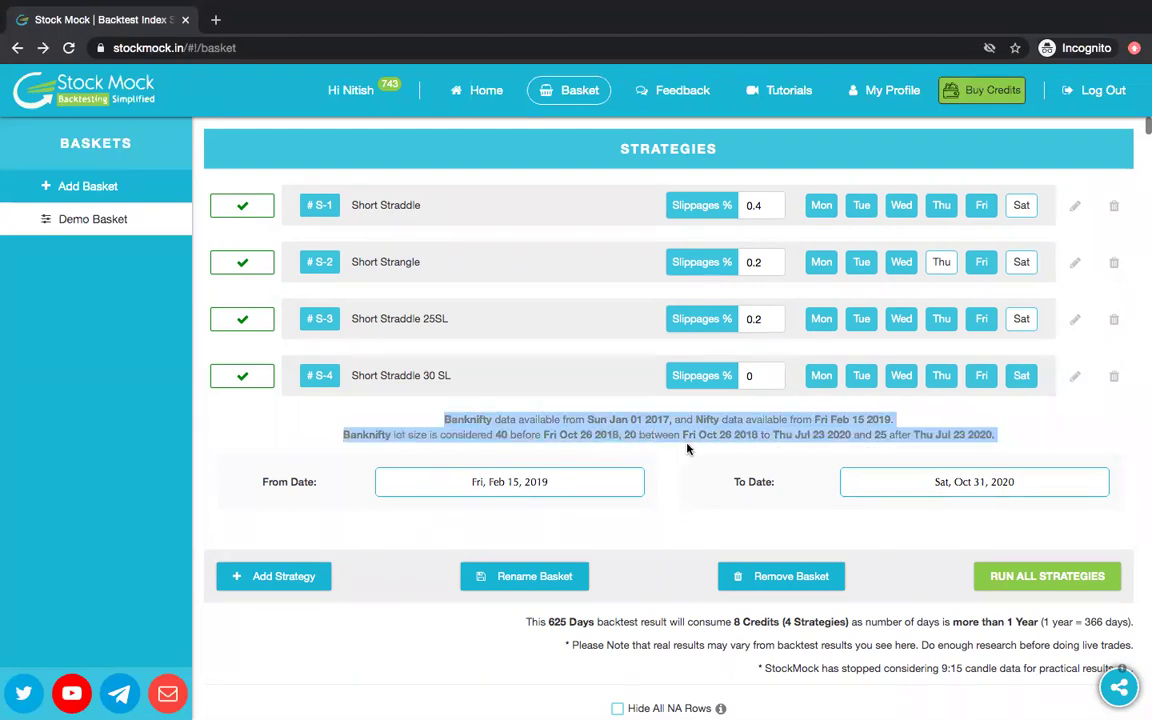
click(687, 449)
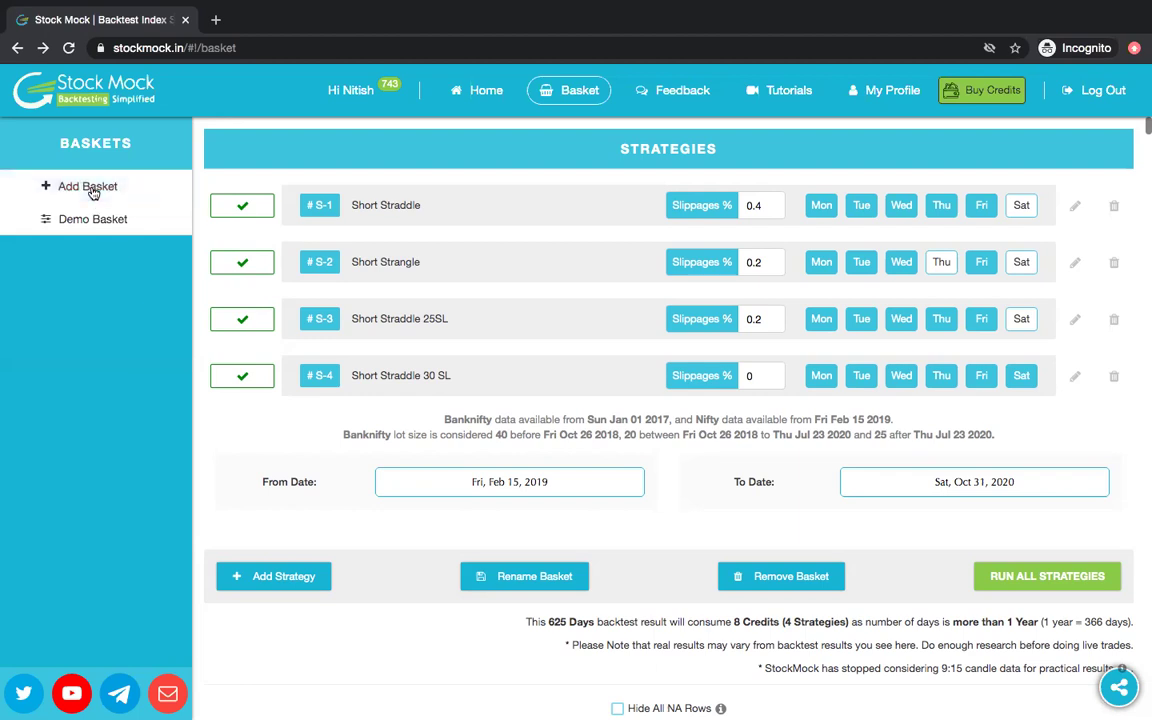
Step: Remove the Demo Basket and add a new basket named "Comparison"
click(769, 572)
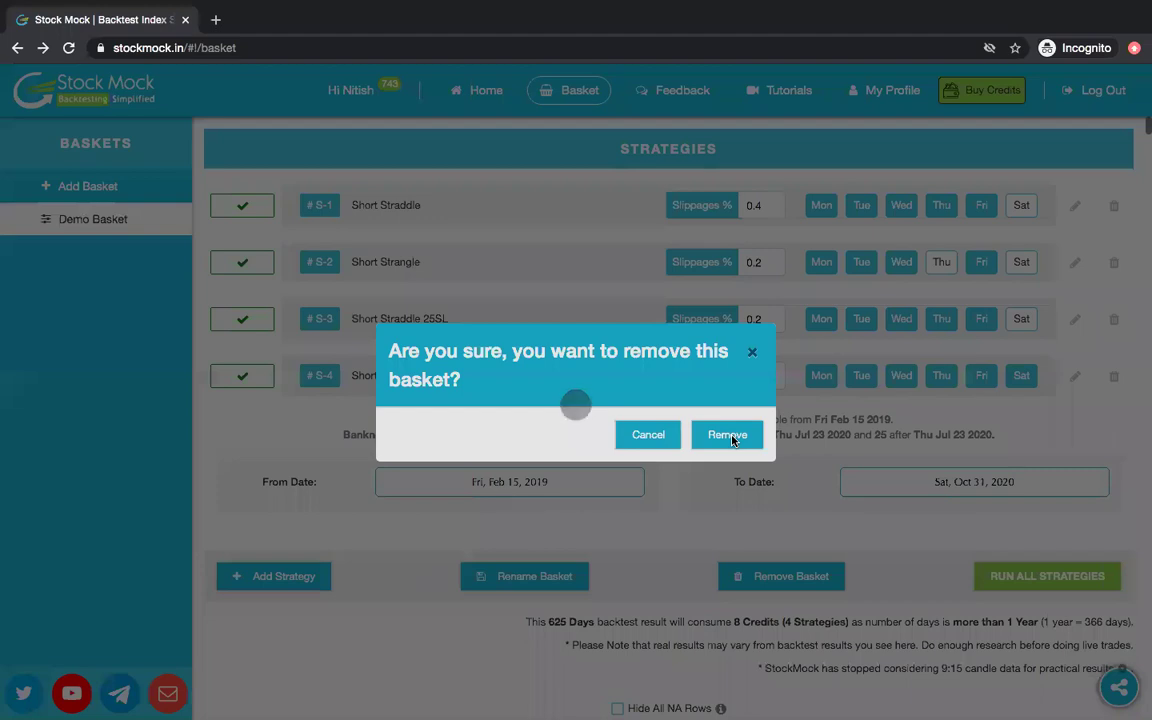
click(729, 437)
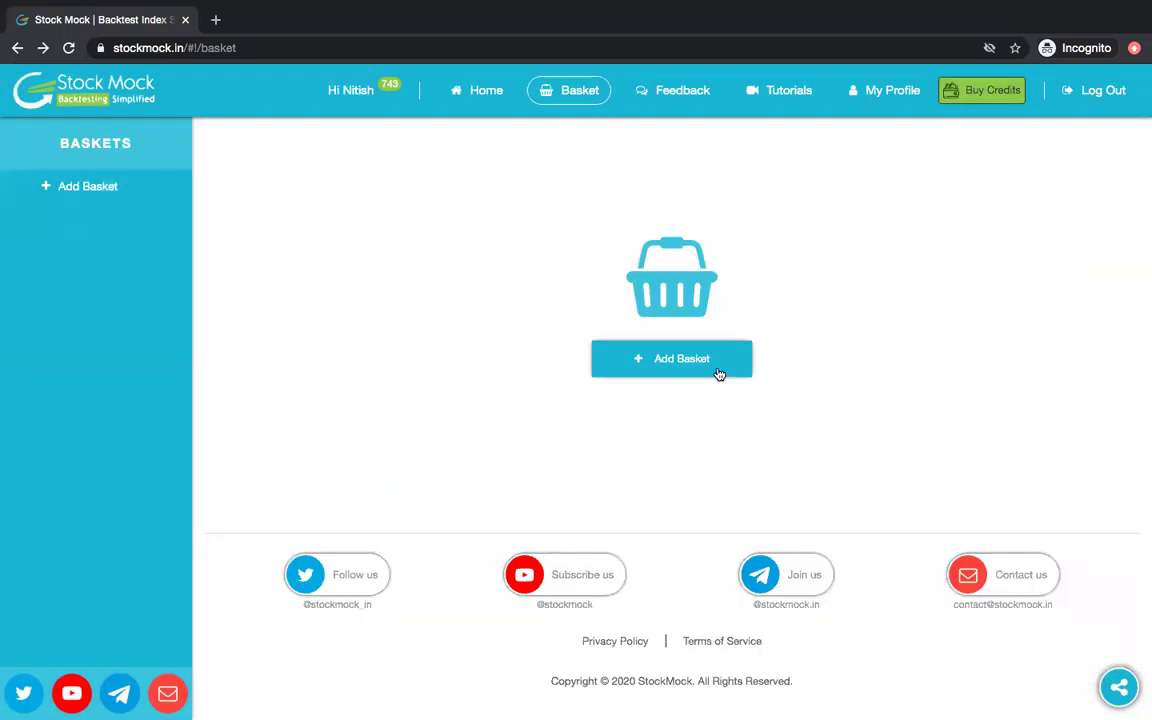
click(719, 374)
click(589, 388)
text(Com)
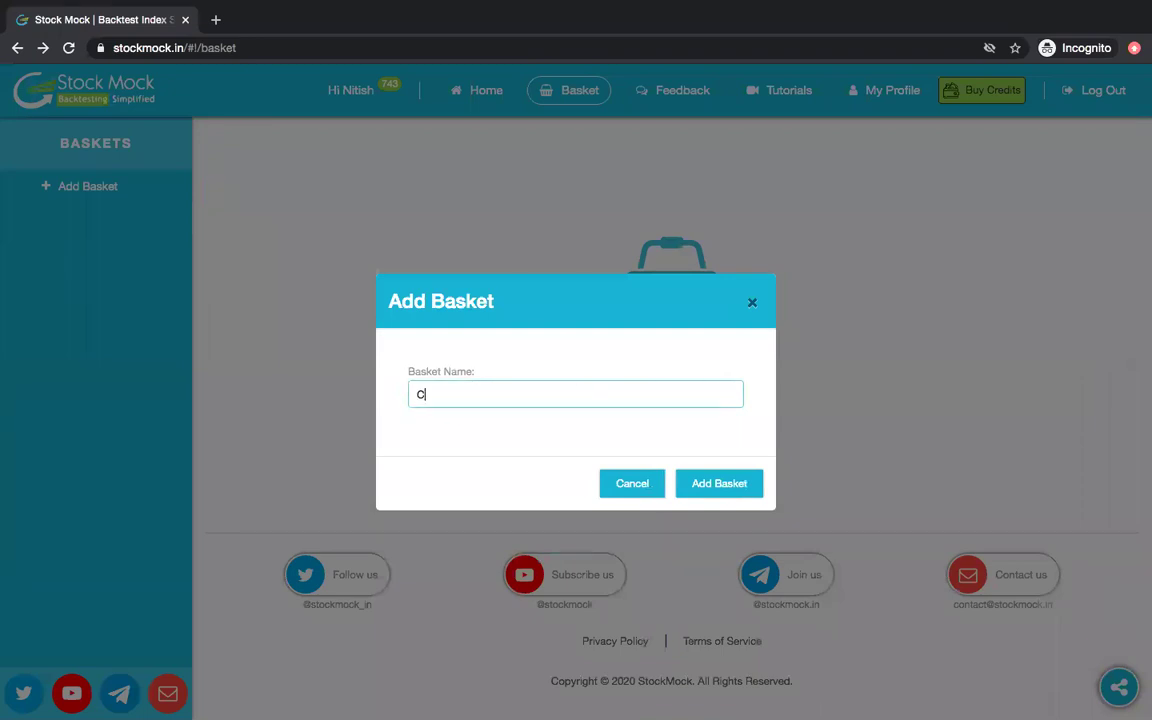
text(parison)
click(725, 484)
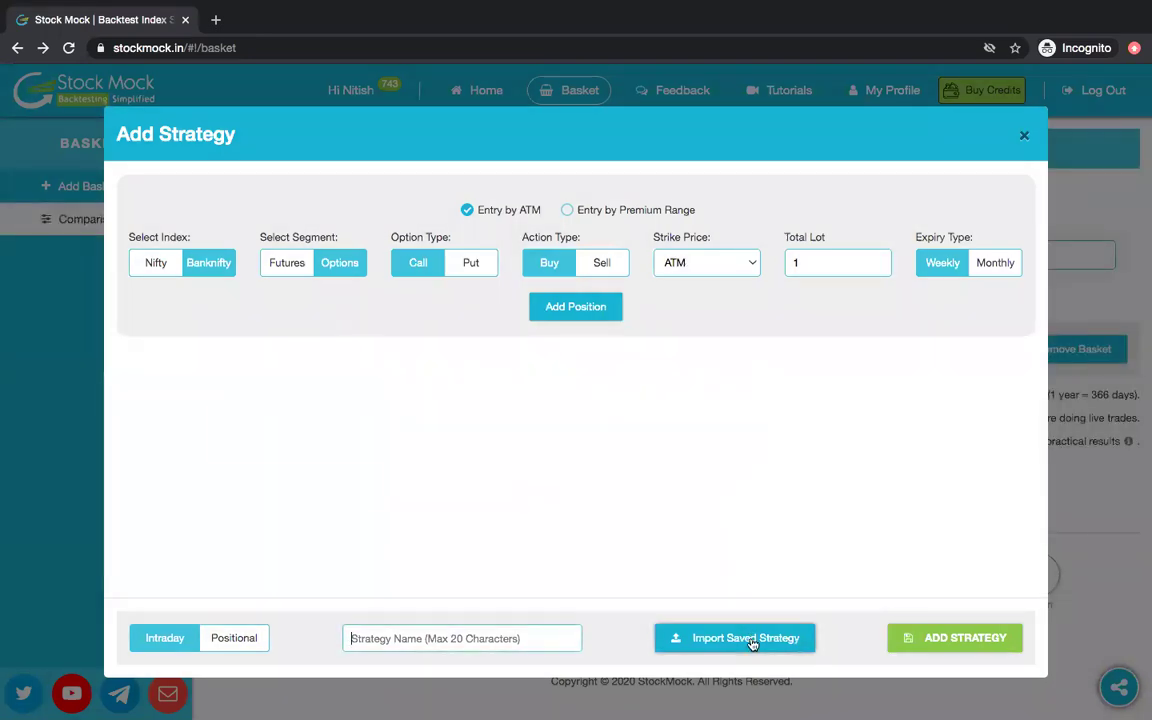
Step: Import the saved Short Straddle strategy as the basis for the Comparison basket's first strategy
click(751, 638)
click(504, 337)
click(720, 667)
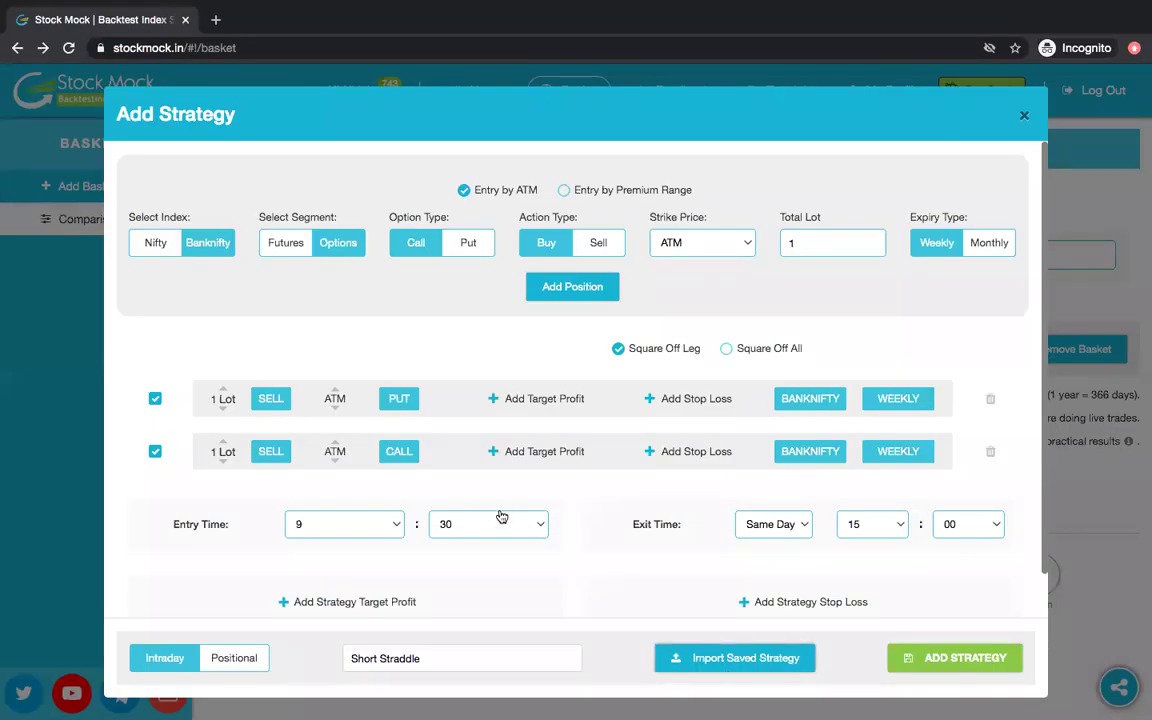
Step: Change both legs to Nifty, give each a 20% stop loss, and add the strategy to the basket
click(805, 398)
click(803, 453)
click(687, 398)
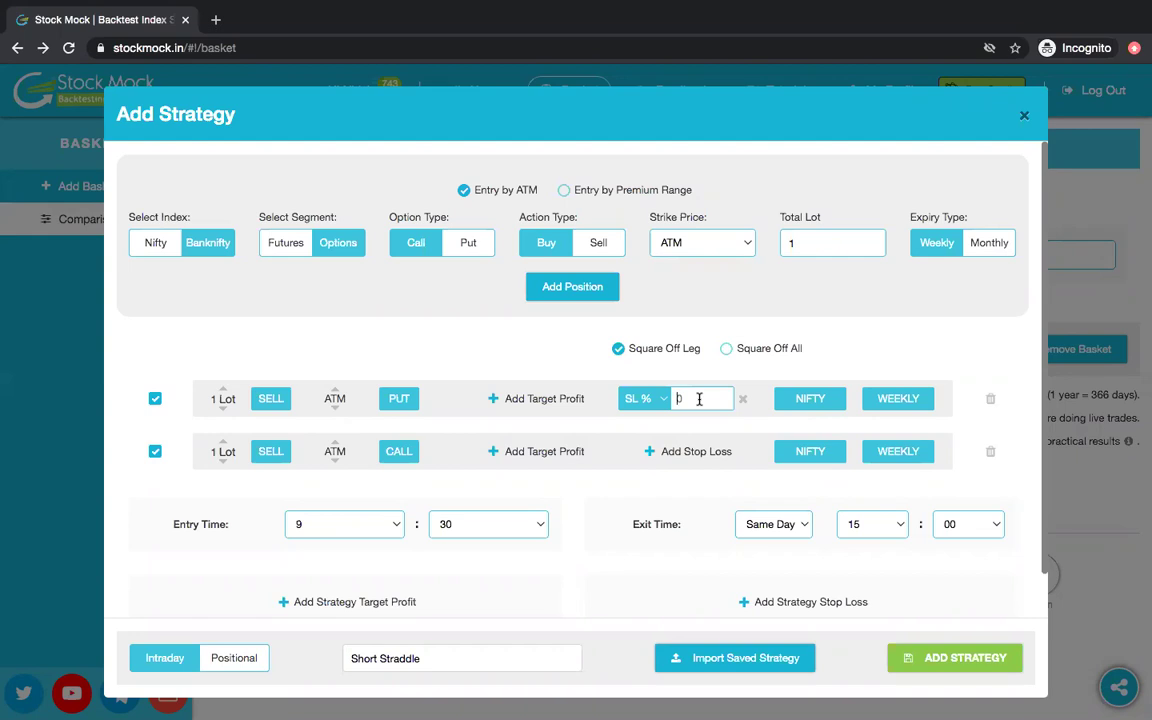
text(0)
click(688, 451)
text(20)
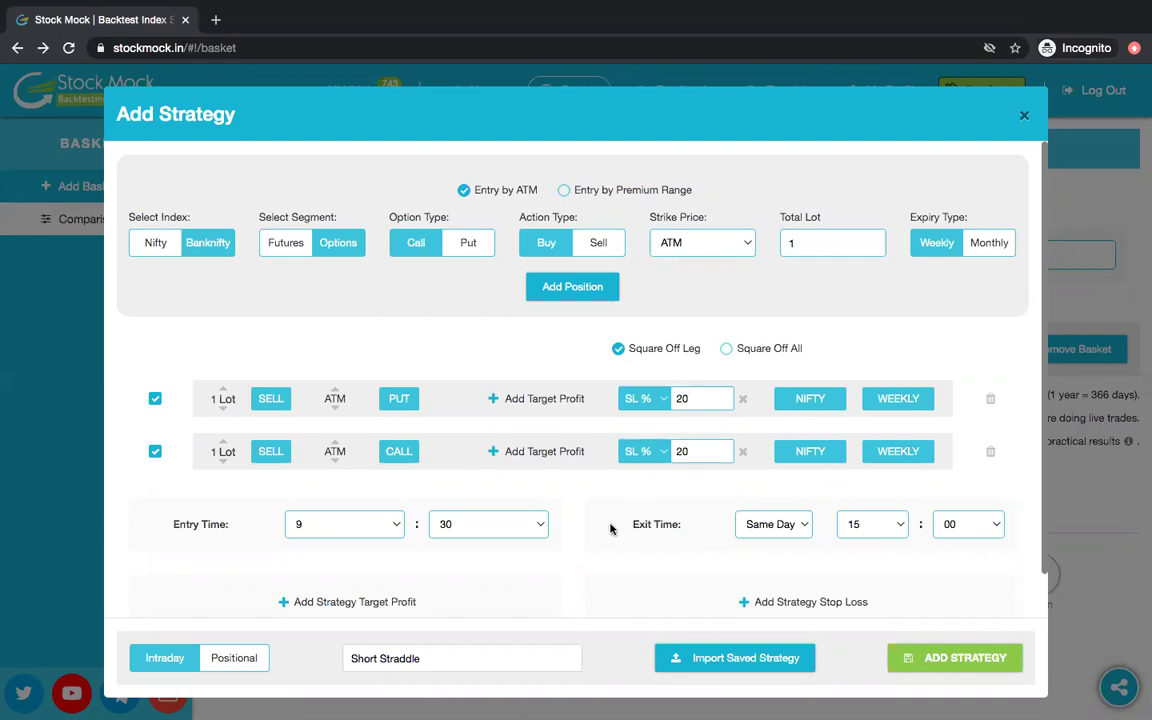
click(958, 668)
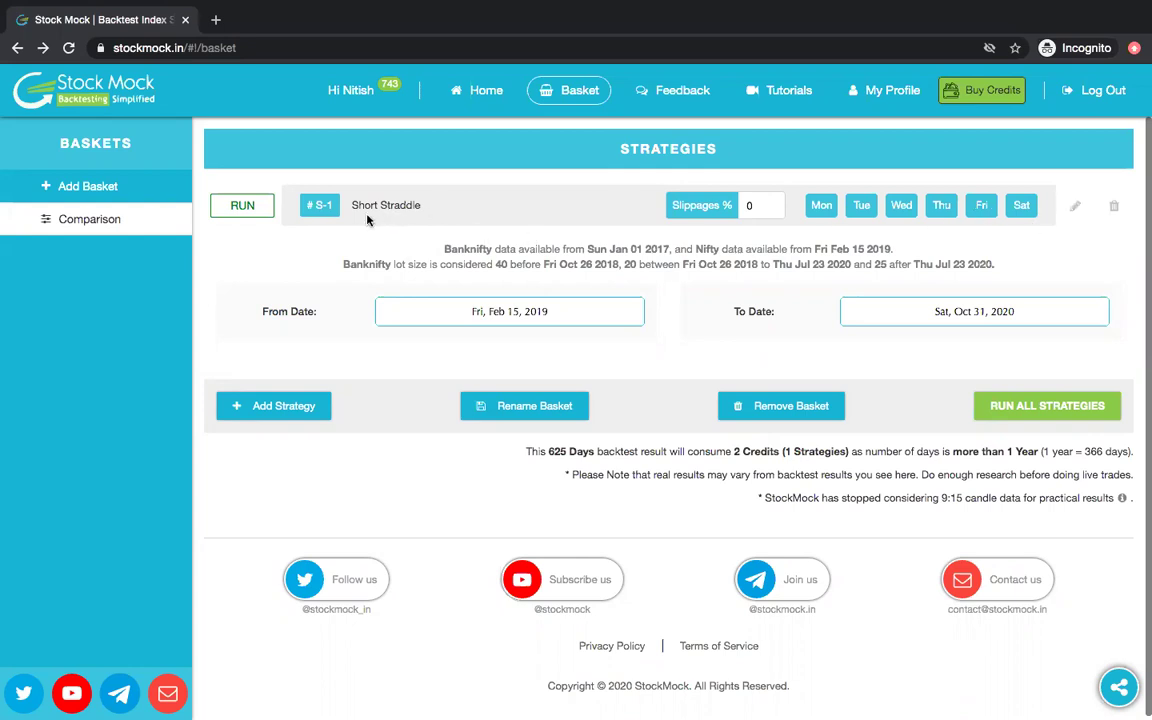
Step: Rename strategy S-1 in the Comparison basket to "20SL" and update it
click(1075, 206)
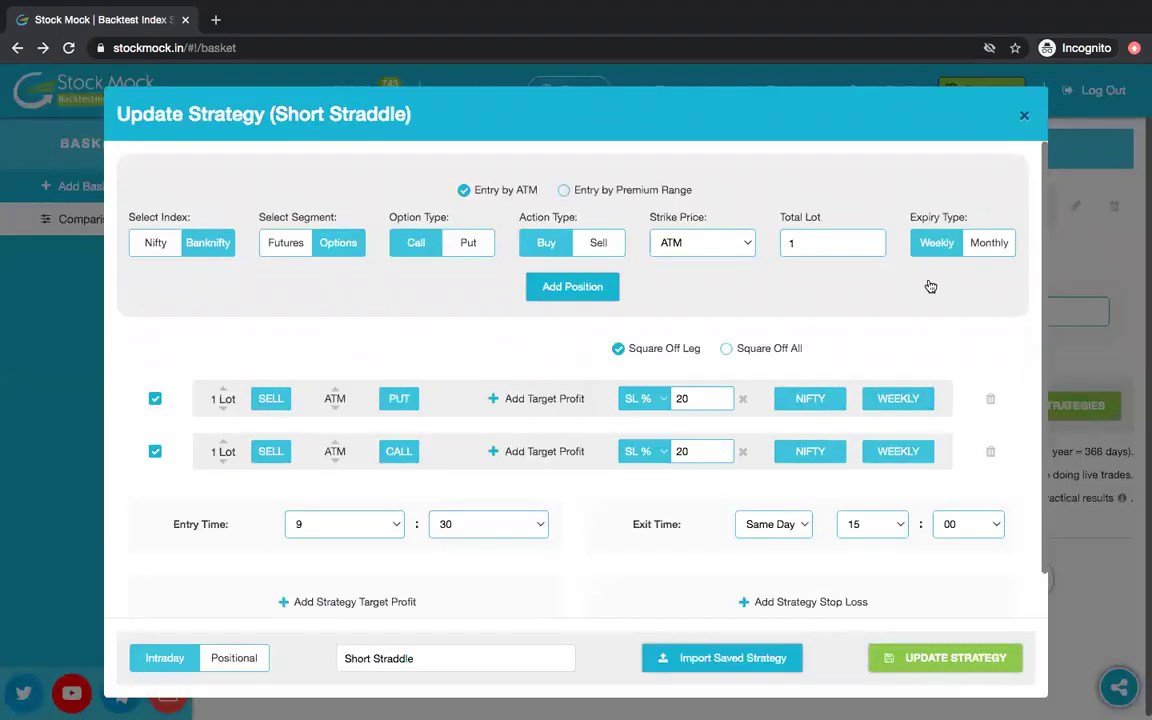
triple_click(463, 659)
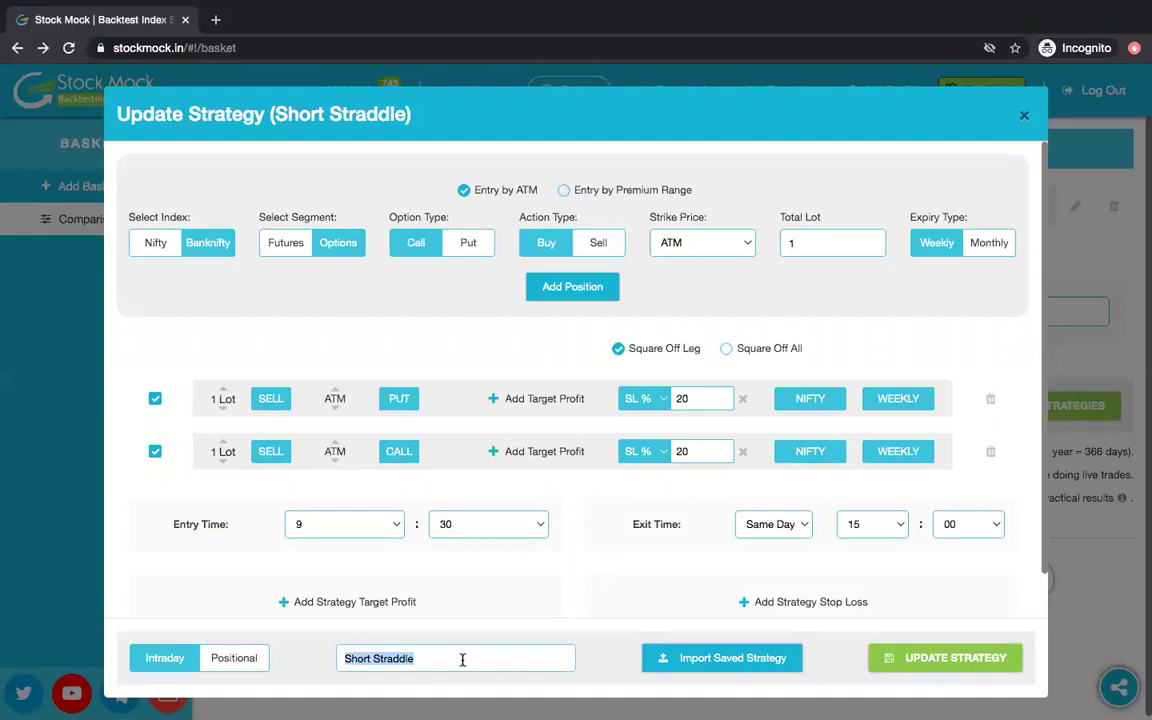
text(20SL)
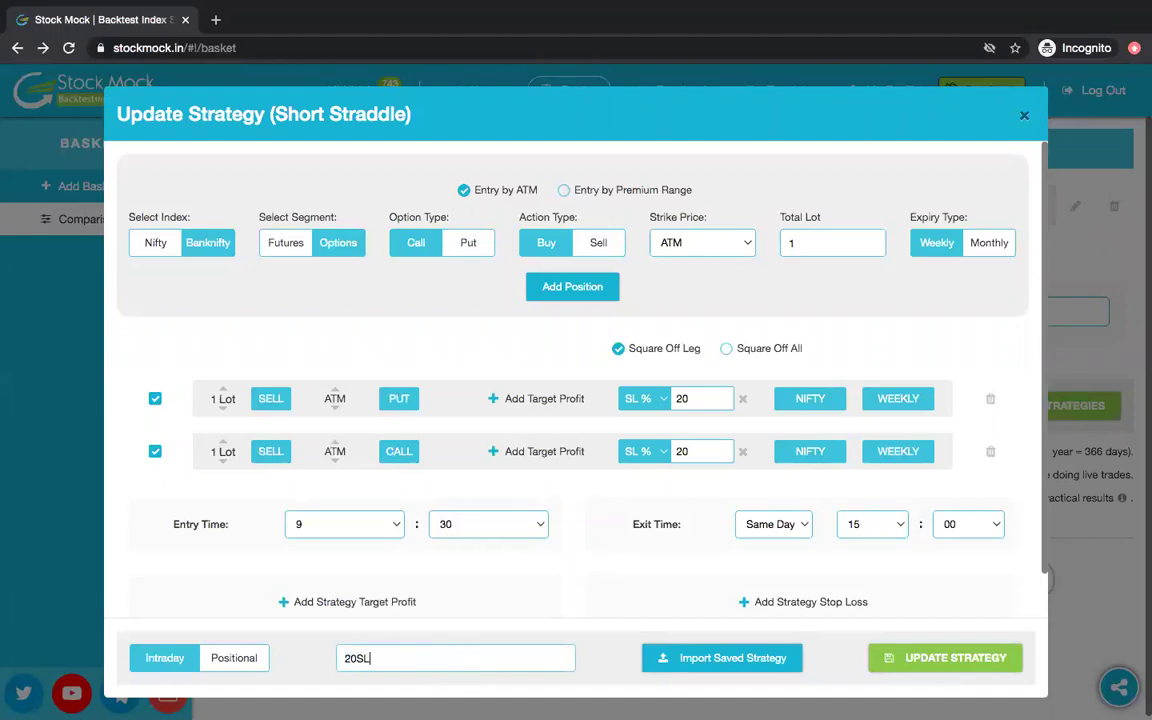
click(947, 657)
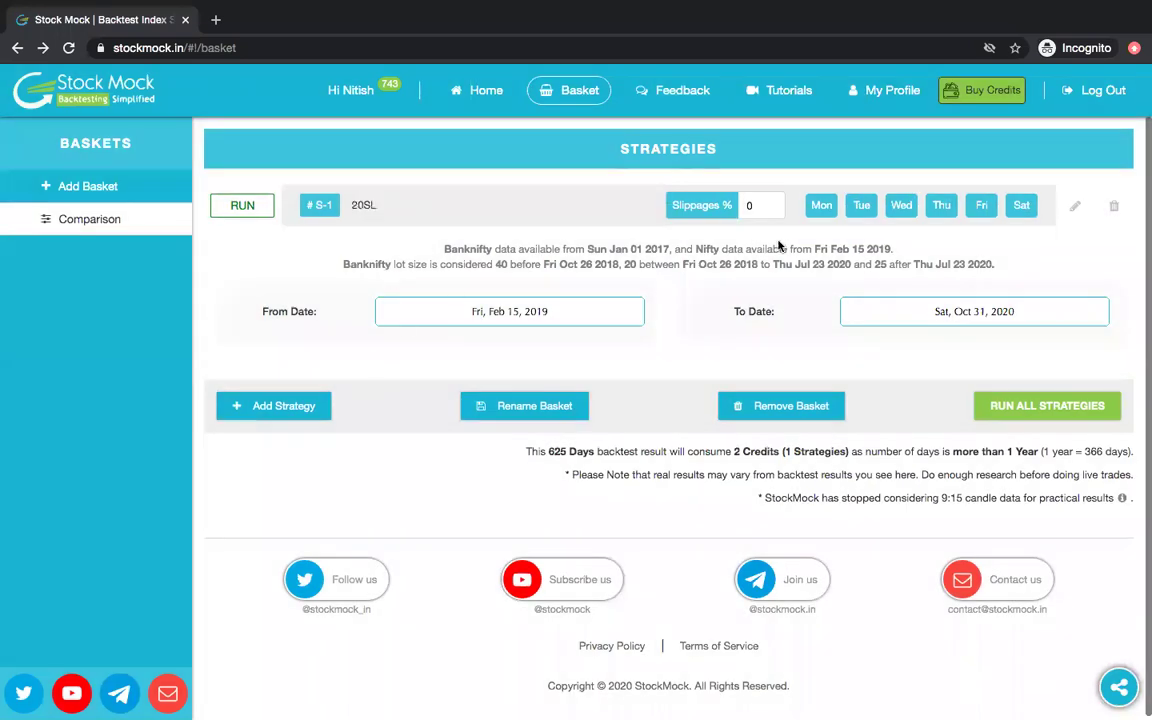
Step: Start a second strategy for the basket by importing the saved Short Straddle strategy
click(310, 406)
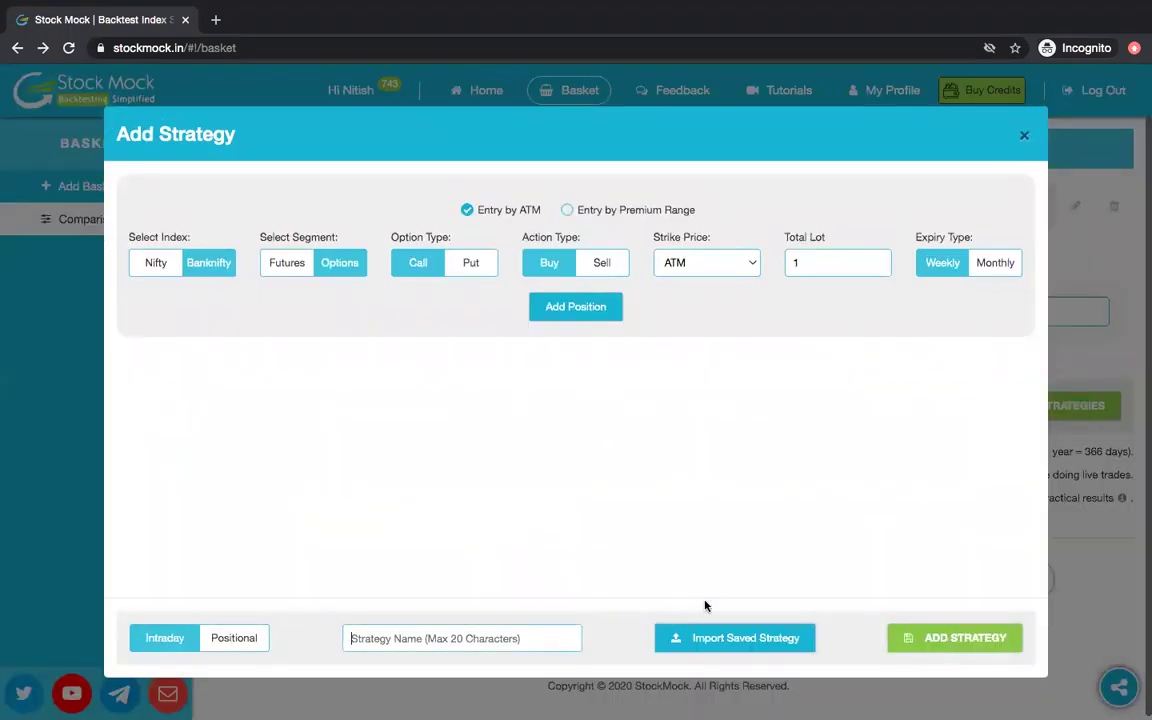
click(728, 637)
click(458, 334)
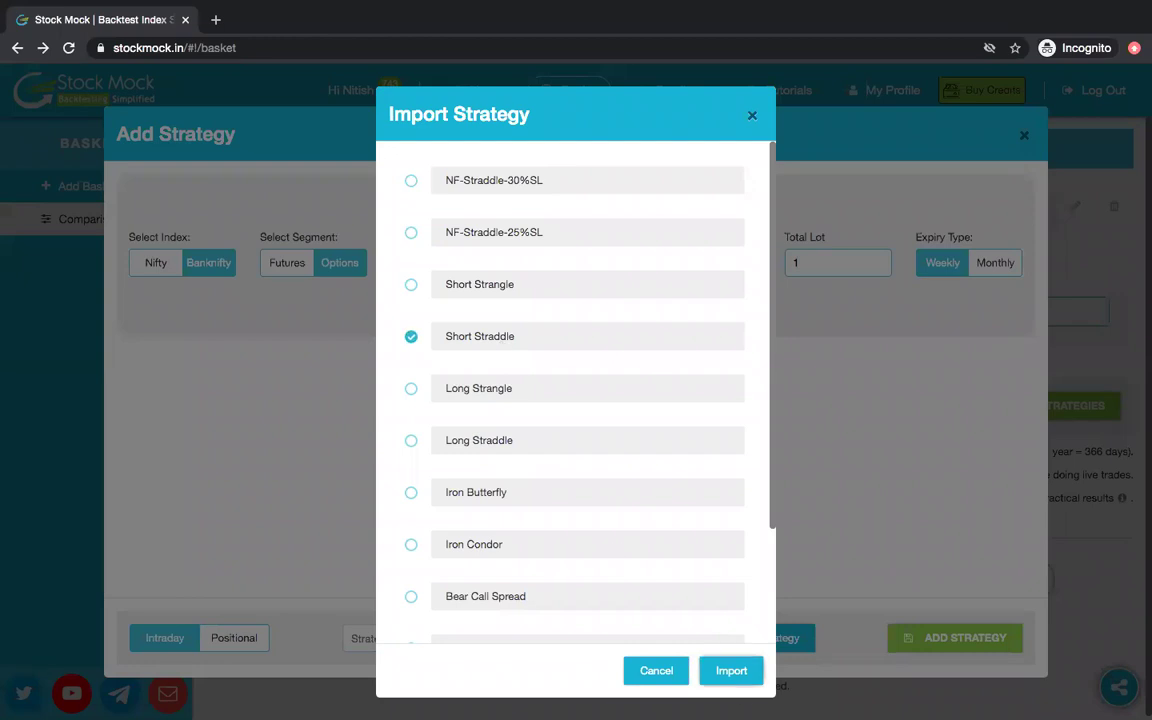
click(735, 676)
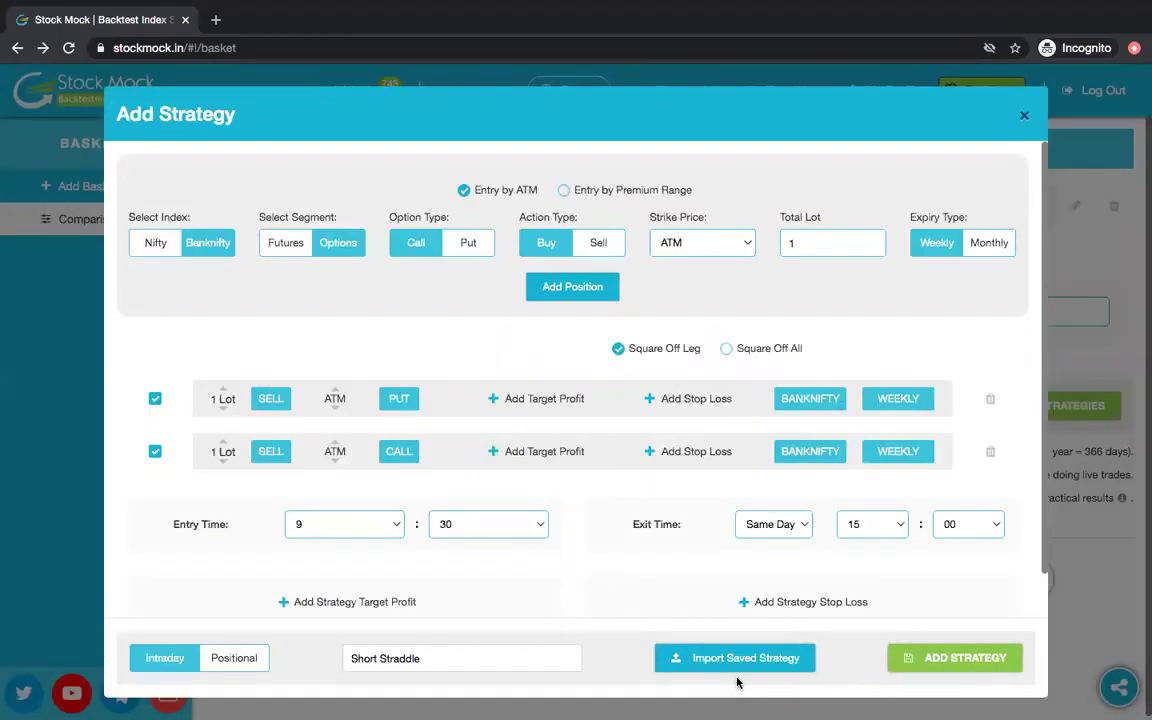
Step: Give the put and call legs a 25% stop loss each and switch their index to Nifty
click(696, 398)
text(25)
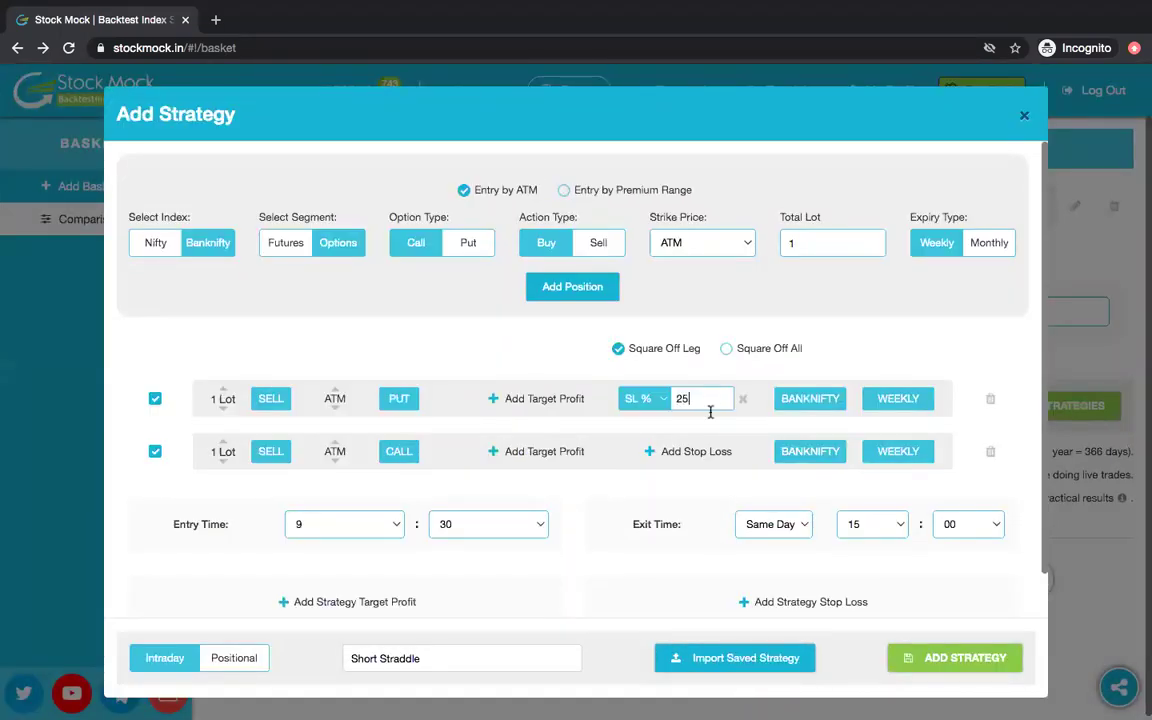
click(696, 451)
text(25)
click(836, 399)
click(831, 451)
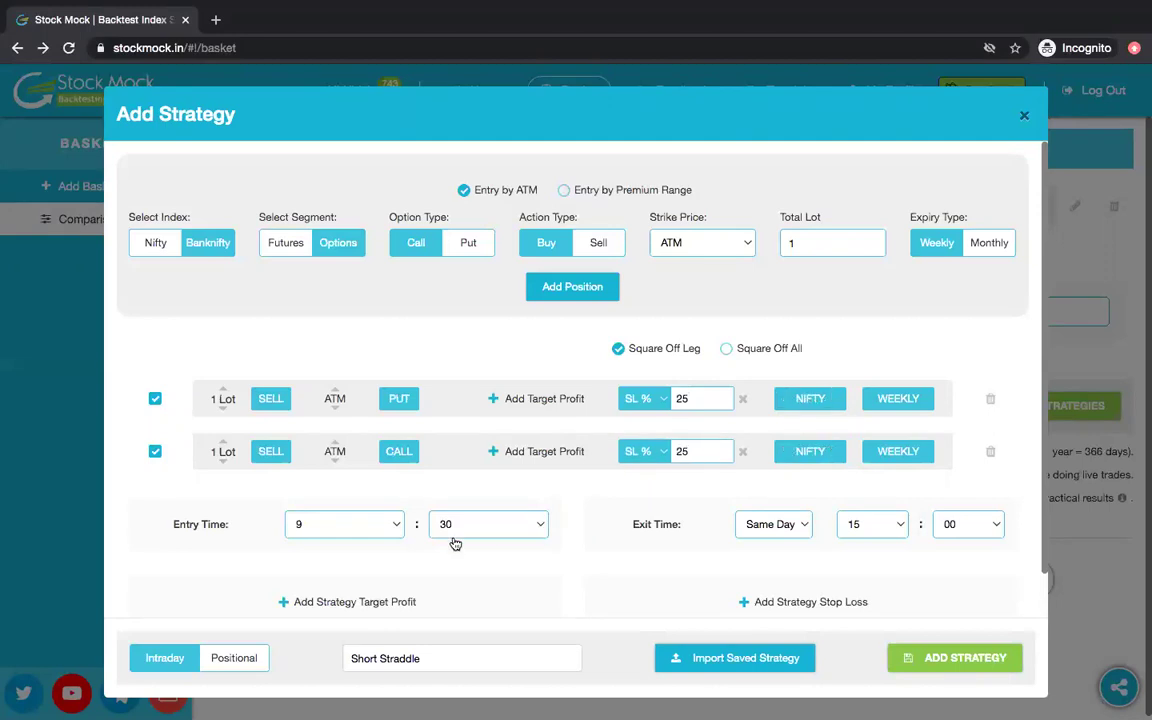
Step: Name the strategy "25SL" and add it to the Comparison basket
triple_click(440, 656)
text(25SL)
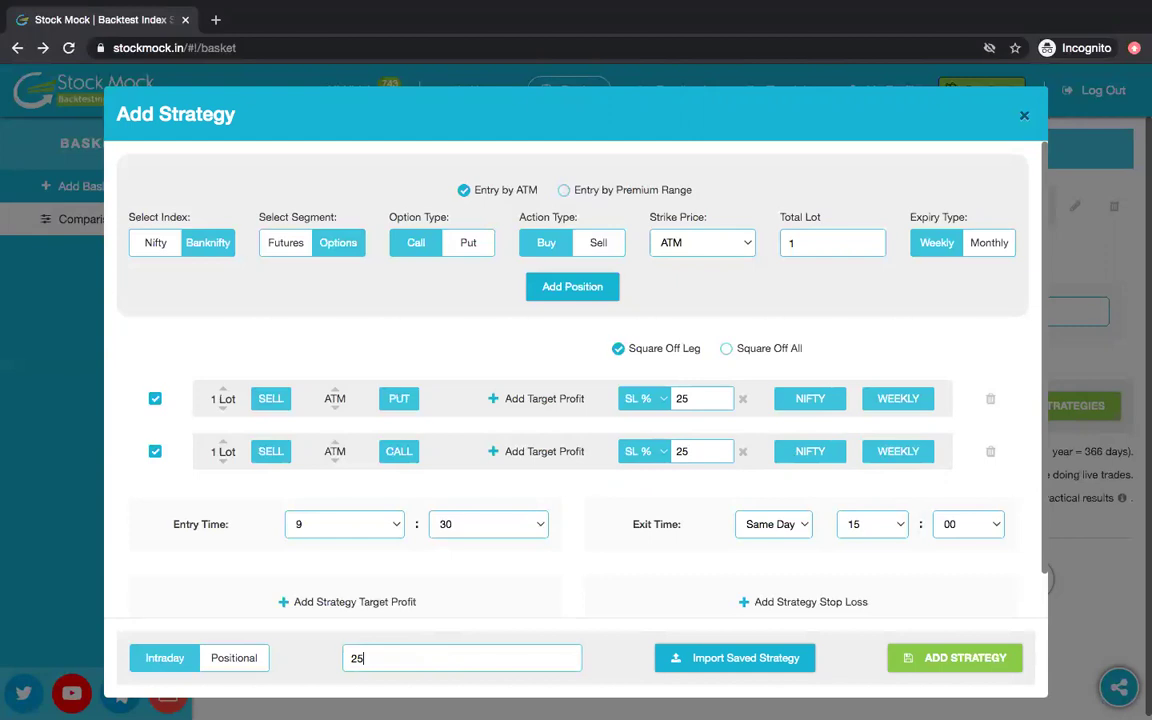
click(893, 657)
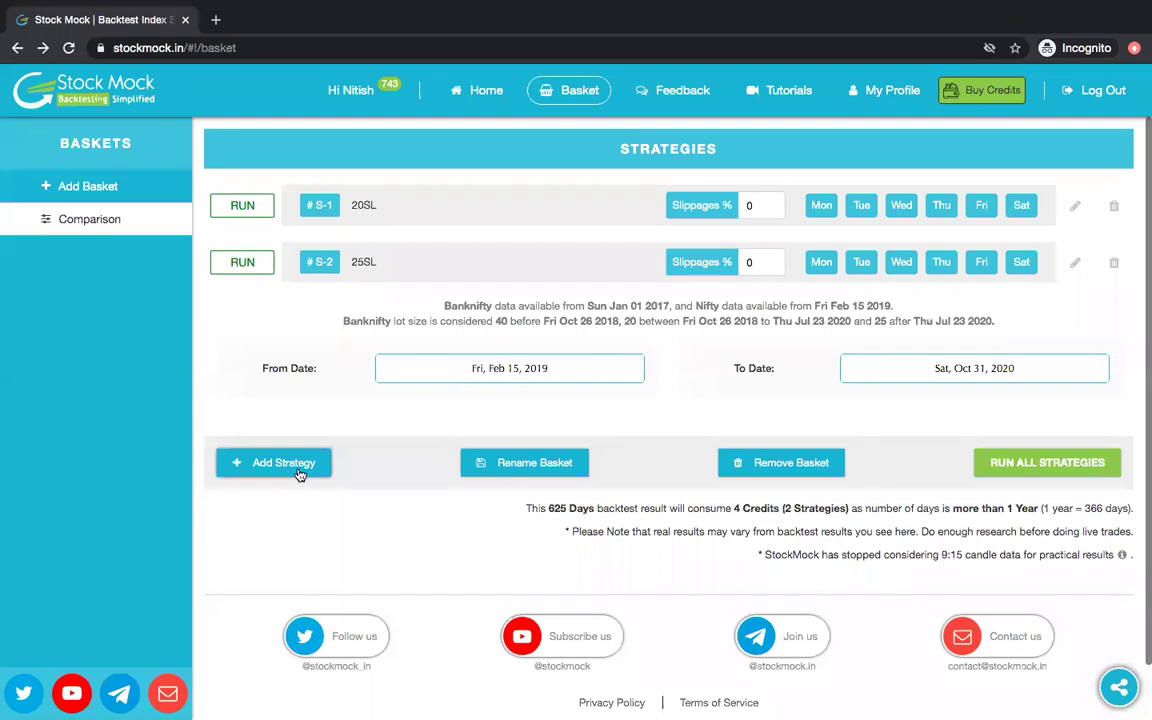
Step: Start a third strategy for the basket by importing the saved Short Straddle strategy again
click(298, 474)
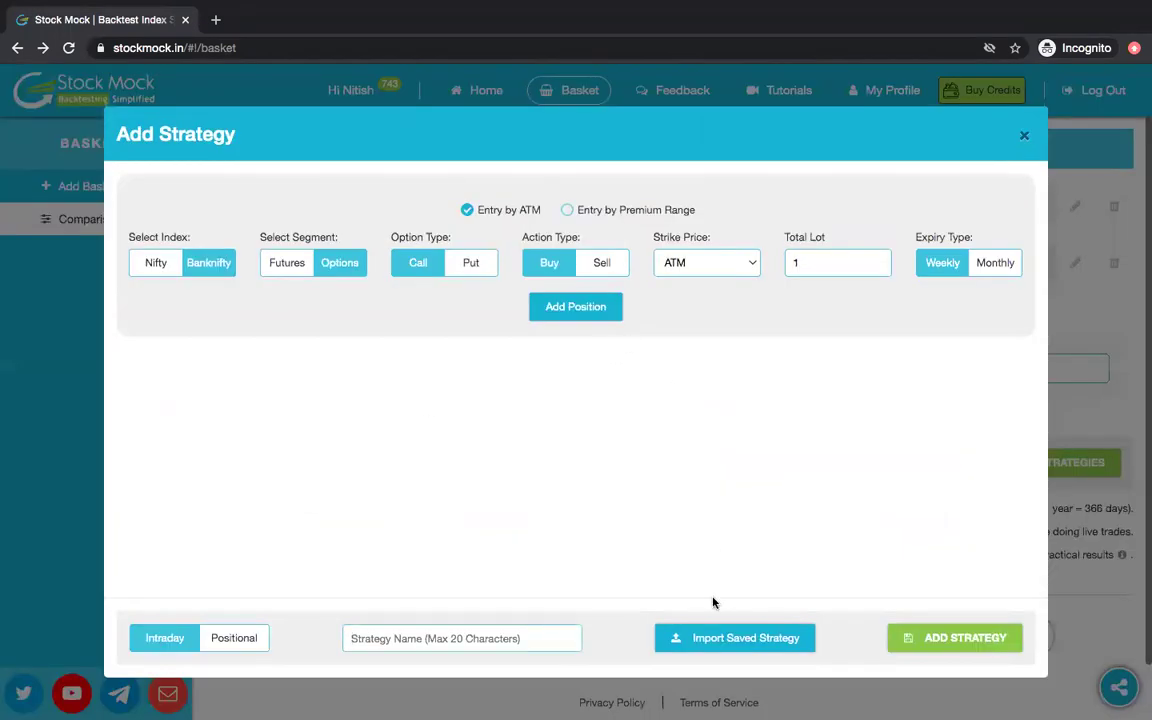
click(728, 631)
click(494, 337)
click(730, 669)
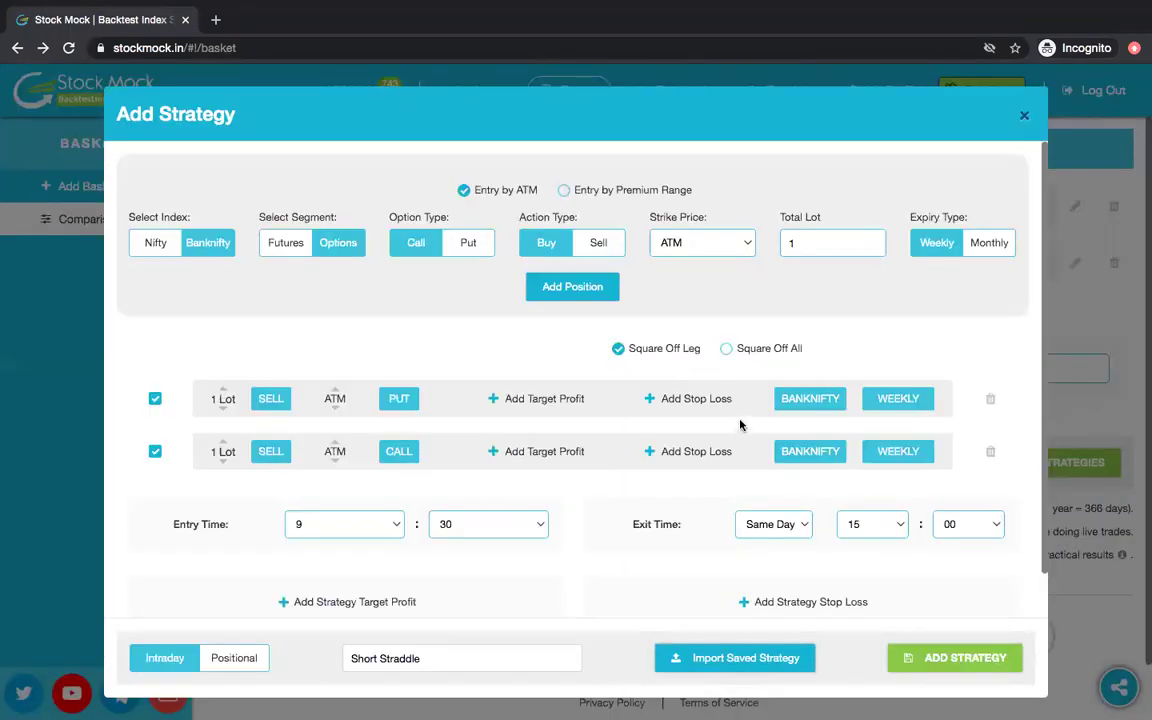
Step: Switch the put and call legs to Nifty and set a 30% stop loss on each
click(810, 398)
click(802, 453)
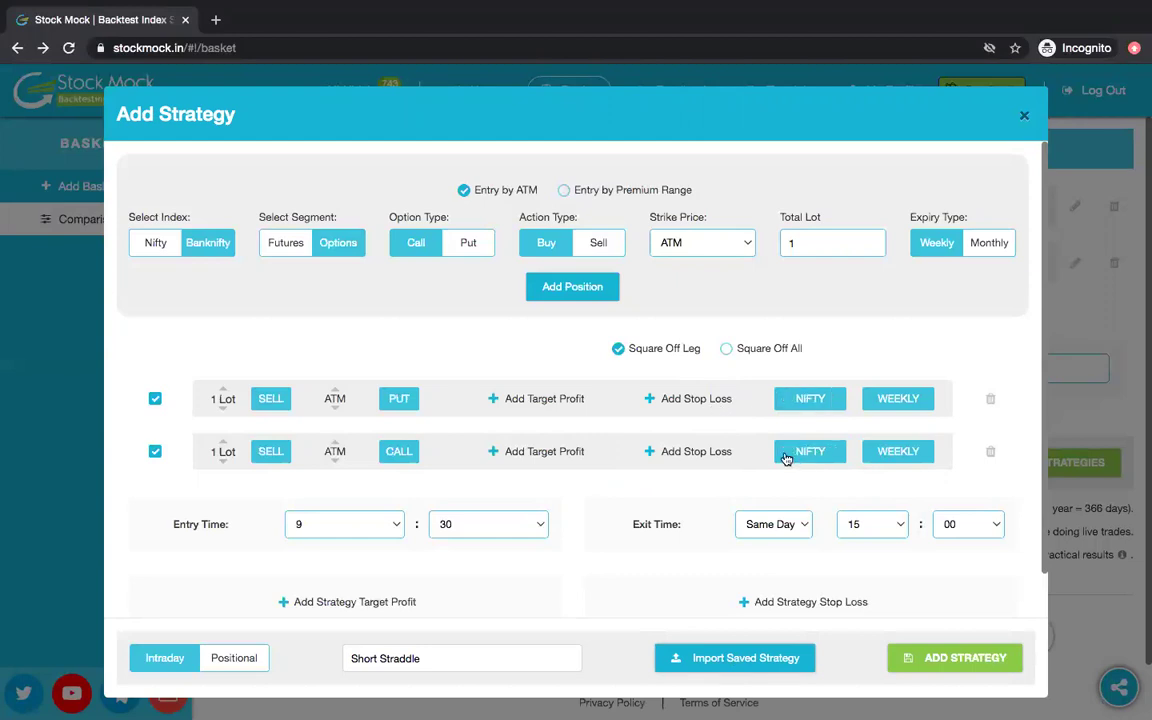
click(690, 398)
text(30)
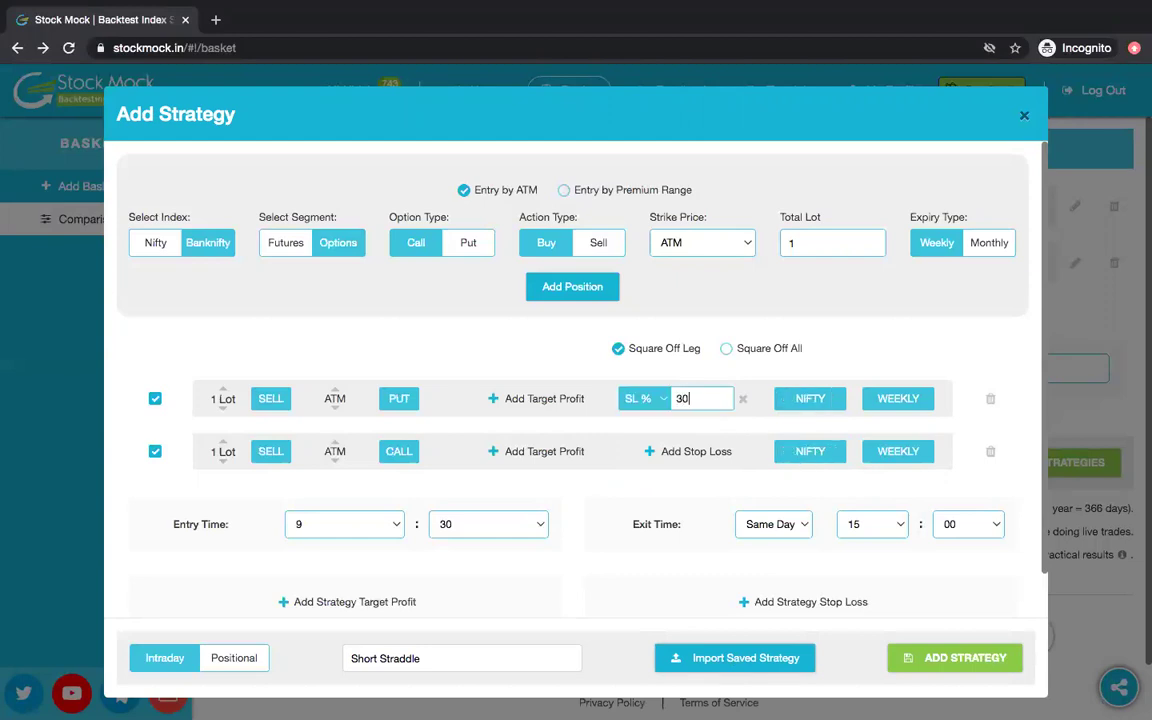
click(690, 451)
text(30)
Step: Name the strategy "30SL" and add it to the Comparison basket
triple_click(496, 658)
text(30SL)
click(963, 659)
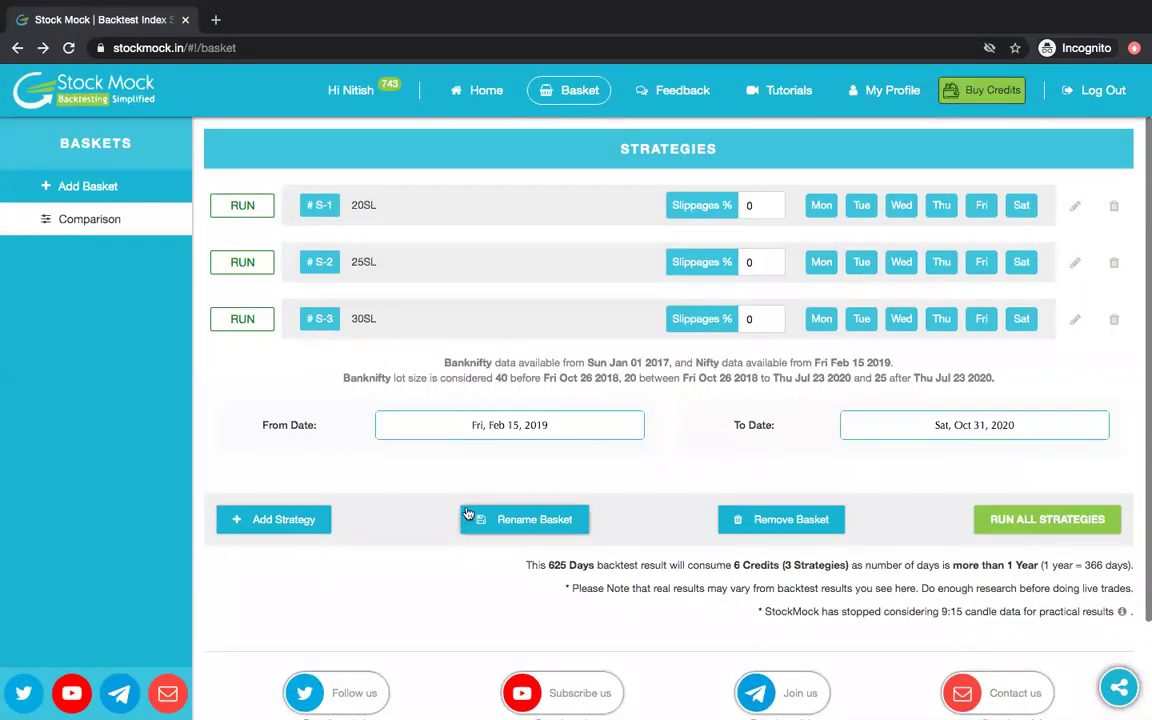
Step: Exclude Saturday from all three strategies and run the backtest for the whole Comparison basket
click(1021, 205)
click(1022, 262)
click(1021, 319)
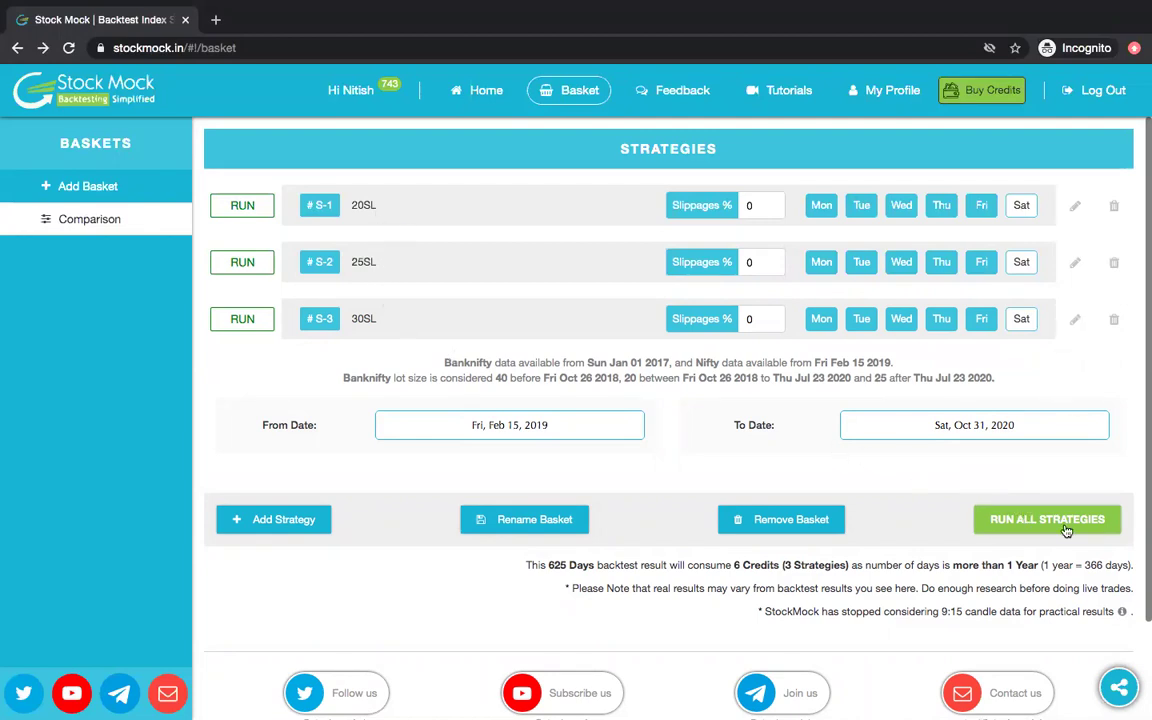
click(1025, 519)
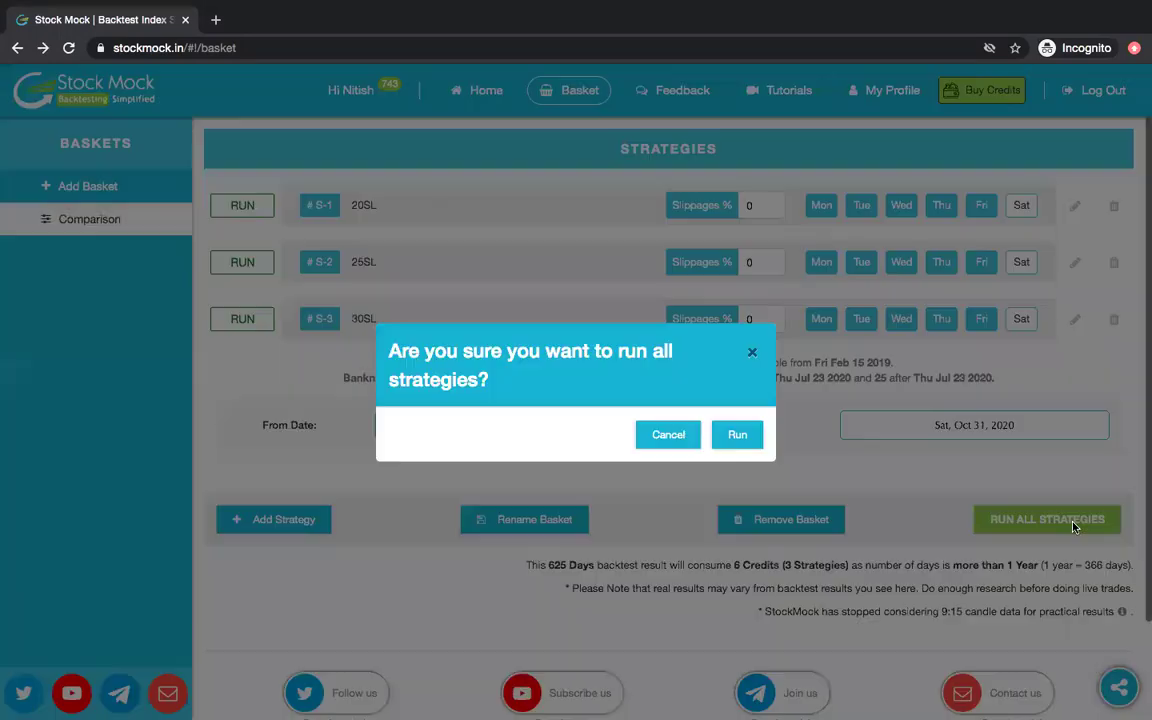
click(737, 434)
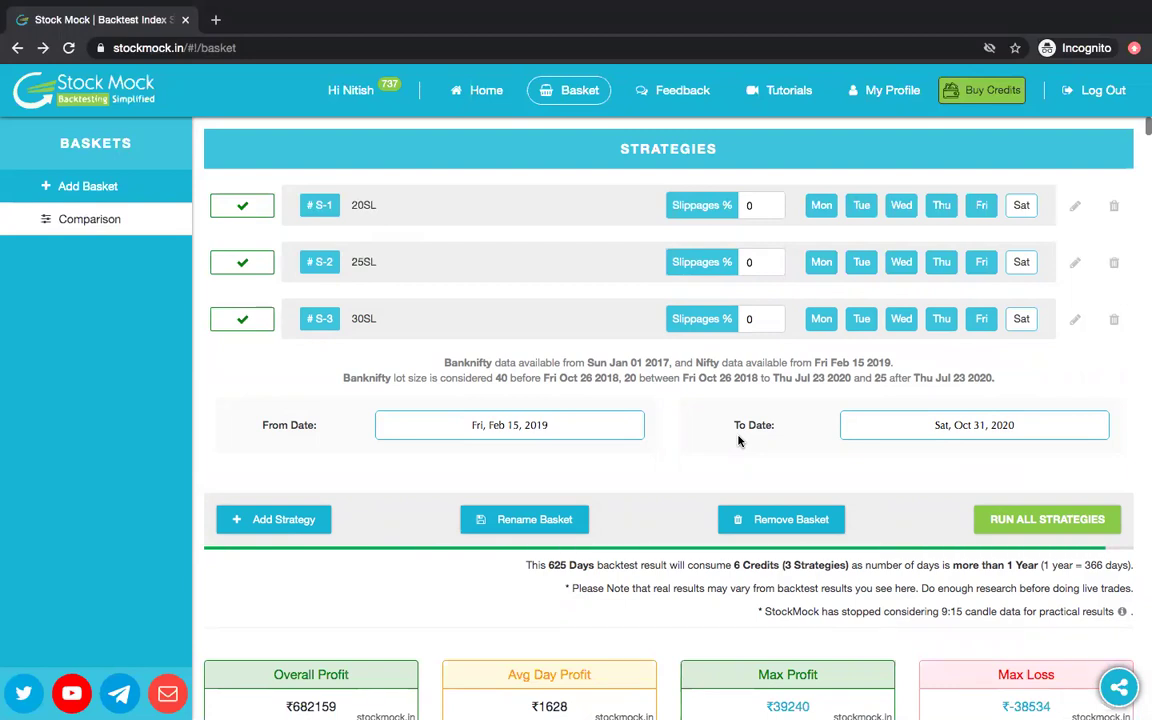
Step: Compare the three strategies' average day profit and maximum profit in the Compare Stats table of the backtest results
scroll(739, 441, down, 1)
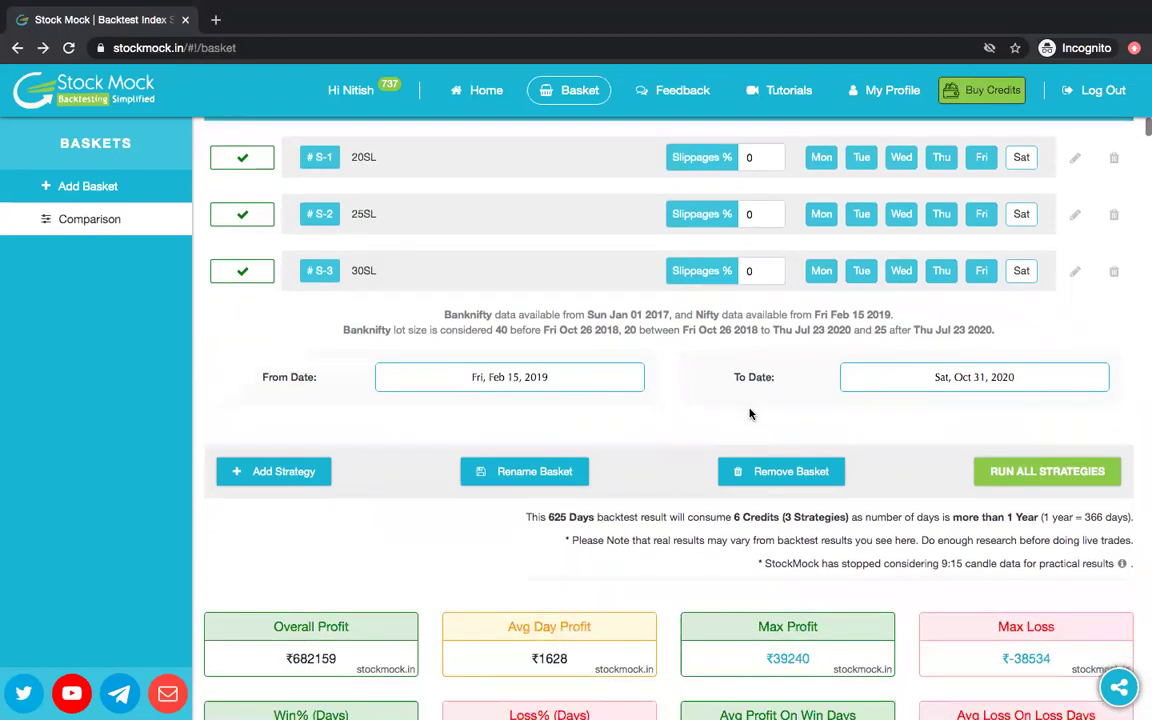
scroll(651, 566, down, 5)
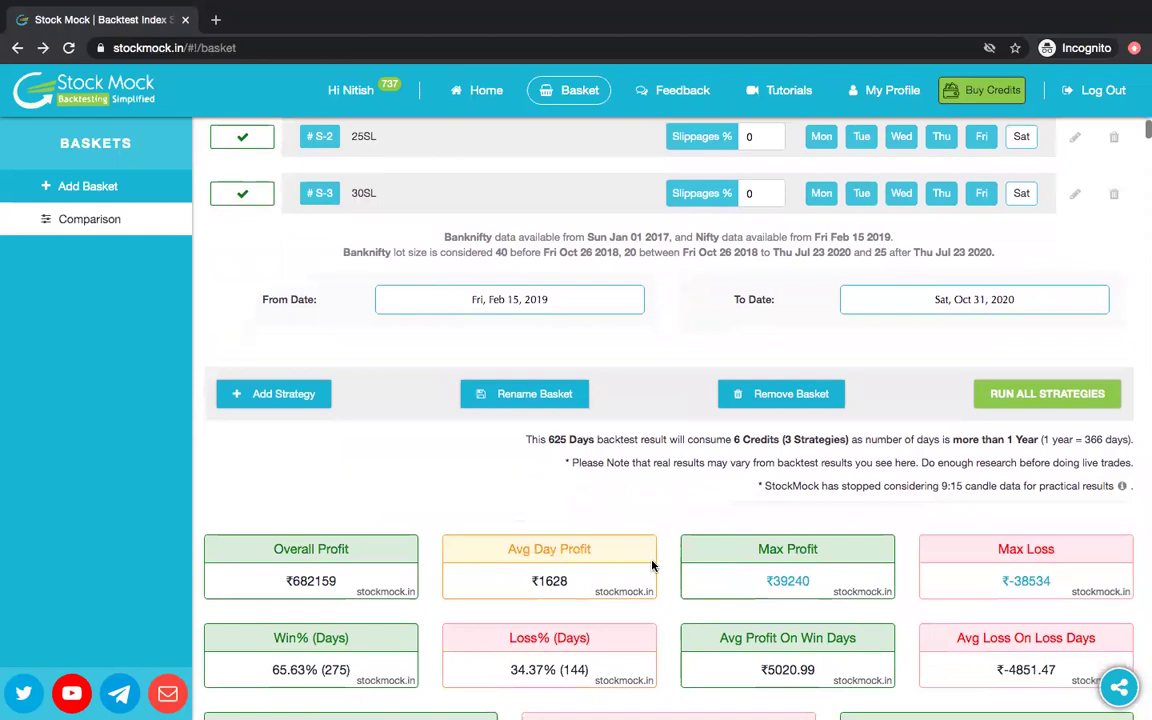
scroll(651, 562, down, 3)
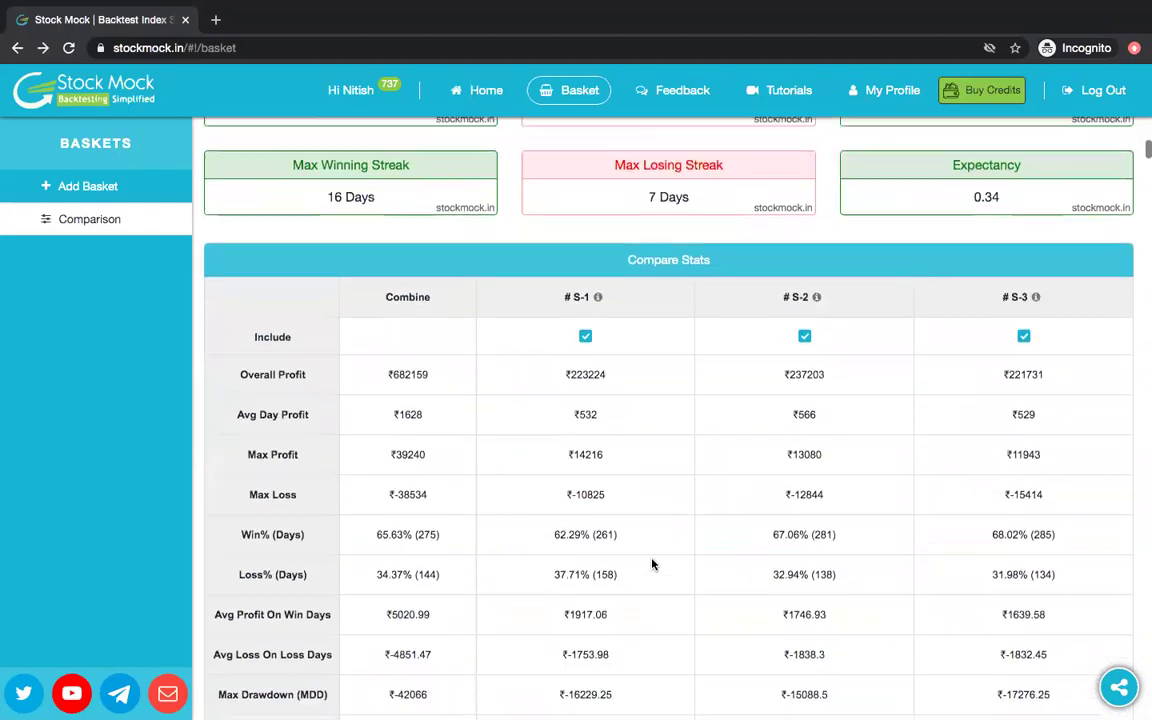
scroll(700, 480, down, 2)
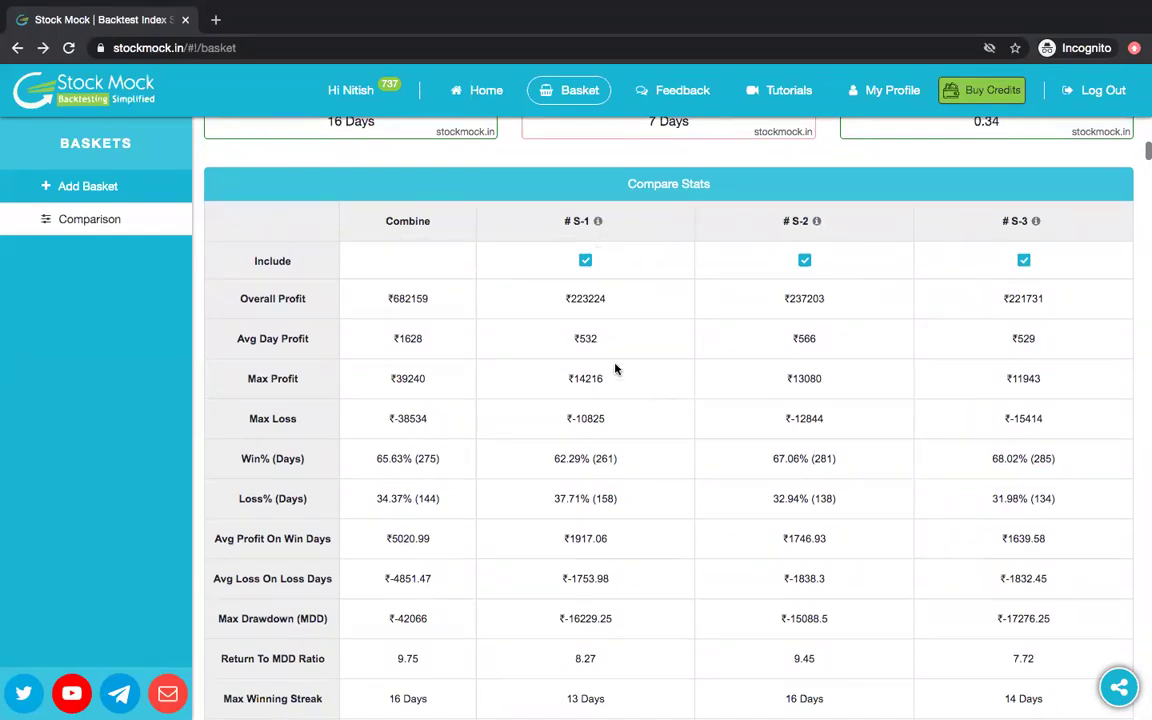
double_click(588, 338)
double_click(805, 338)
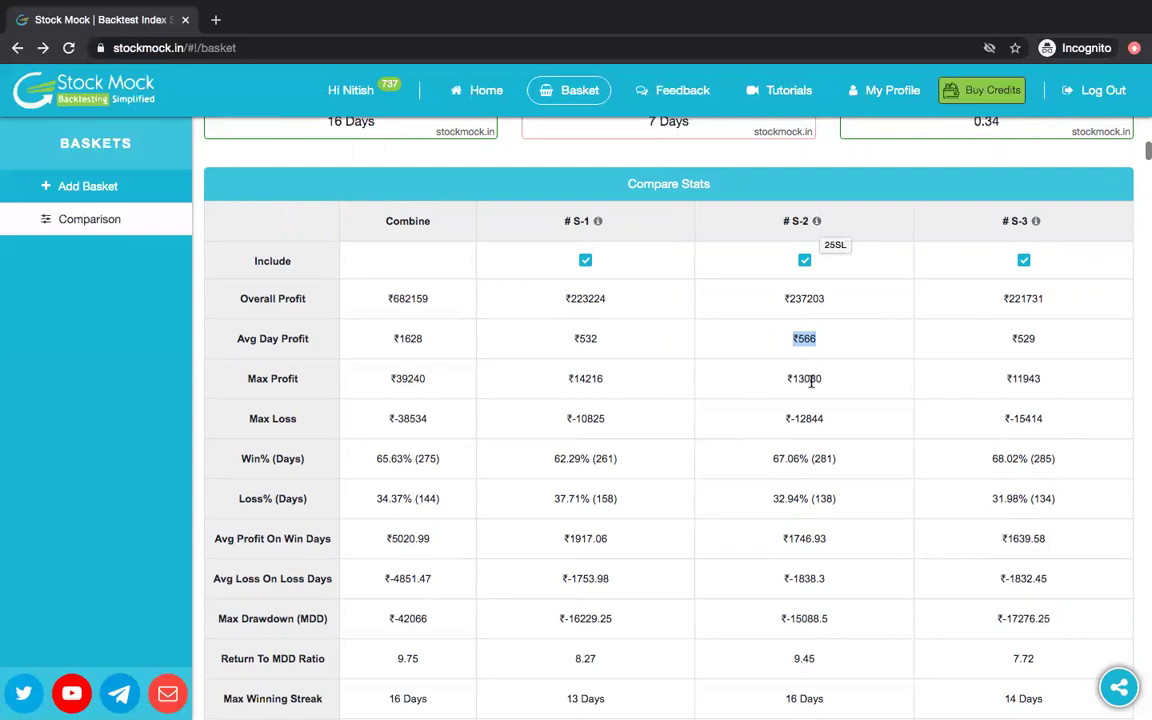
drag(824, 380, 790, 382)
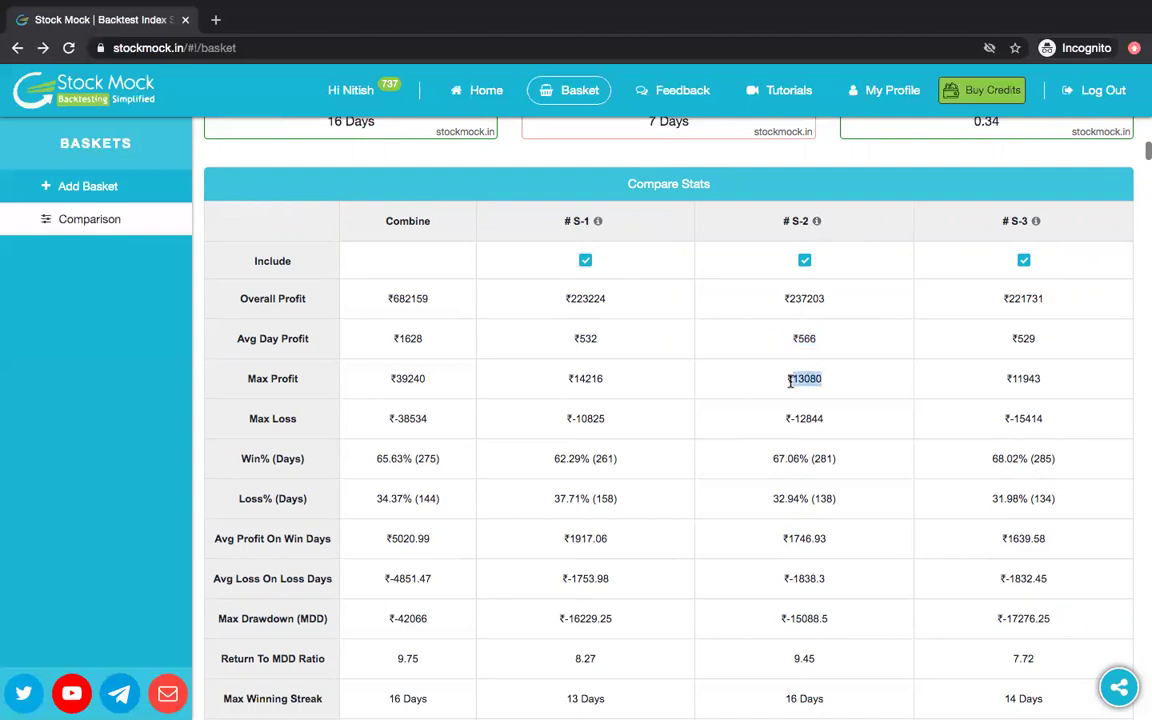
drag(604, 380, 577, 380)
click(577, 380)
Step: Import the saved Short Straddle strategy, name it "35SL" and add it to the Comparison basket
scroll(576, 380, up, 10)
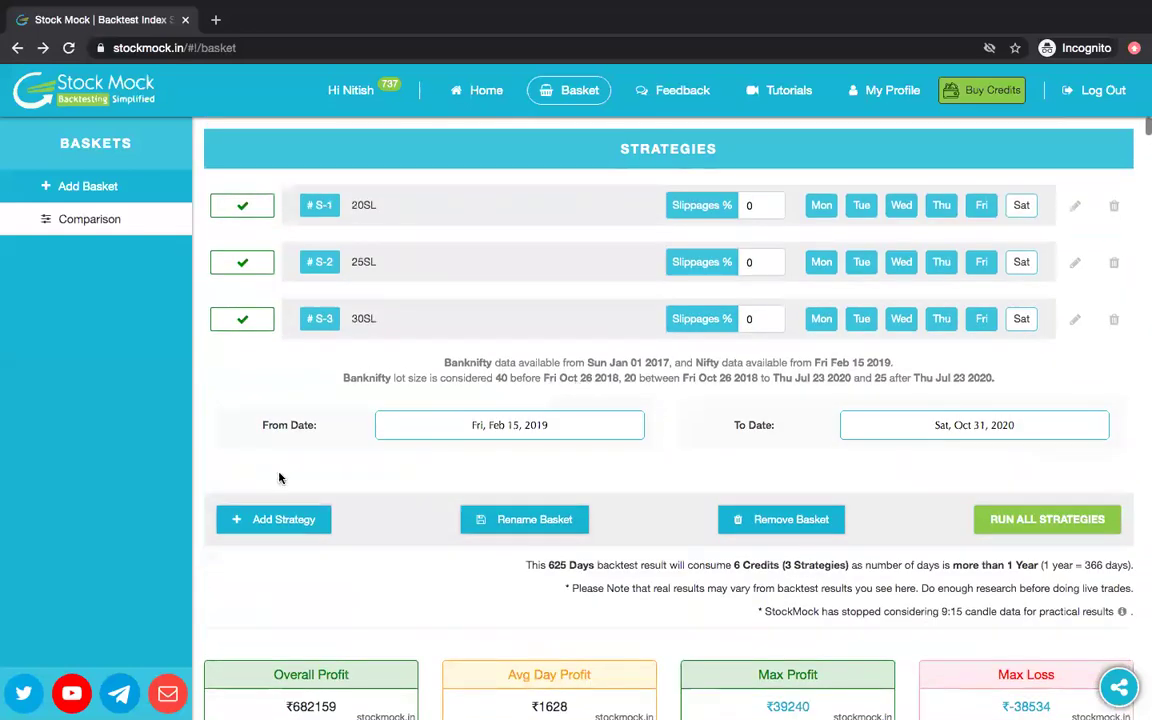
click(278, 519)
click(746, 637)
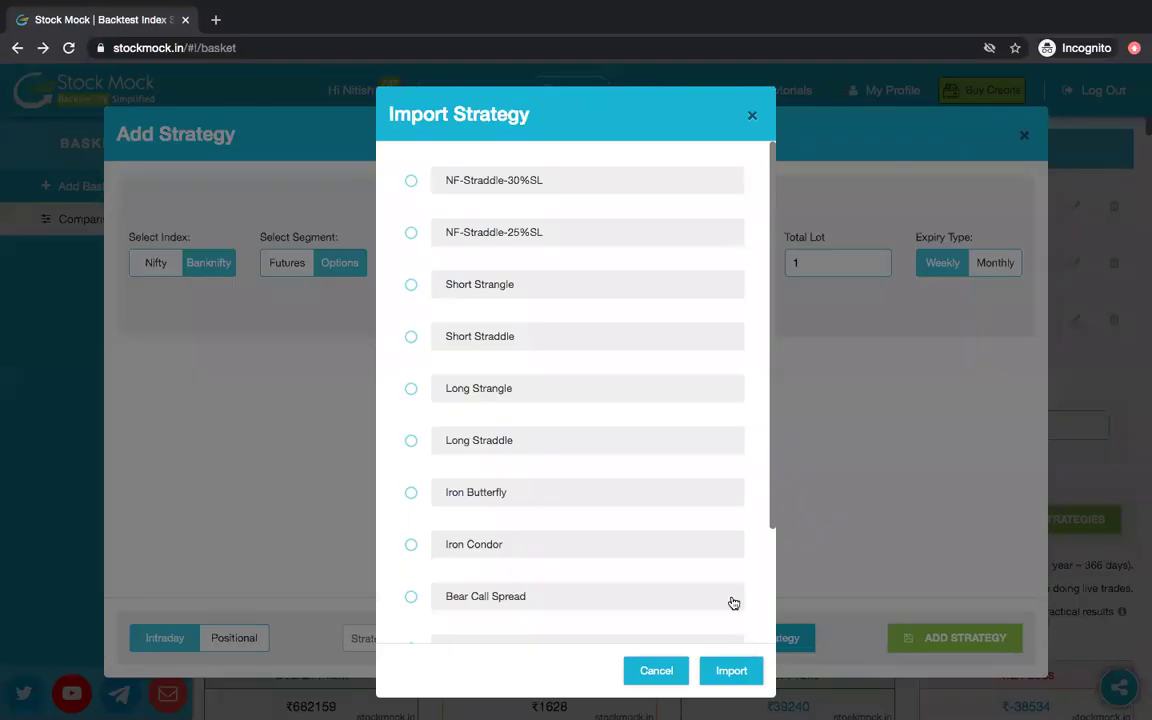
click(504, 337)
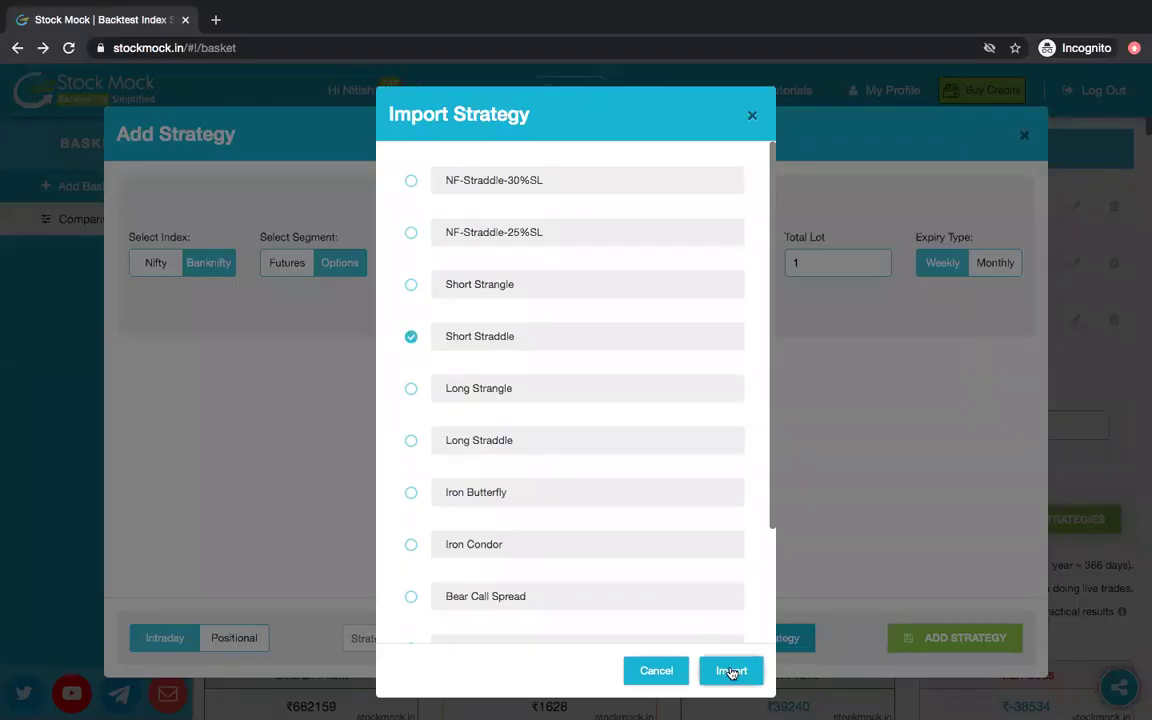
click(731, 672)
triple_click(470, 664)
text(35SL)
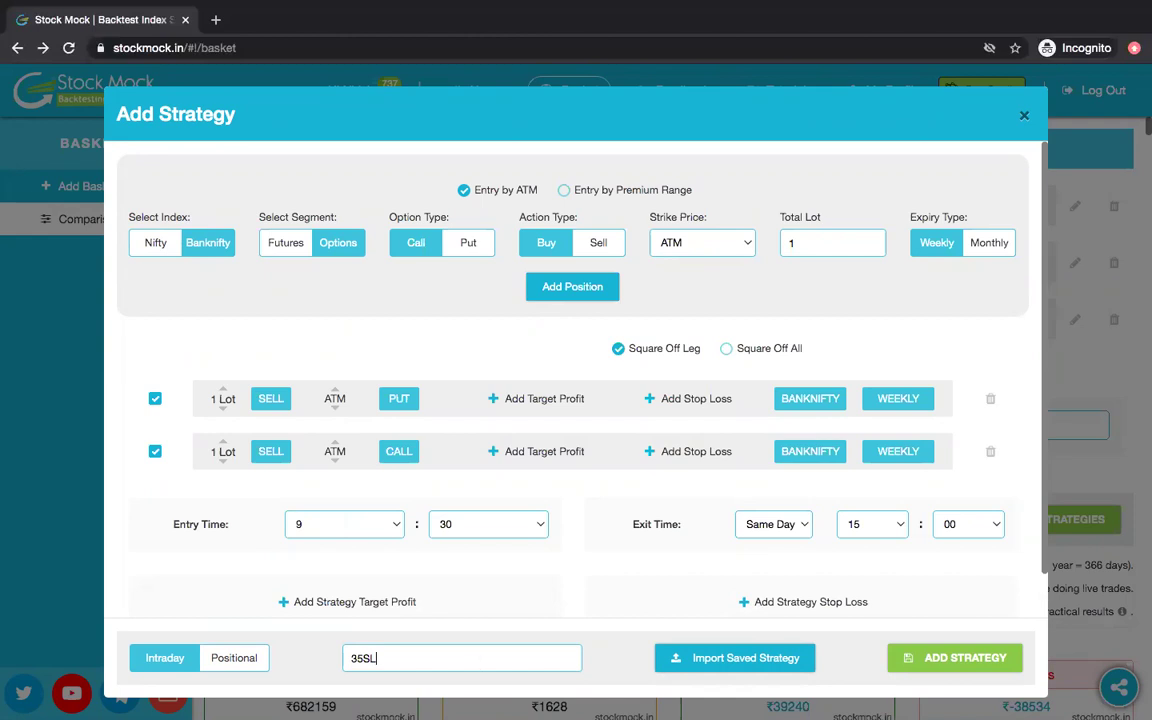
click(915, 665)
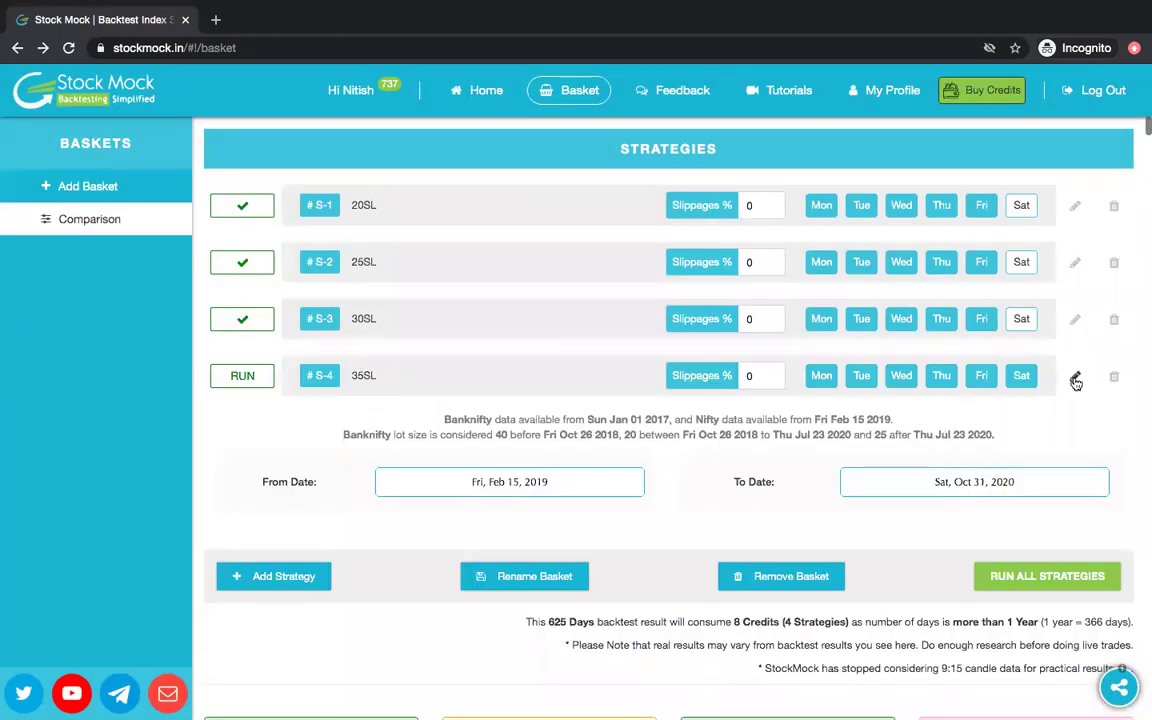
Step: Open the 35SL strategy for editing, discard the change, and remove that strategy from the Comparison basket
click(1075, 377)
click(818, 456)
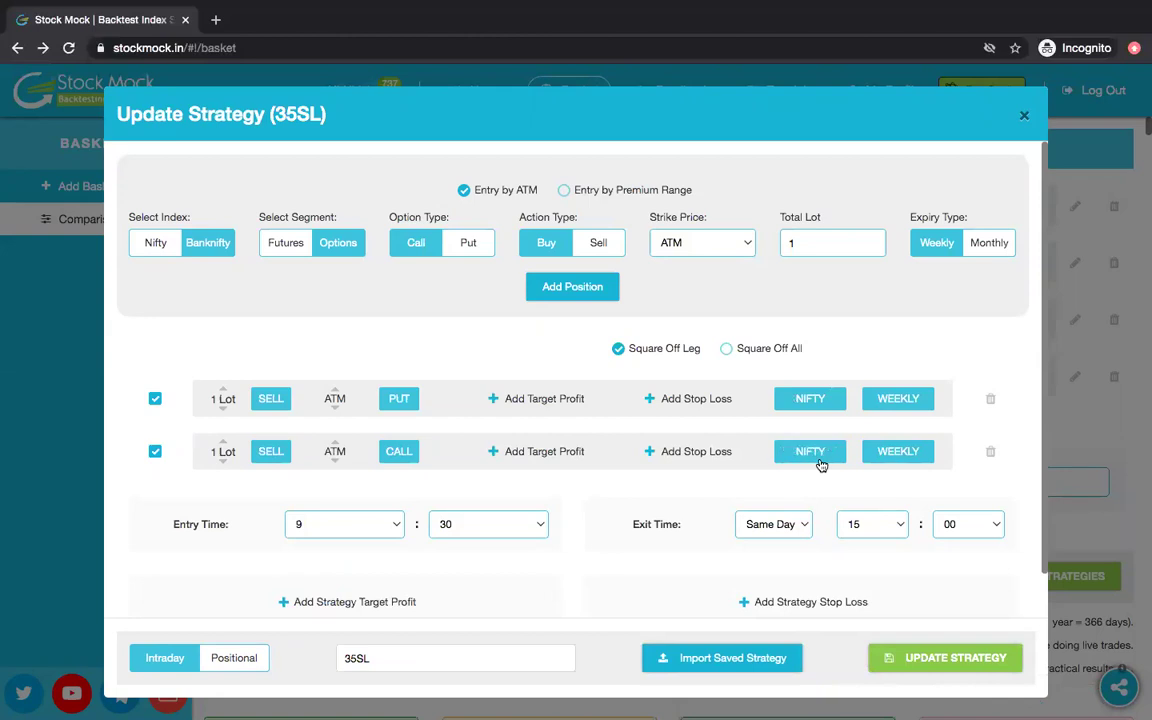
click(1025, 119)
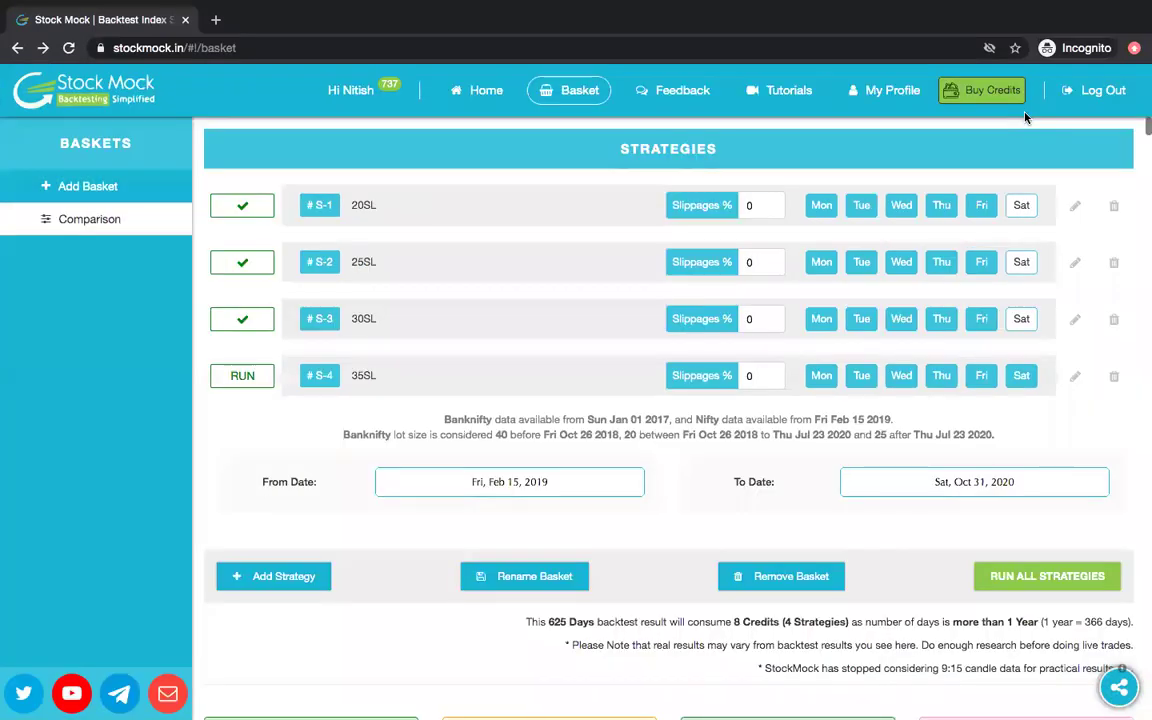
click(1113, 377)
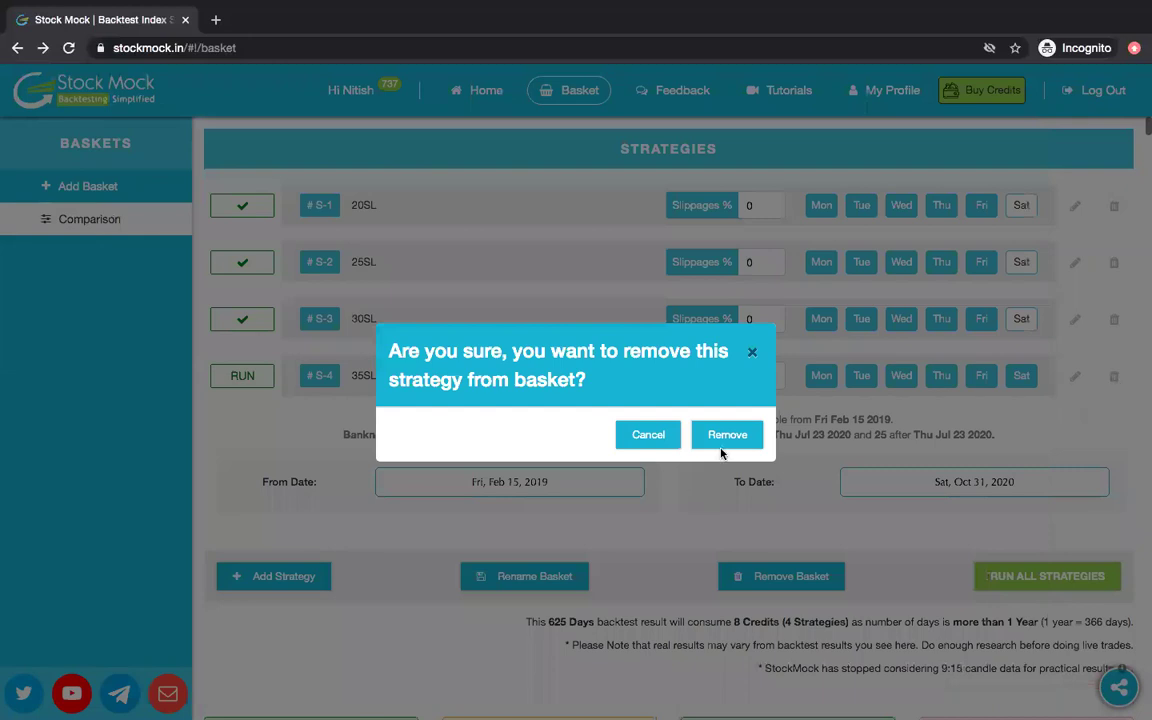
click(725, 441)
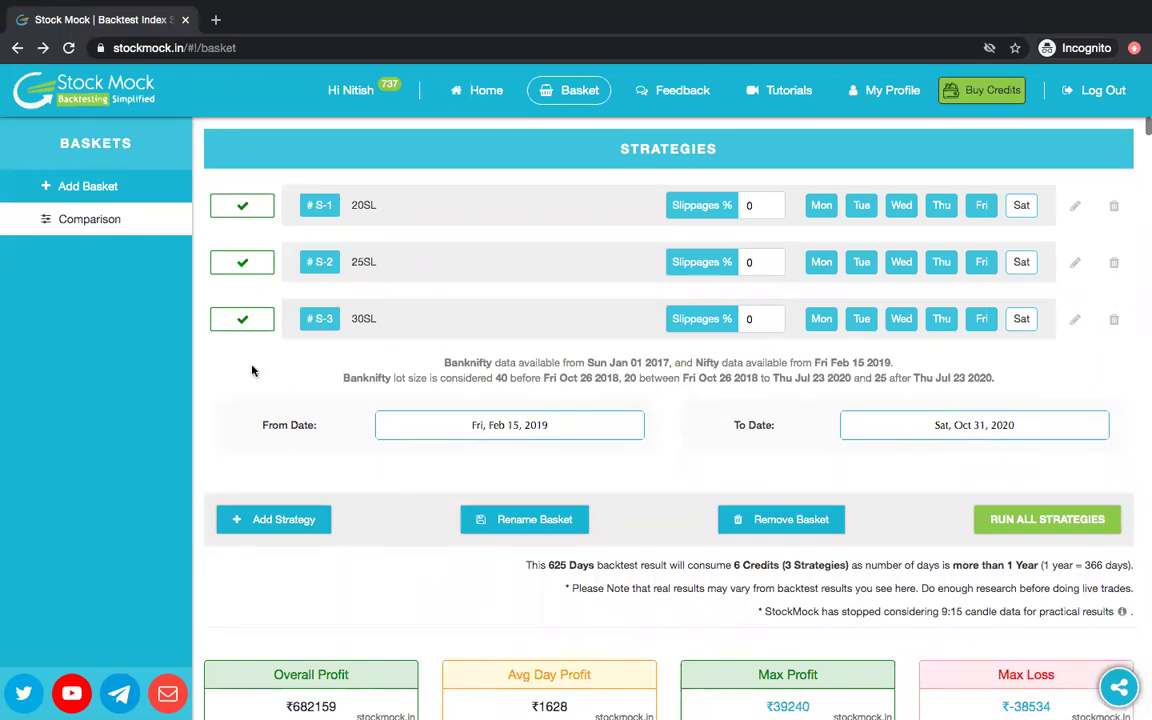
Step: Create a basket named "Multi Day" and import the saved Short Straddle as its first strategy
click(147, 190)
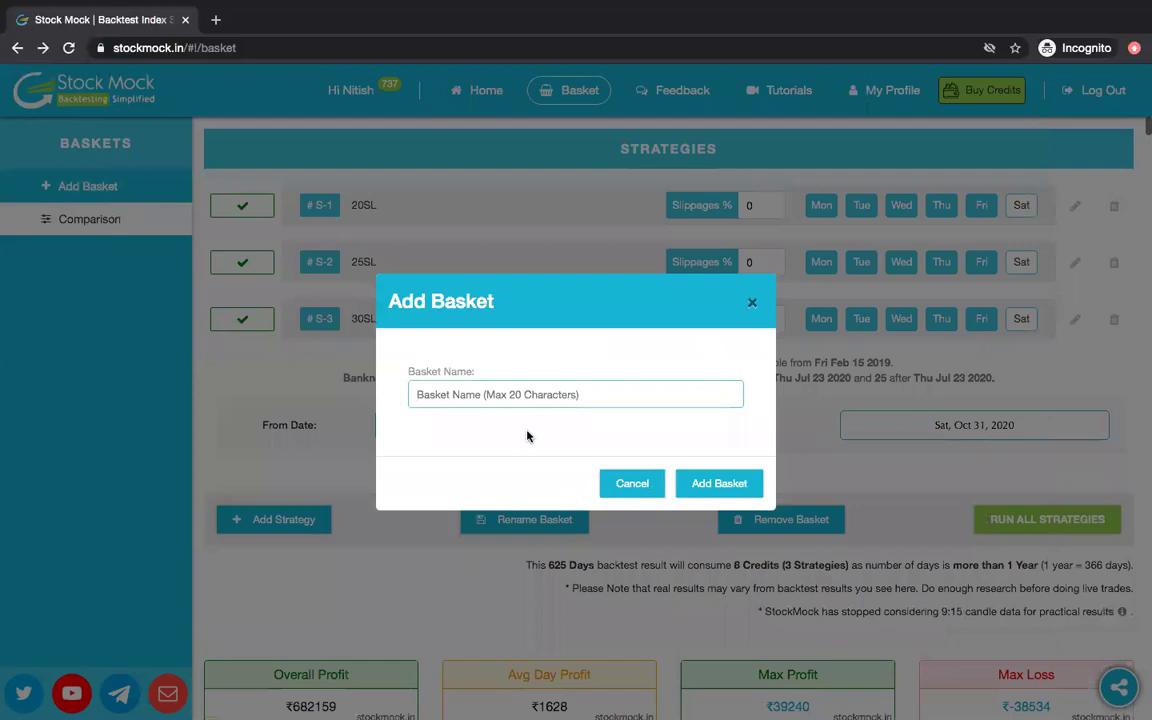
text(Multi Day)
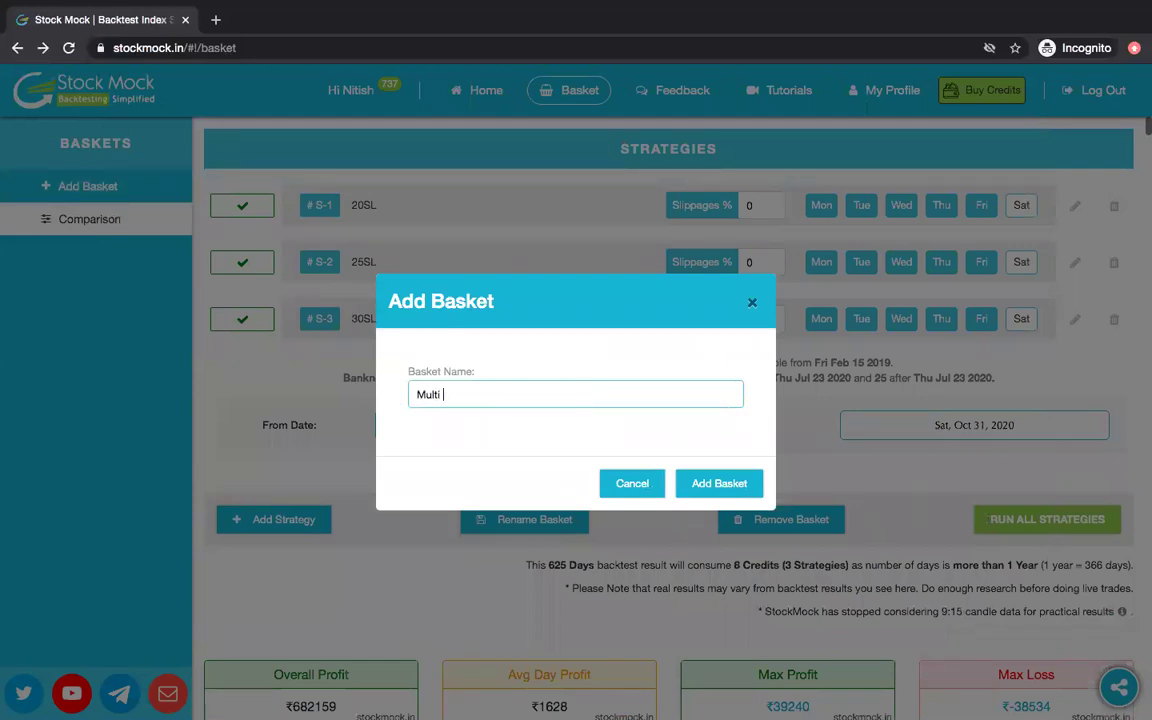
click(722, 484)
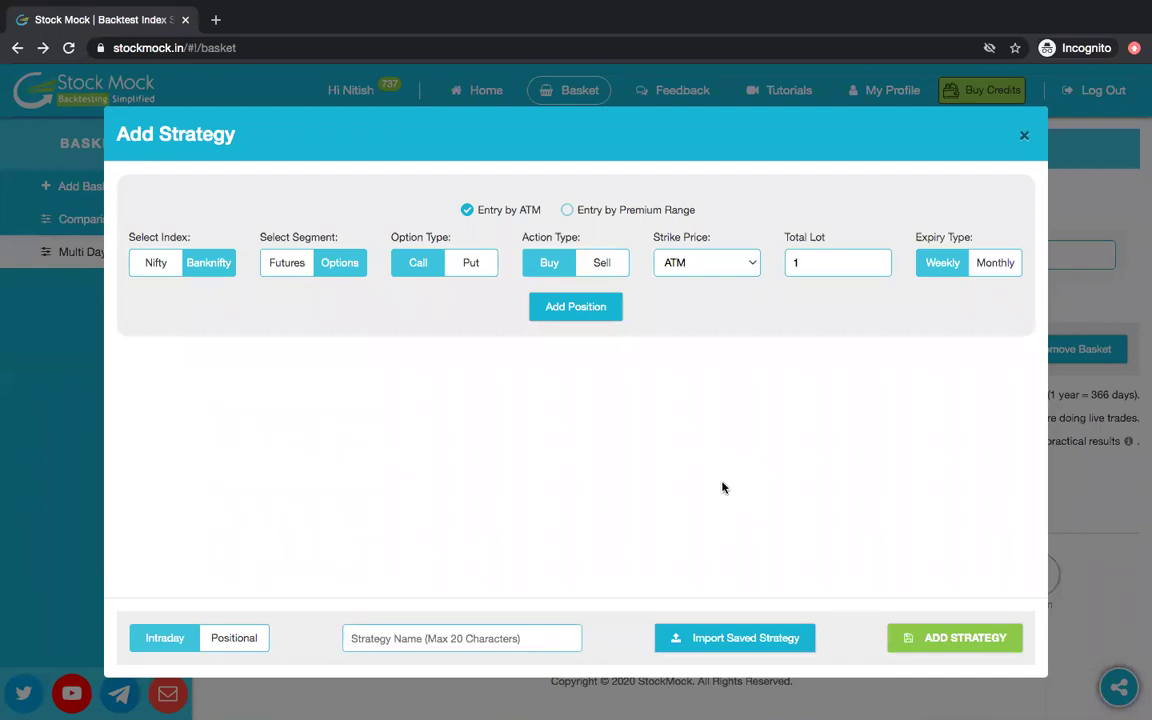
click(745, 636)
click(495, 340)
click(726, 677)
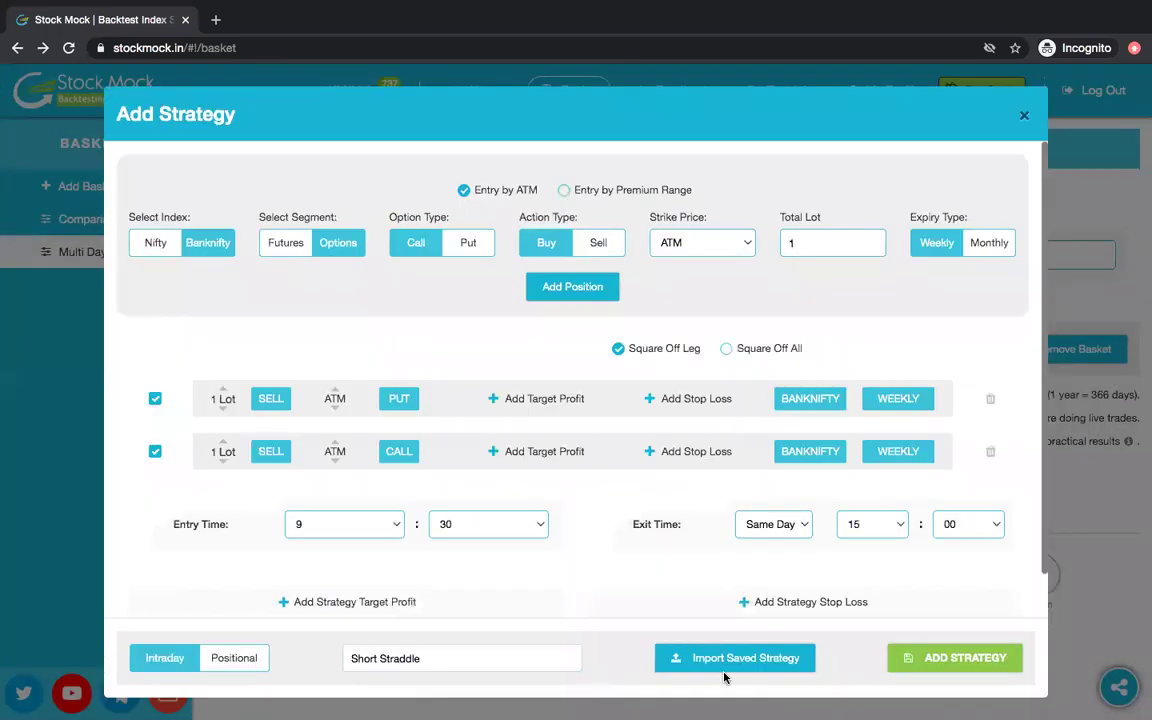
Step: Set a 20% stop loss on the put and call legs and switch both legs to Nifty
click(716, 399)
text(20)
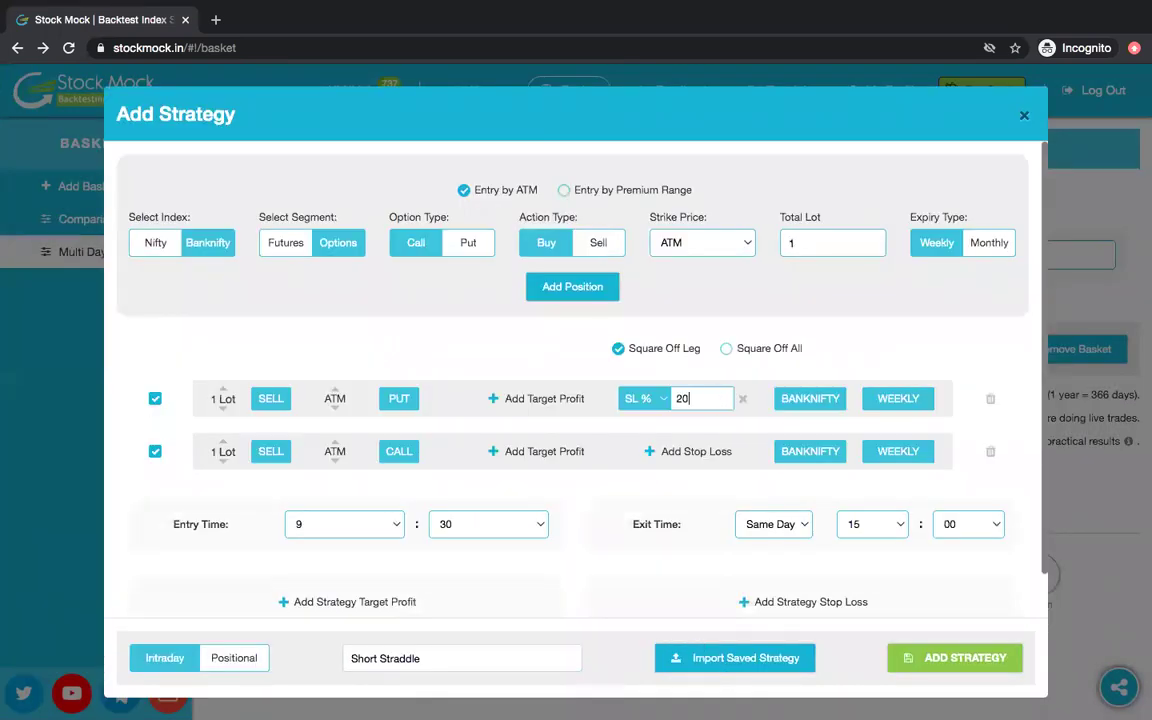
click(718, 451)
text(20)
click(800, 451)
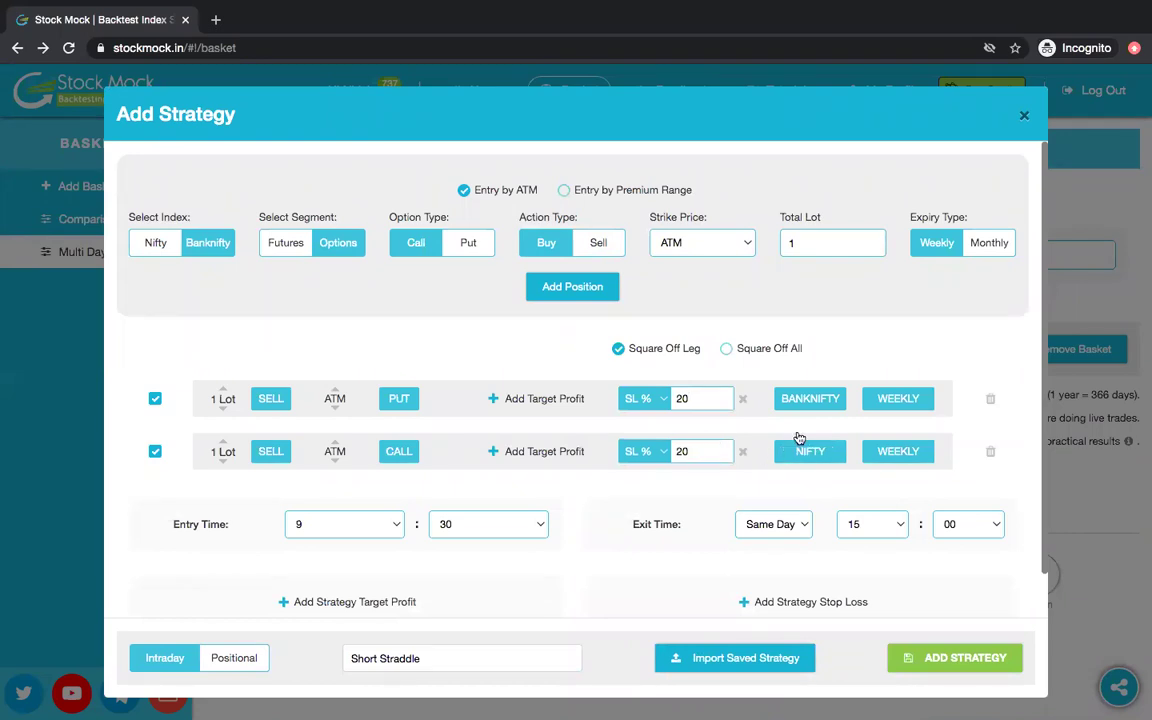
click(815, 398)
Step: Name the straddle strategy "Fri" and add it to the Multi Day basket
triple_click(465, 654)
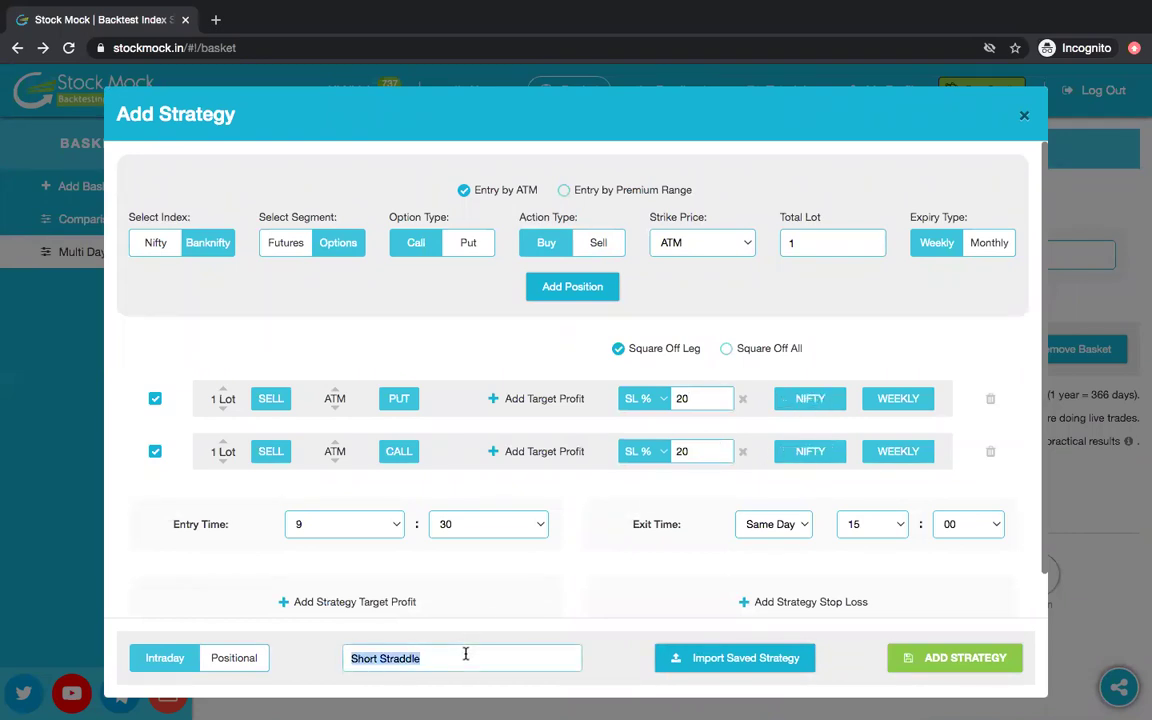
text(F)
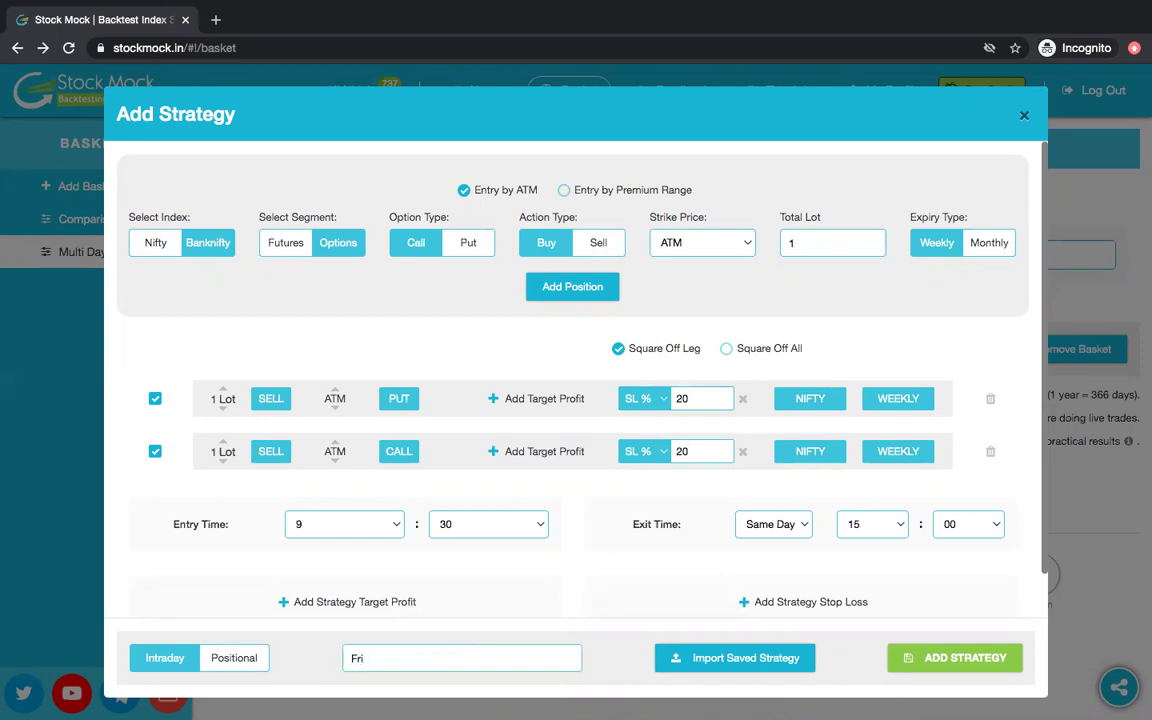
text(ri)
click(914, 656)
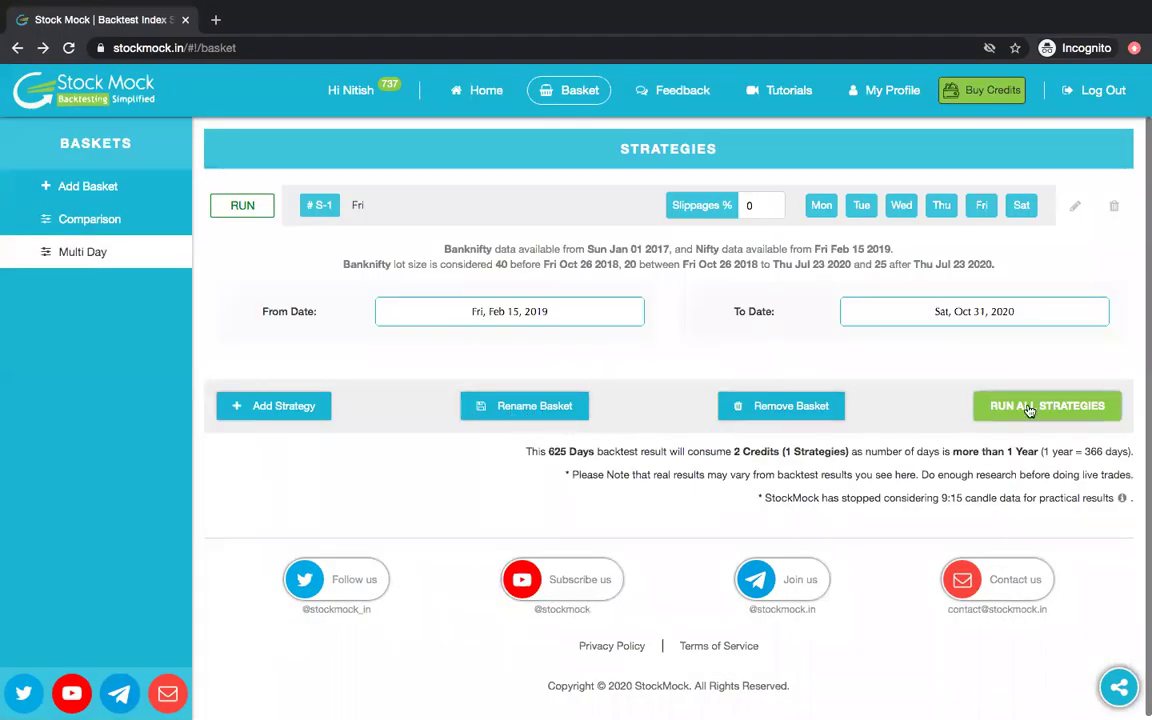
Step: Start a second strategy for the Multi Day basket by importing the saved Short Strangle strategy
click(326, 408)
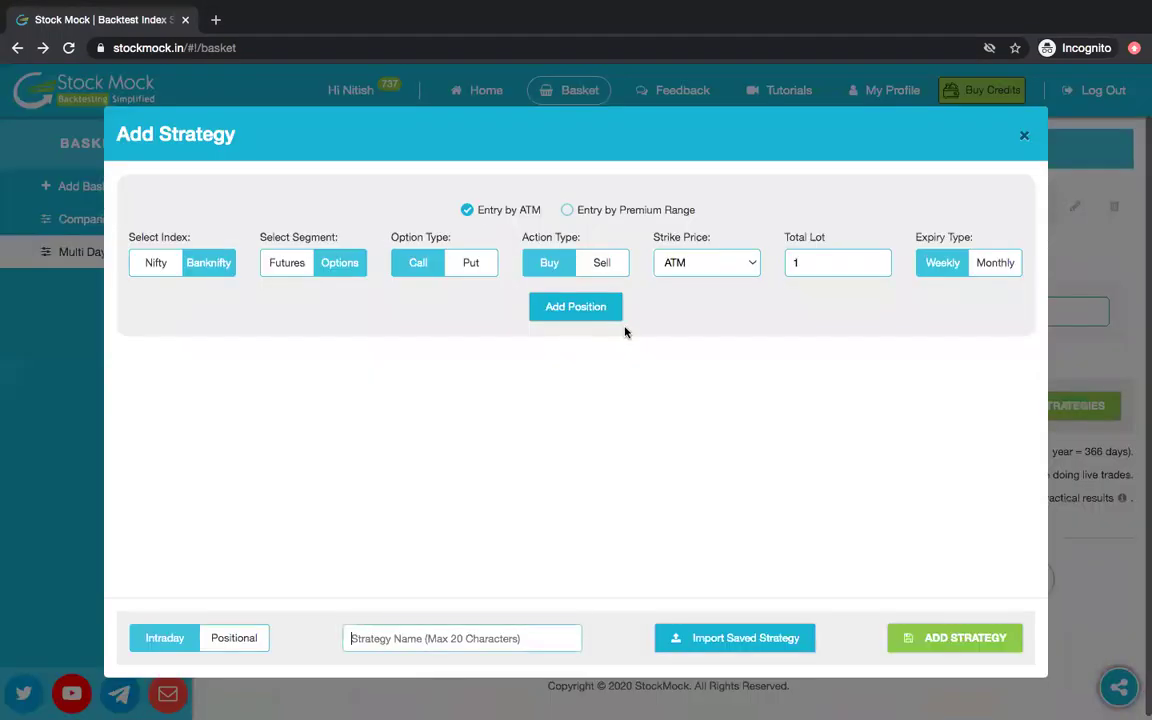
click(728, 635)
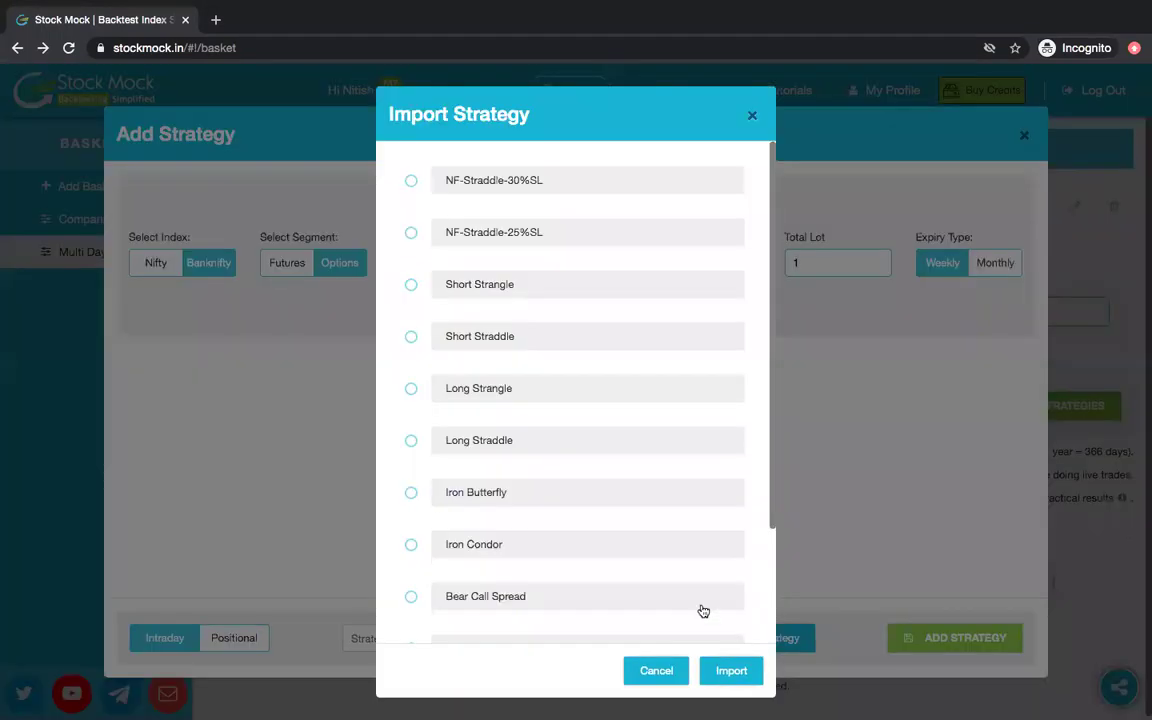
click(494, 287)
click(740, 672)
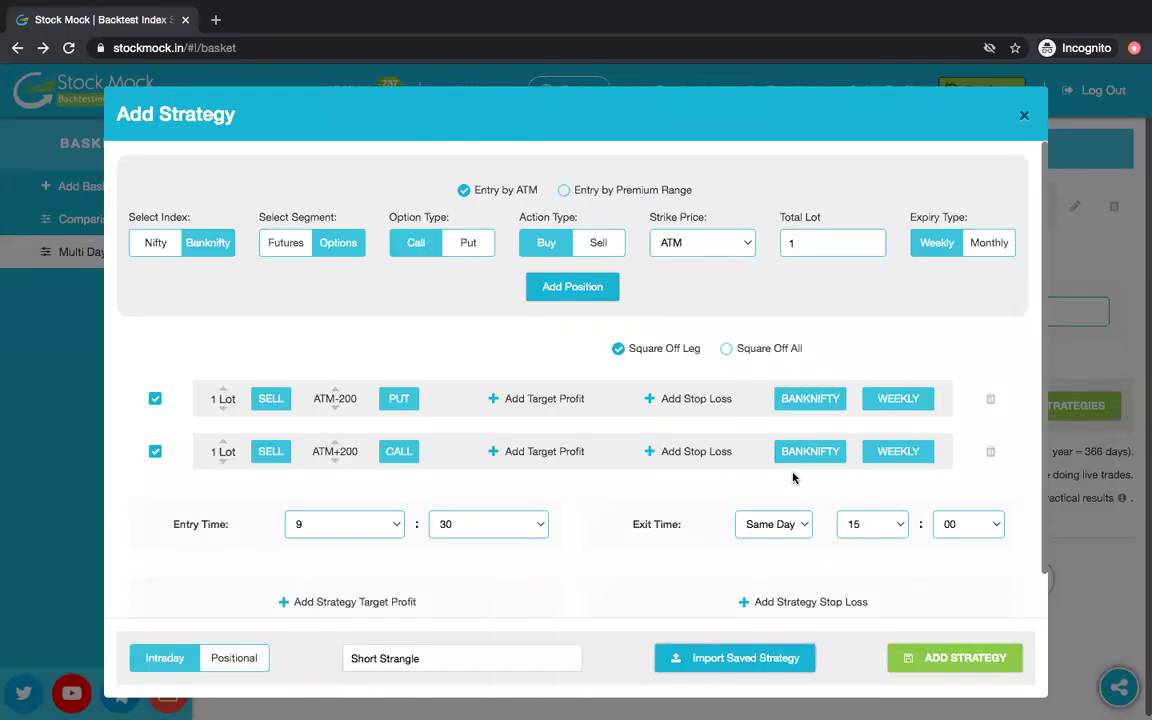
Step: Switch both strangle legs to Nifty and set a 30% stop loss on each
click(718, 402)
click(828, 401)
click(830, 451)
text(30)
click(700, 451)
text(3)
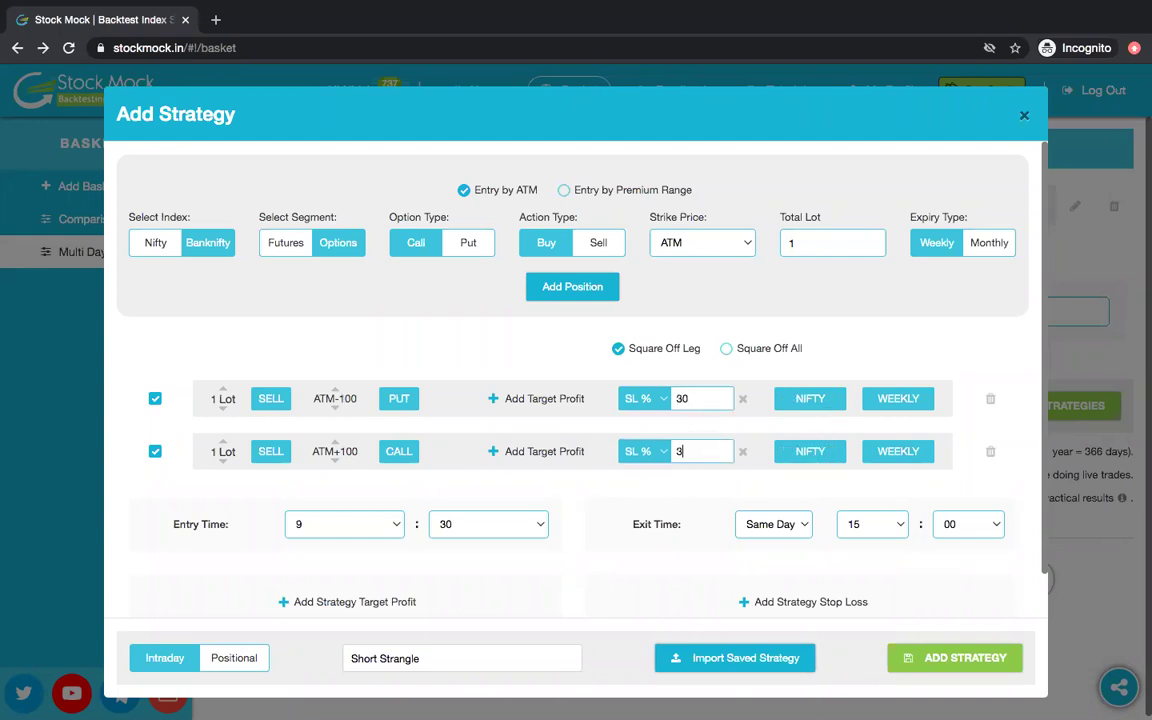
Step: Name the strangle strategy "Mon" and add it to the Multi Day basket
triple_click(473, 658)
text(Mon)
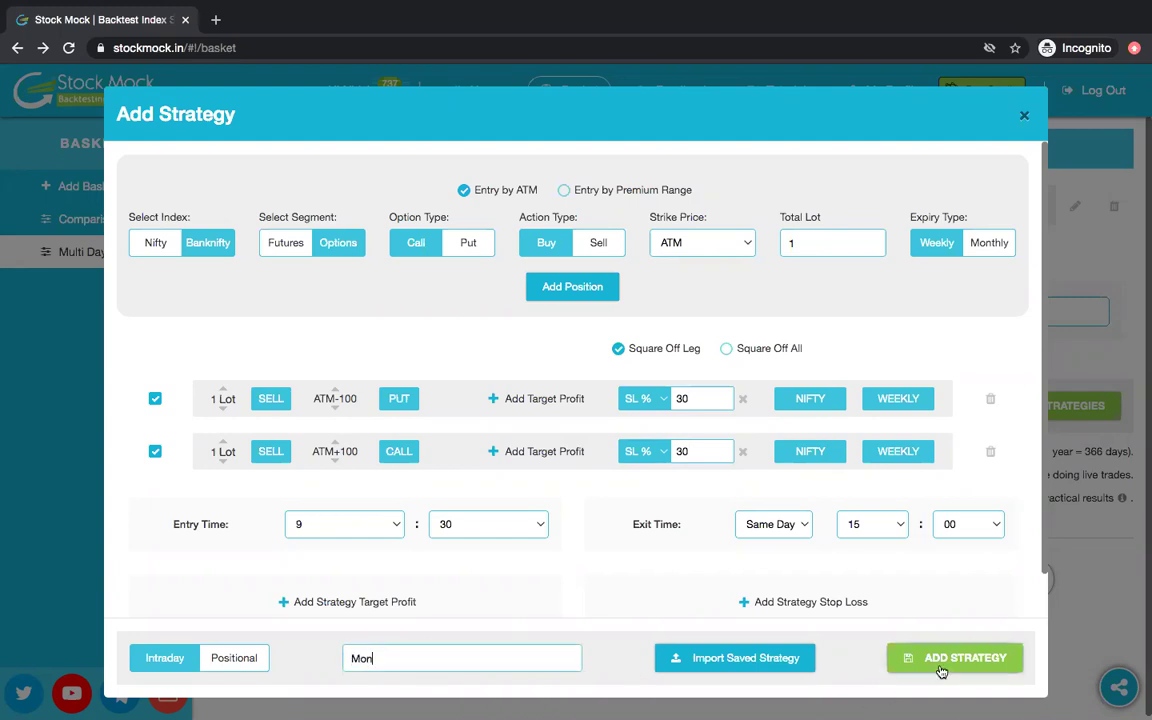
click(940, 664)
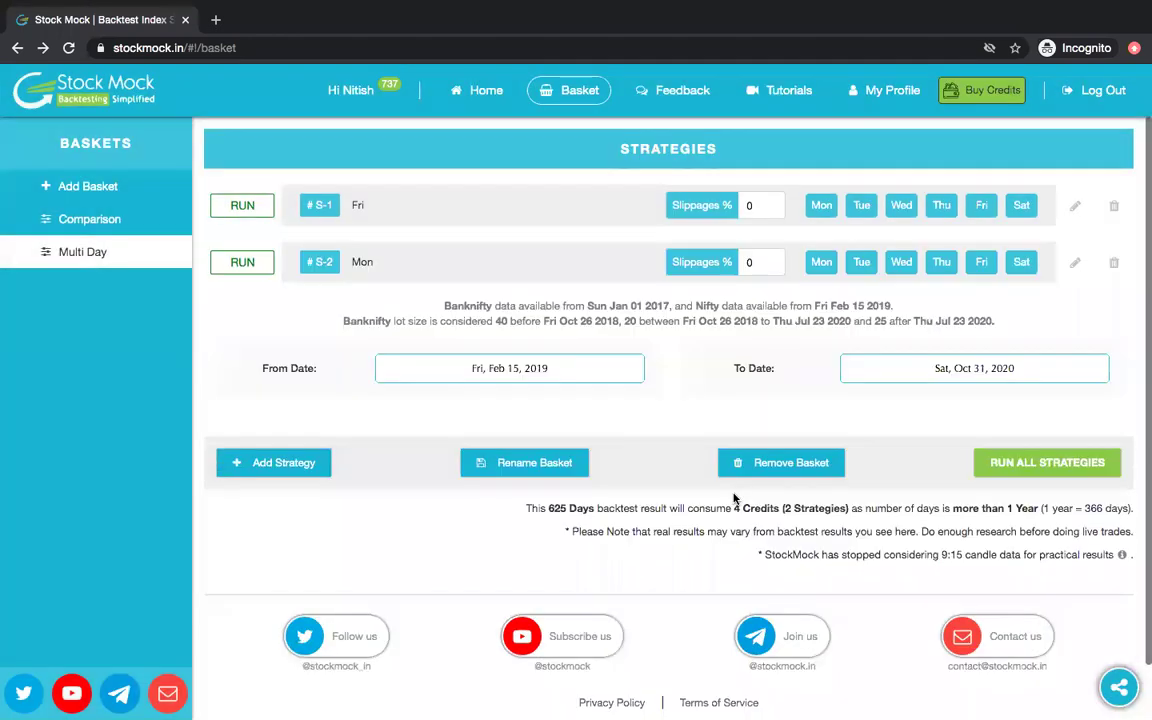
Step: Start a third strategy for the Multi Day basket by importing the saved Short Straddle strategy
click(312, 466)
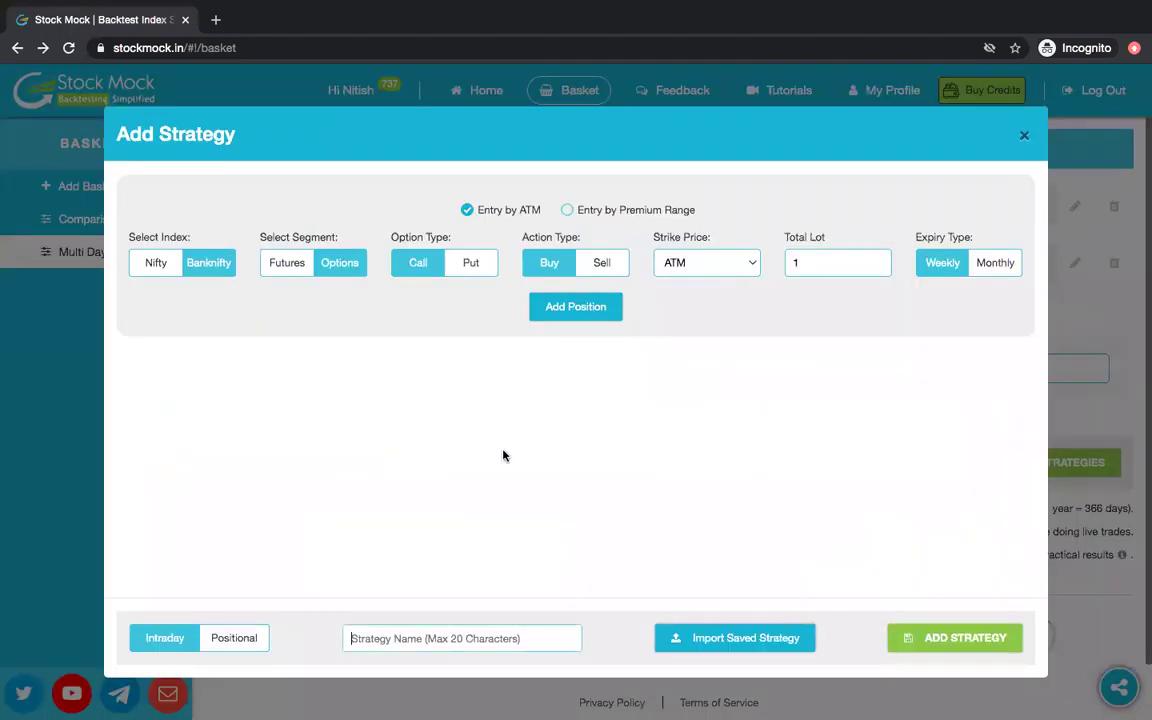
click(748, 649)
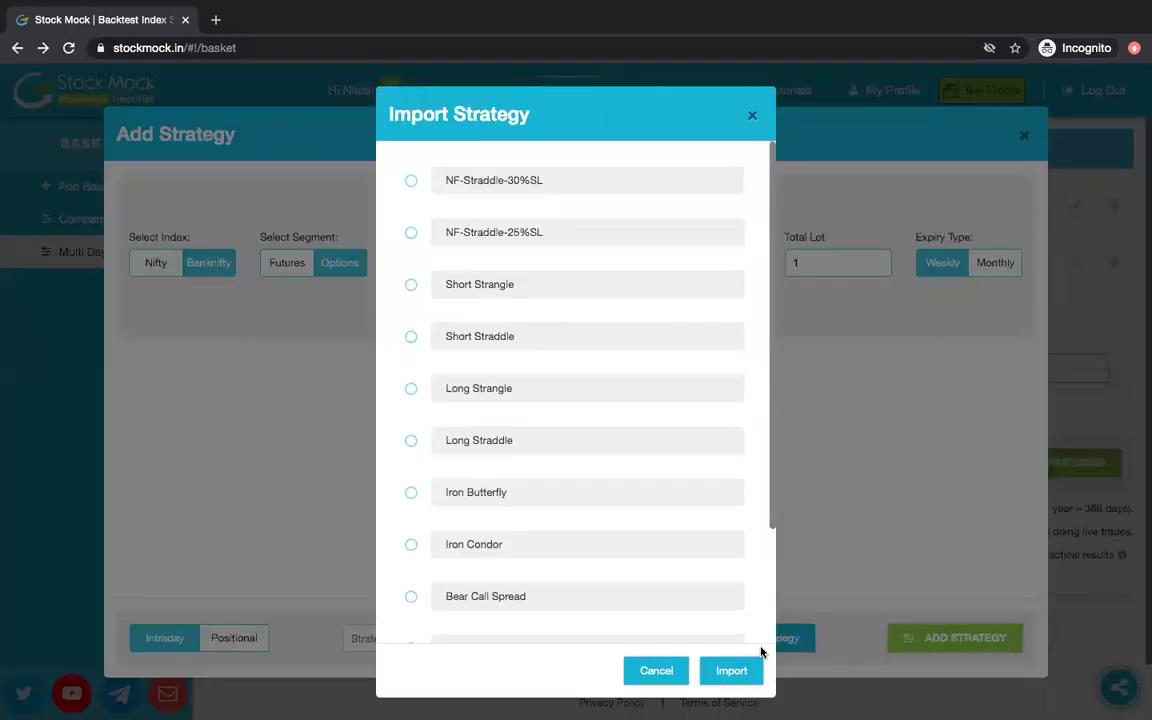
click(496, 338)
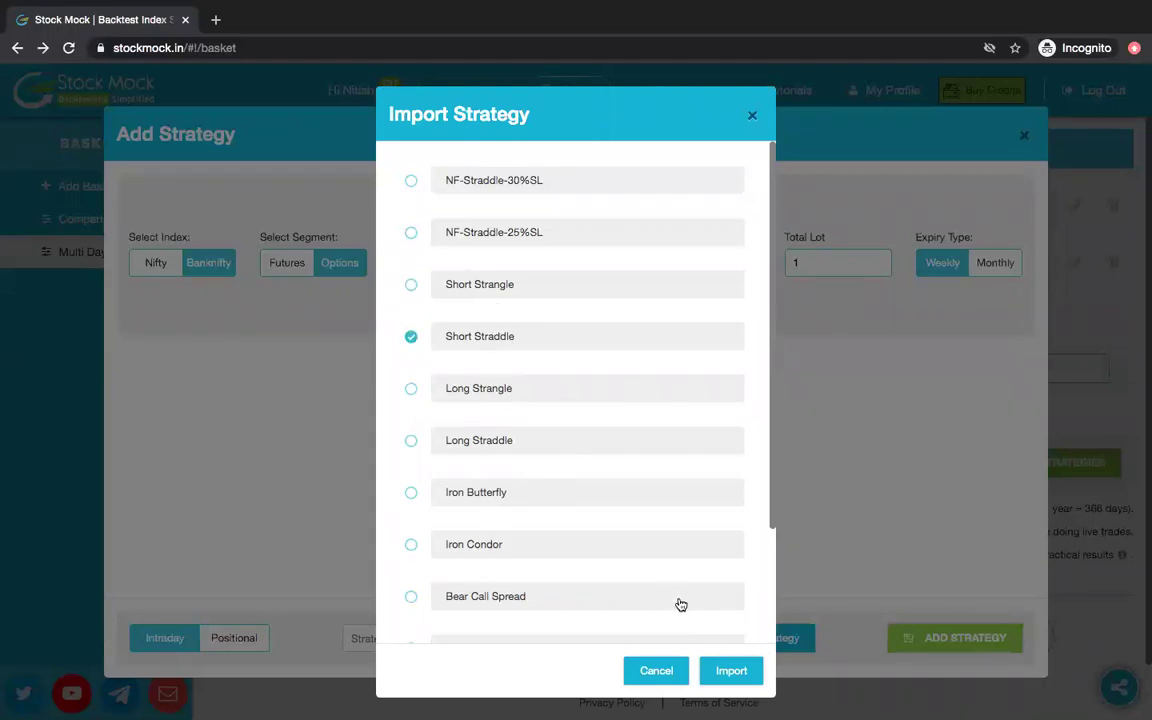
click(731, 671)
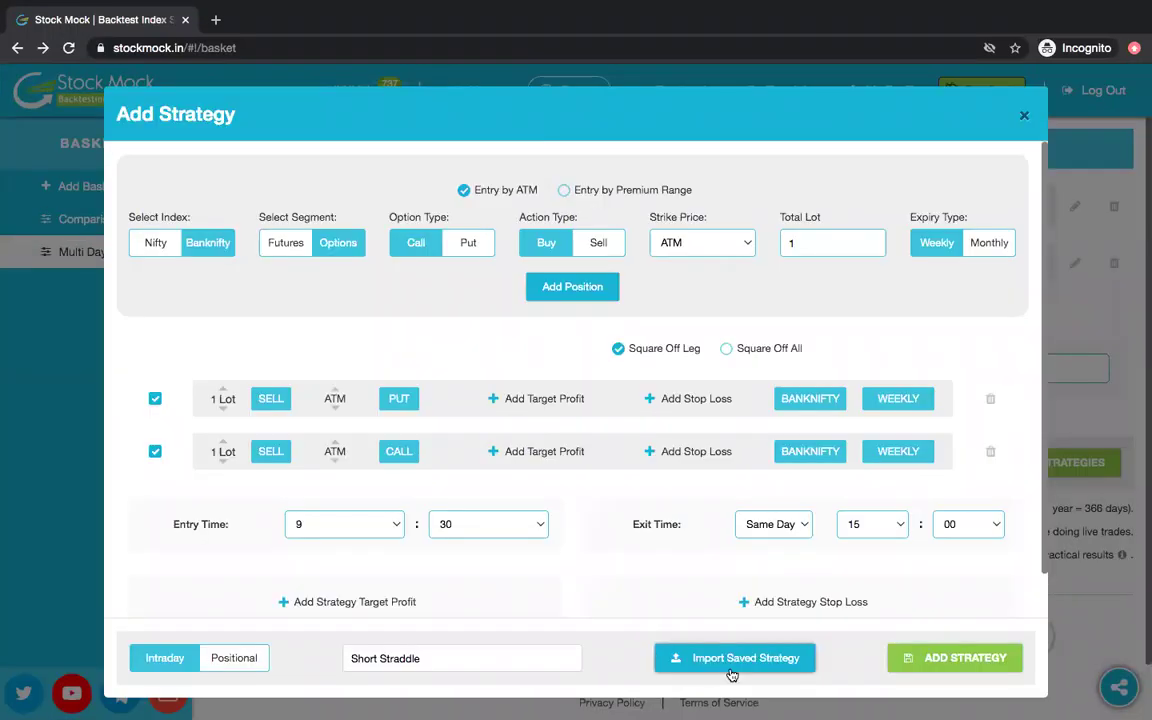
Step: Switch both legs to Nifty with the put at ATM+50 and the call at ATM-50, and name the strategy "TWT"
click(335, 409)
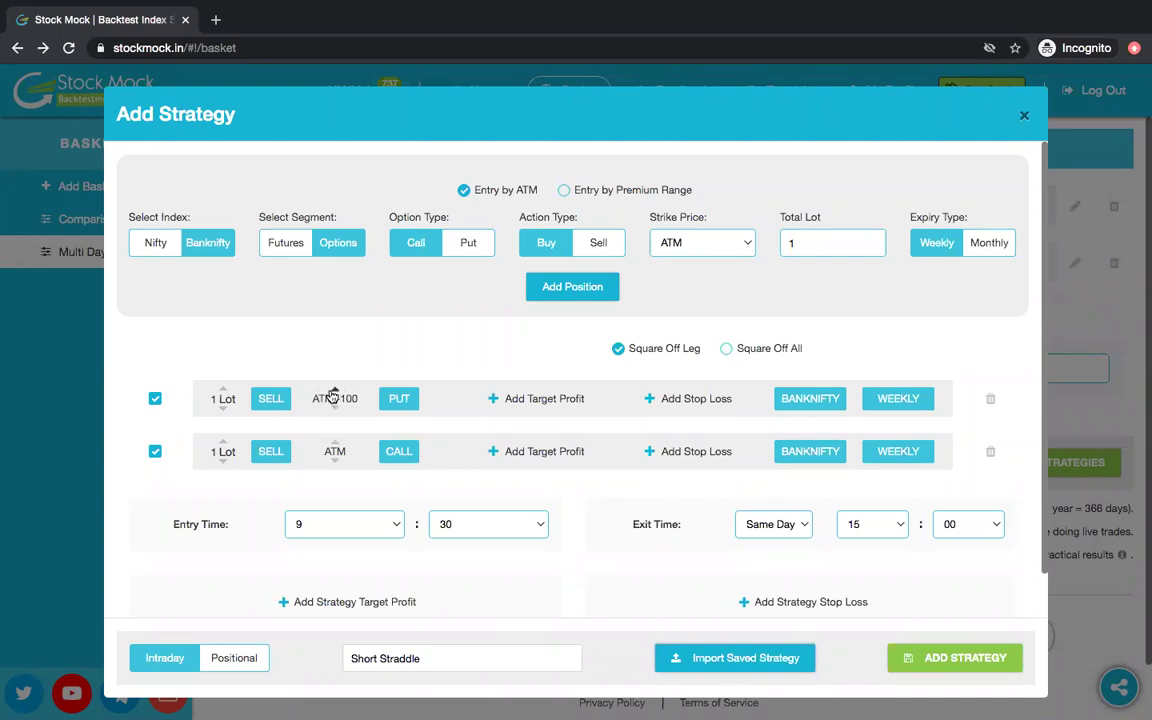
click(808, 398)
click(806, 453)
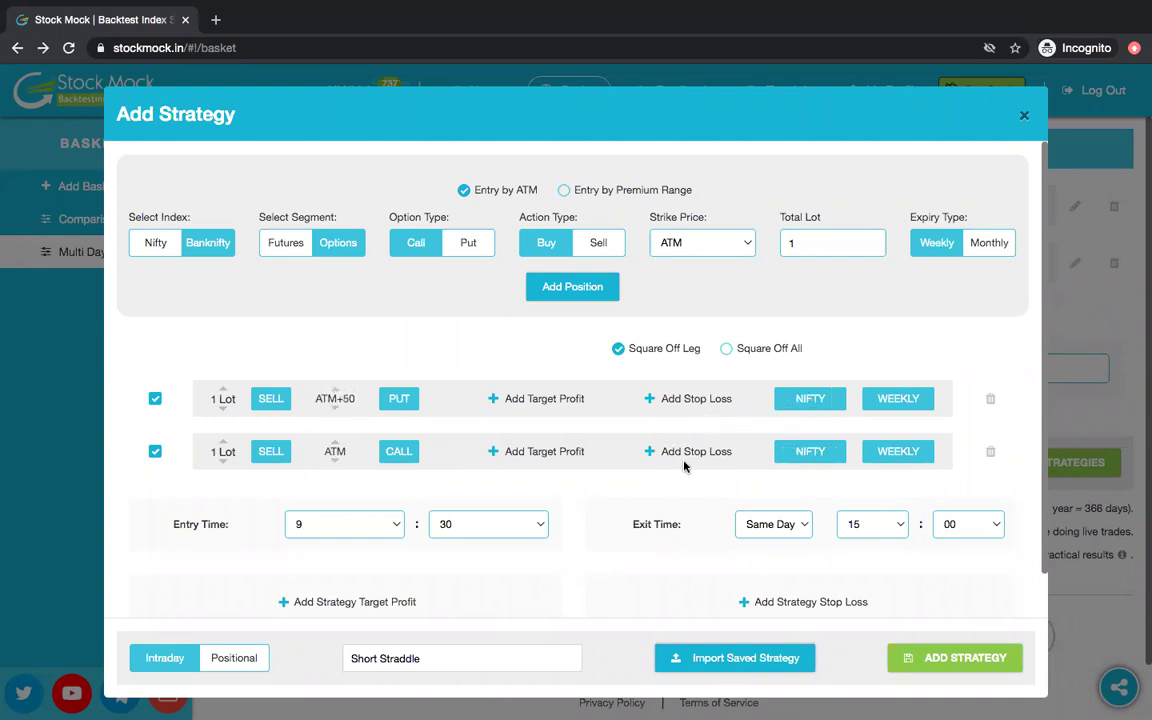
click(336, 461)
triple_click(461, 659)
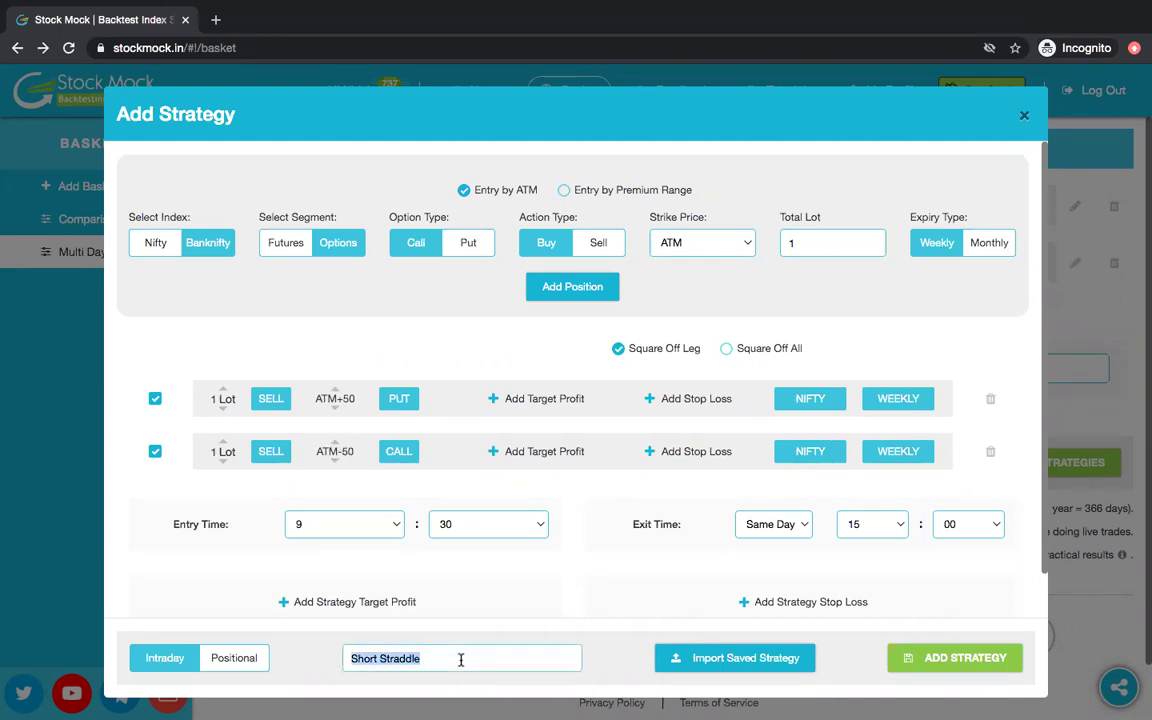
text(TWT)
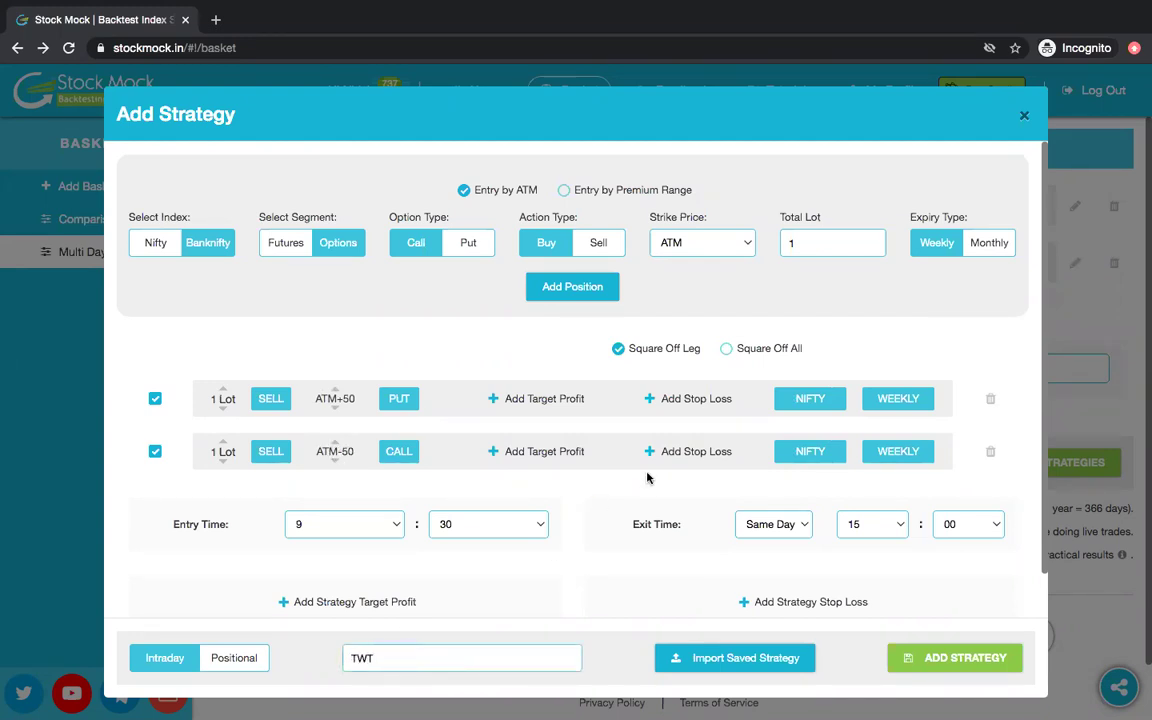
Step: Set a 35% stop loss on both legs and add the TWT strategy to the basket
click(672, 399)
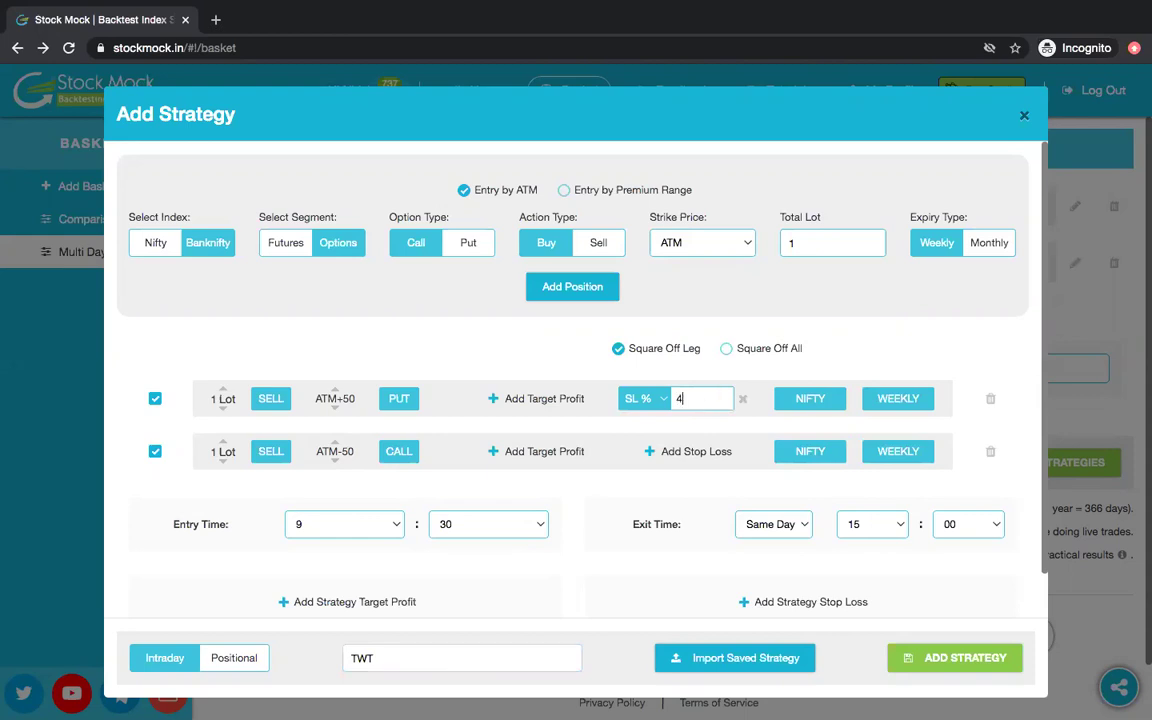
text(35)
click(712, 451)
text(35)
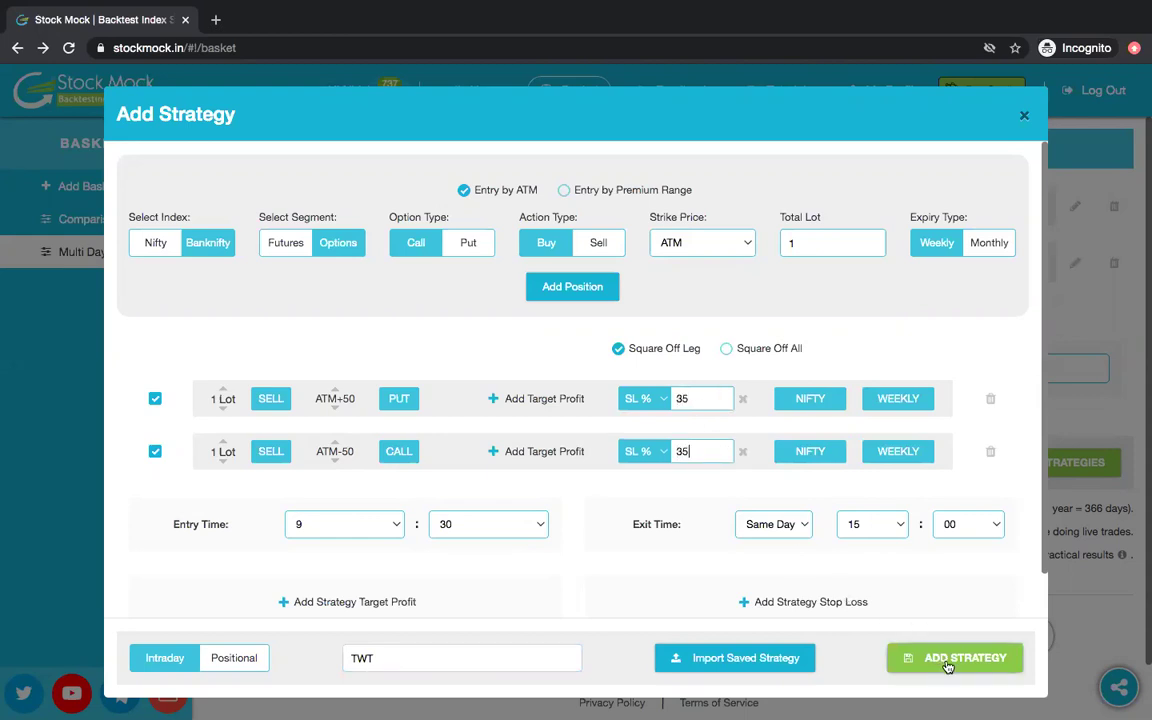
click(948, 662)
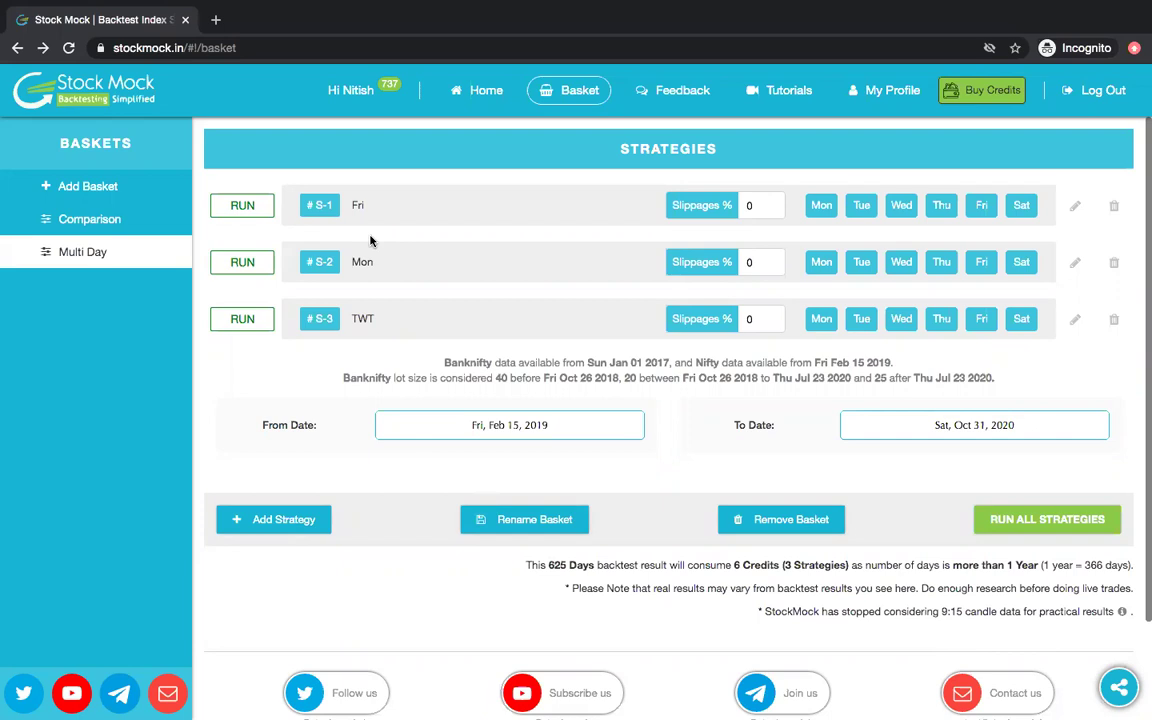
Step: Exclude Saturday from all three strategies and run the backtest for the whole basket
click(1021, 205)
click(1021, 262)
click(1022, 321)
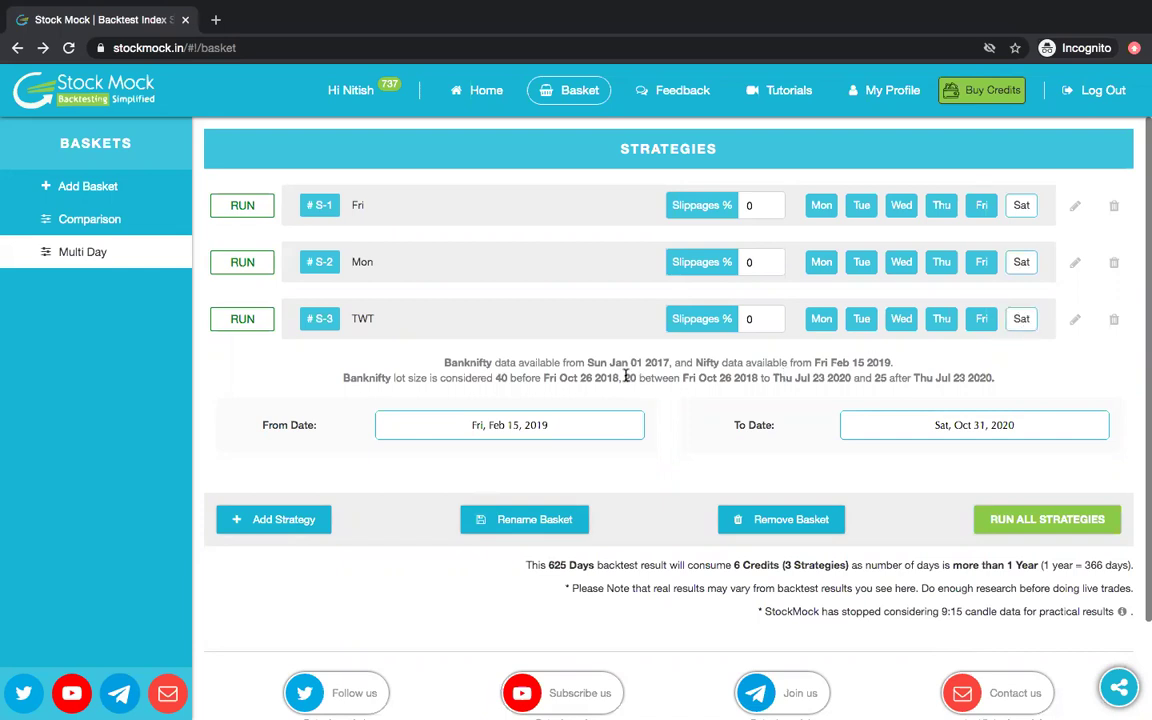
click(1064, 519)
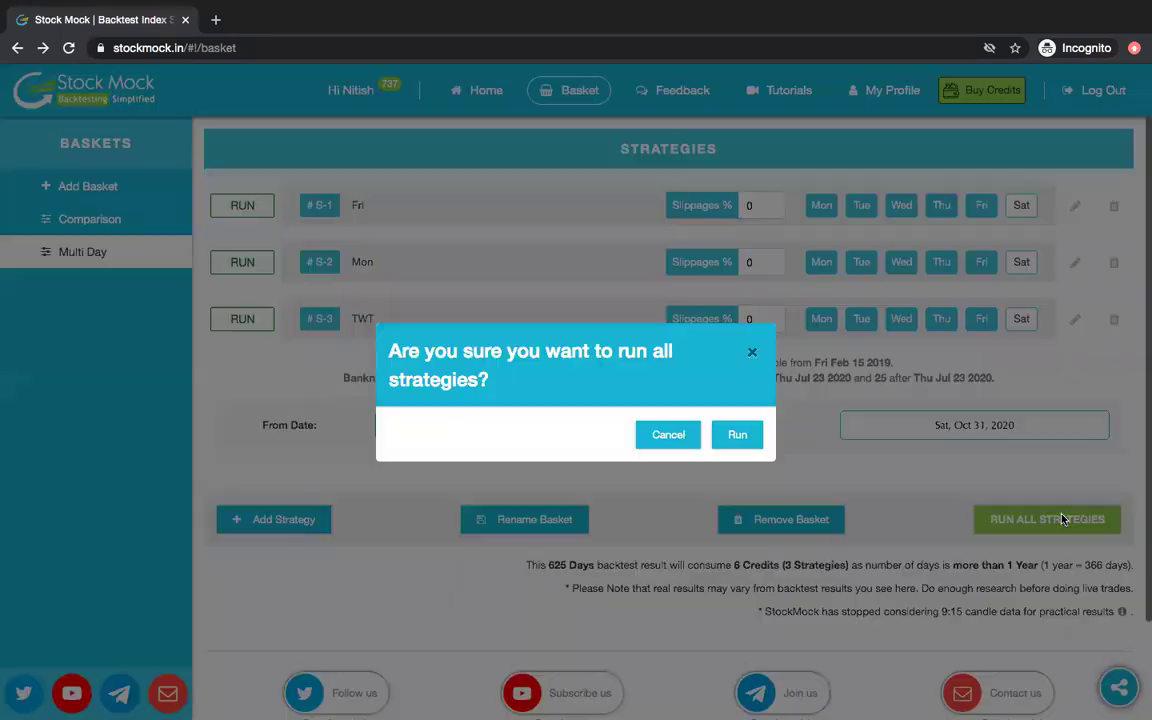
click(737, 434)
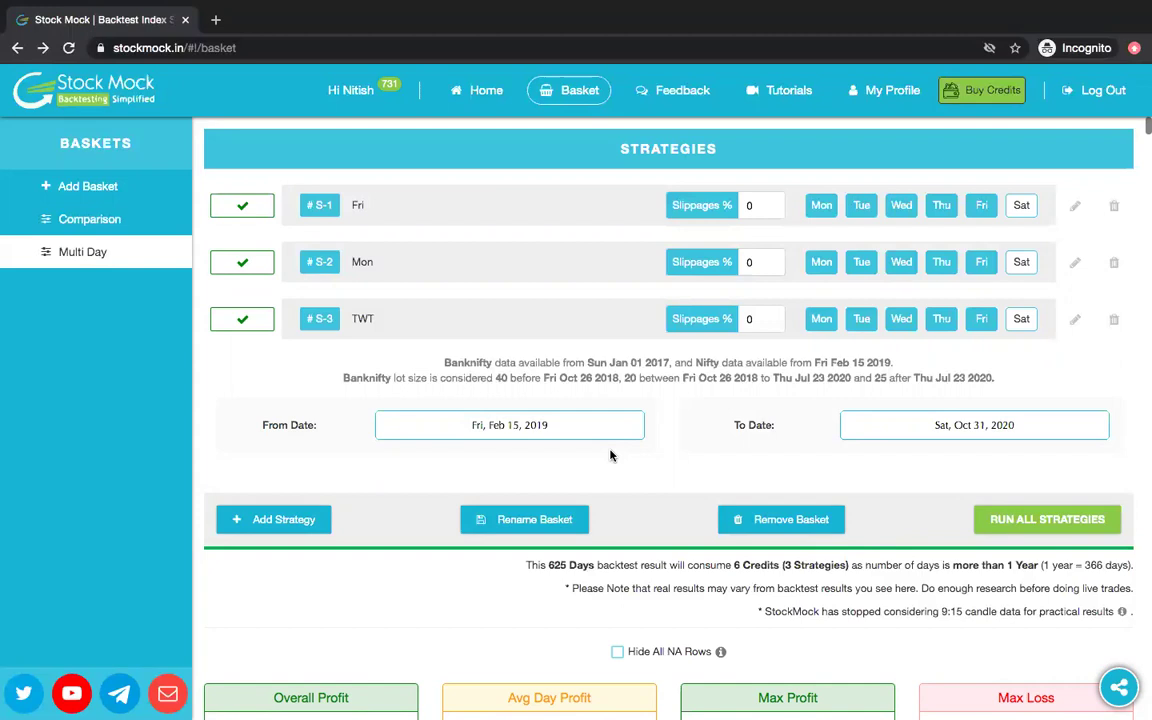
Step: Restrict the Fri strategy to Friday by excluding Monday, Tuesday, Wednesday and Thursday
scroll(611, 456, down, 1)
scroll(611, 456, up, 1)
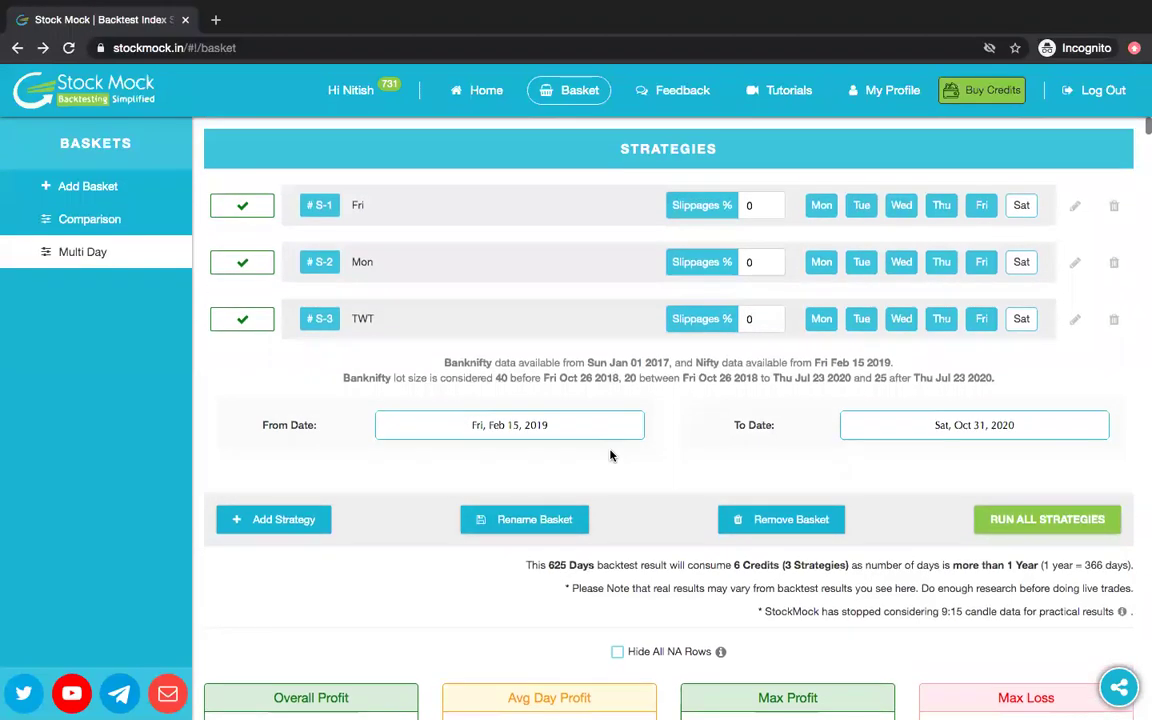
click(822, 207)
click(860, 208)
click(892, 204)
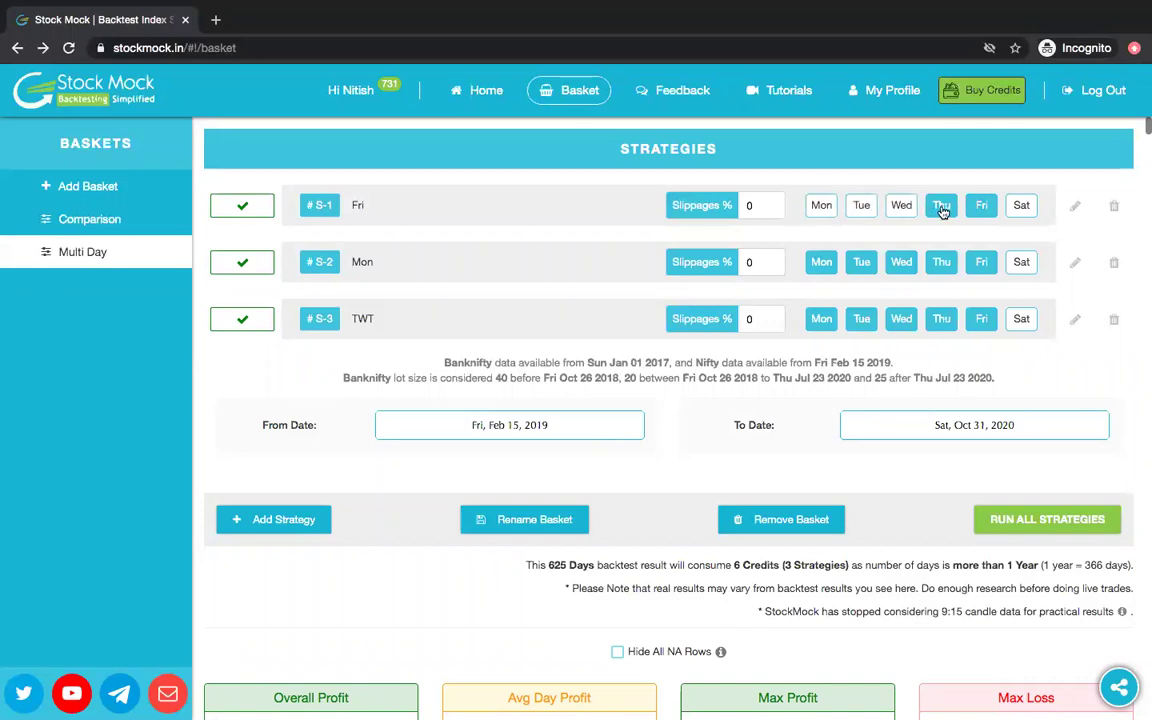
click(940, 205)
Step: Restrict the Mon strategy to Monday by excluding Tuesday through Friday
click(860, 262)
click(900, 262)
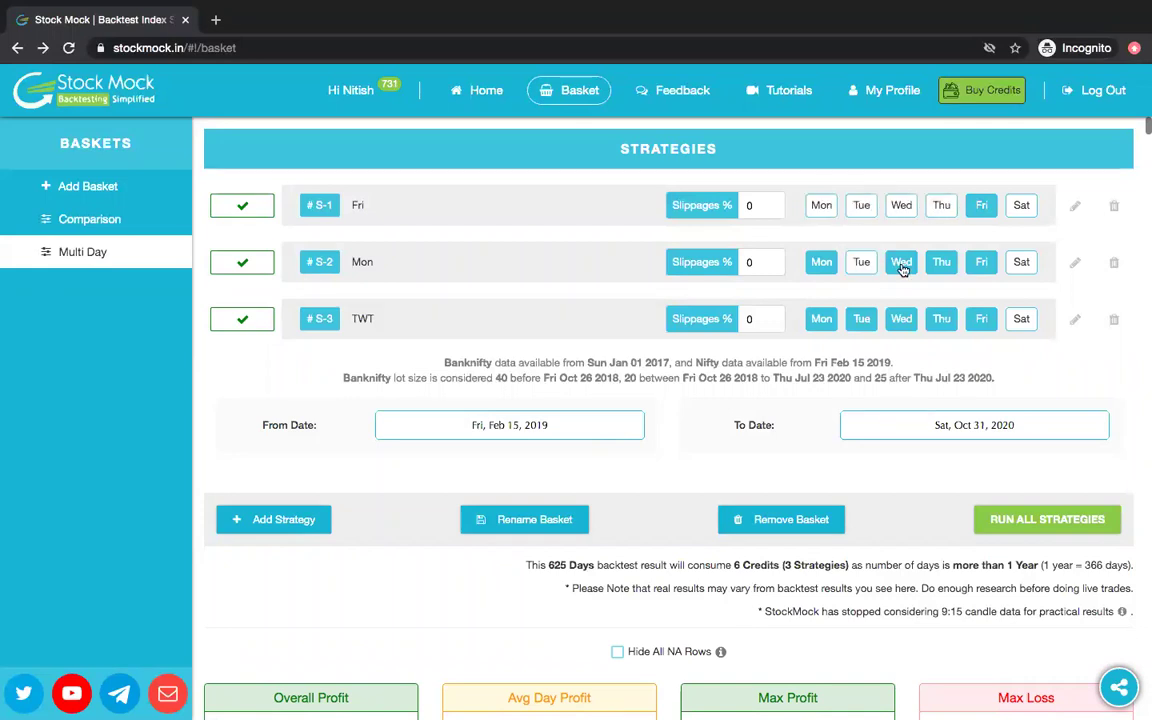
click(942, 264)
click(980, 263)
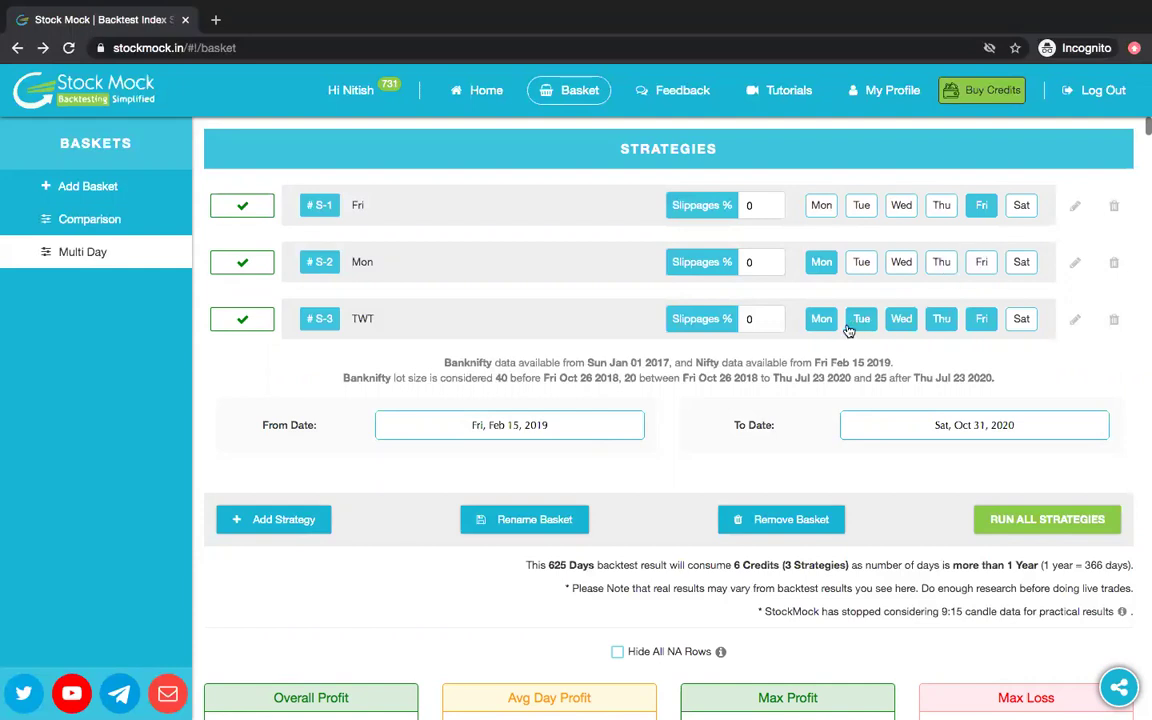
Step: Restrict the TWT strategy to Tuesday, Wednesday and Thursday by excluding Monday and Friday
click(821, 318)
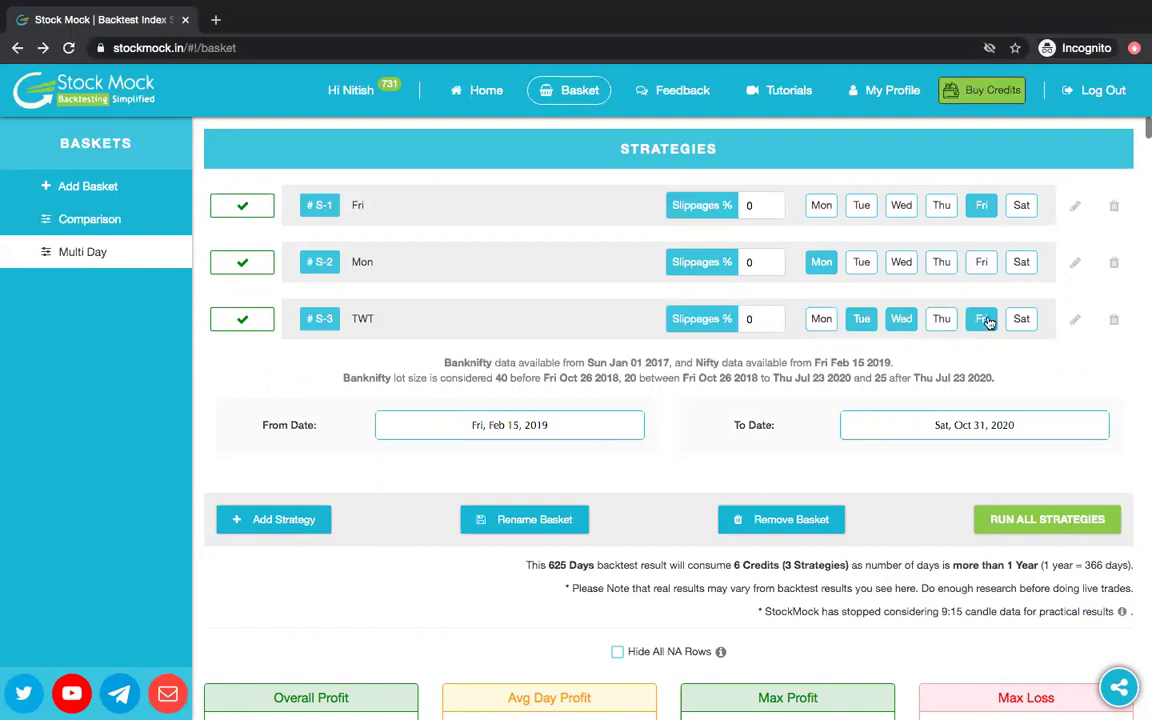
click(952, 320)
click(977, 320)
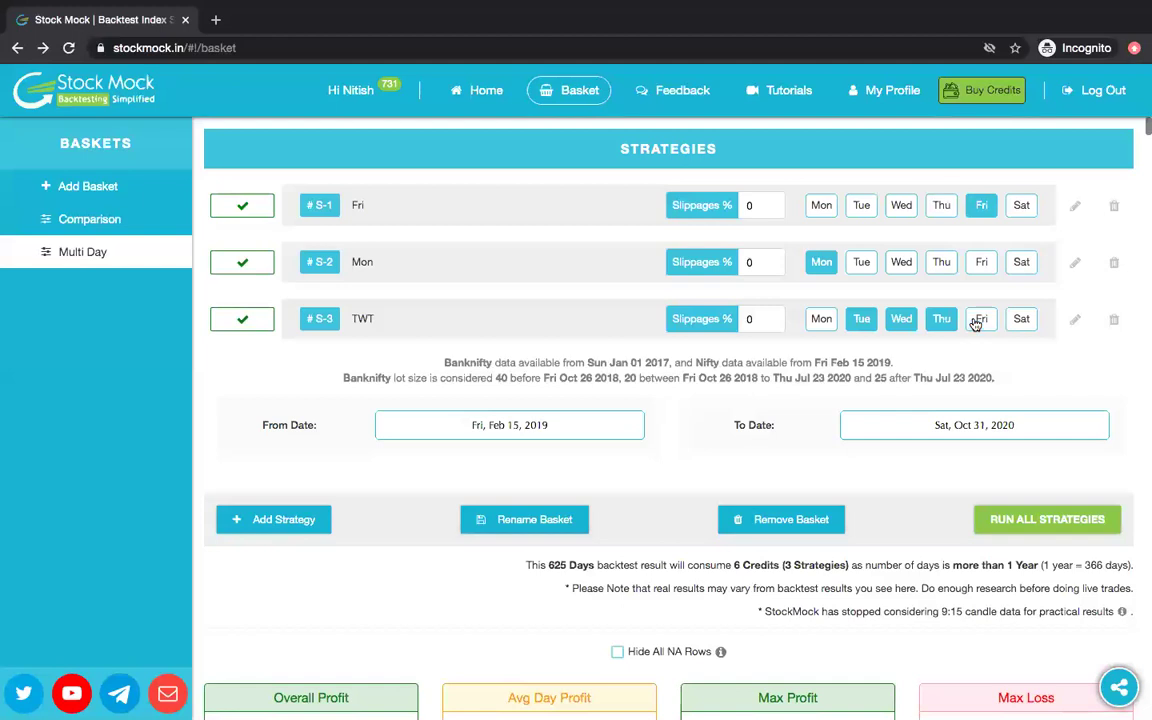
Step: Examine the basket's combined backtest summary, including profit, win rate, drawdown and streaks, down to the Compare Stats table
scroll(828, 476, down, 1)
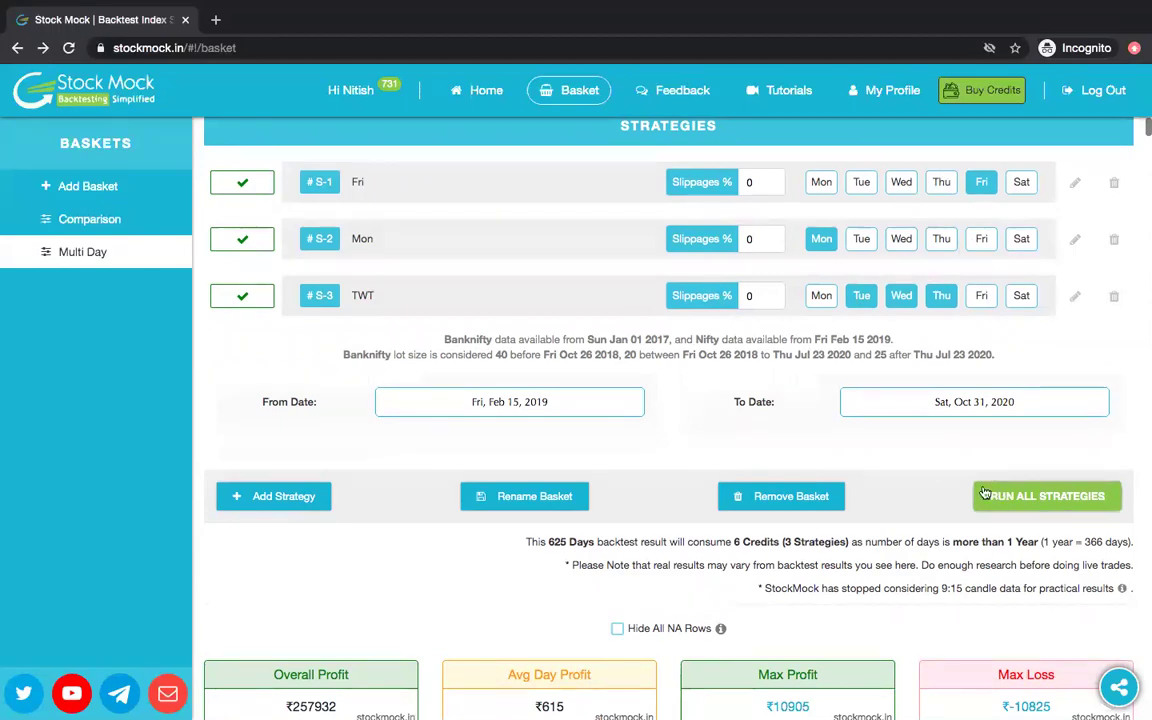
scroll(759, 420, down, 1)
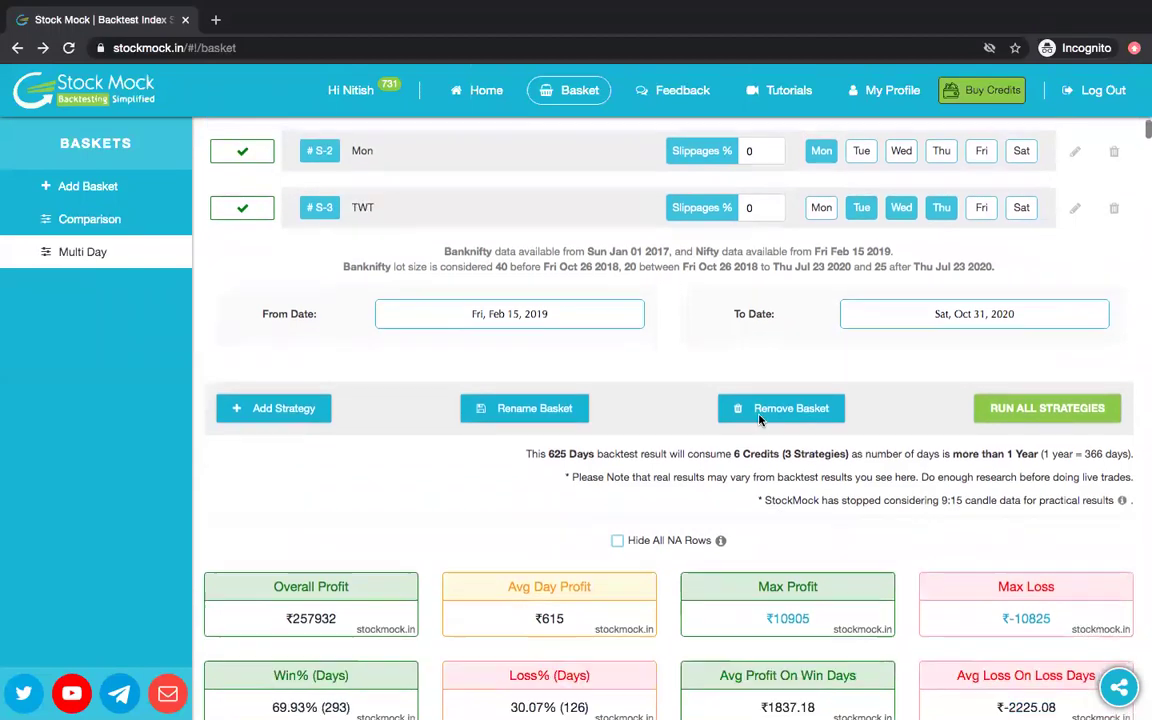
scroll(733, 507, down, 2)
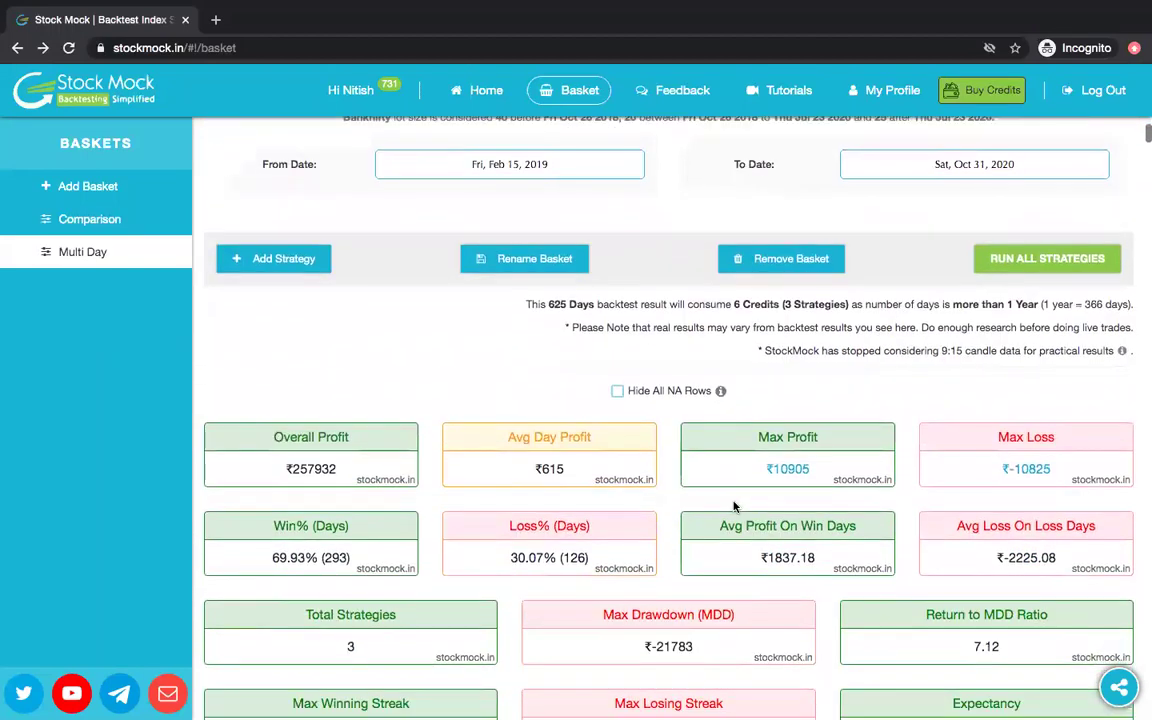
scroll(740, 489, down, 1)
scroll(739, 489, down, 1)
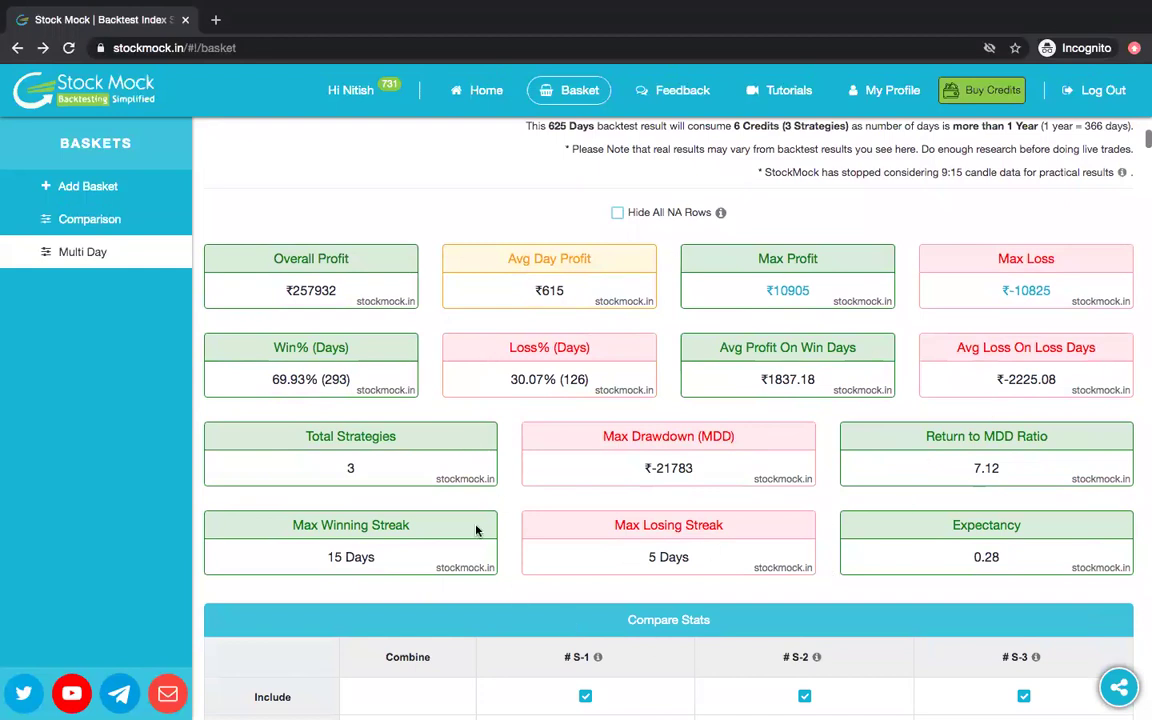
scroll(621, 593, up, 2)
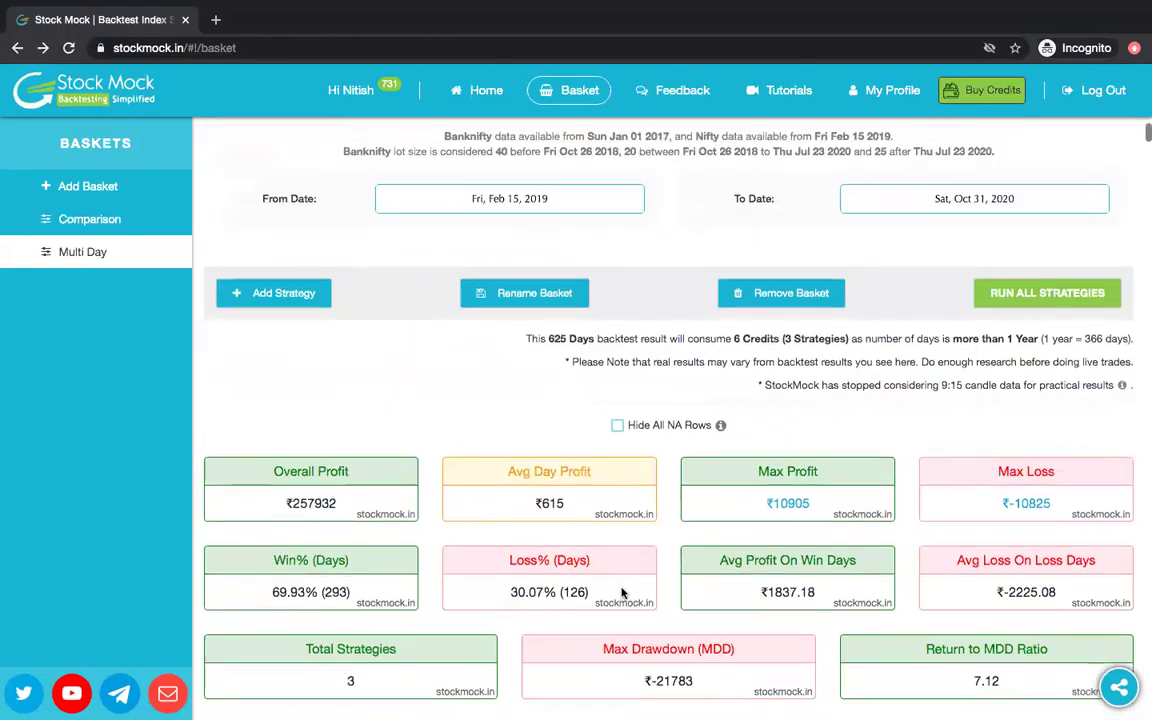
scroll(621, 593, up, 2)
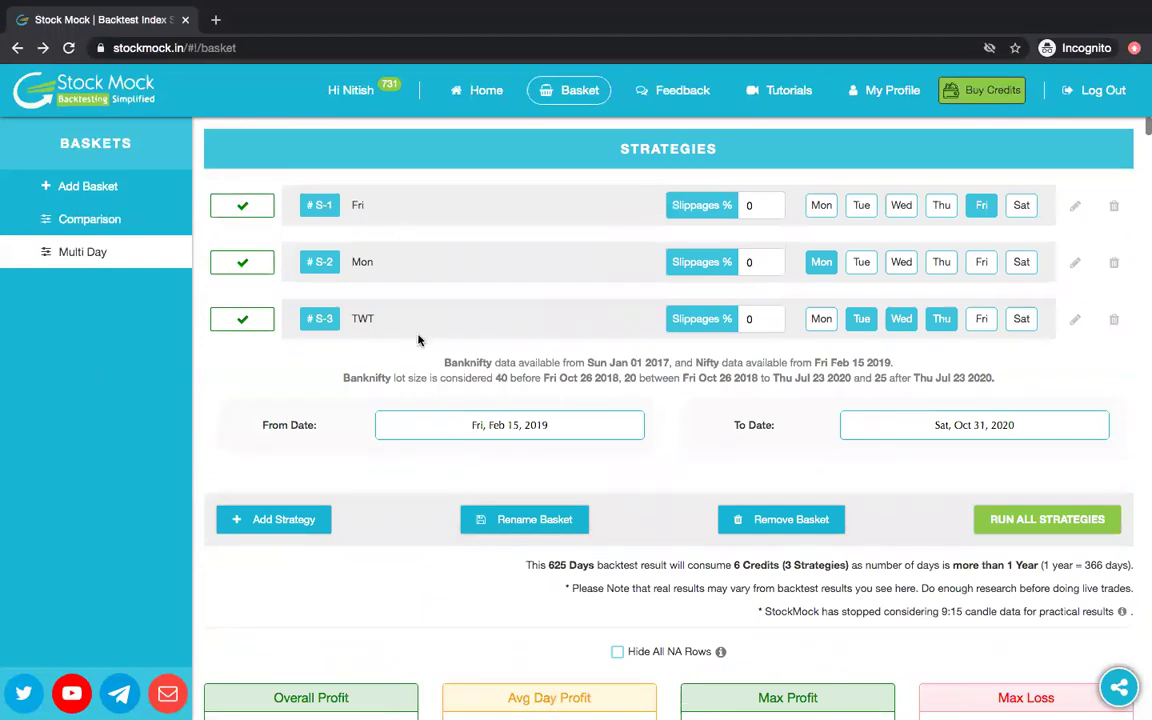
scroll(545, 596, down, 8)
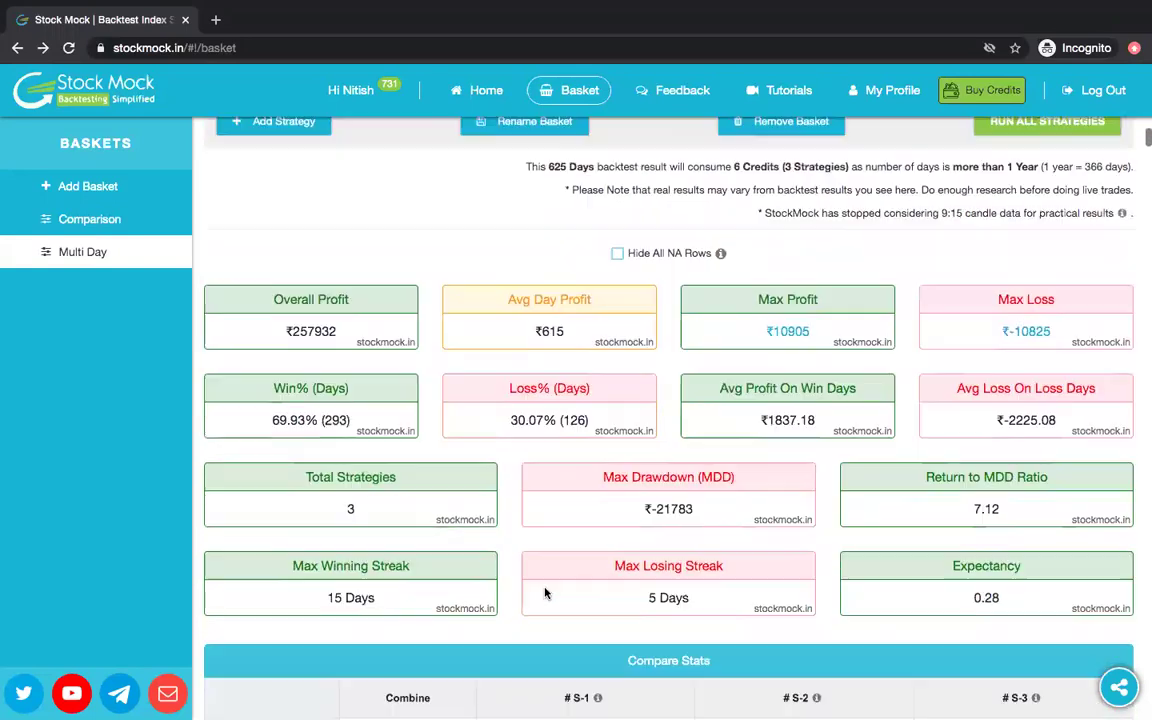
scroll(545, 593, down, 1)
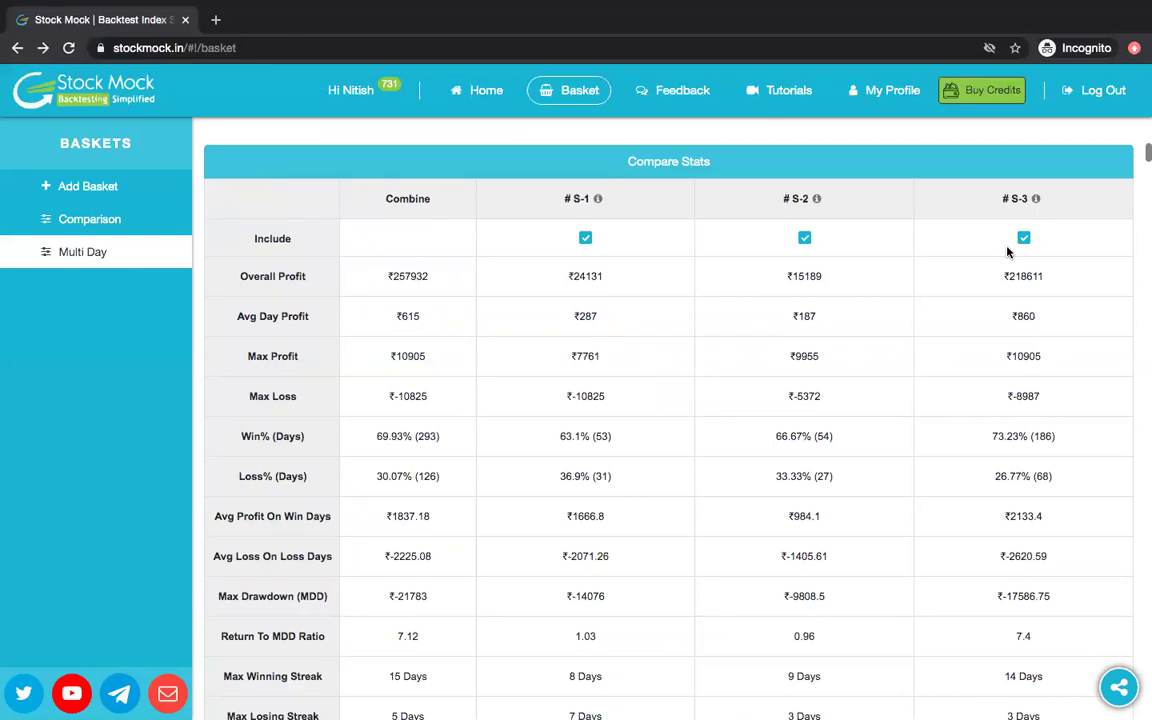
Step: Exclude strategy S-2 from the combined stats to compare the average day profit, and include it again
double_click(410, 316)
click(395, 320)
click(804, 239)
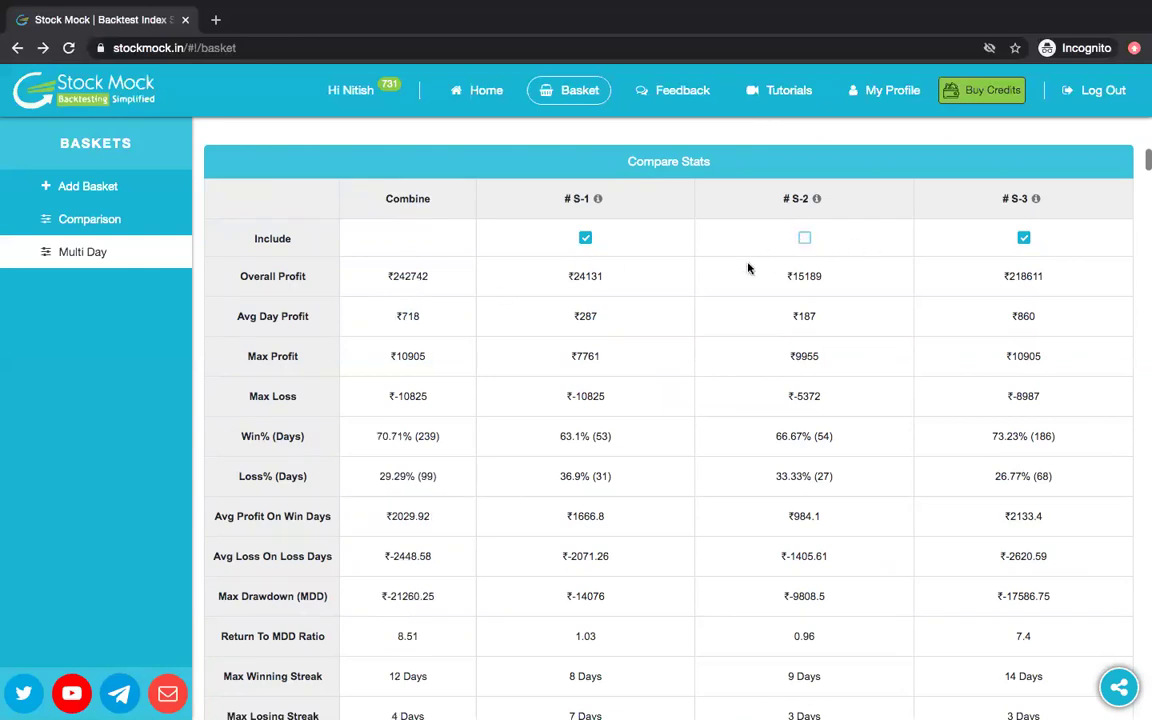
click(805, 241)
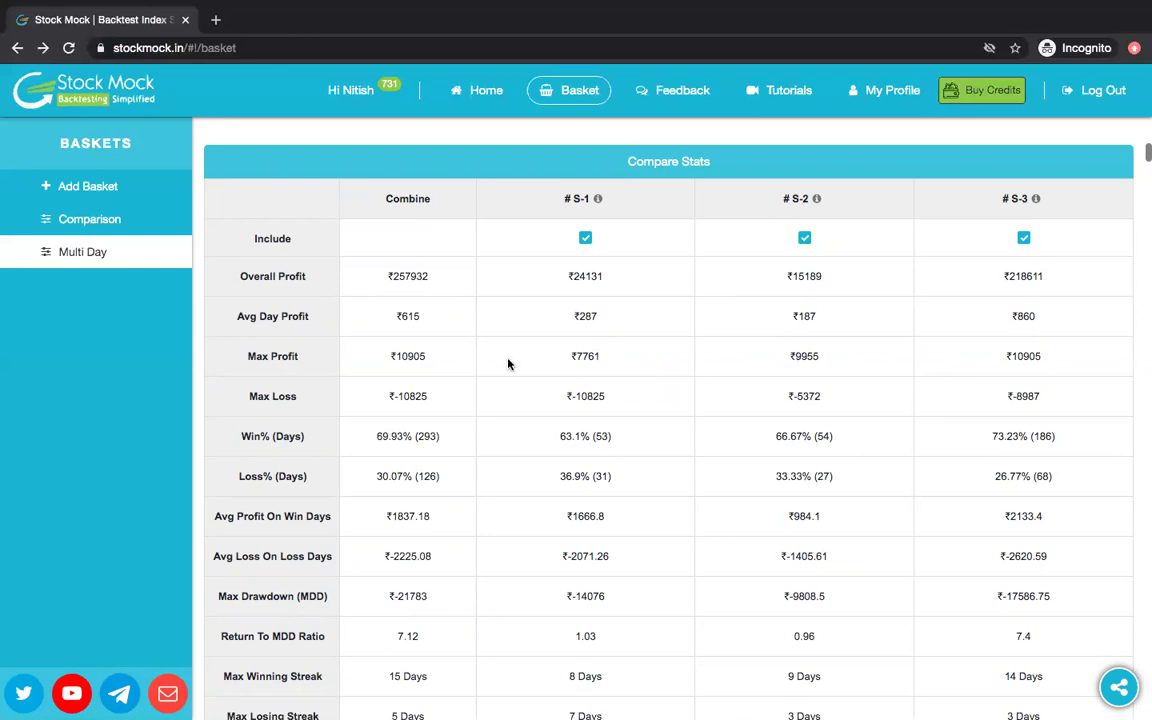
Step: Examine the day-wise combined profits and the individual results of strategies S-1, S-2 and S-3
scroll(508, 364, down, 10)
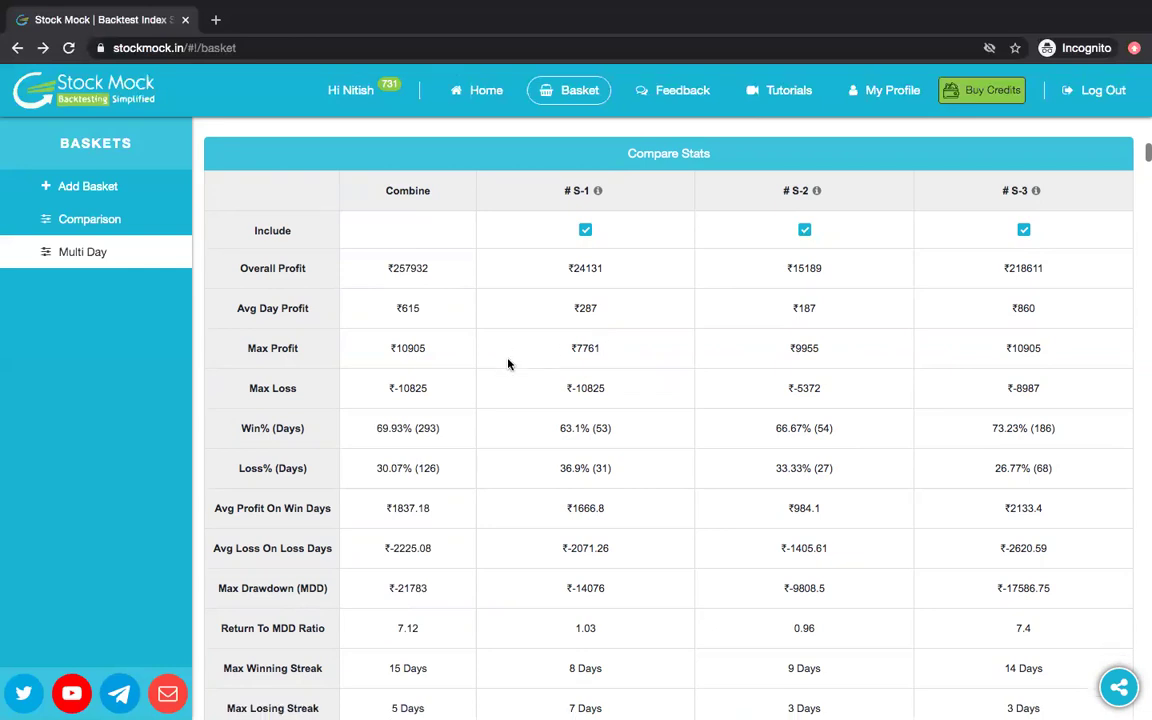
scroll(508, 364, down, 5)
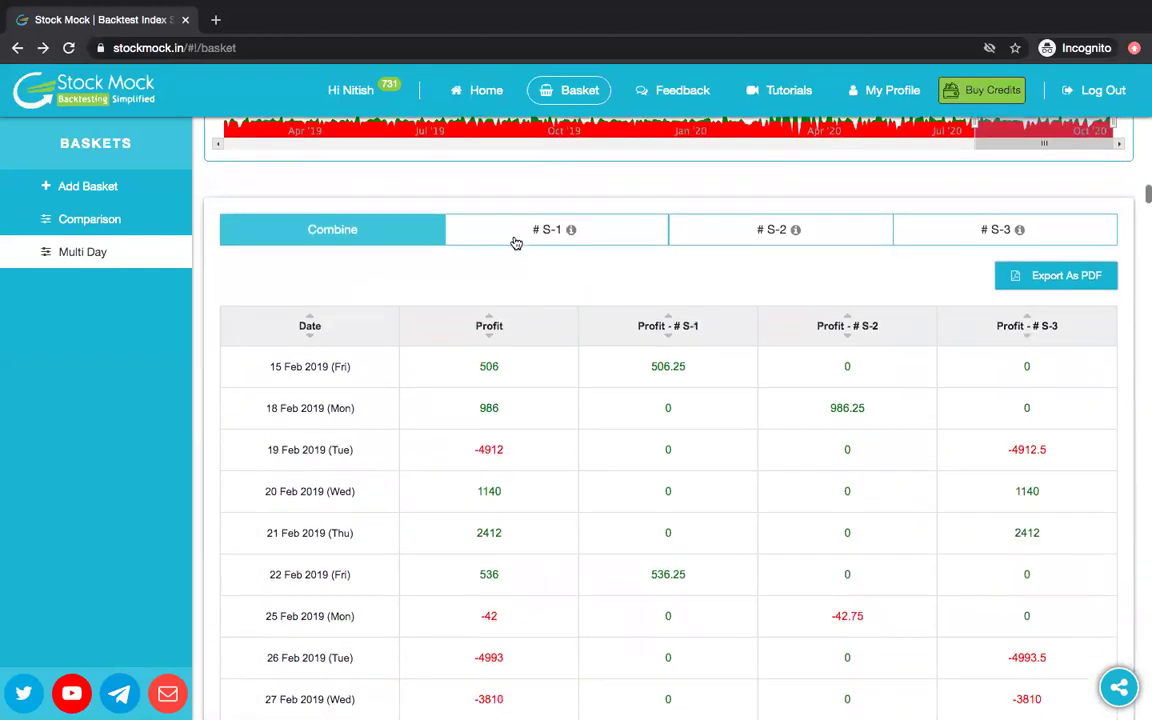
click(517, 240)
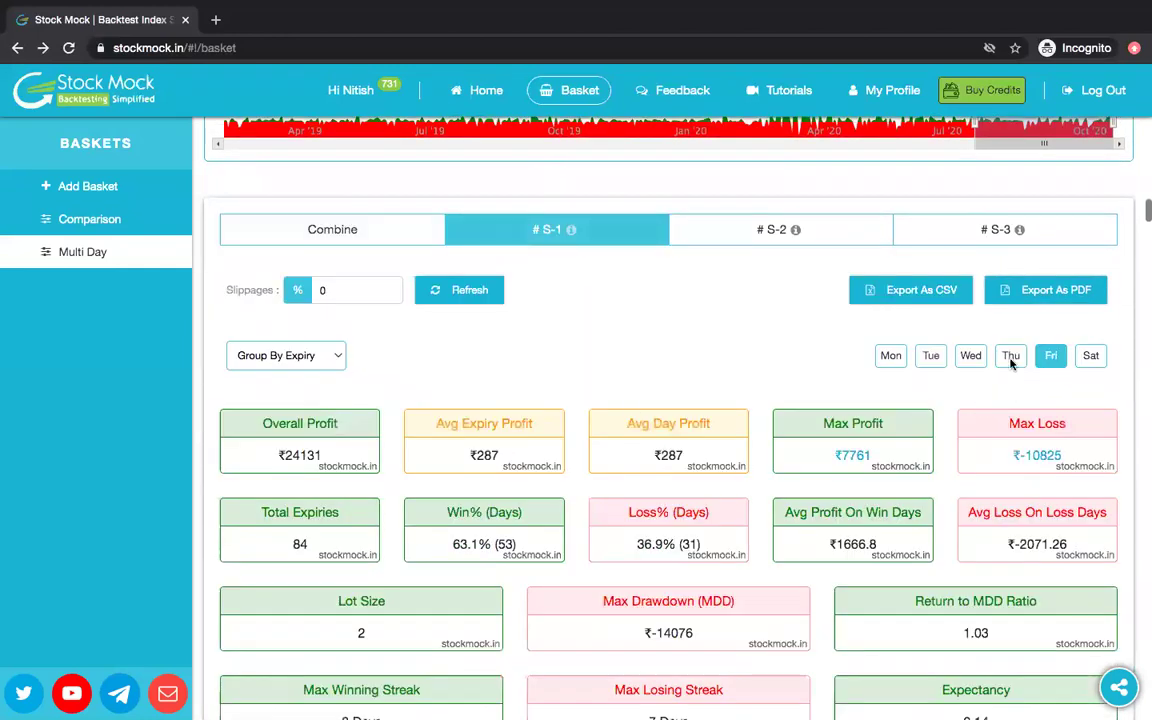
click(748, 236)
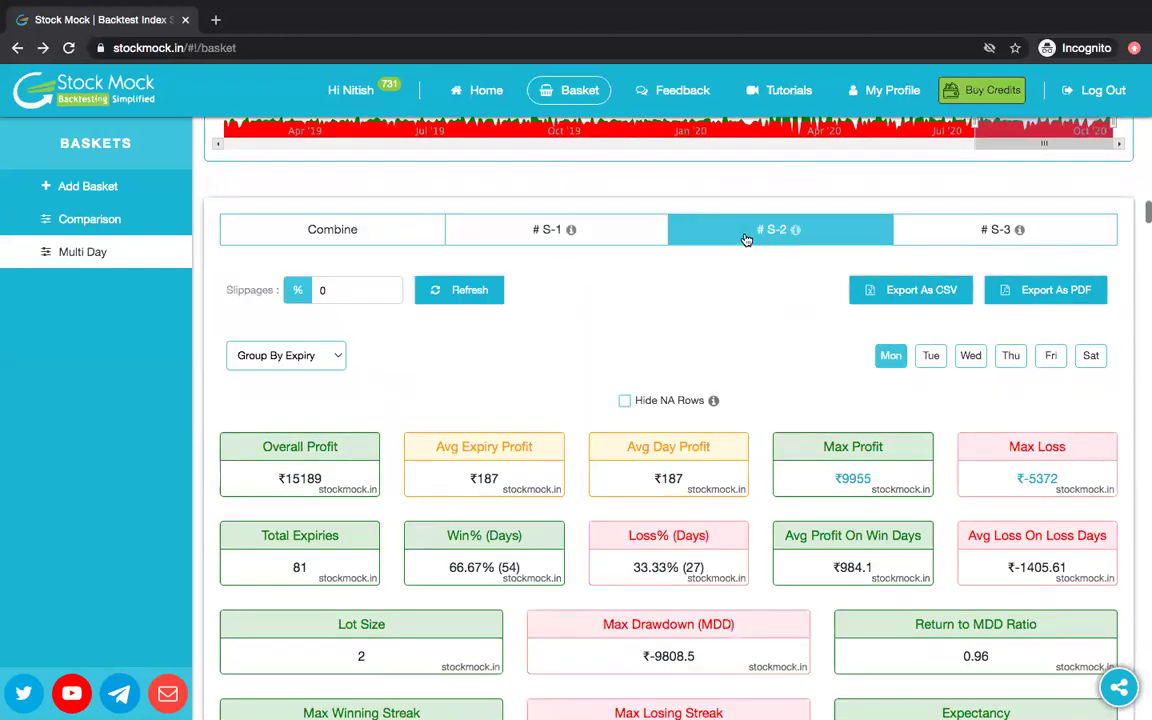
click(926, 231)
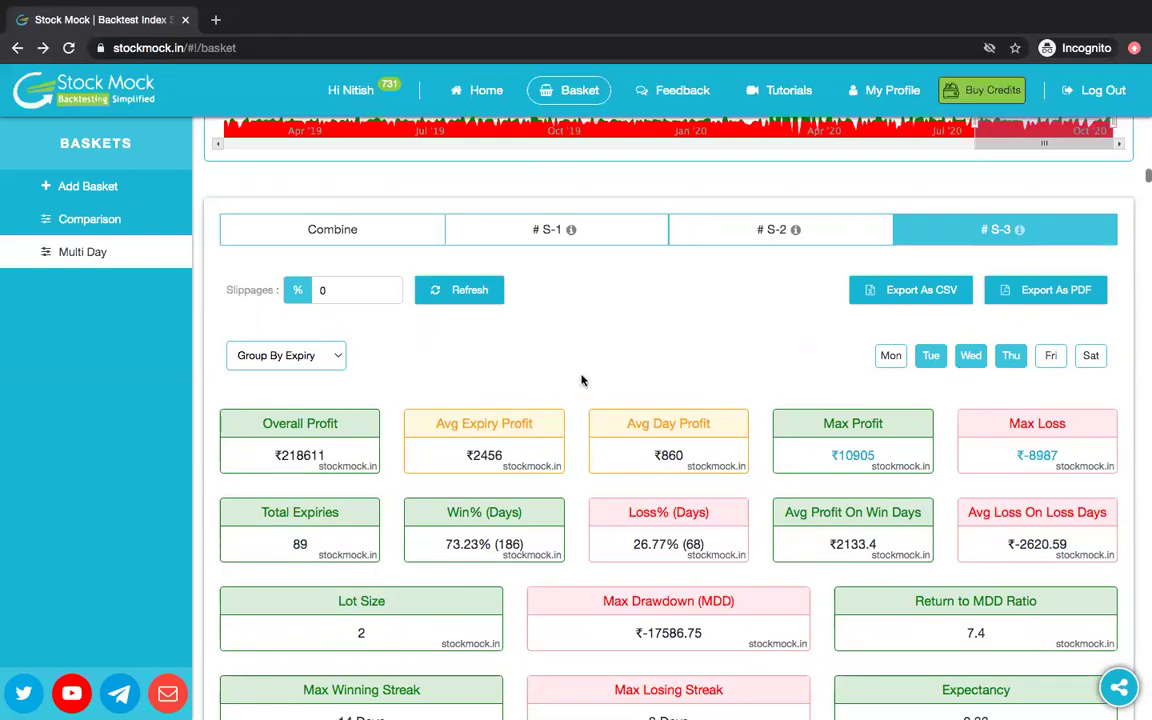
Step: Create a new basket named Best Combo
scroll(582, 380, up, 1)
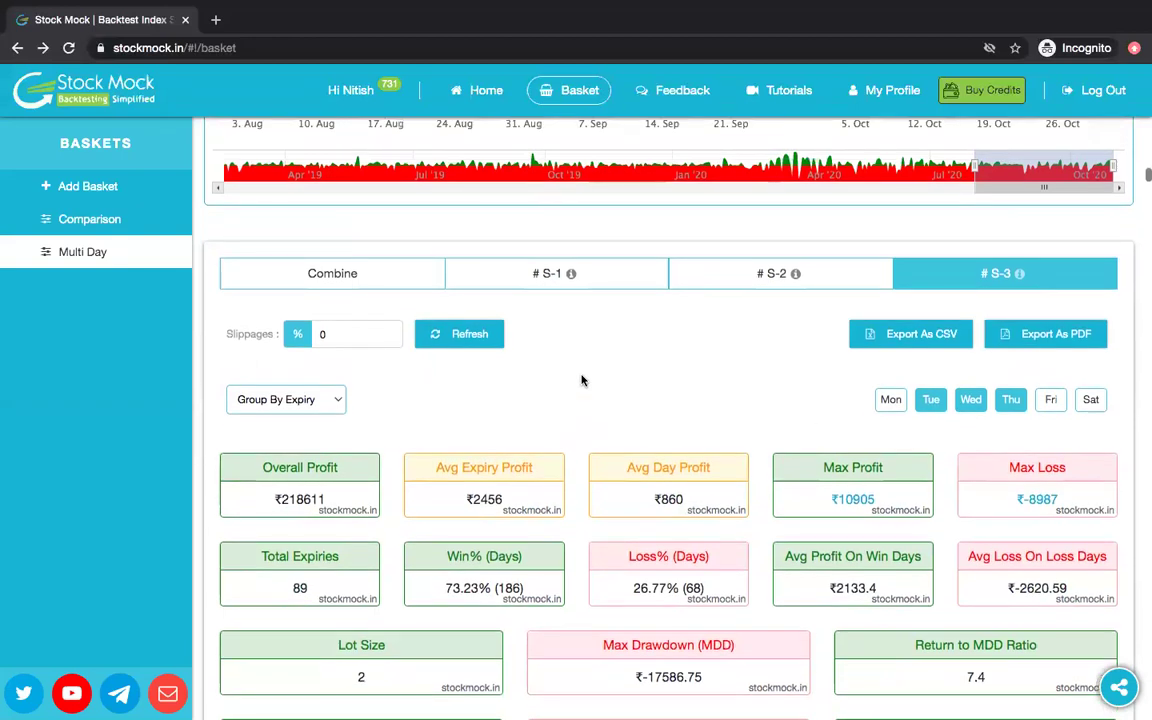
scroll(582, 380, up, 20)
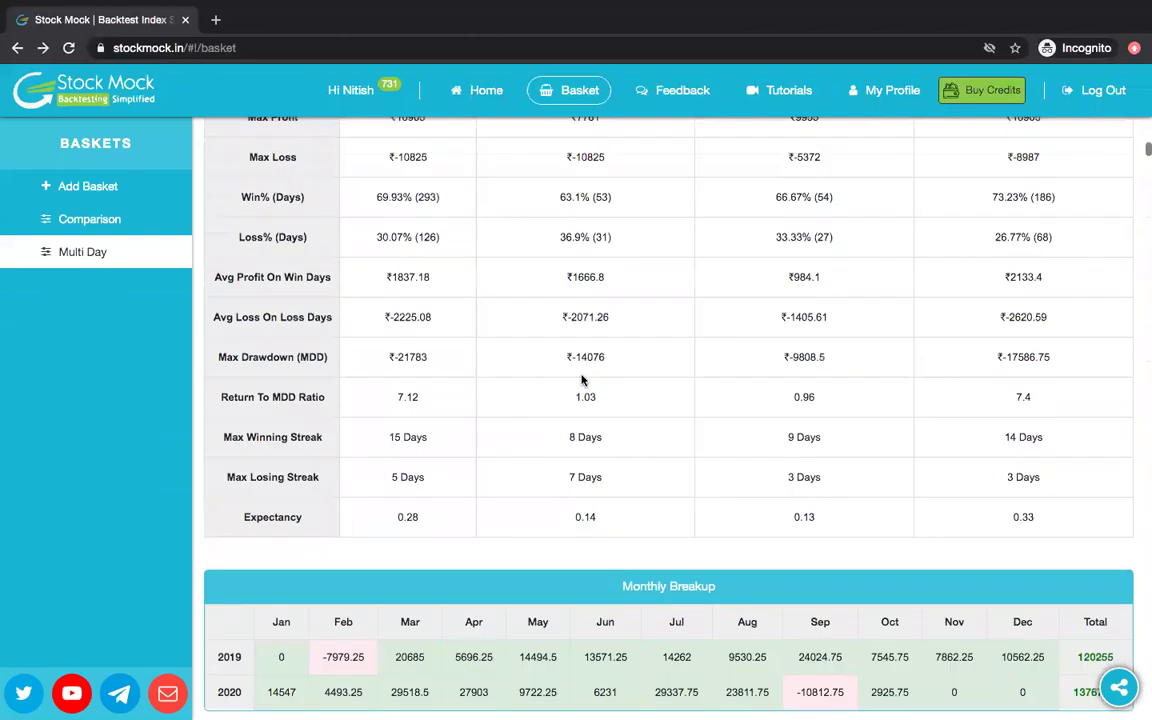
scroll(582, 380, up, 5)
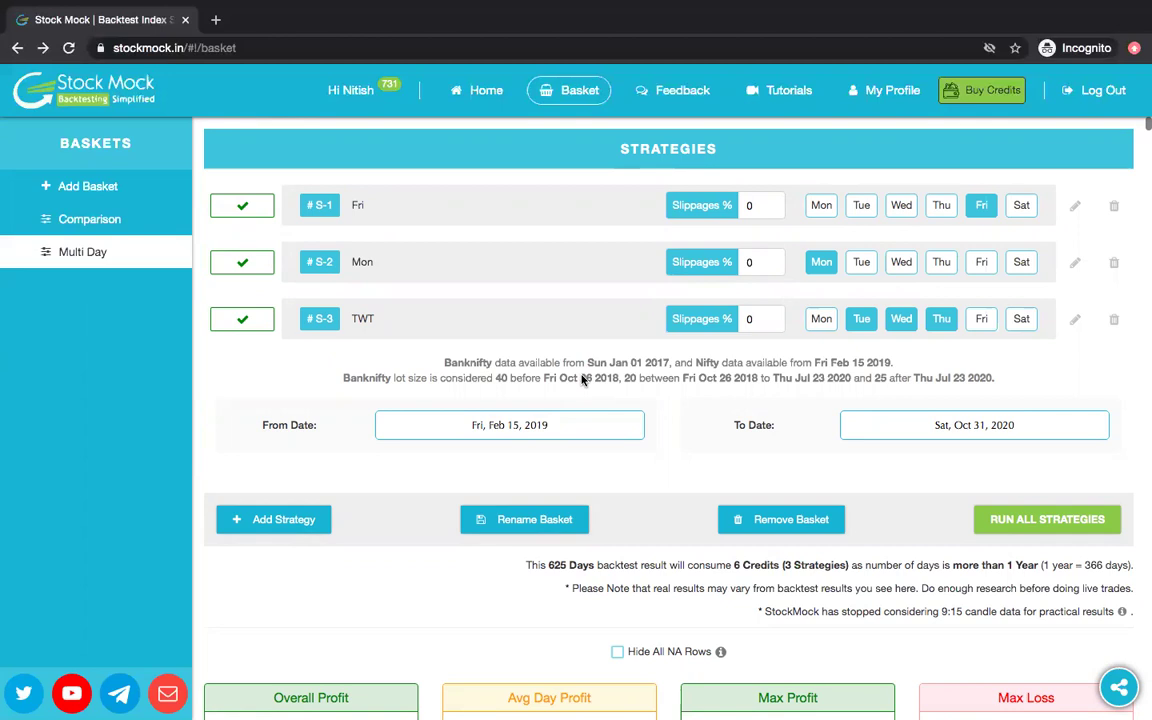
click(106, 186)
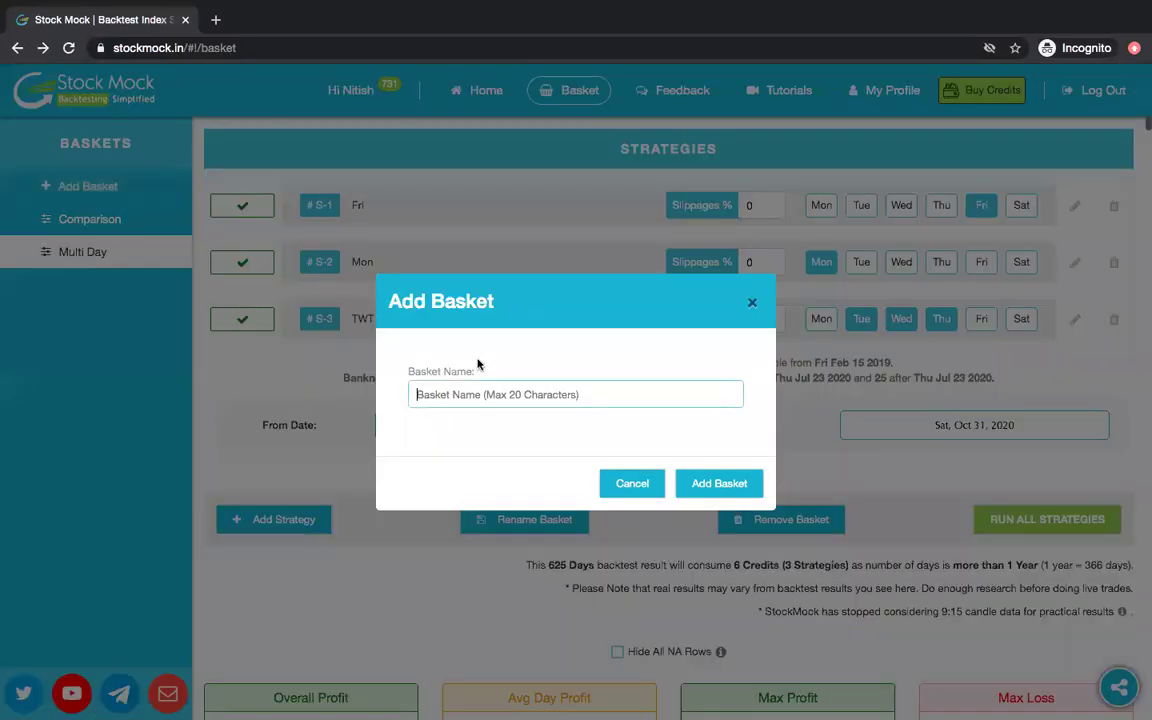
text(Best )
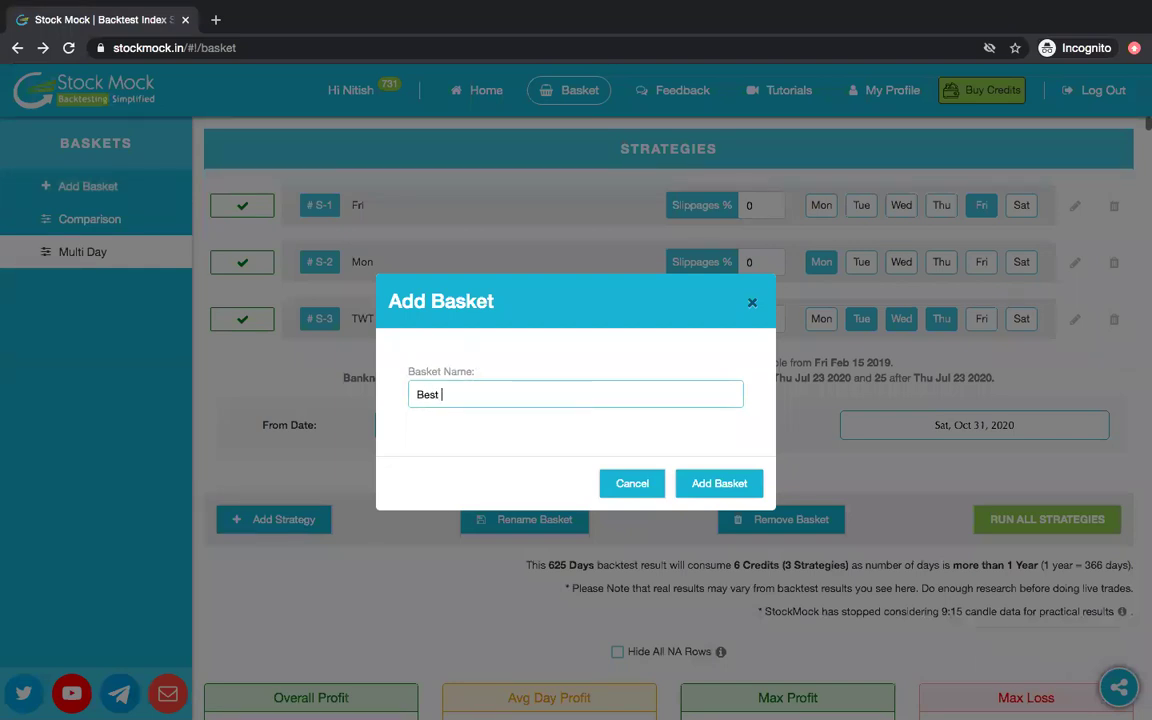
text(Combo)
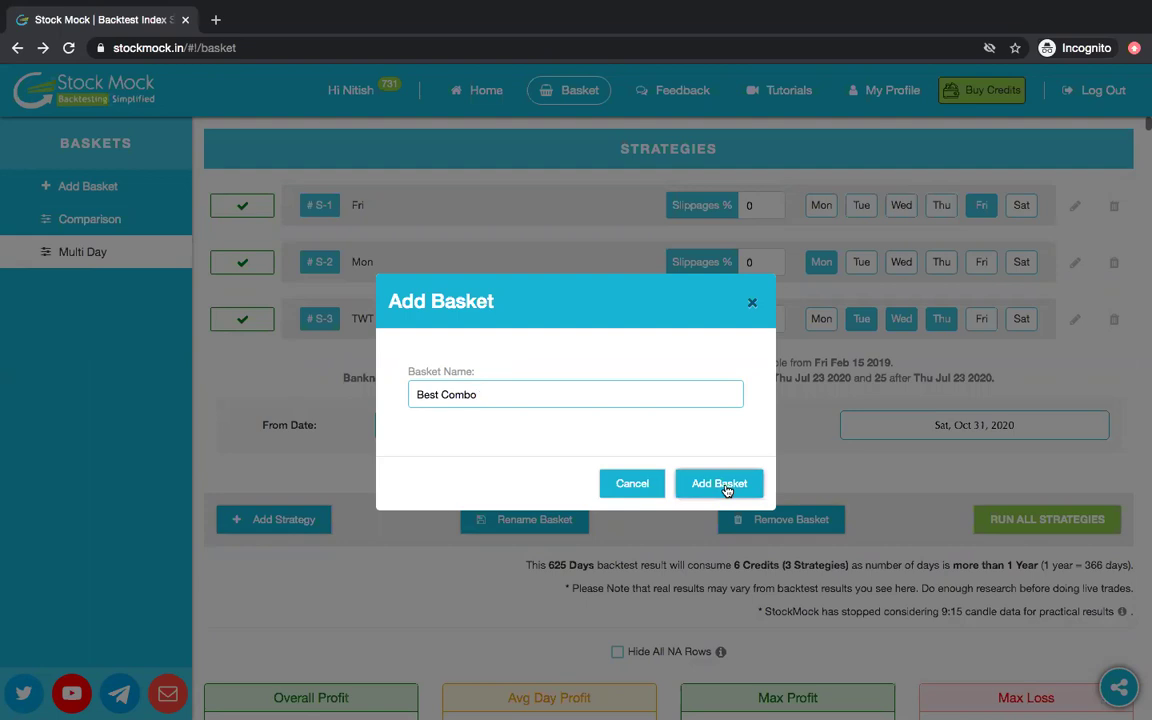
click(719, 484)
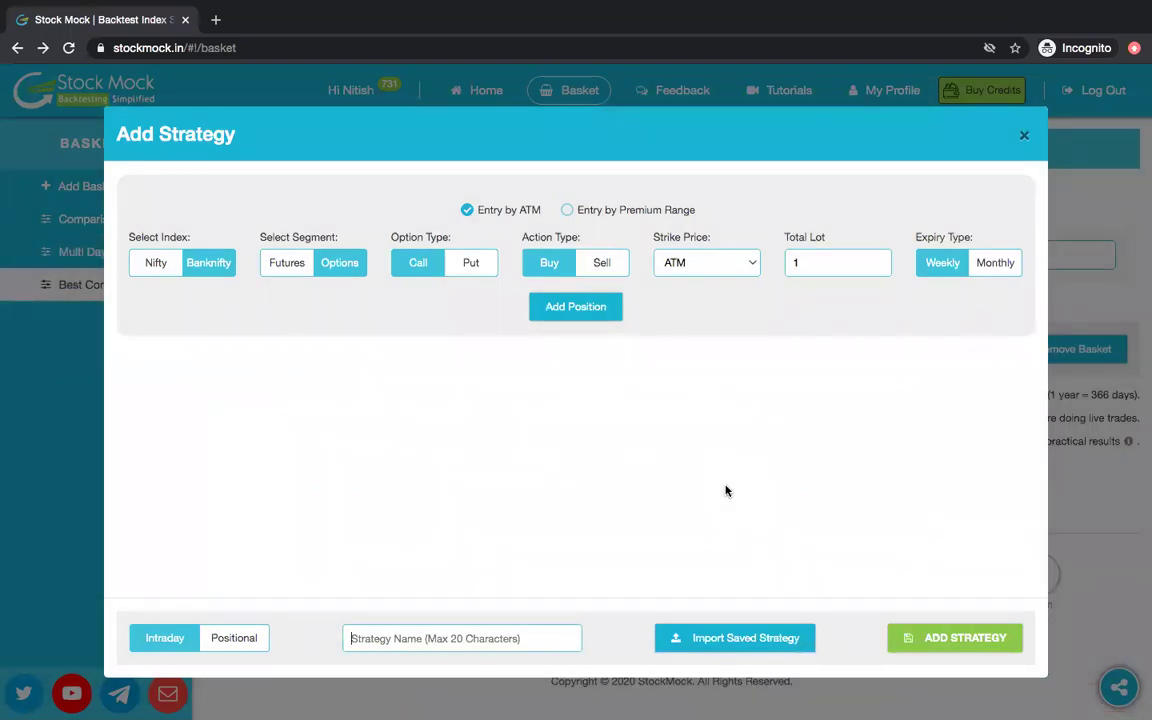
Step: Import the saved Short Straddle as the basis for the Best Combo basket's first strategy
click(748, 646)
click(497, 341)
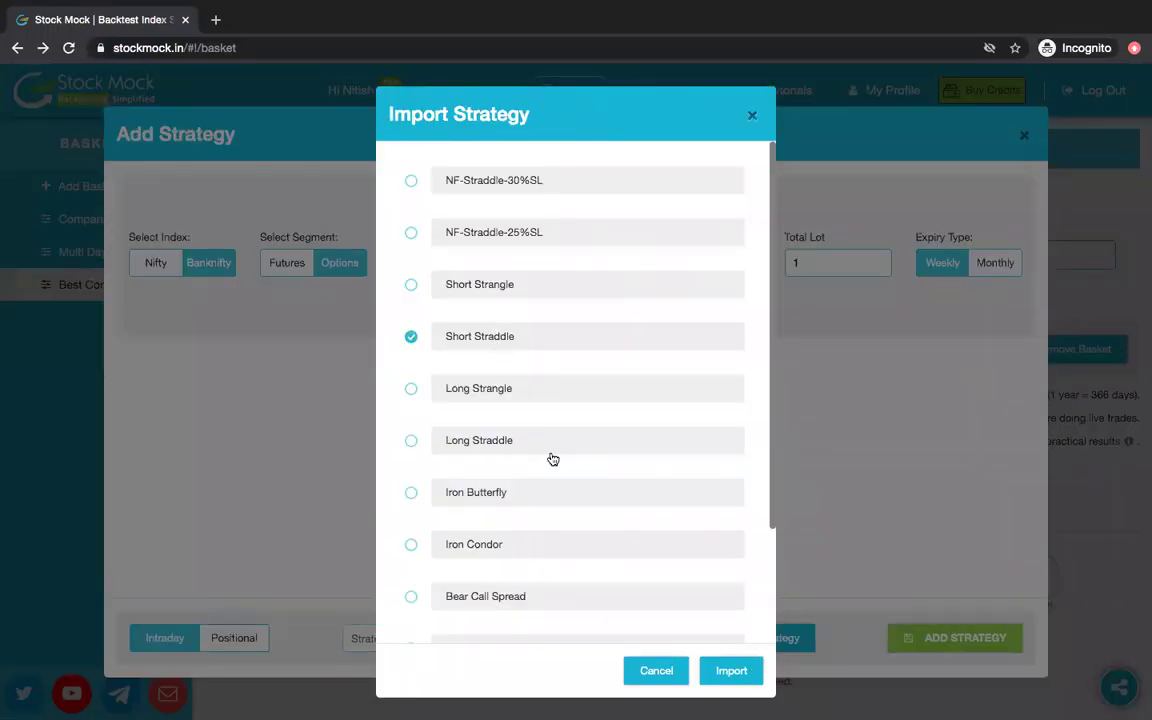
click(741, 676)
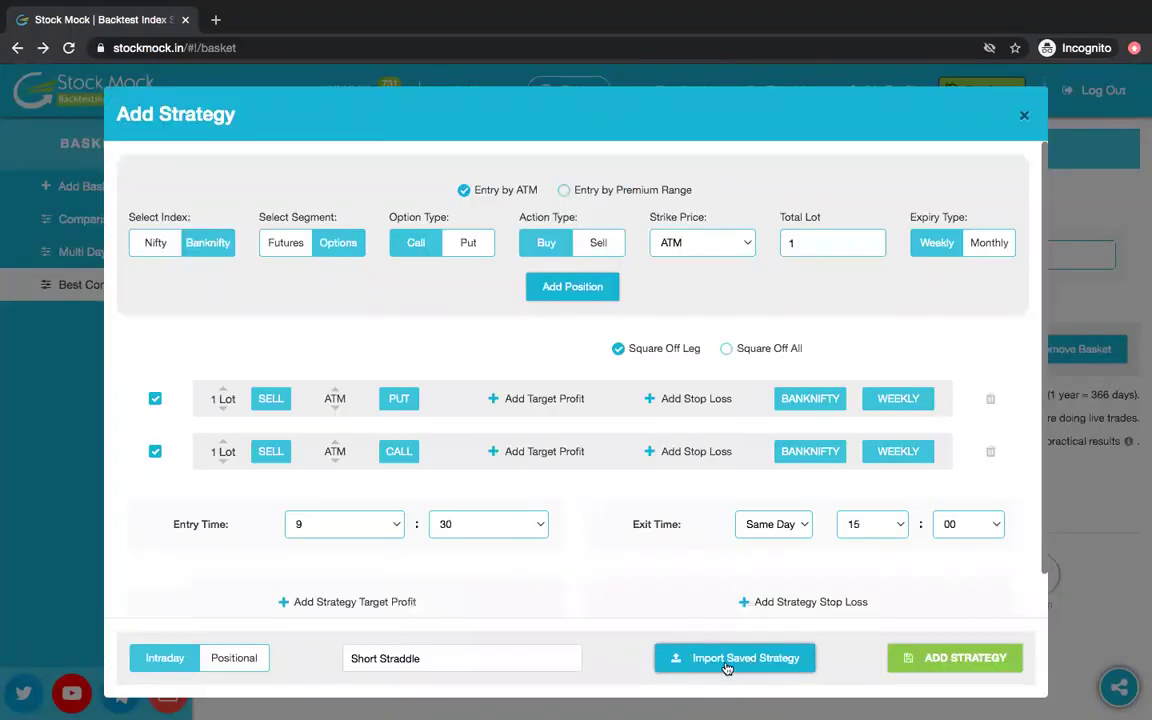
Step: Set a 25% stop loss on both the put and call legs and switch both legs to Nifty
click(717, 398)
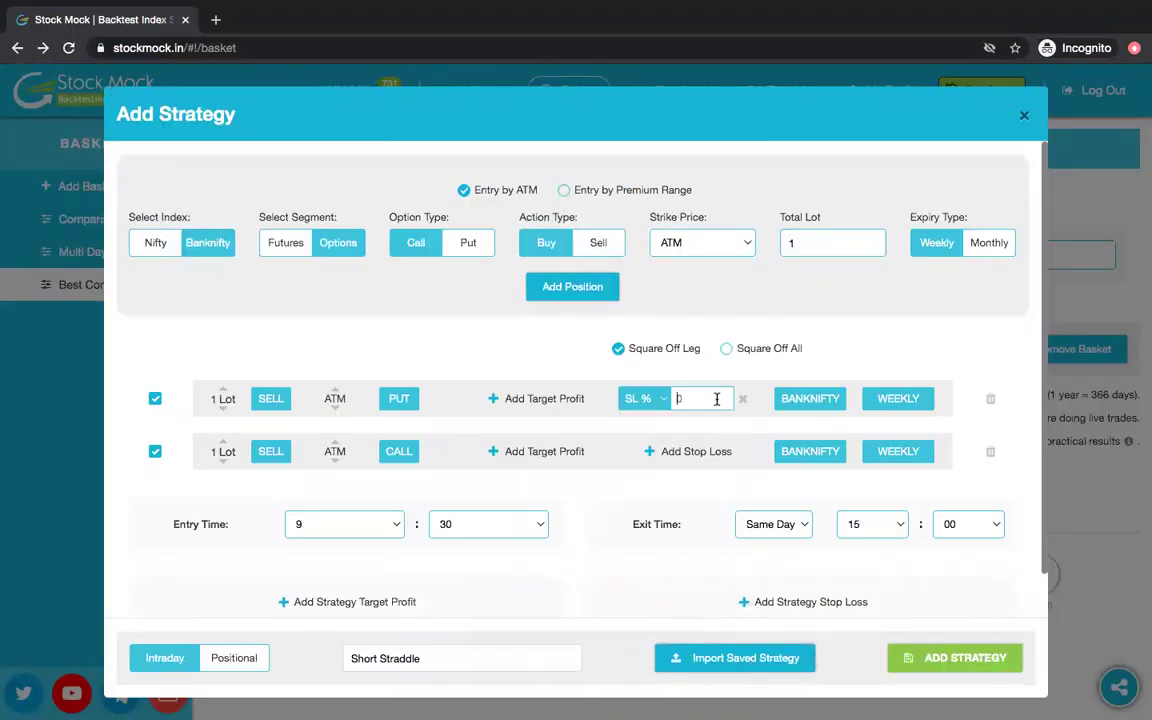
text(25)
click(717, 449)
text(25)
click(828, 453)
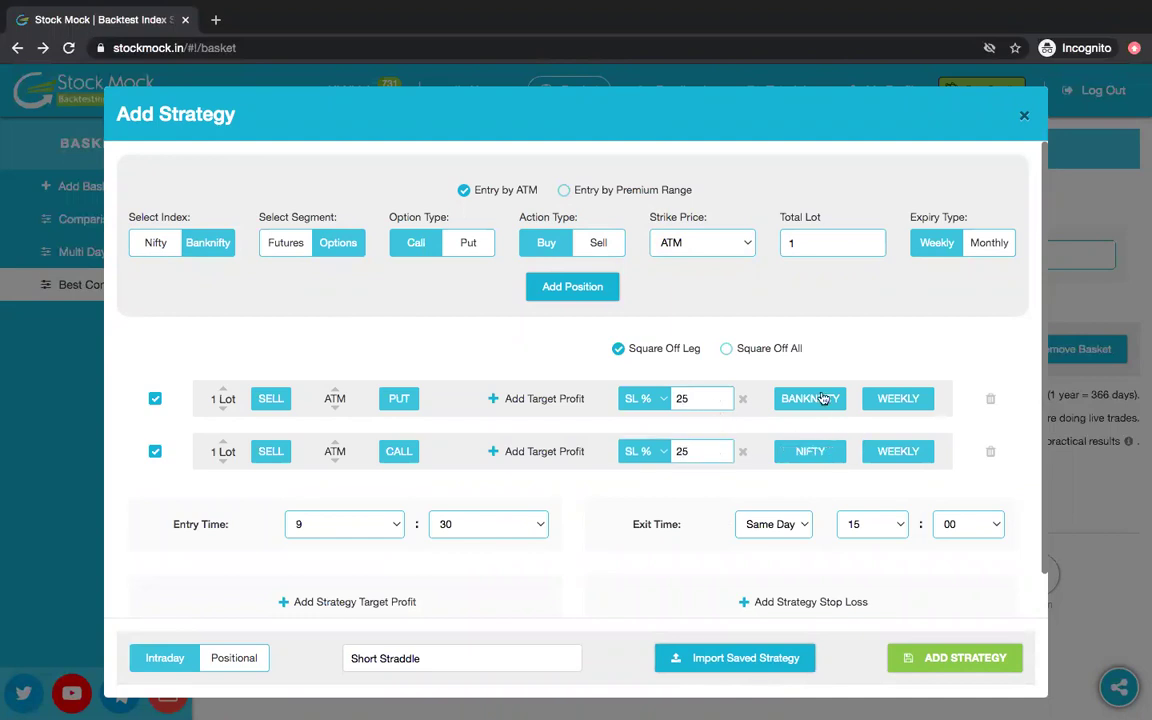
click(822, 398)
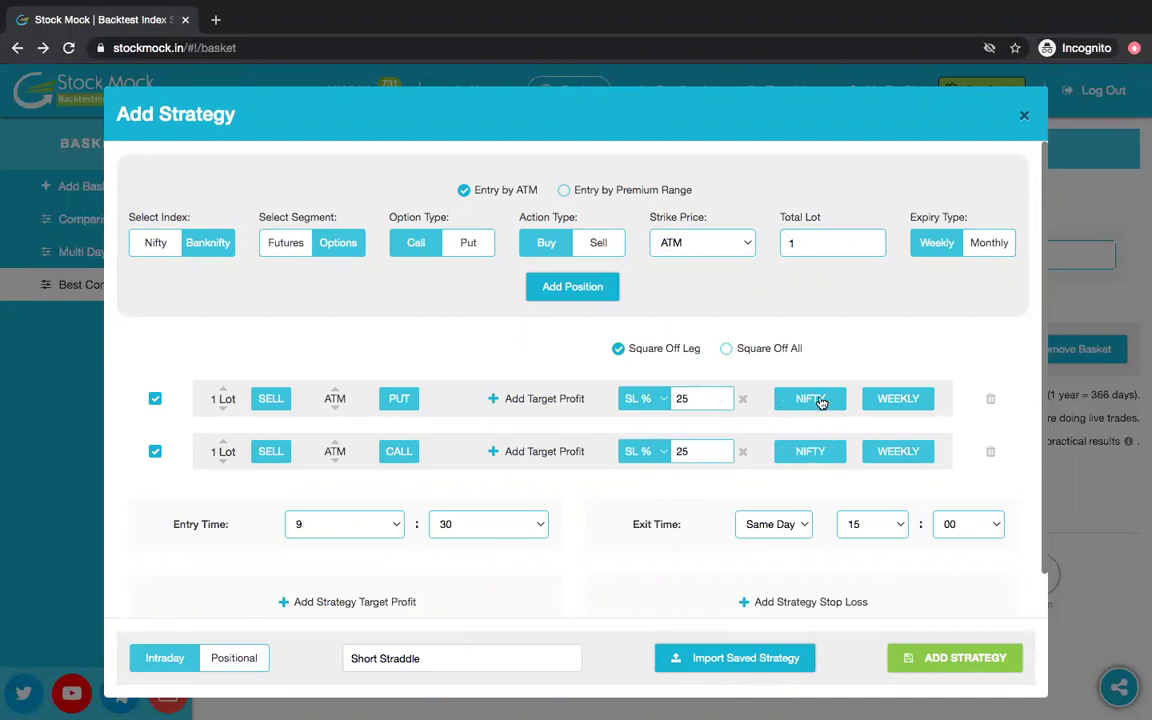
Step: Rename the strategy as 930 and add it to the basket
triple_click(459, 651)
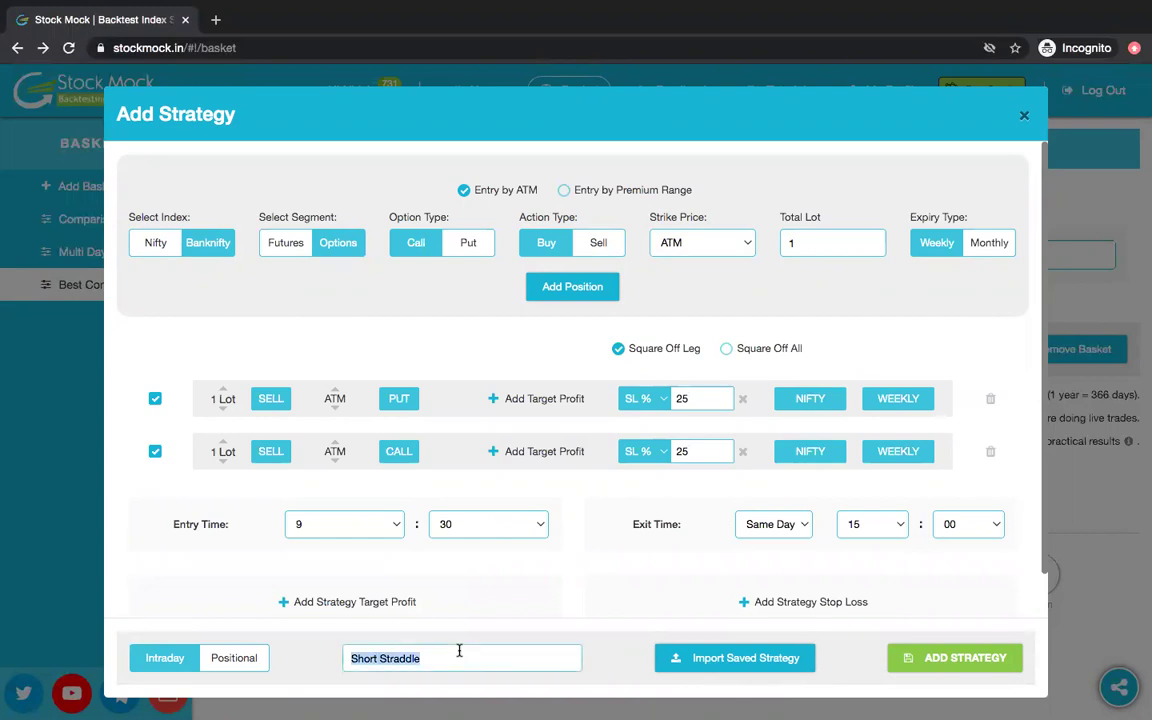
text(930)
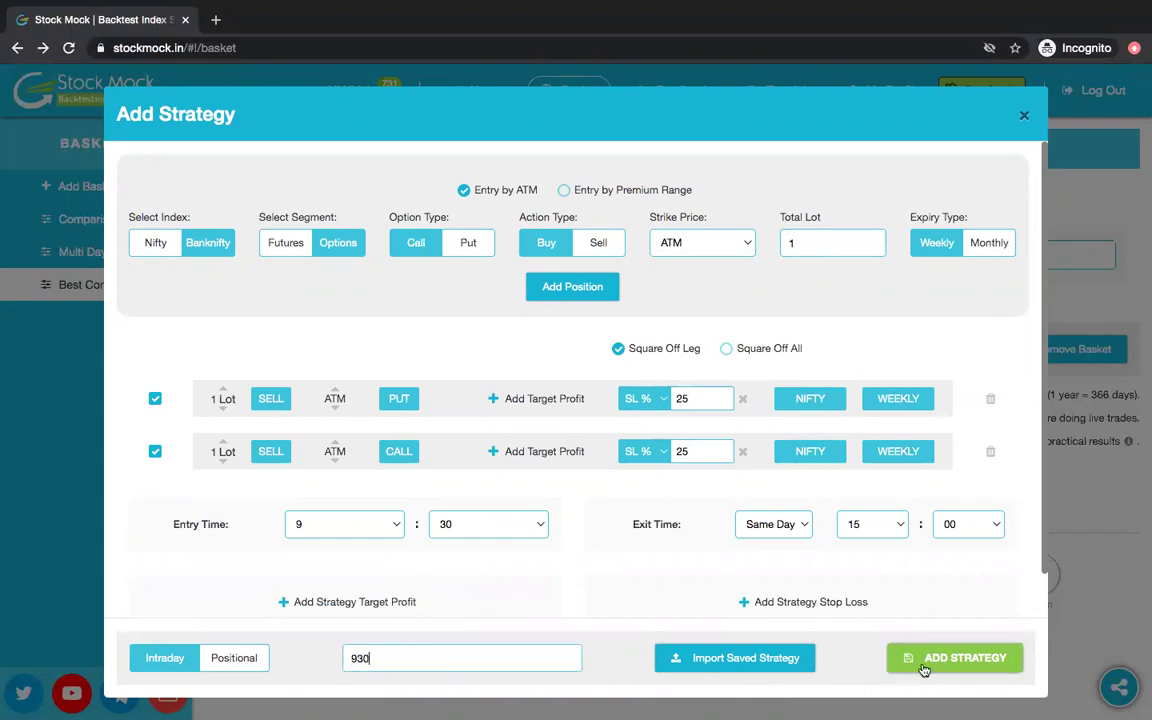
click(923, 668)
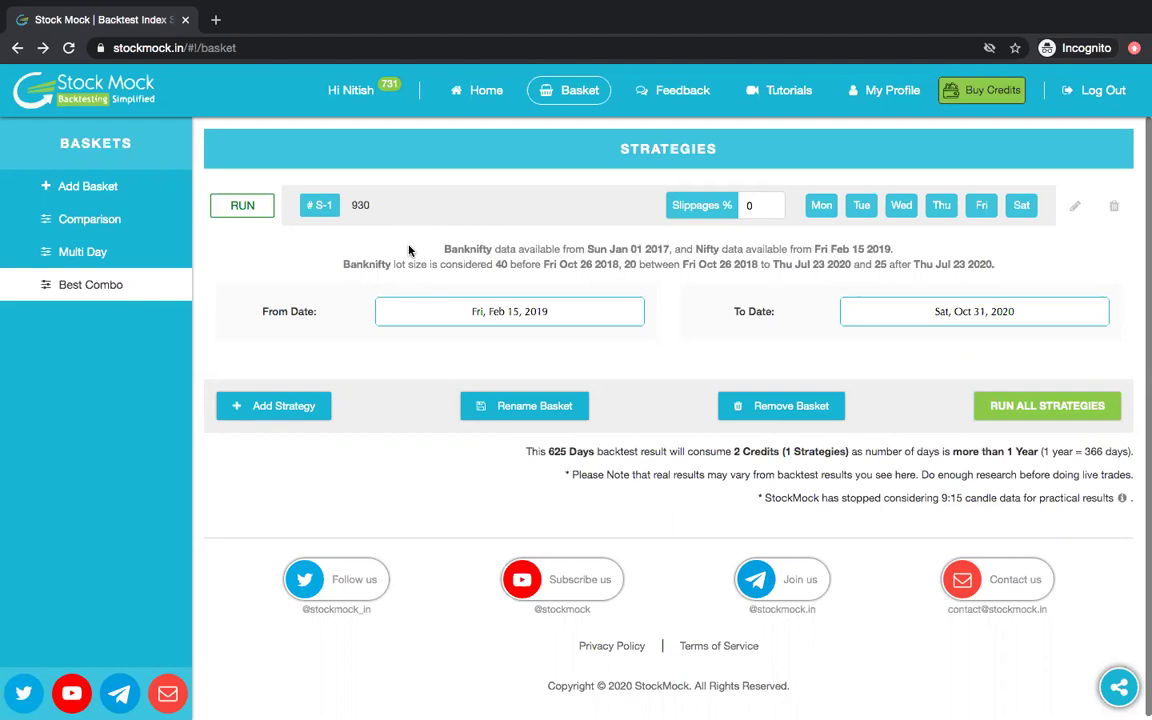
Step: Start a second strategy for the basket by importing the saved Short Straddle
click(294, 405)
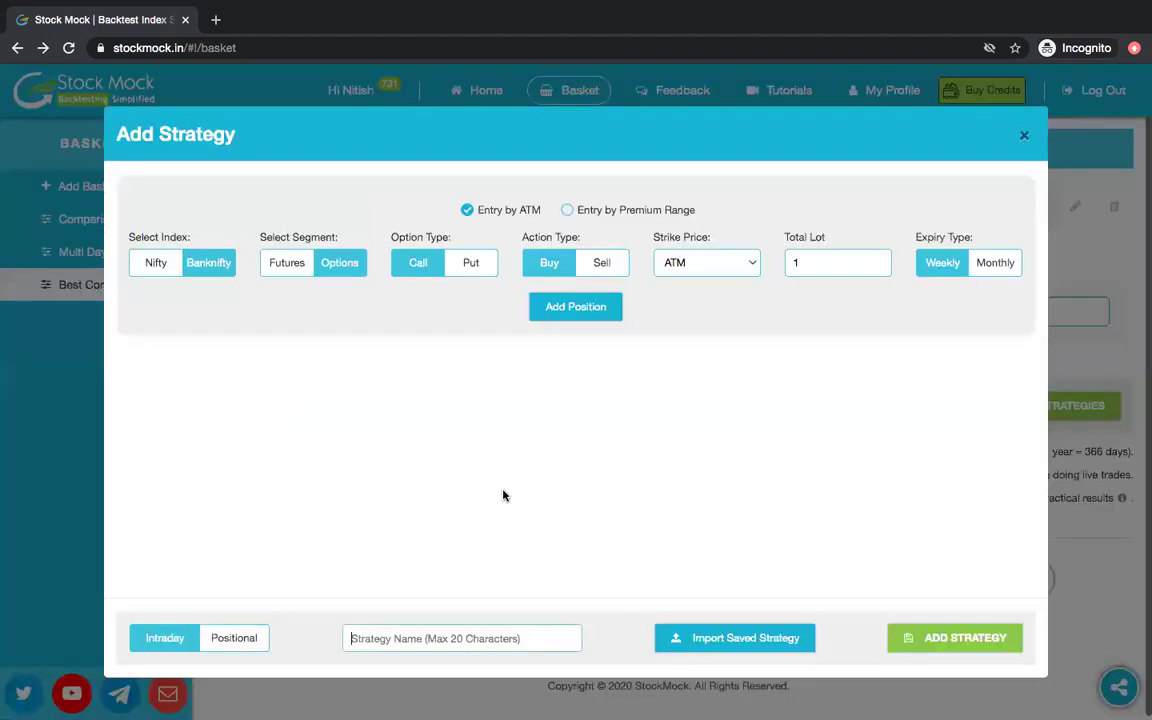
click(762, 638)
click(490, 336)
click(738, 675)
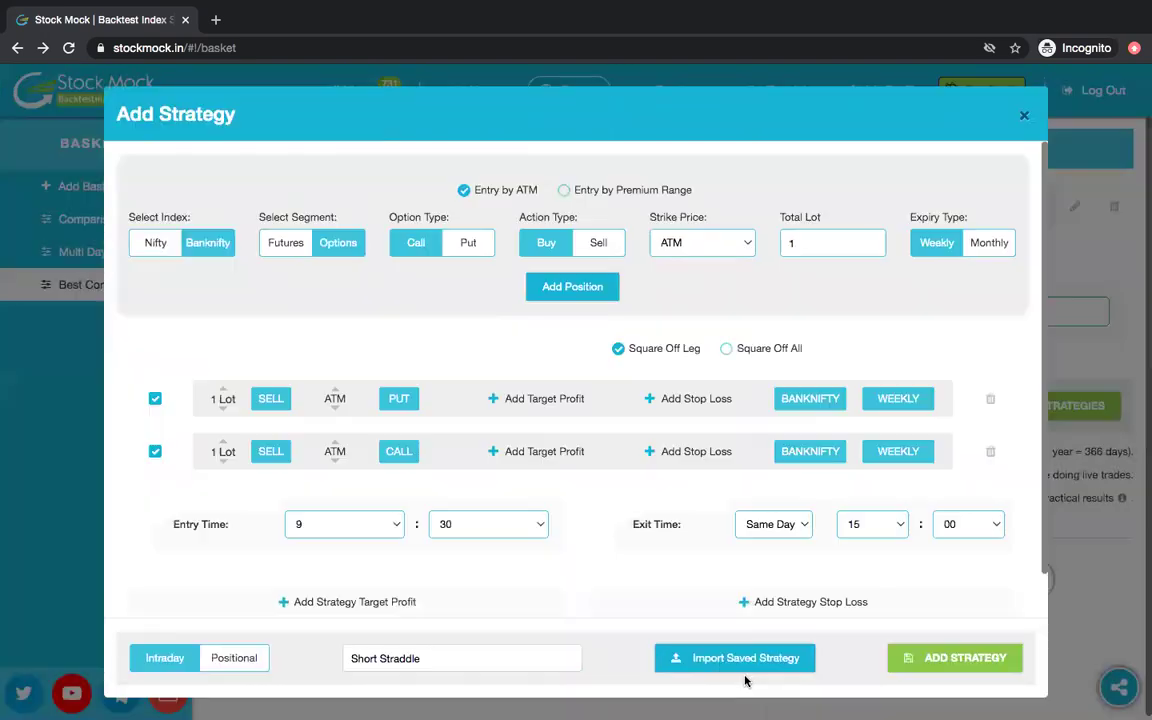
Step: Give both legs of the second strategy a 25% stop loss and change their index to Nifty
click(720, 398)
text(25)
click(830, 398)
click(815, 451)
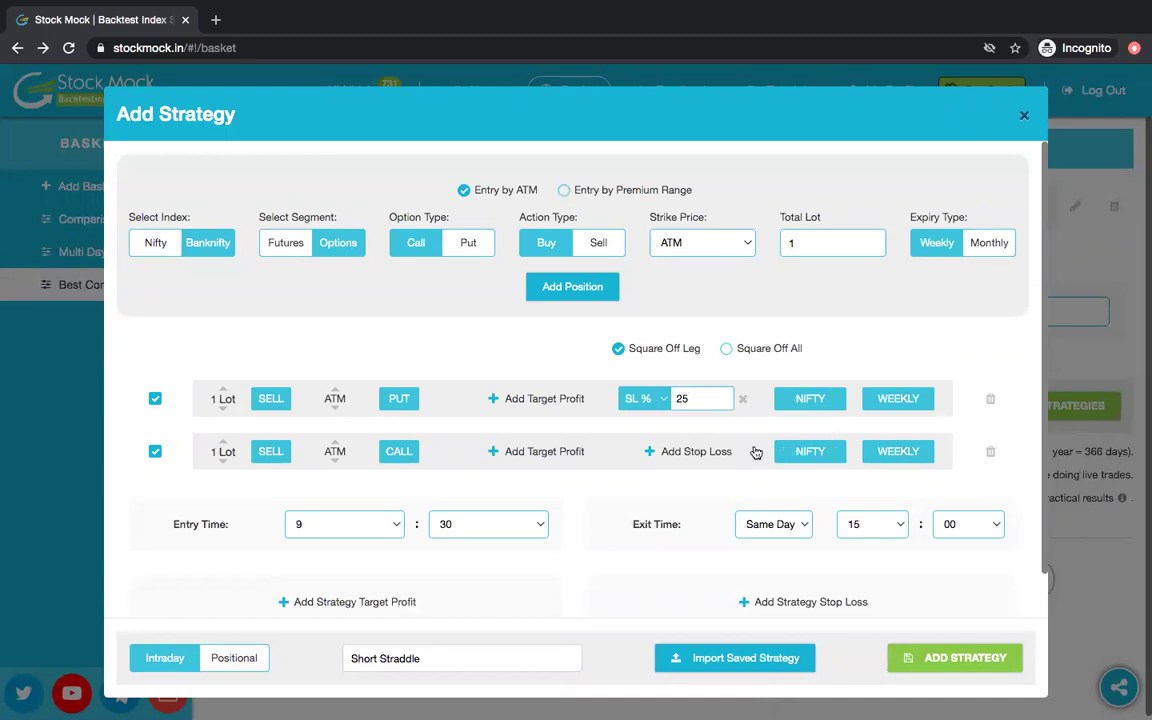
click(712, 451)
text(25)
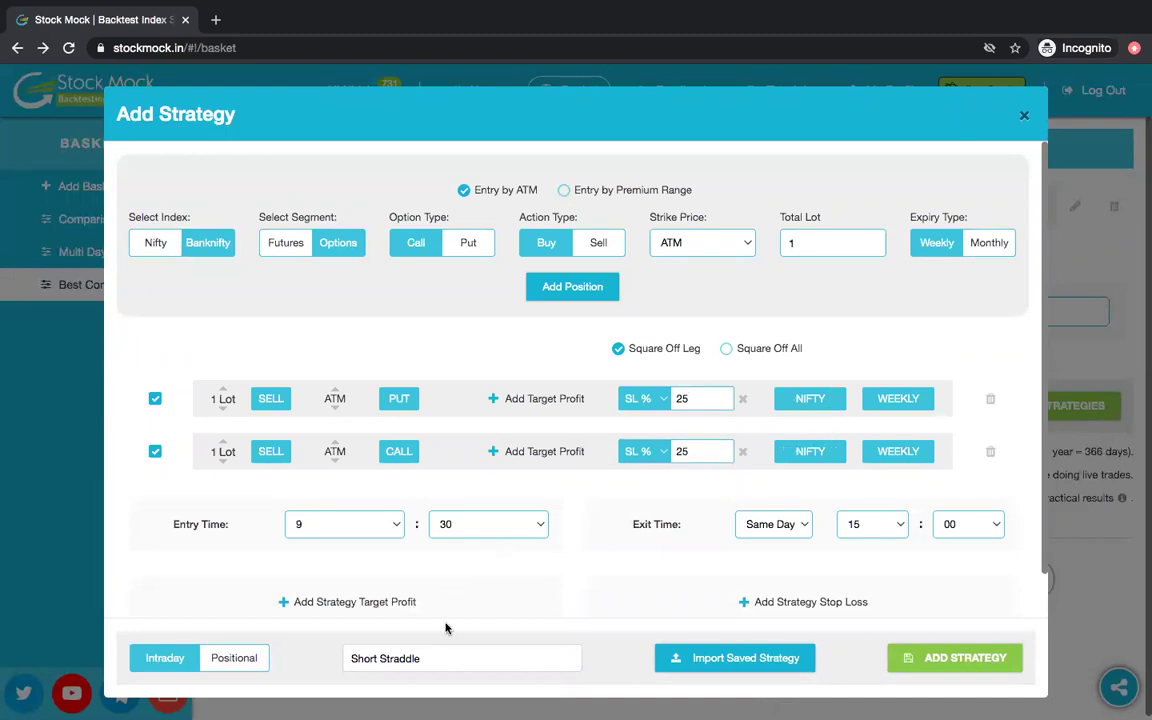
Step: Rename the second strategy as 1030 and add it to the basket
triple_click(449, 659)
text(1030)
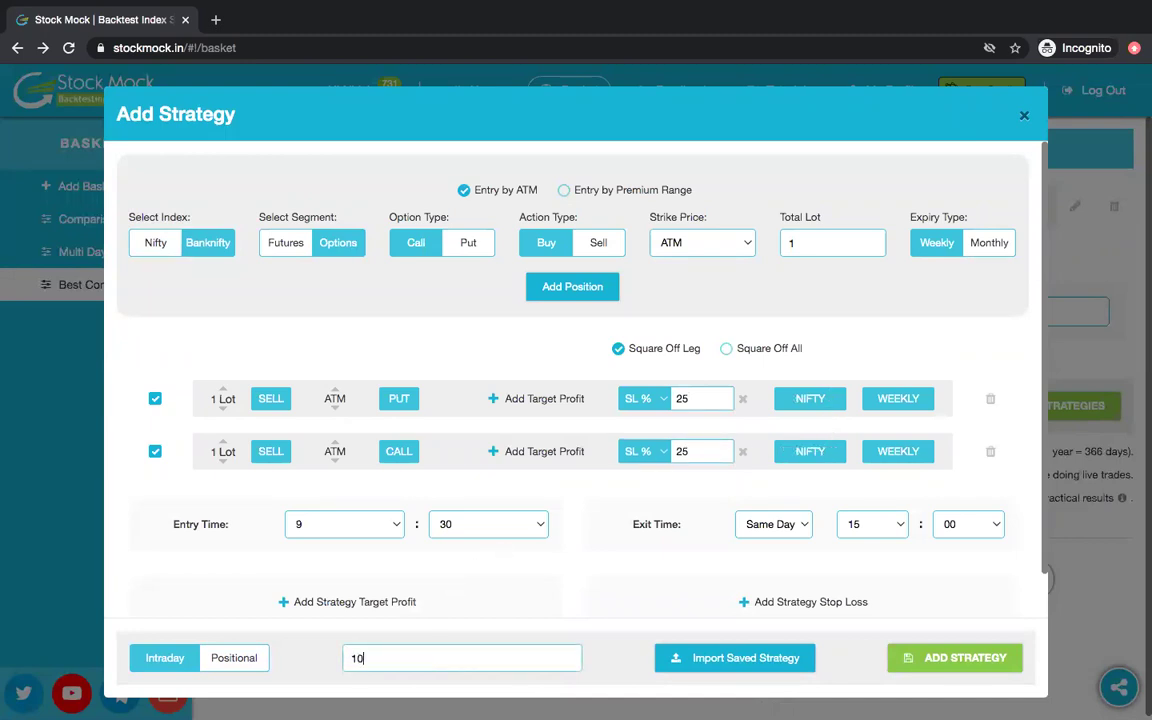
click(928, 657)
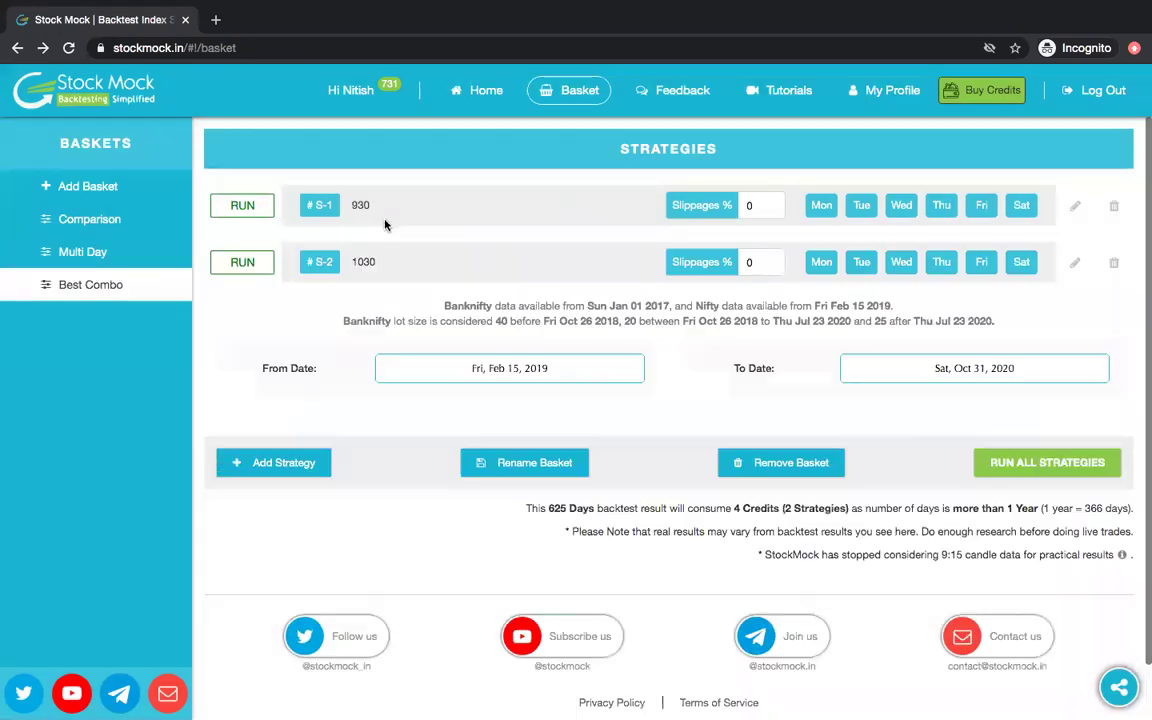
Step: Change the 1030 strategy's entry time to 10:30 and update the strategy
click(1074, 262)
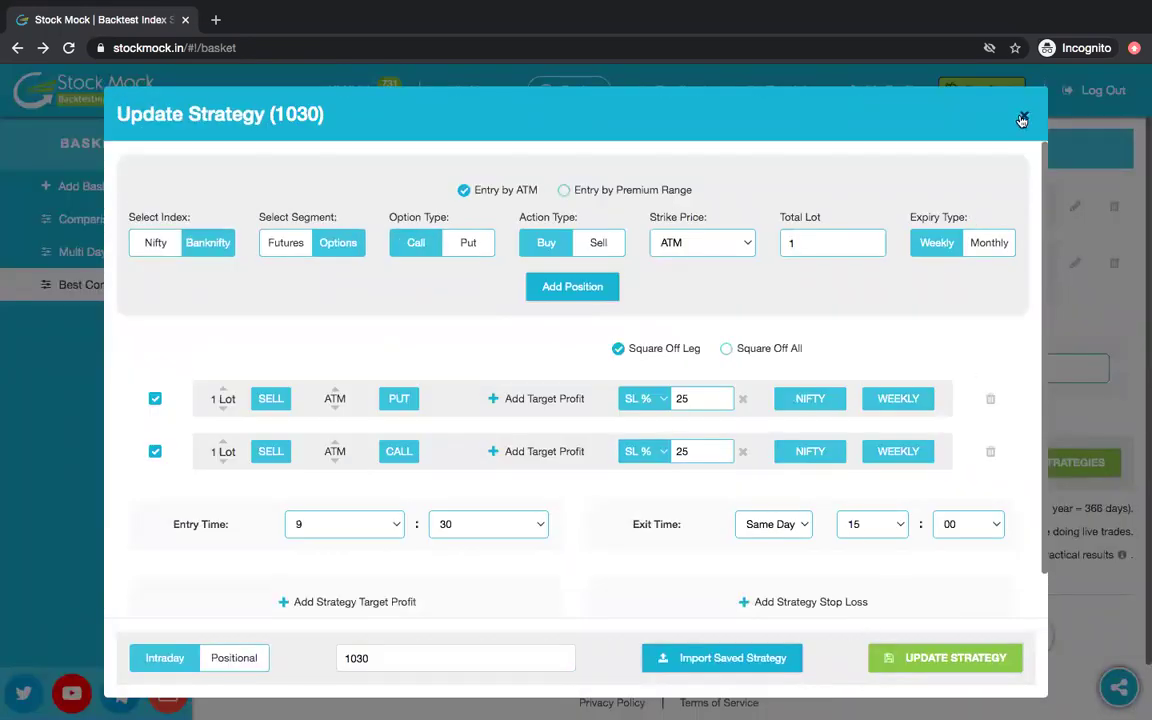
click(352, 524)
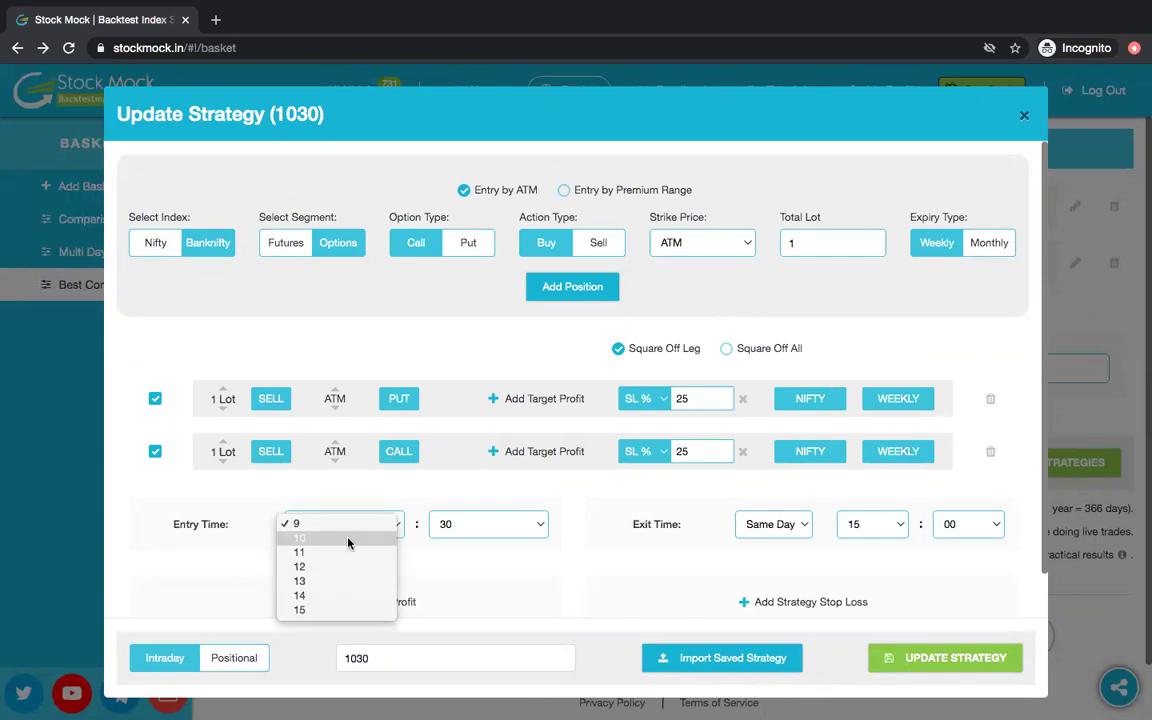
click(348, 540)
click(876, 660)
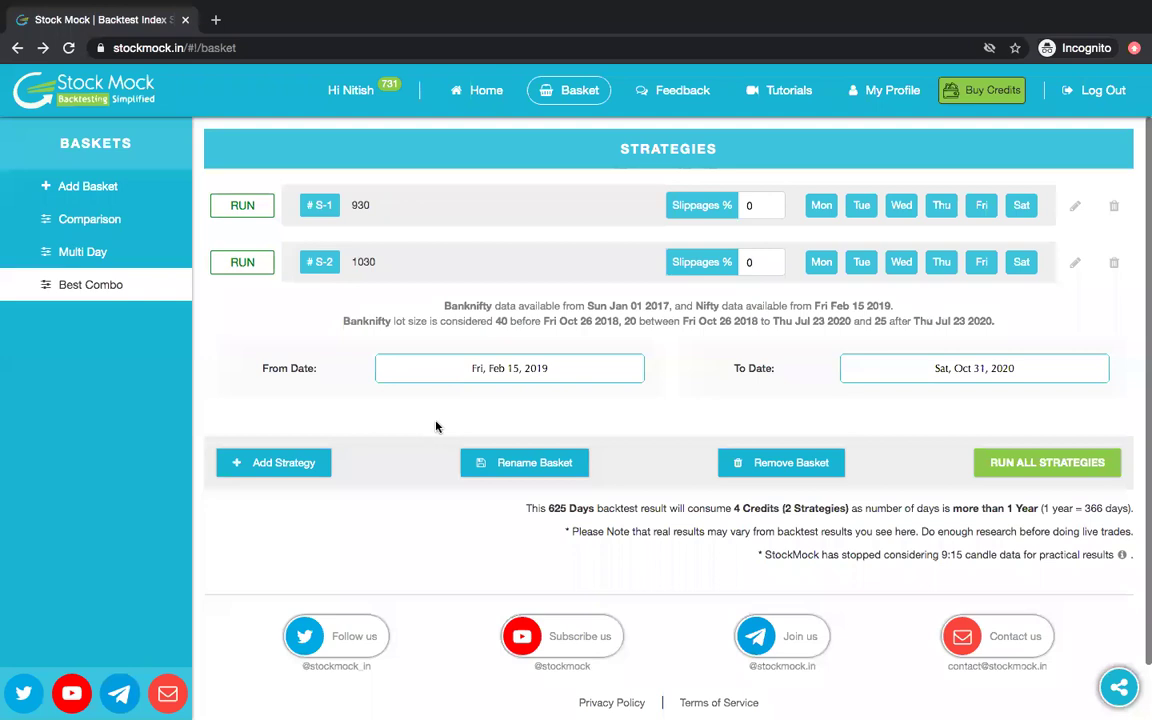
Step: Start a third strategy for the basket by importing the saved Short Straddle
click(295, 462)
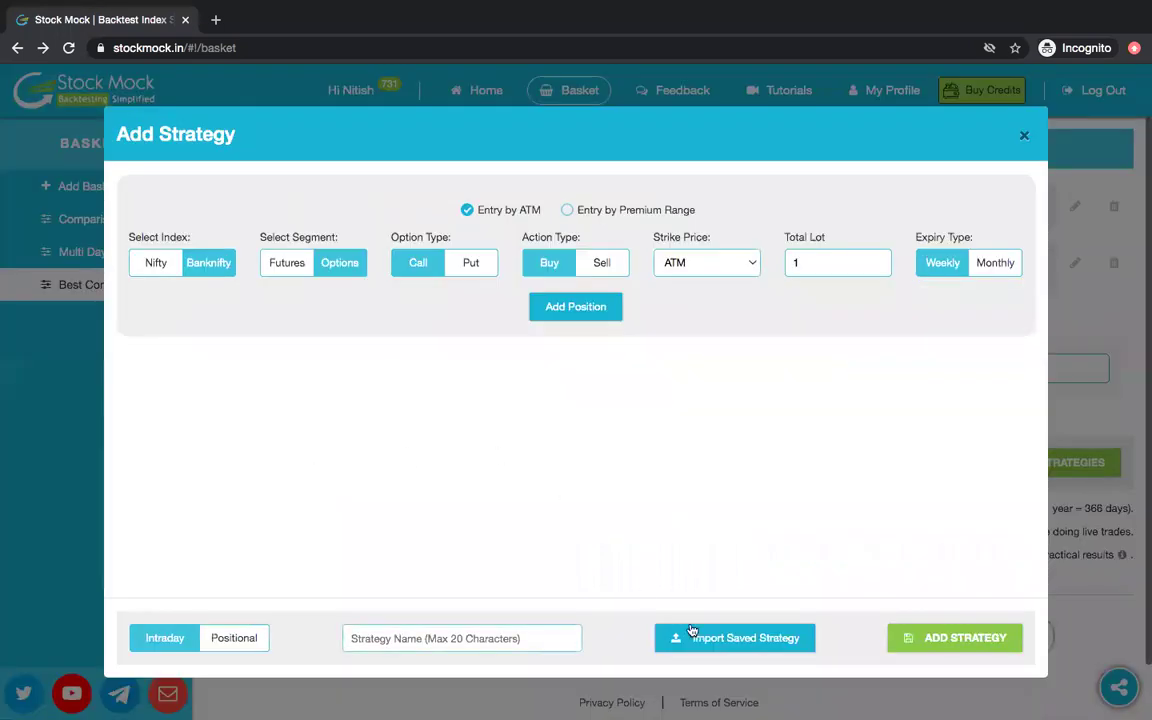
click(771, 647)
click(450, 339)
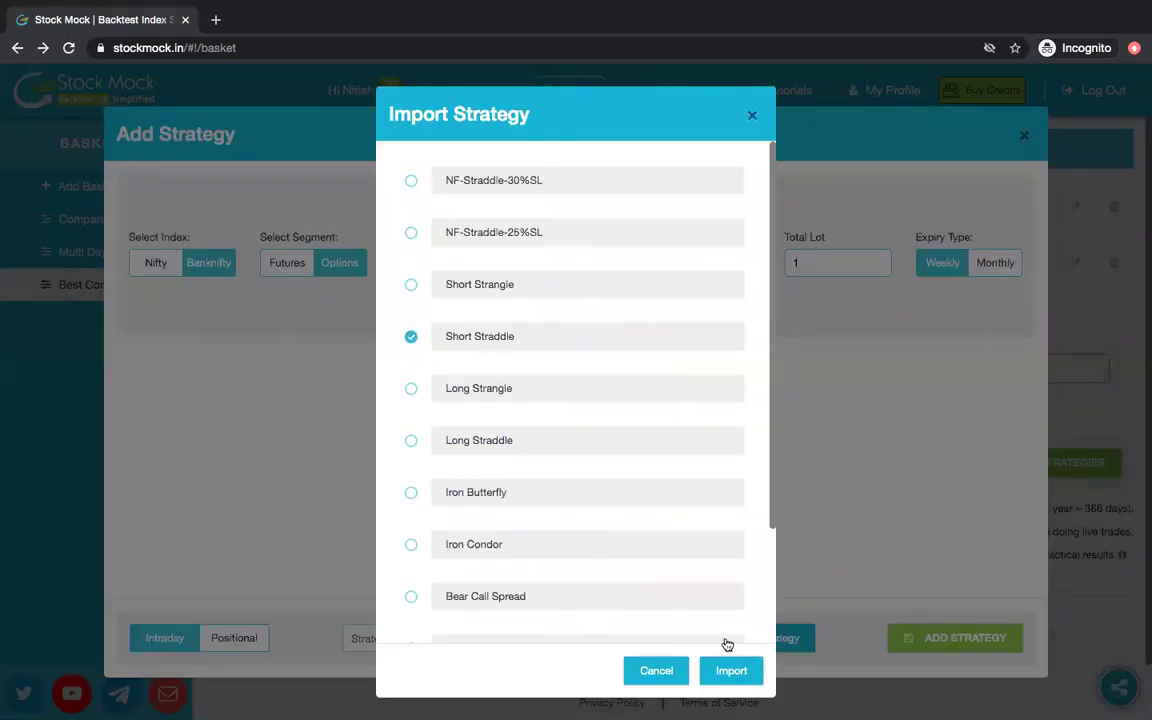
click(734, 670)
Step: Apply a 25% stop loss to both legs of the third strategy and switch them to Nifty
click(712, 399)
text(25)
click(698, 451)
text(25)
click(812, 399)
click(822, 451)
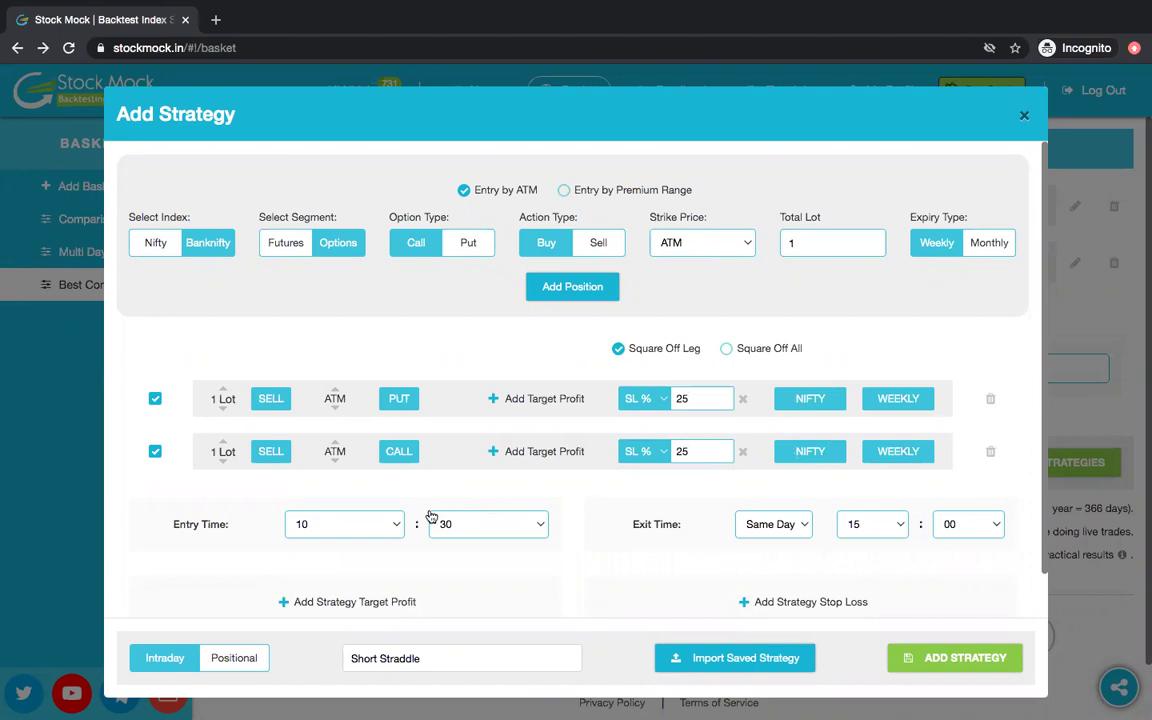
Step: Set the third strategy's entry time to 11:30, rename it as 1130 and add it to the basket
click(392, 524)
triple_click(442, 658)
text(1130)
click(905, 658)
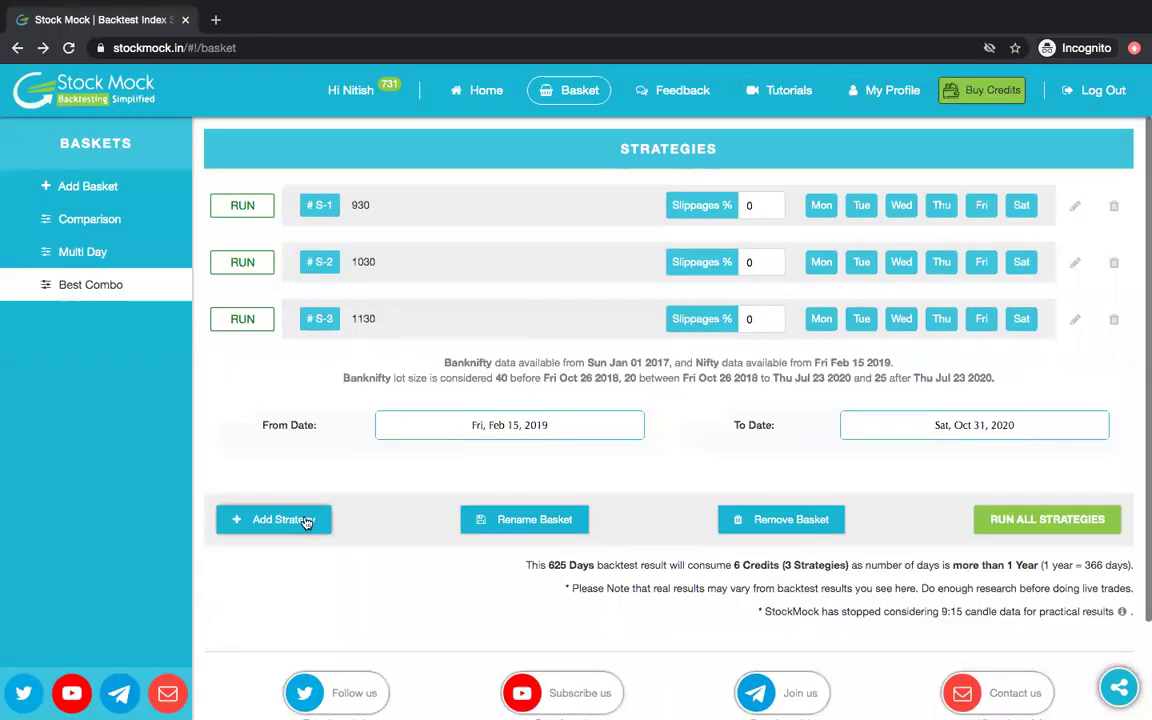
Step: Start a fourth strategy for the basket by importing the saved Short Straddle
click(308, 517)
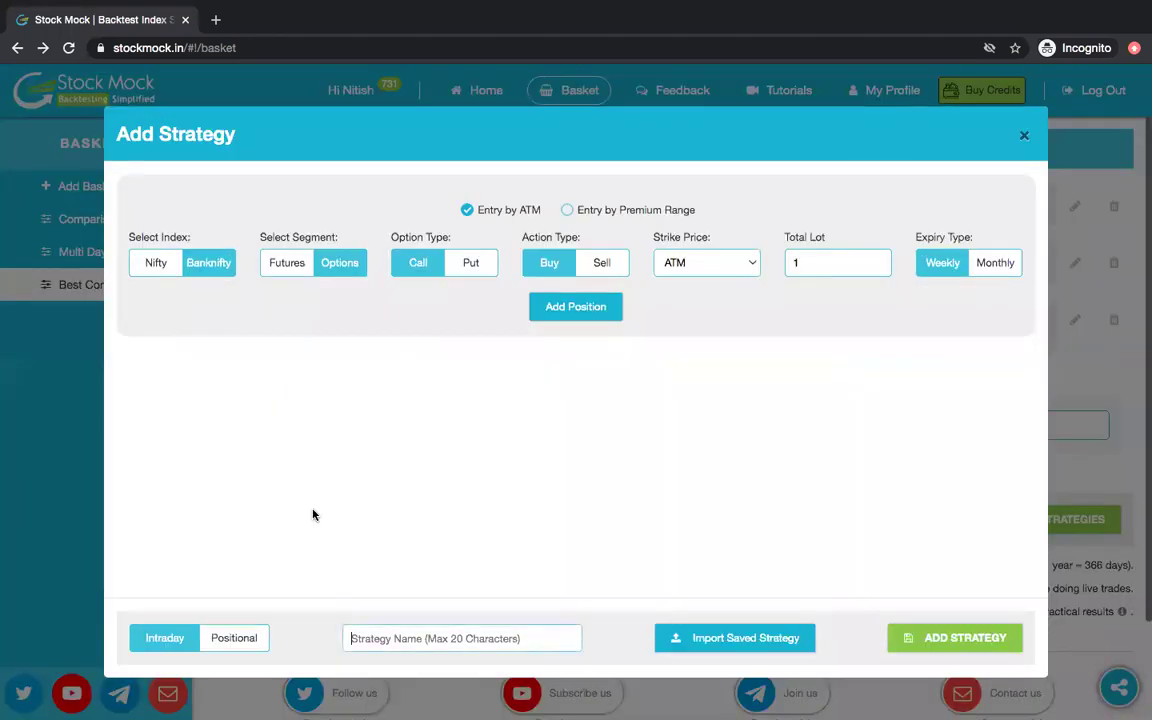
click(705, 637)
click(500, 340)
click(738, 670)
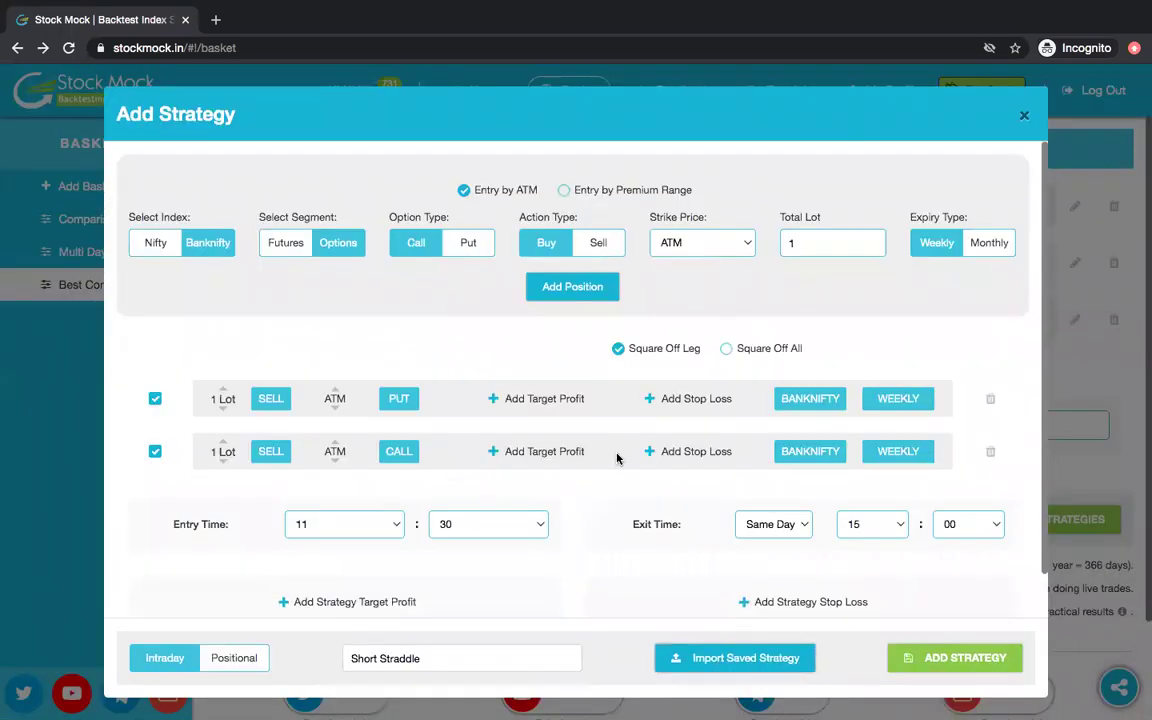
Step: Set a 25% stop loss on both legs of the fourth strategy and change both to Nifty
click(690, 399)
text(25)
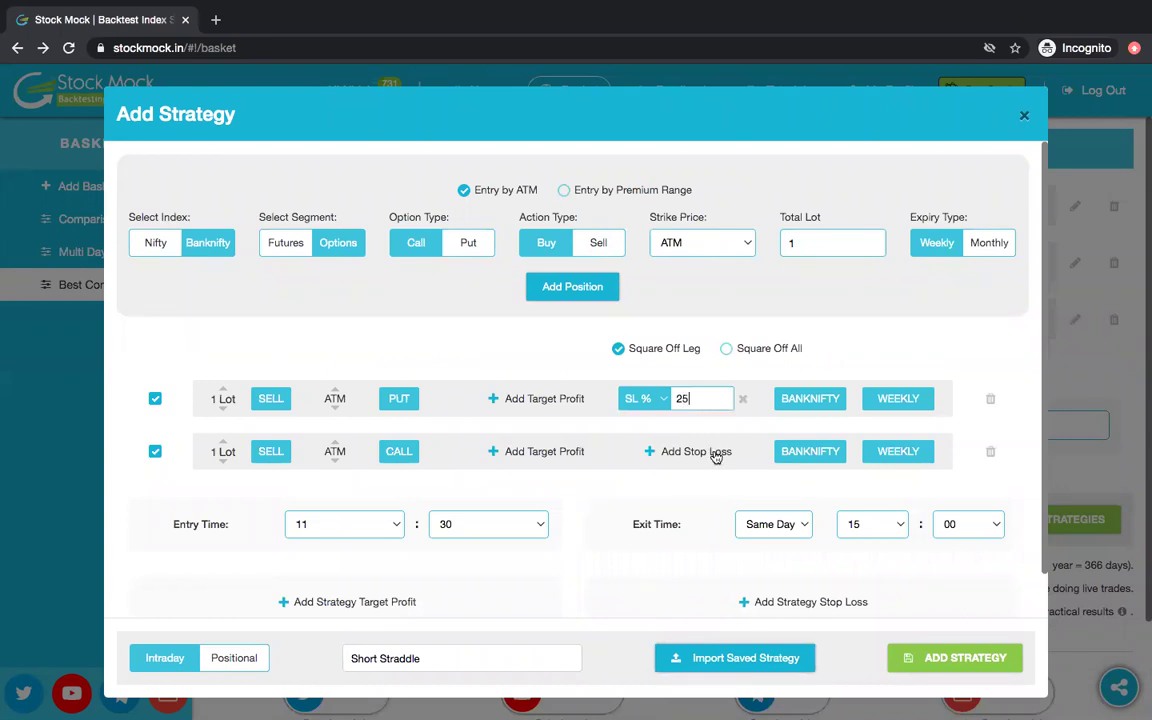
click(680, 451)
text(25)
click(817, 407)
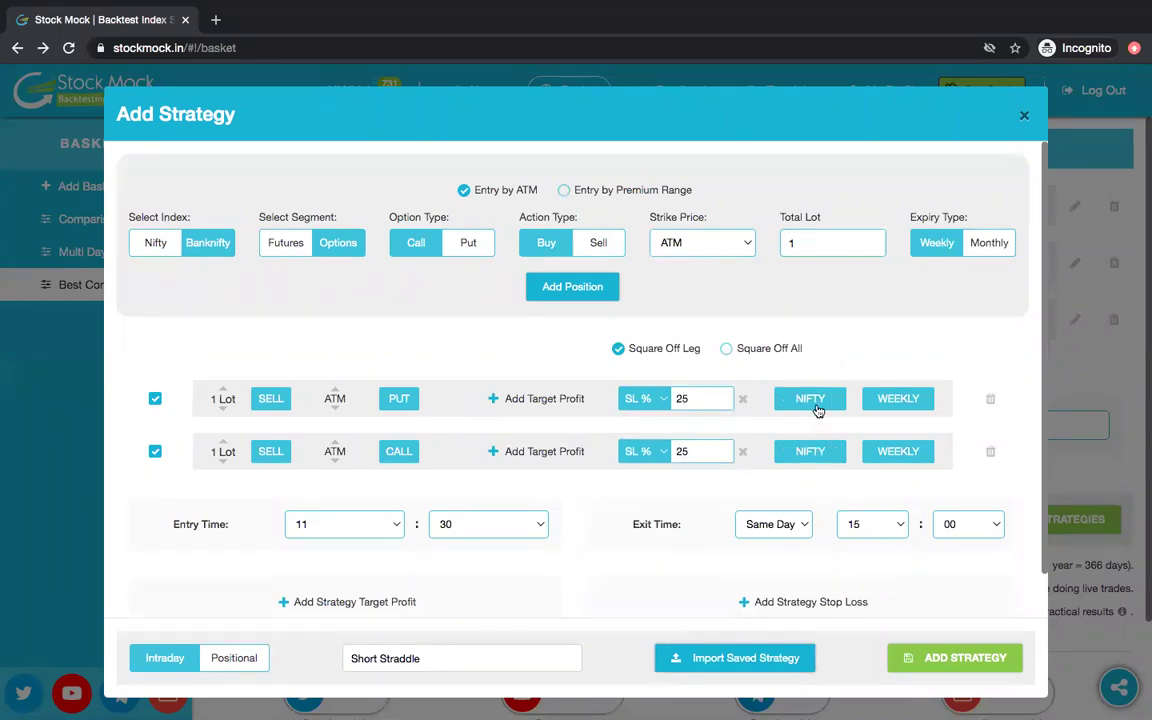
Step: Set the fourth strategy's entry time to 12:30, rename it as 1230 and add it to the basket
click(390, 524)
click(382, 538)
triple_click(457, 652)
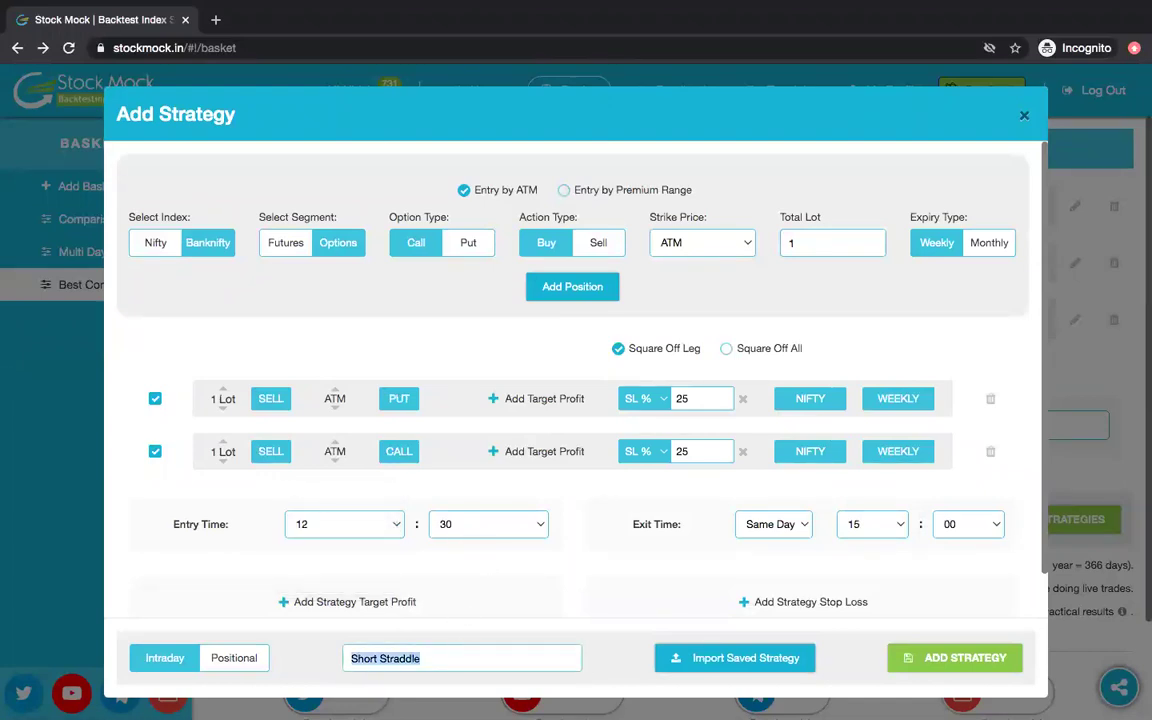
text(1230)
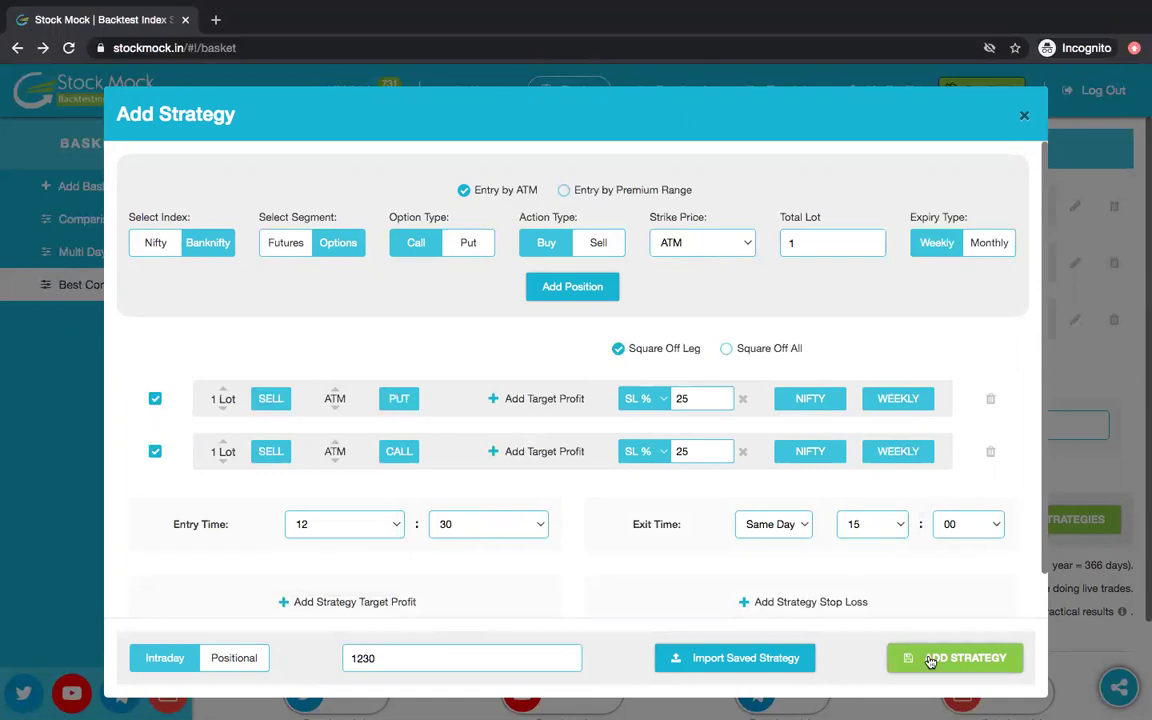
click(930, 659)
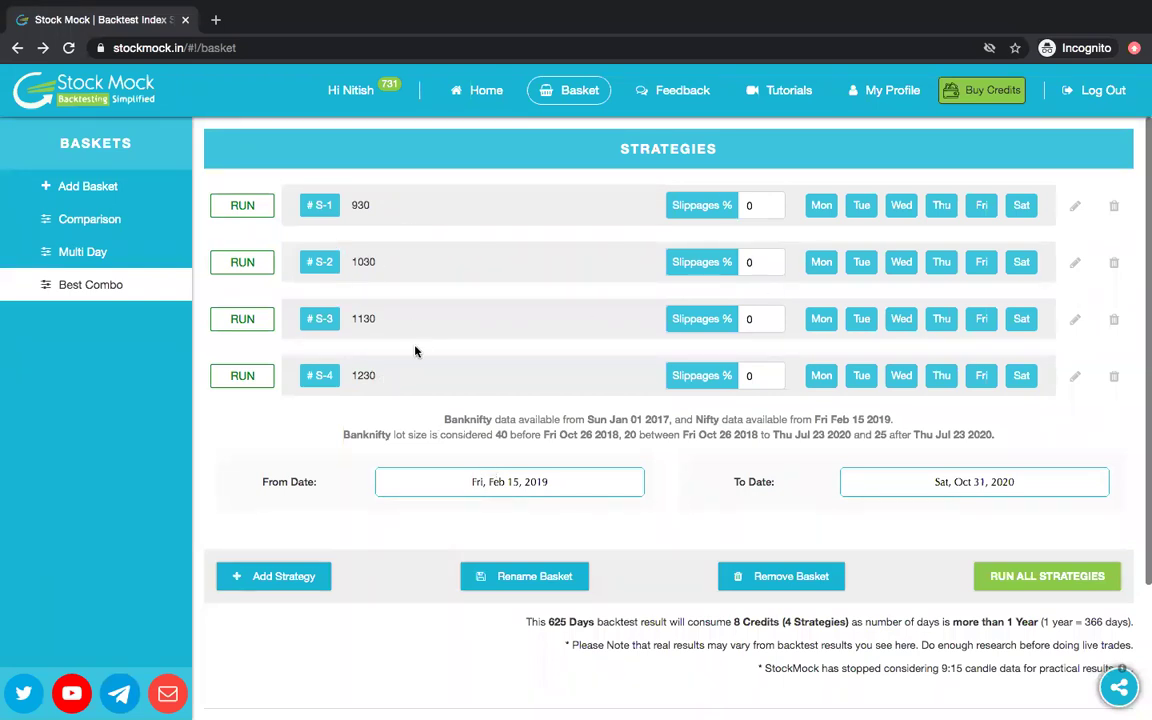
Step: Exclude Saturday from all four strategies in the Best Combo basket and run all of them
click(1020, 206)
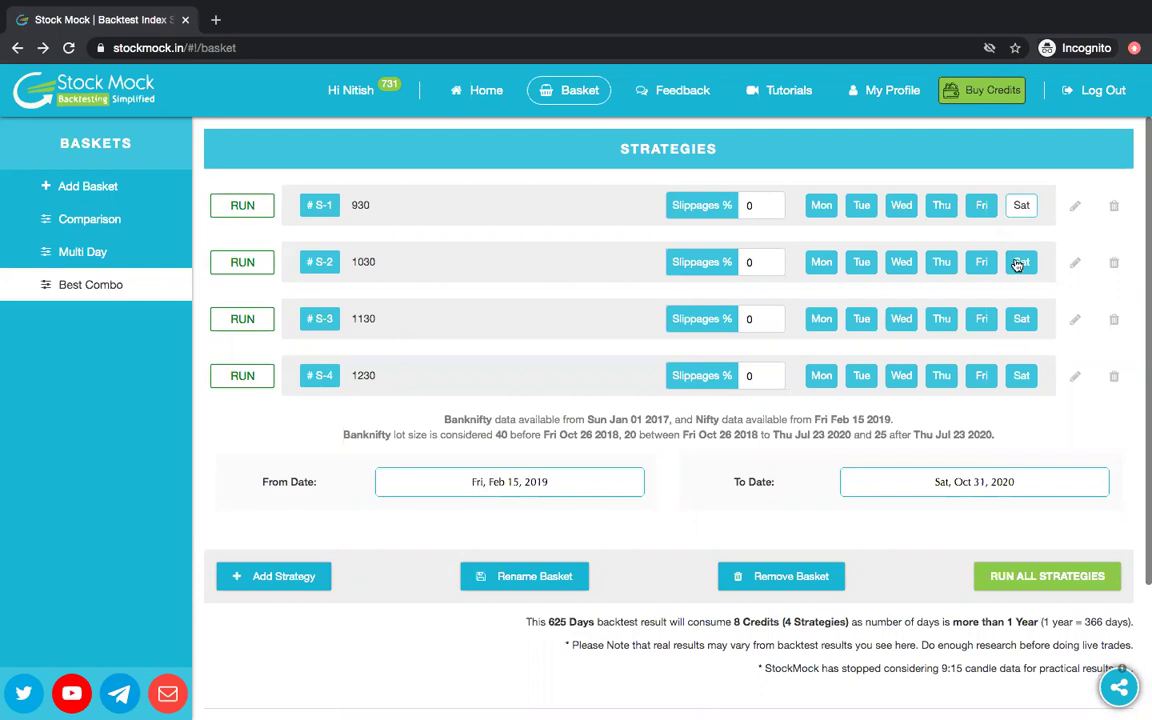
click(1019, 263)
click(1021, 319)
click(1021, 376)
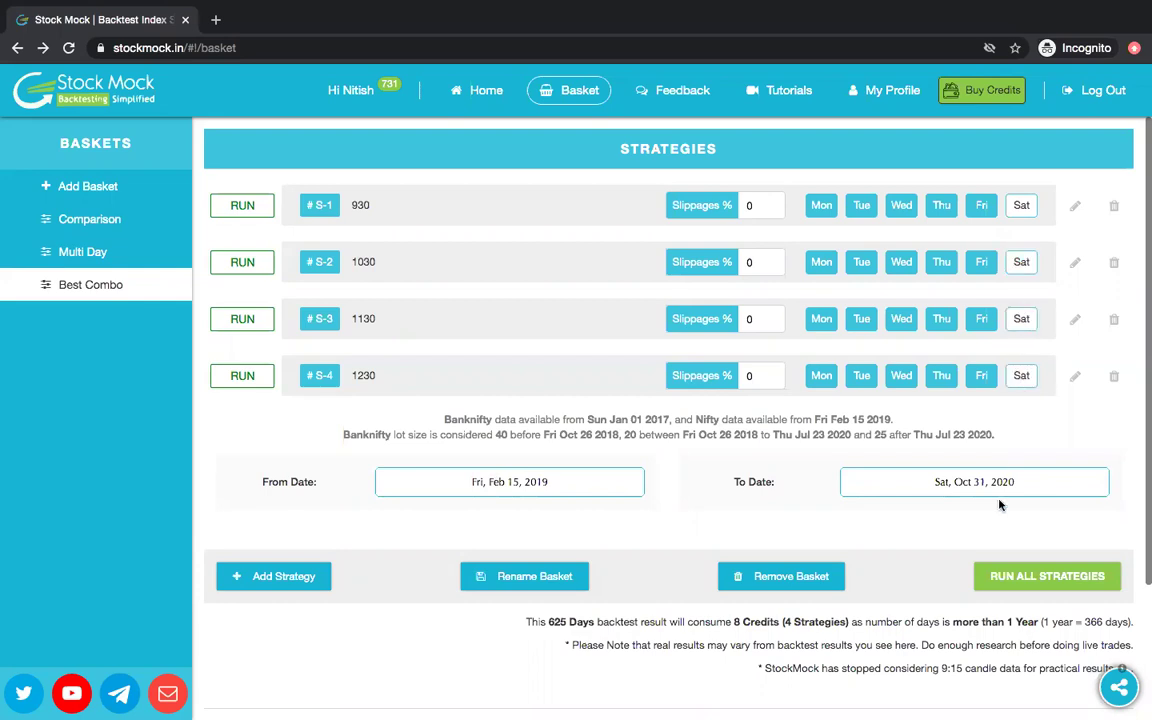
click(1025, 572)
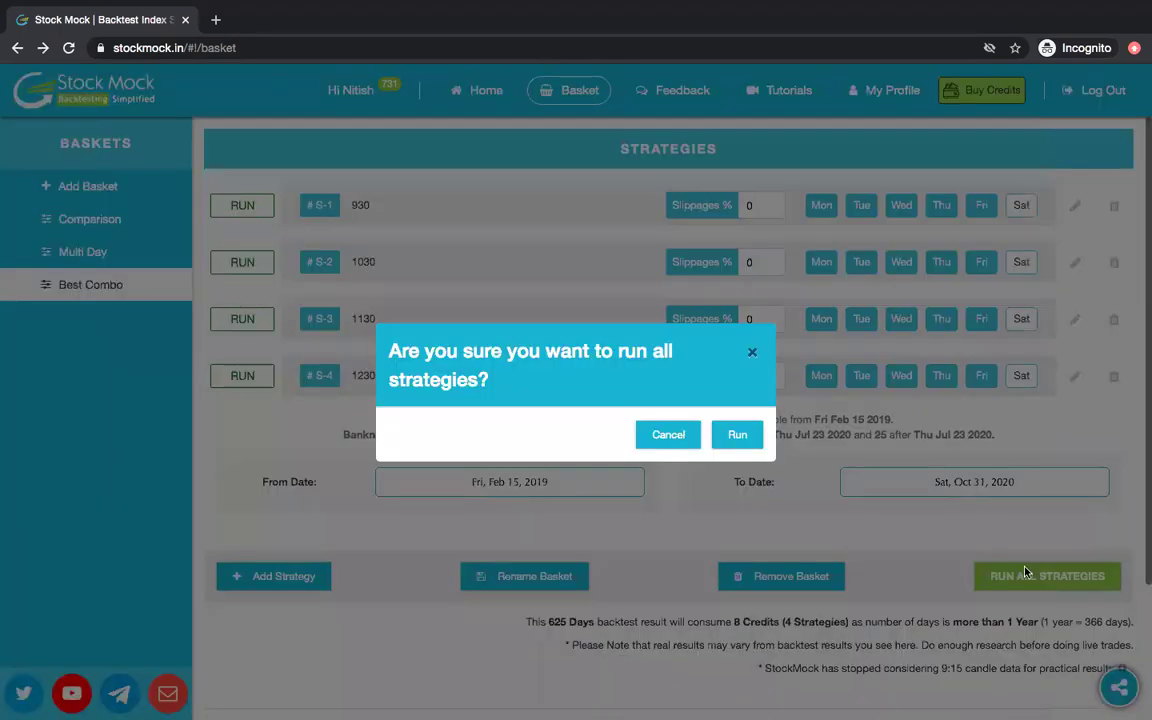
click(737, 434)
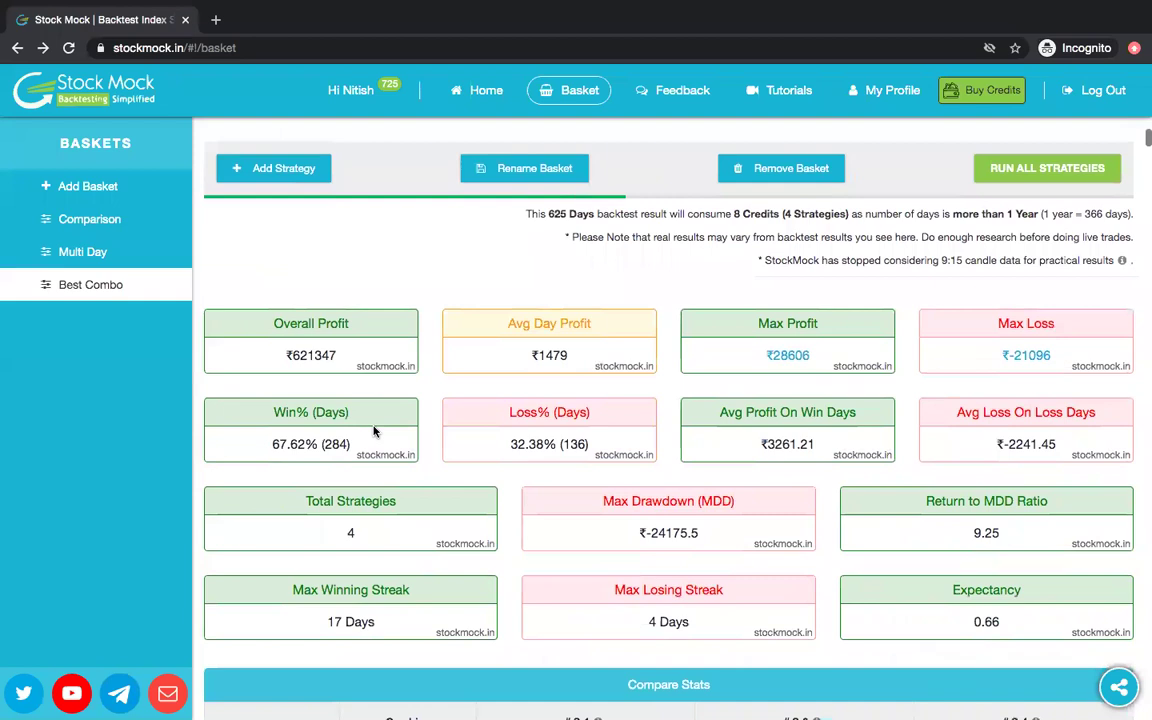
Step: Reduce the combined comparison statistics to S-1 alone by leaving out S-2, S-3 and S-4
scroll(374, 431, down, 2)
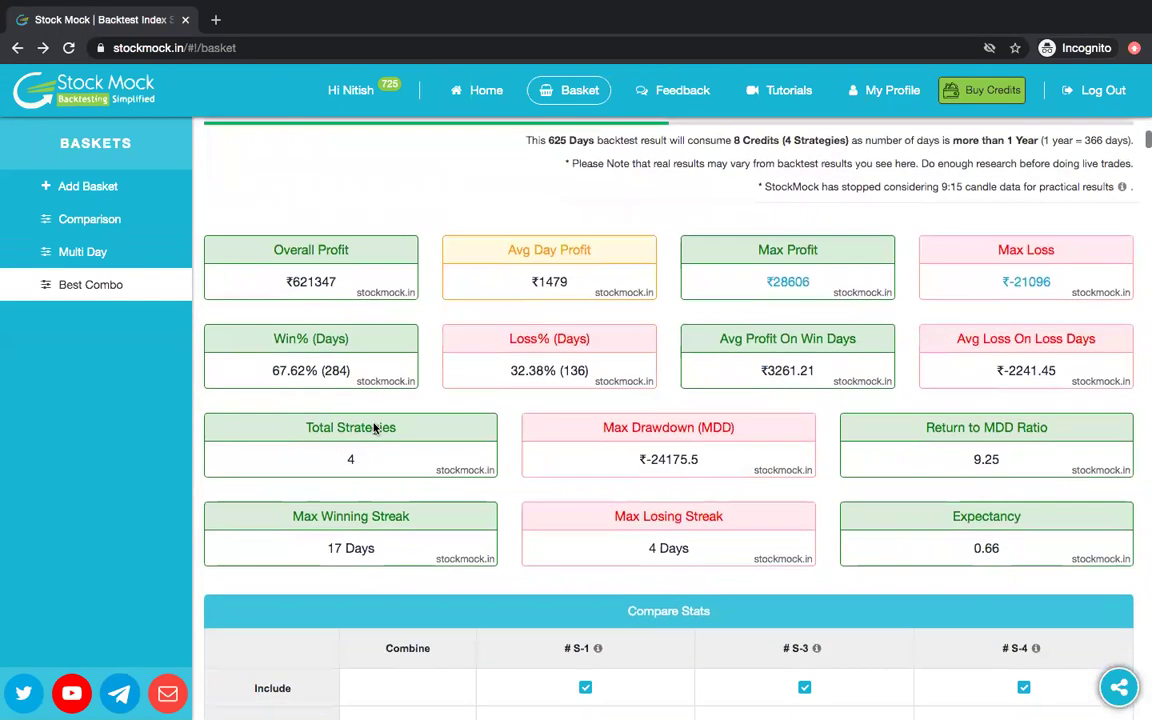
scroll(374, 428, down, 2)
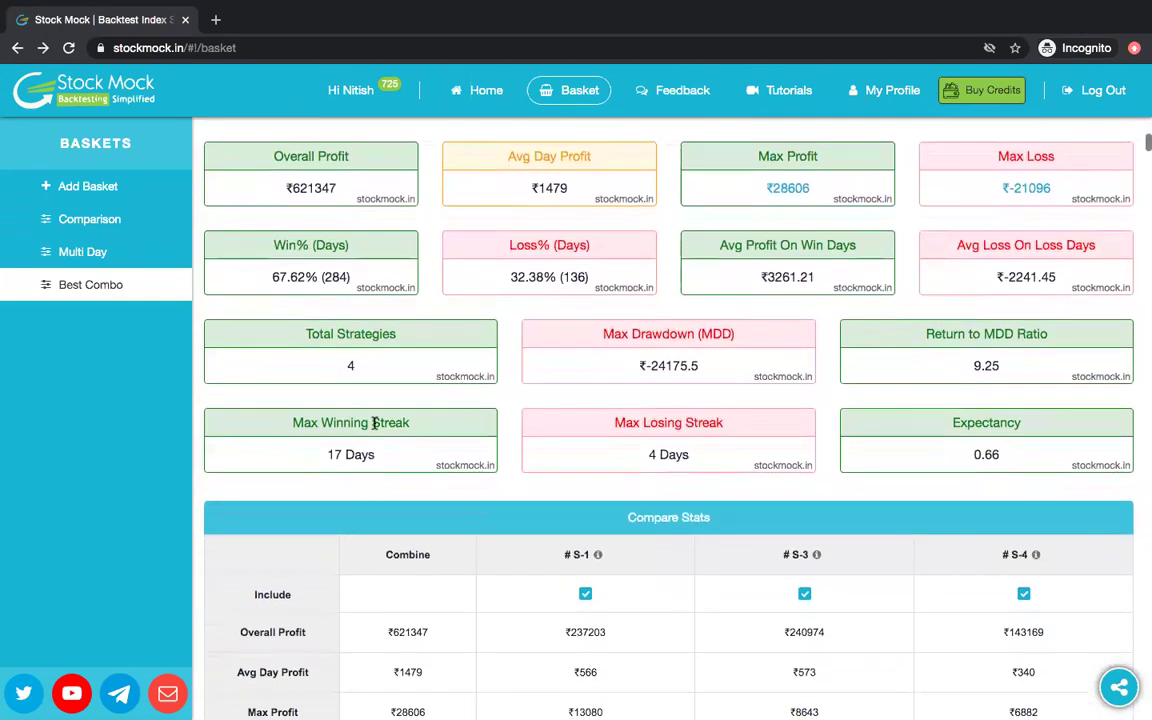
scroll(376, 425, down, 1)
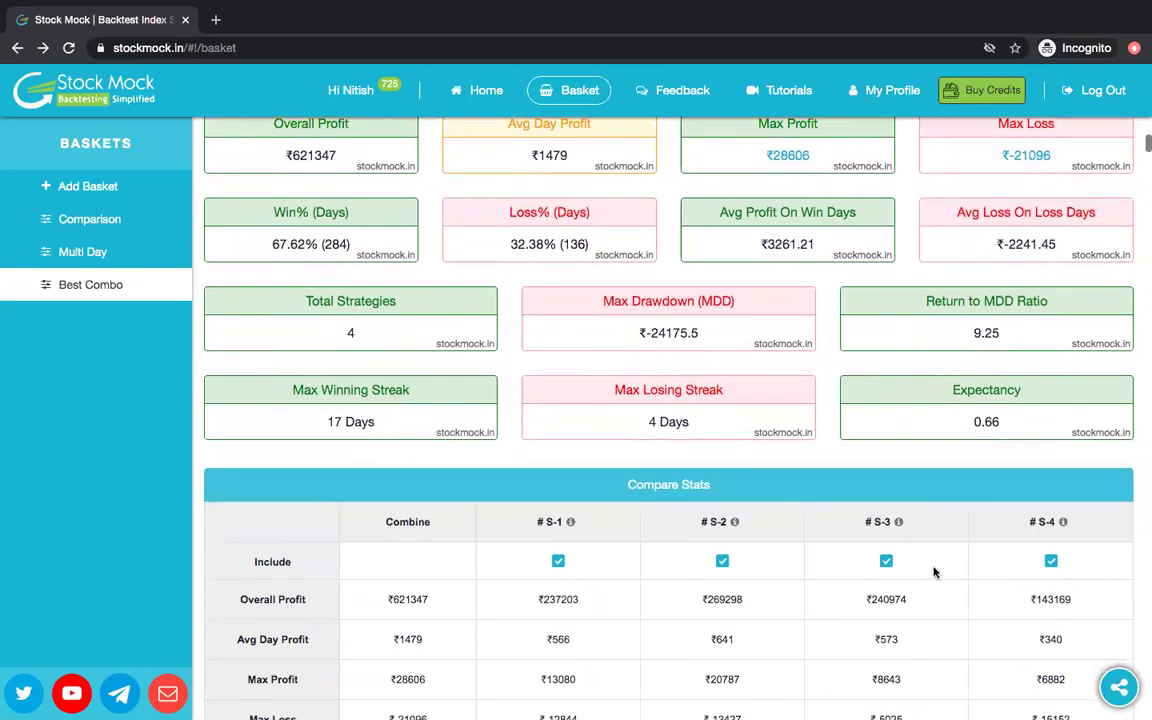
scroll(612, 598, up, 3)
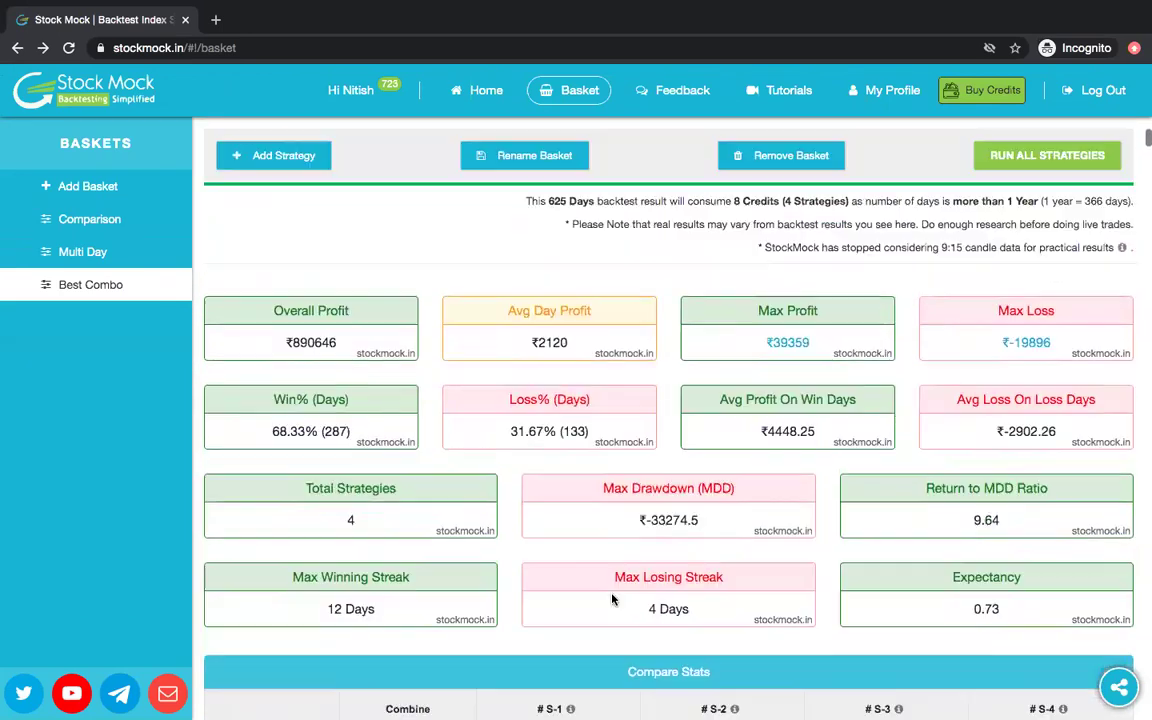
scroll(612, 598, down, 8)
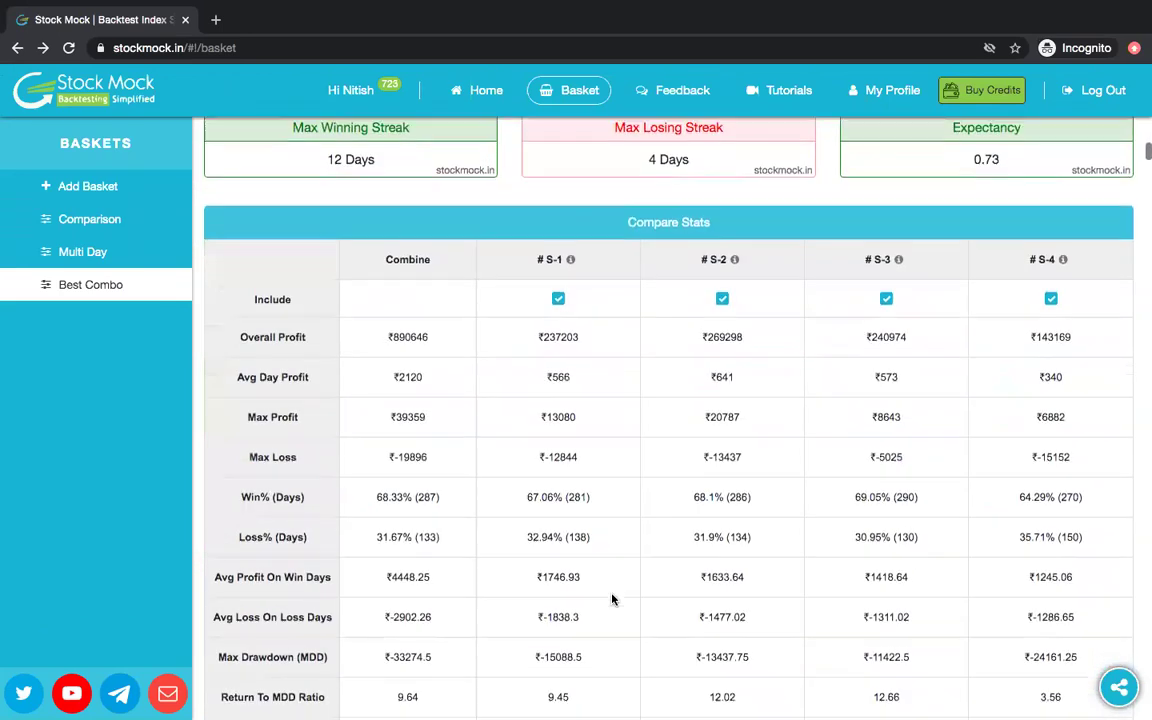
scroll(612, 598, down, 1)
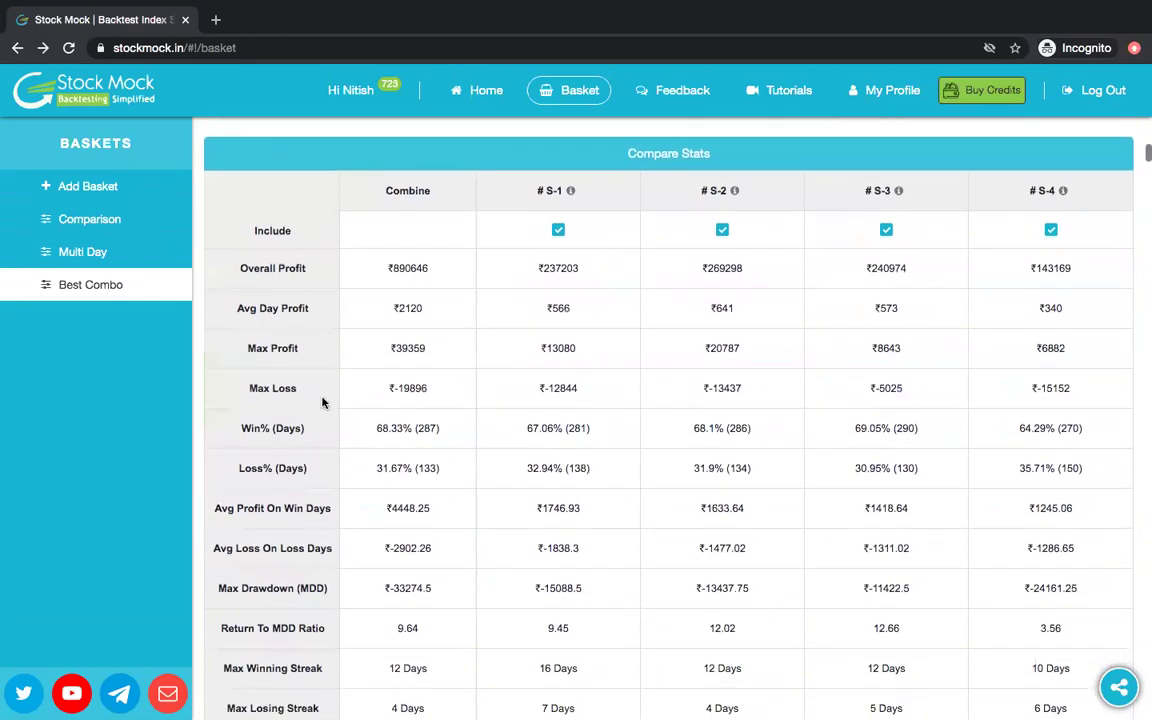
double_click(257, 229)
click(256, 230)
click(722, 230)
click(886, 230)
click(1051, 231)
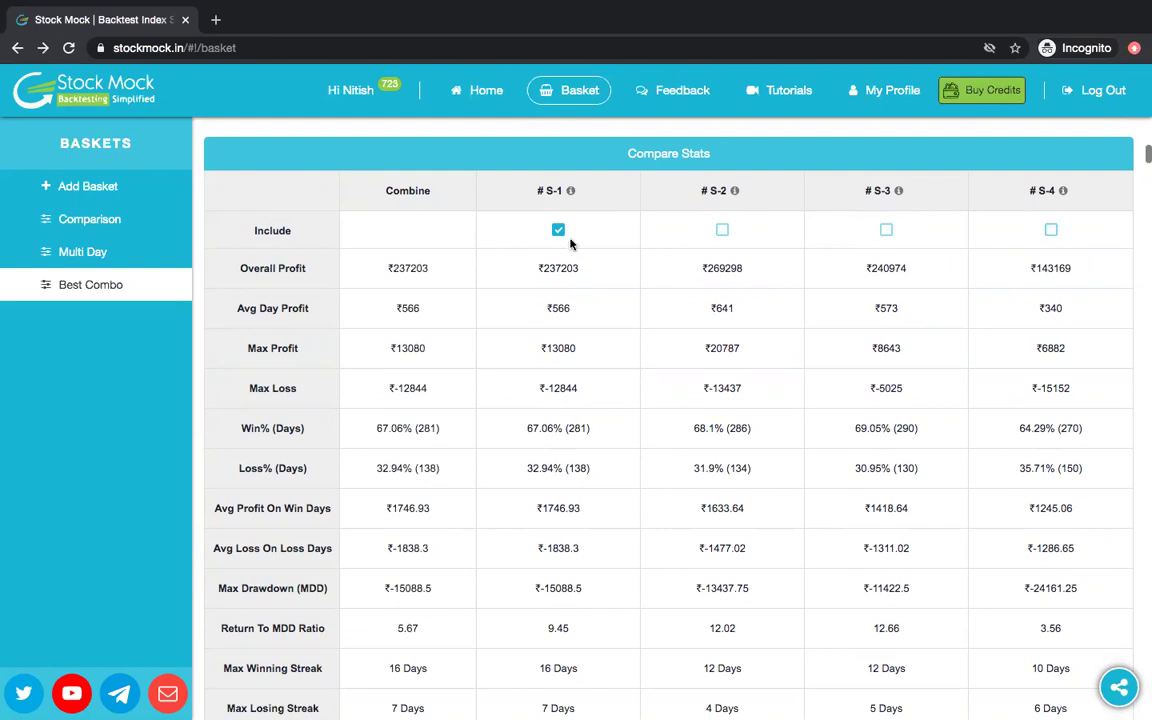
Step: Include S-3 alongside S-1 and check the pair's monthly breakup and correlation matrix
click(887, 231)
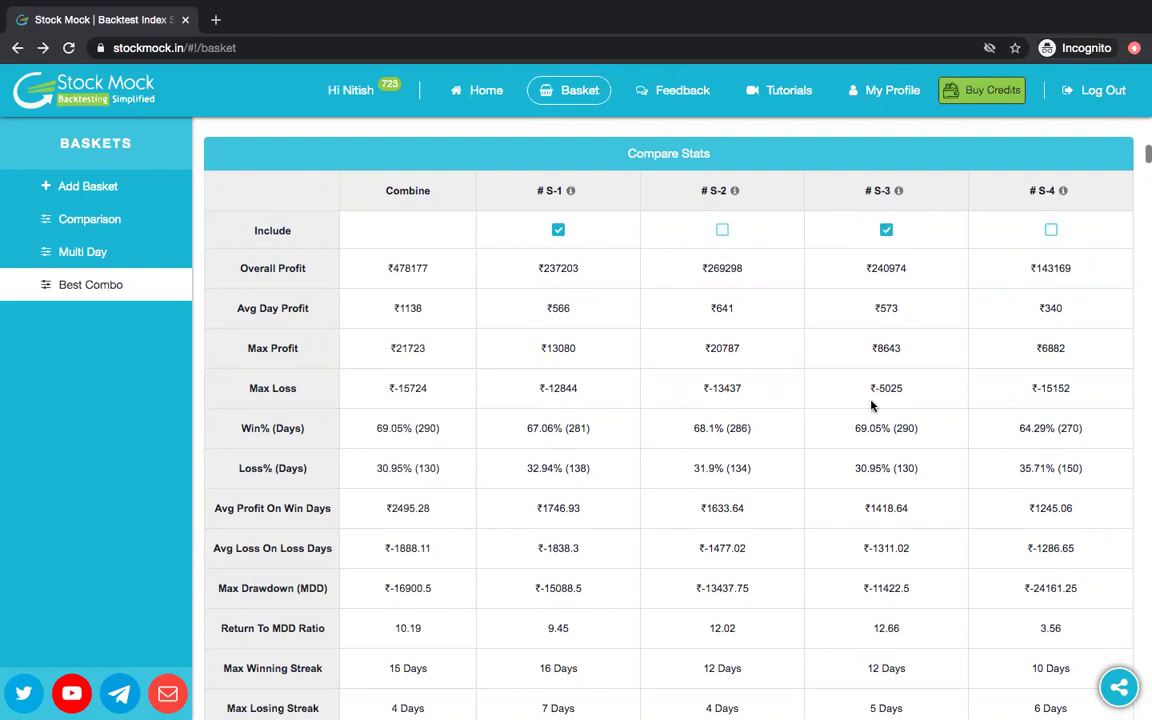
scroll(820, 330, down, 6)
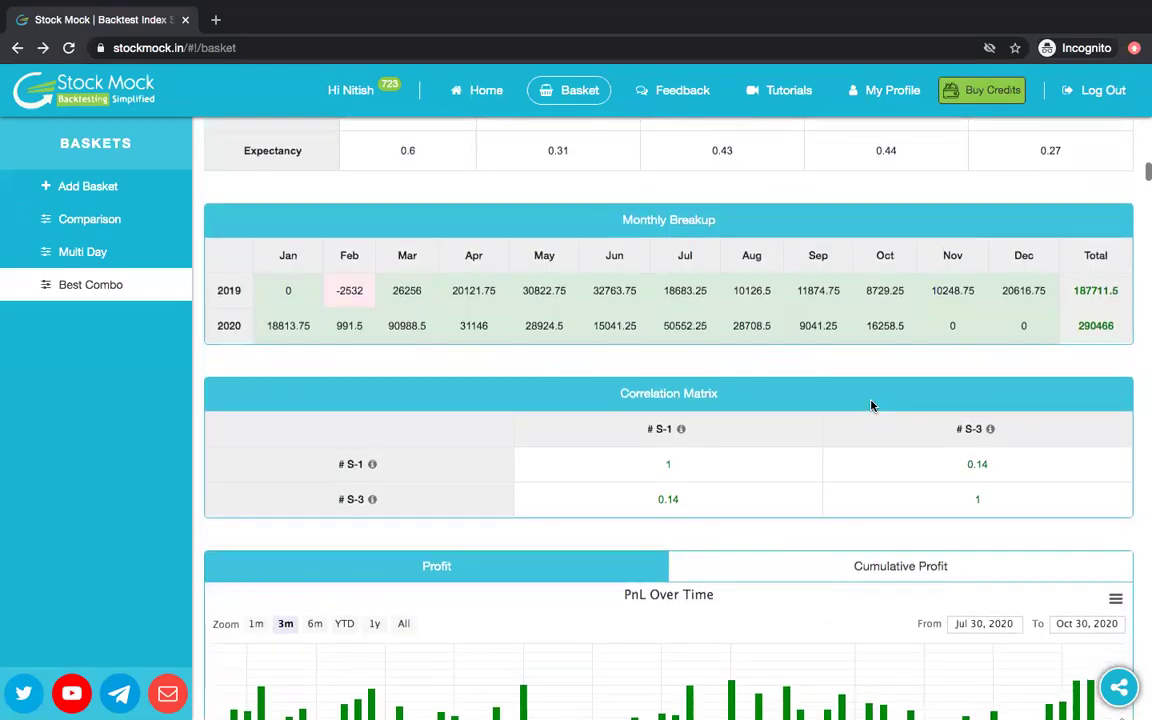
scroll(871, 406, up, 6)
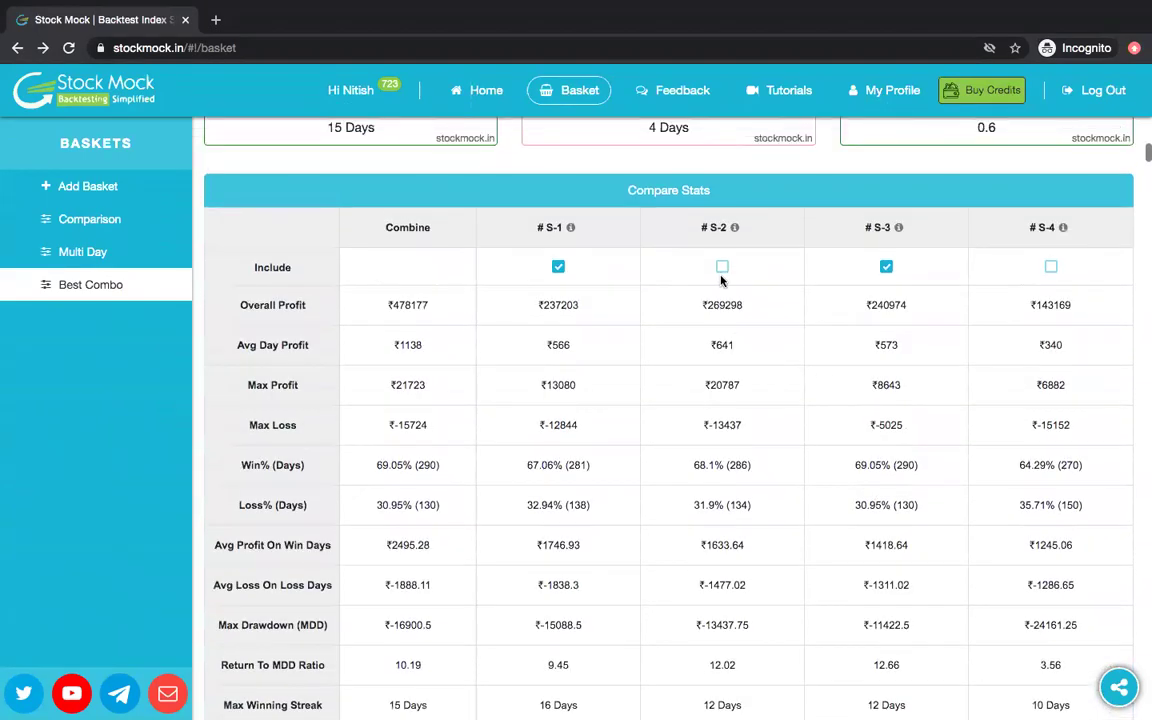
Step: Change the compared combination to S-2 and S-4 only, leaving out S-1 and S-3
click(722, 270)
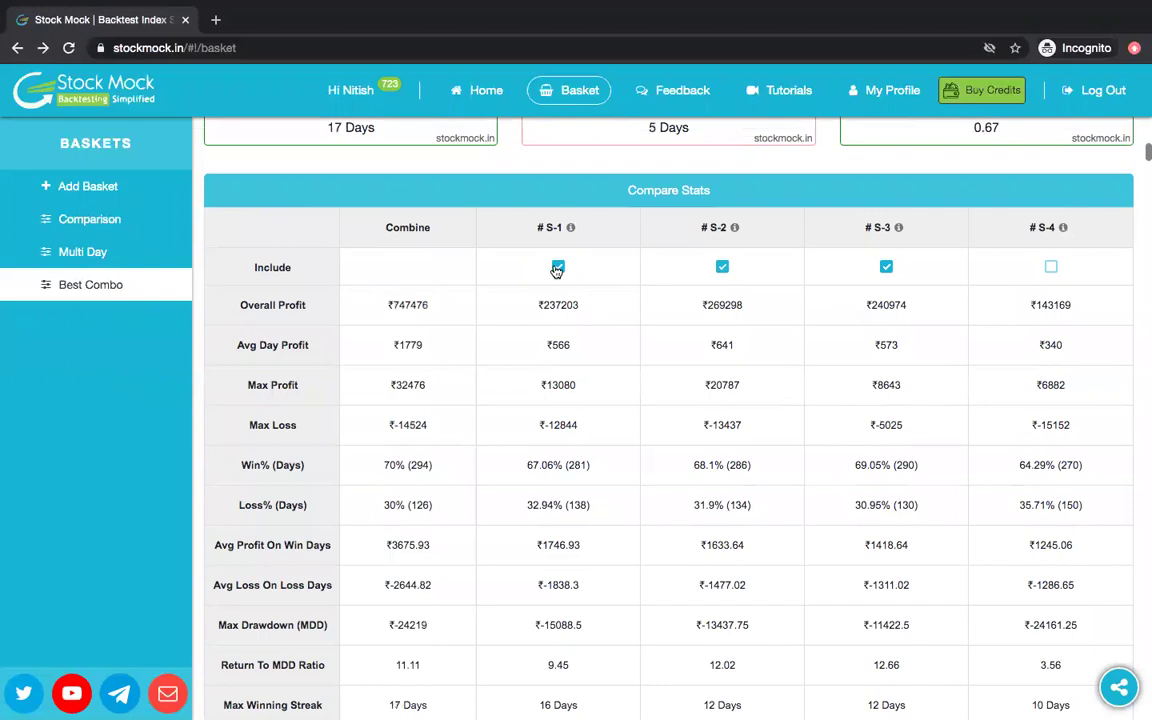
click(557, 270)
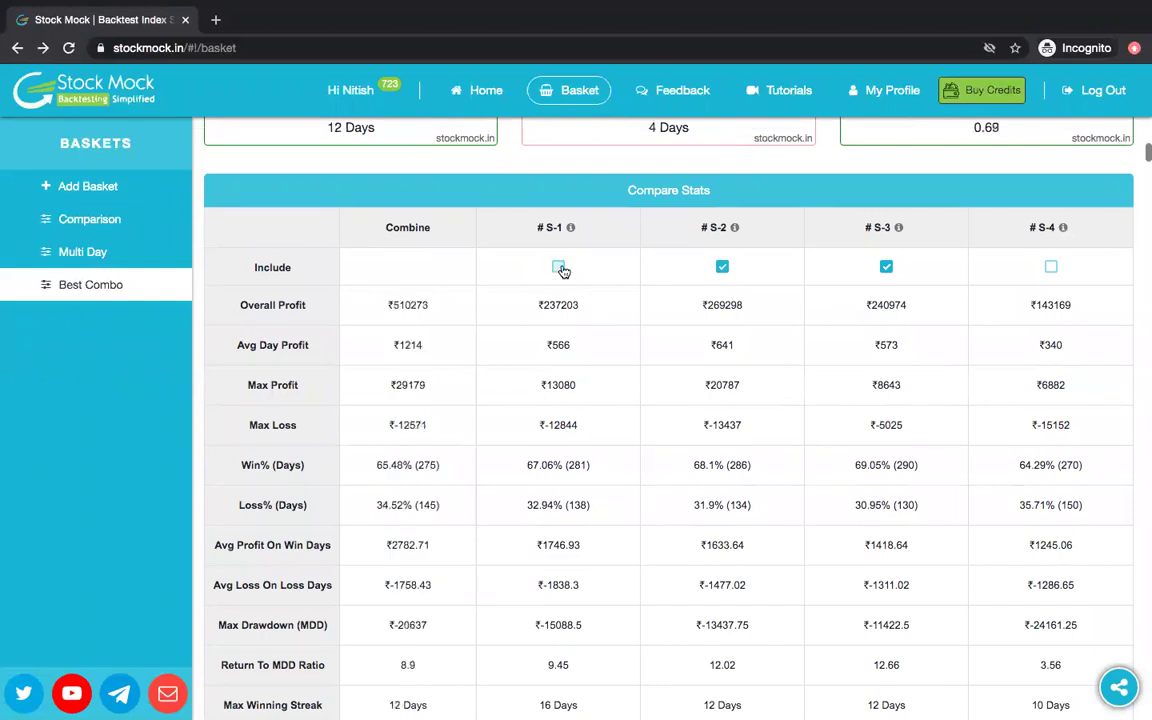
click(1051, 269)
click(887, 268)
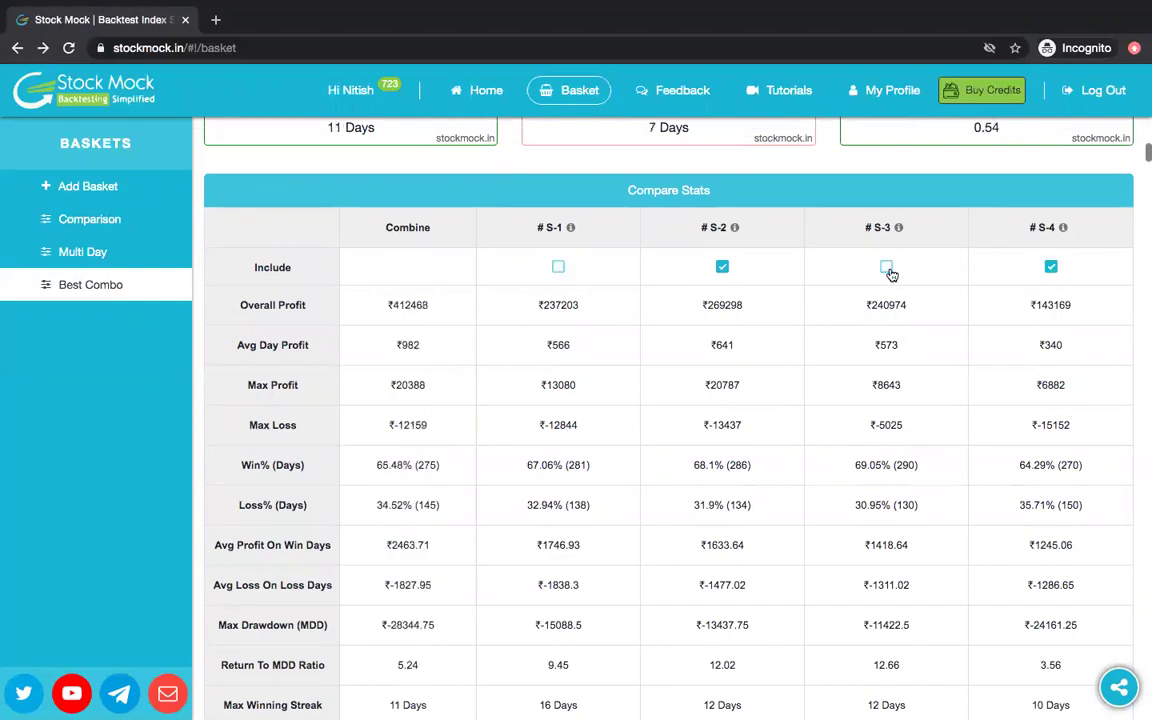
Step: Combine S-1, S-3 and S-4 without S-2 in the comparison, and return to the strategy list
click(812, 275)
click(559, 270)
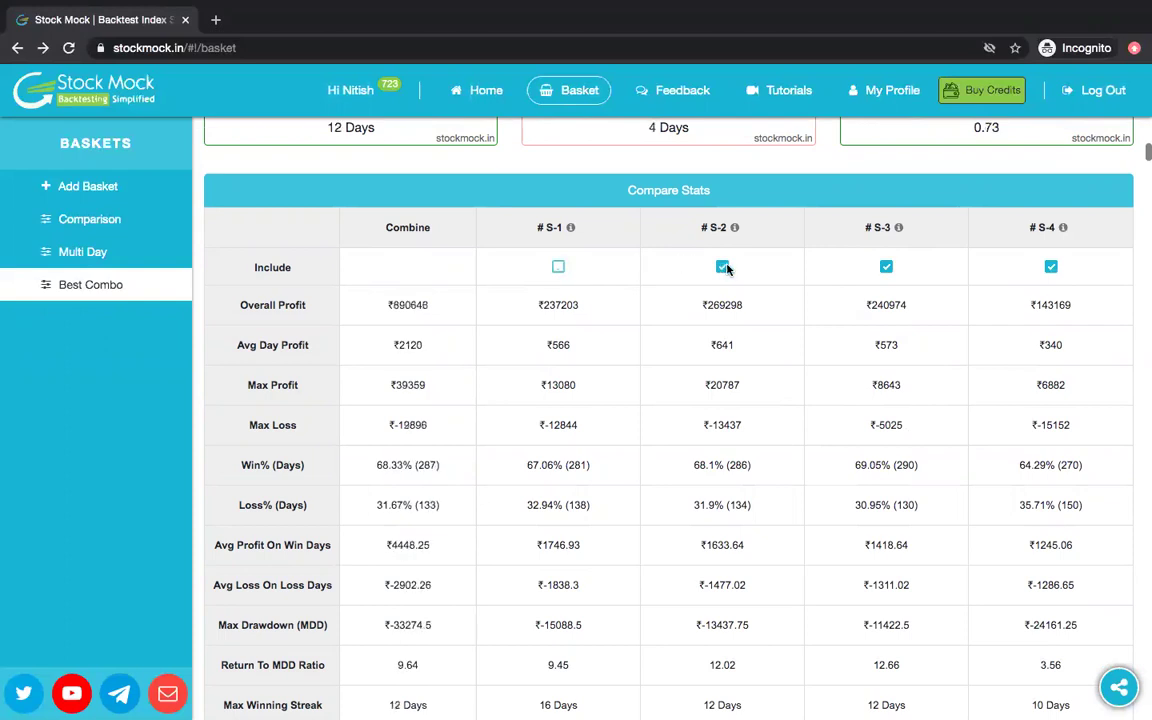
click(727, 268)
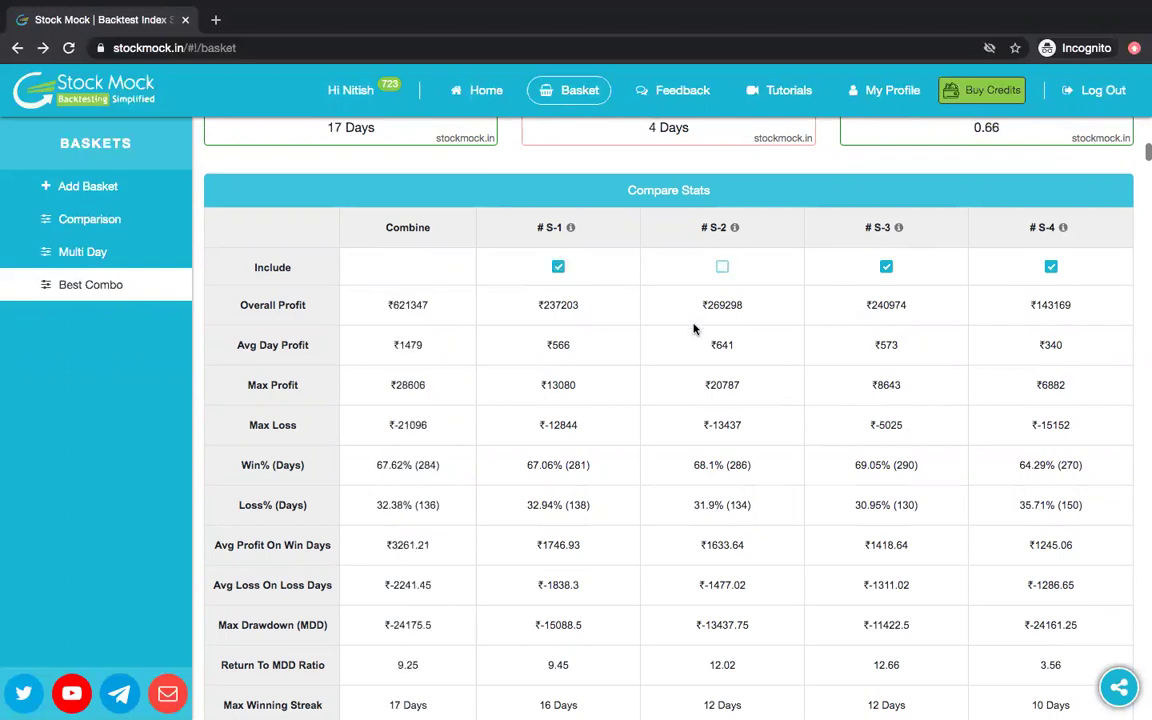
scroll(694, 328, up, 5)
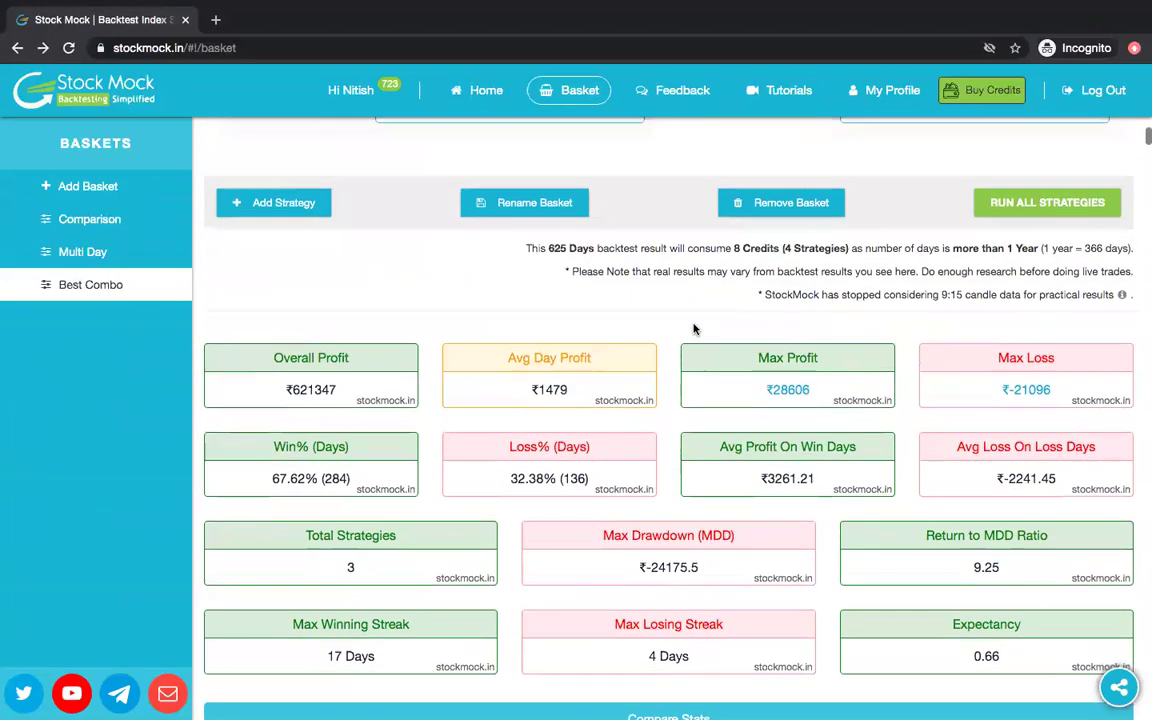
scroll(694, 328, up, 4)
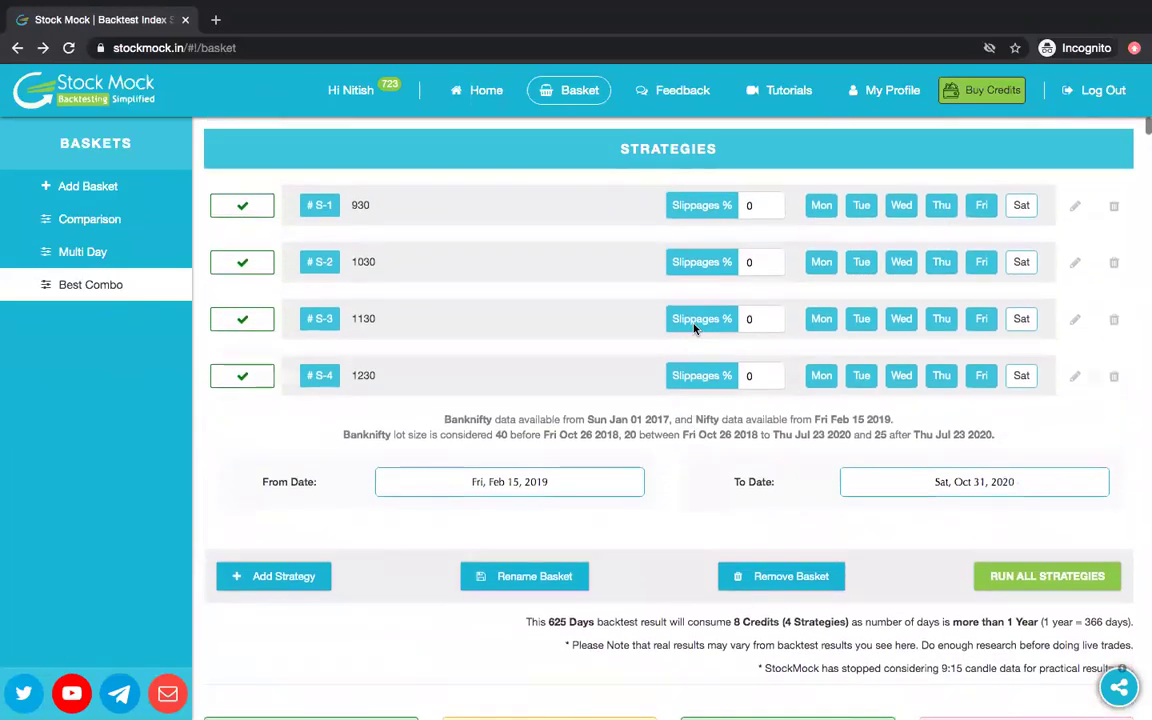